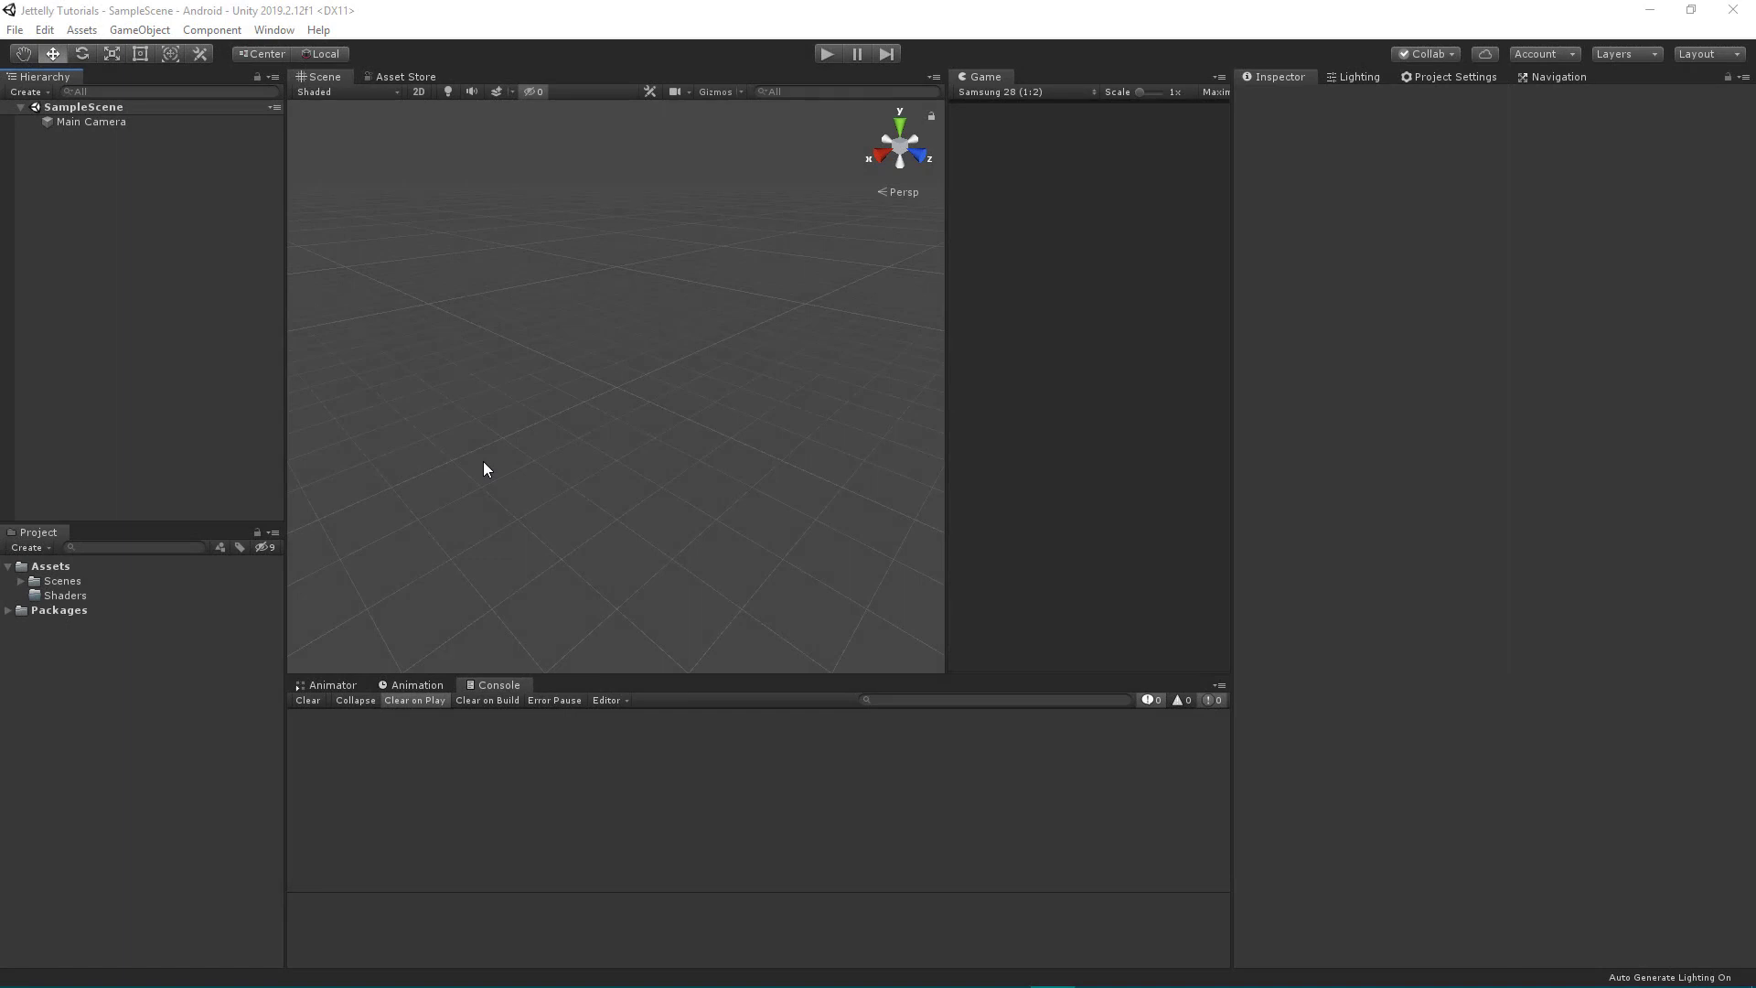
Add a Quad to the scene and switch to the Move tool
right_click(95, 187)
mouse_move(184, 372)
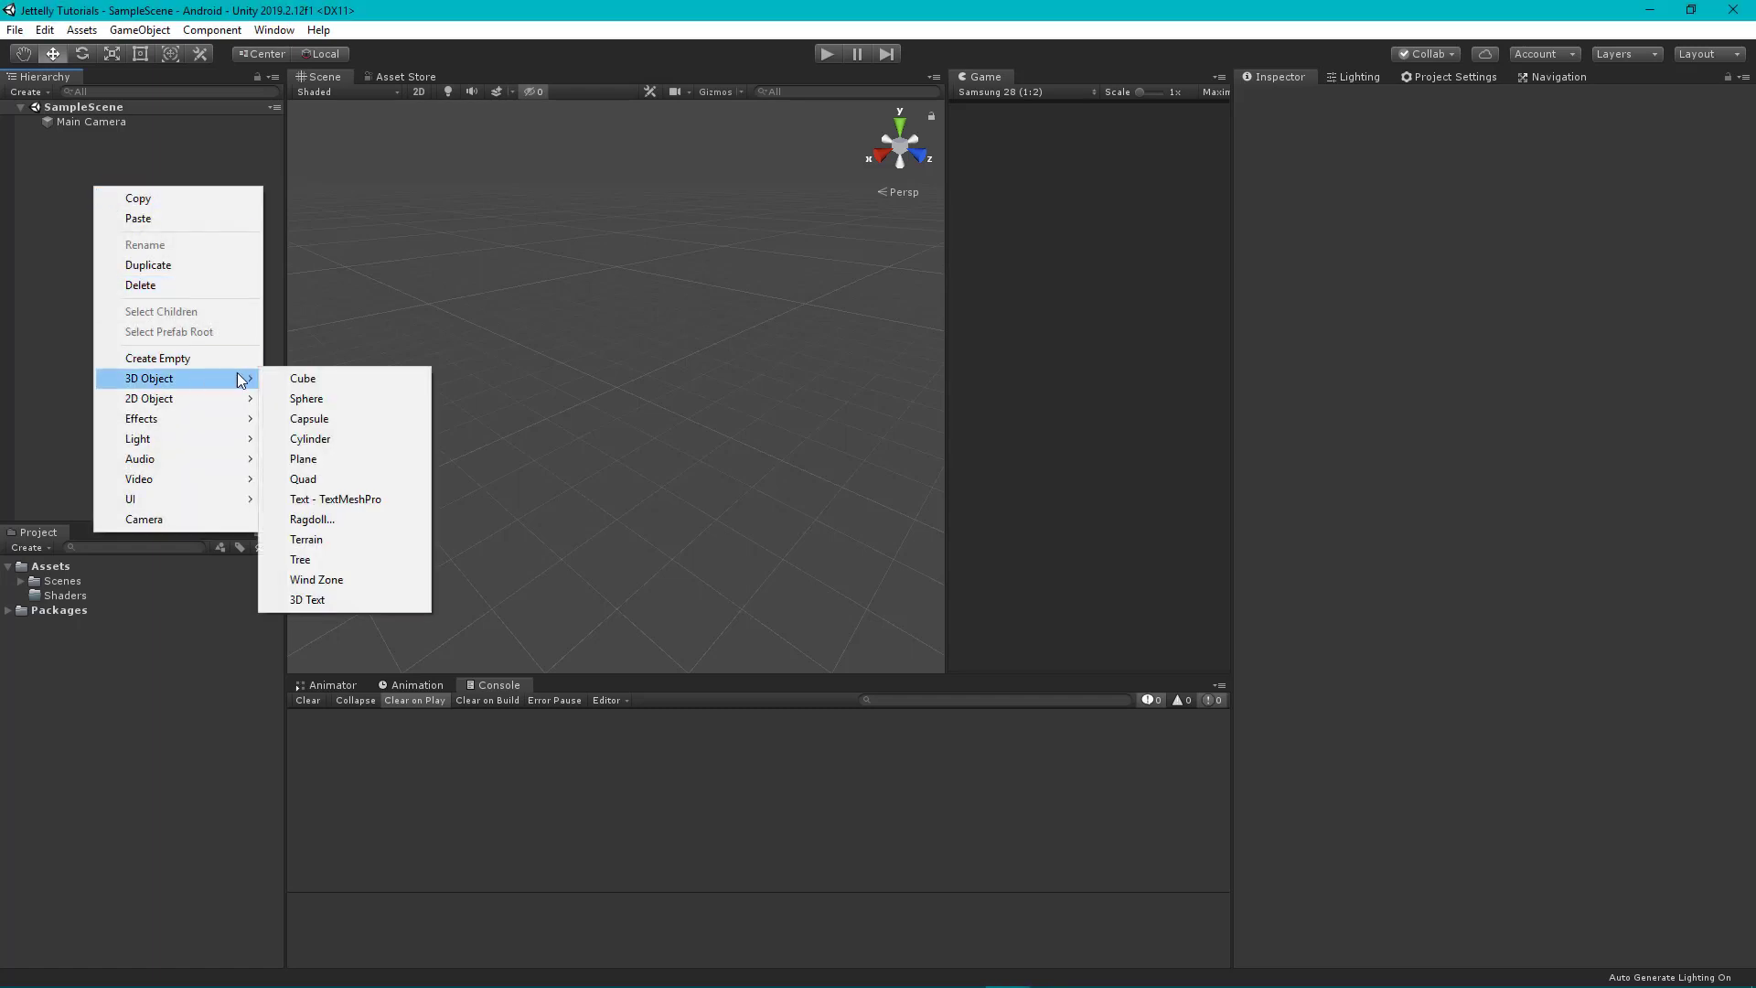
left_click(320, 477)
mouse_move(659, 469)
left_mouse_down("alt")
mouse_move(520, 422)
mouse_move(739, 415)
mouse_move(738, 474)
left_mouse_up("alt")
key("w")
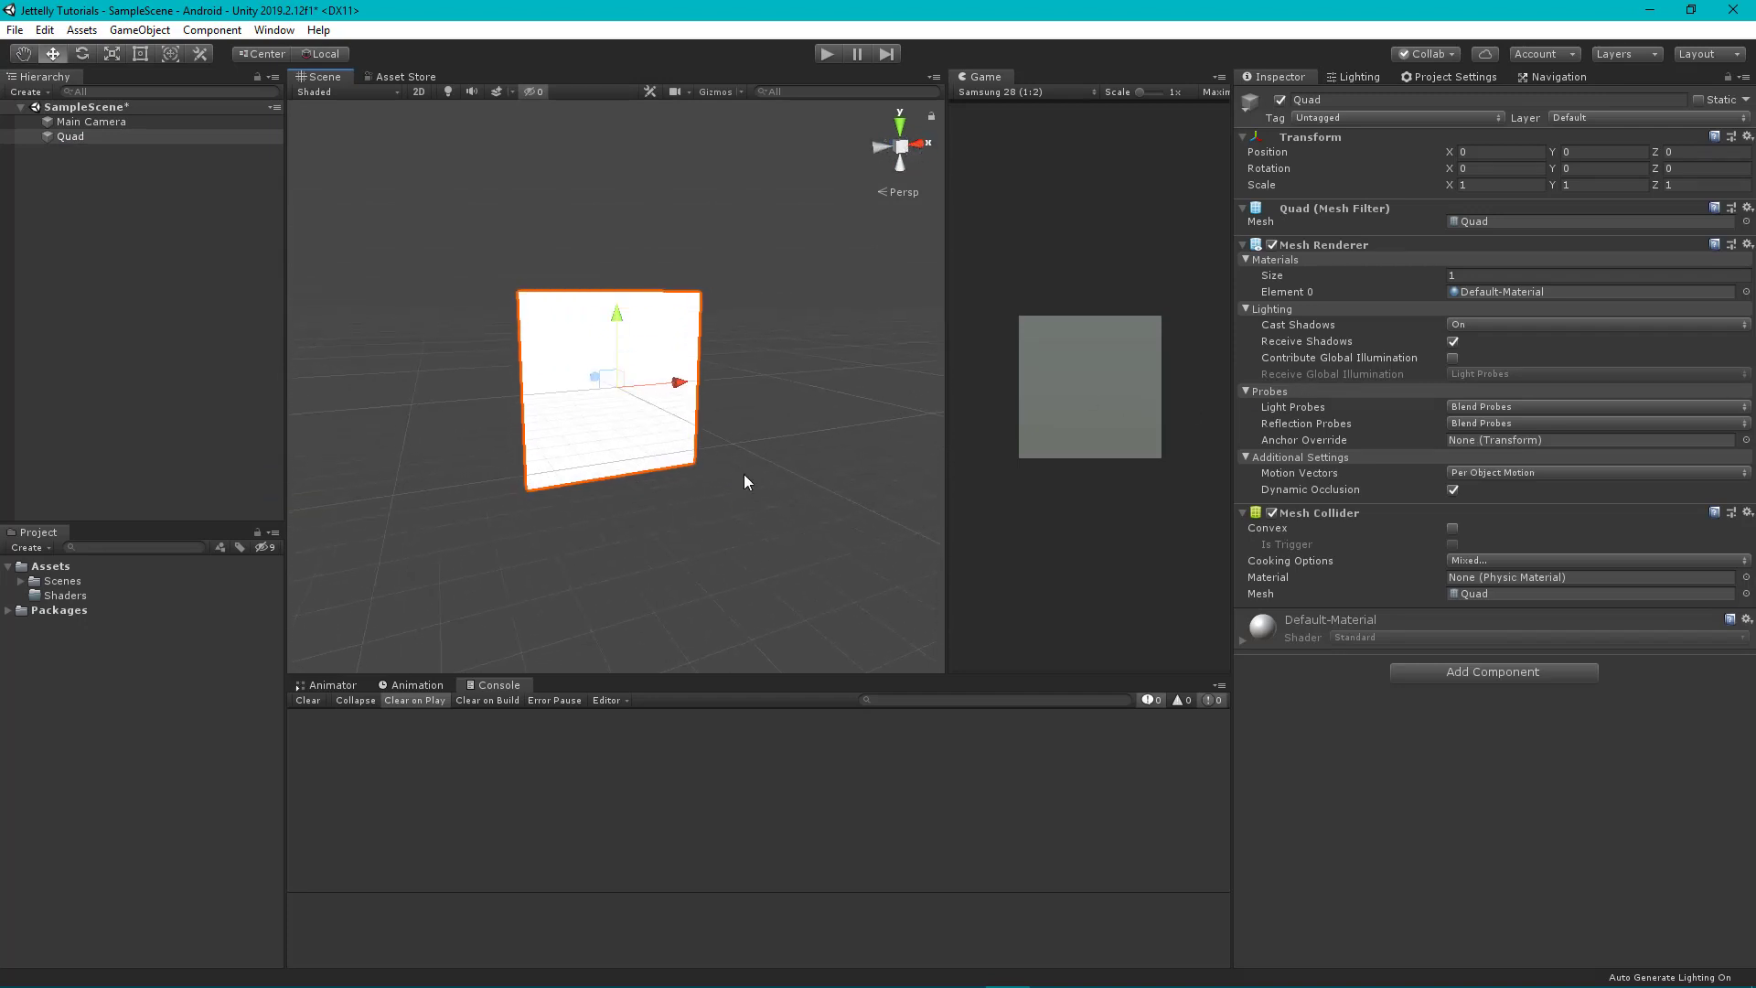
Create a CG_Offset folder inside the Shaders folder
left_click(57, 597)
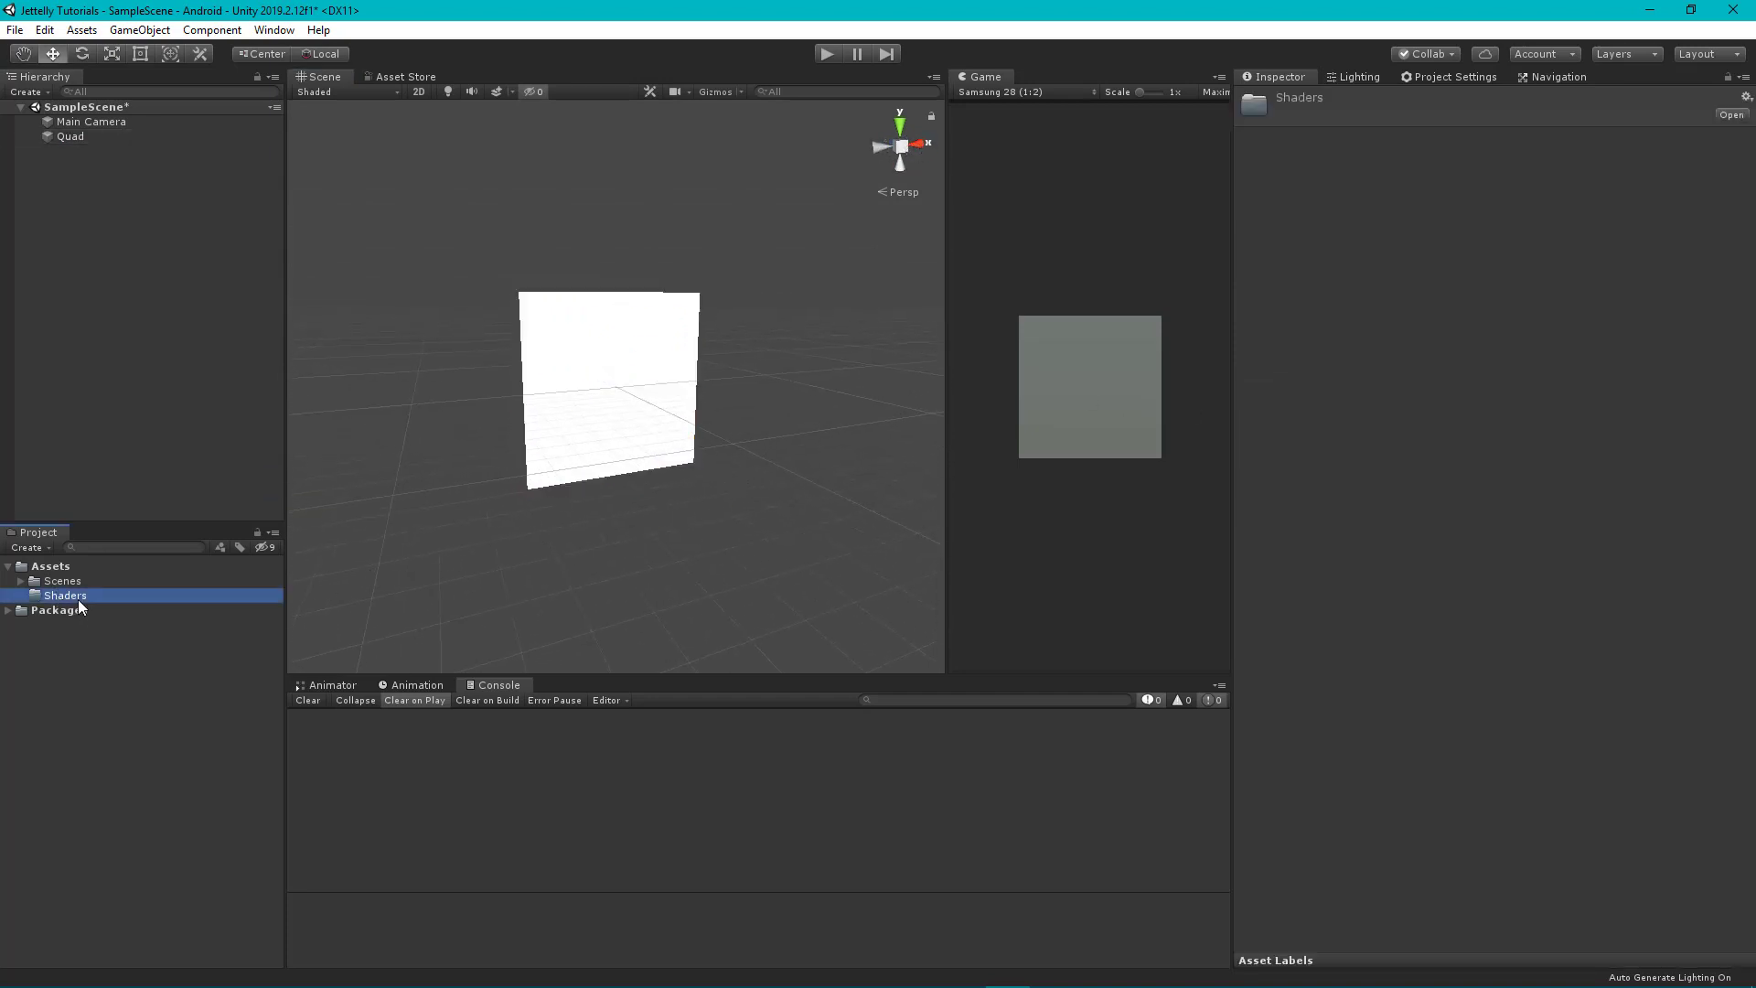
right_click(78, 600)
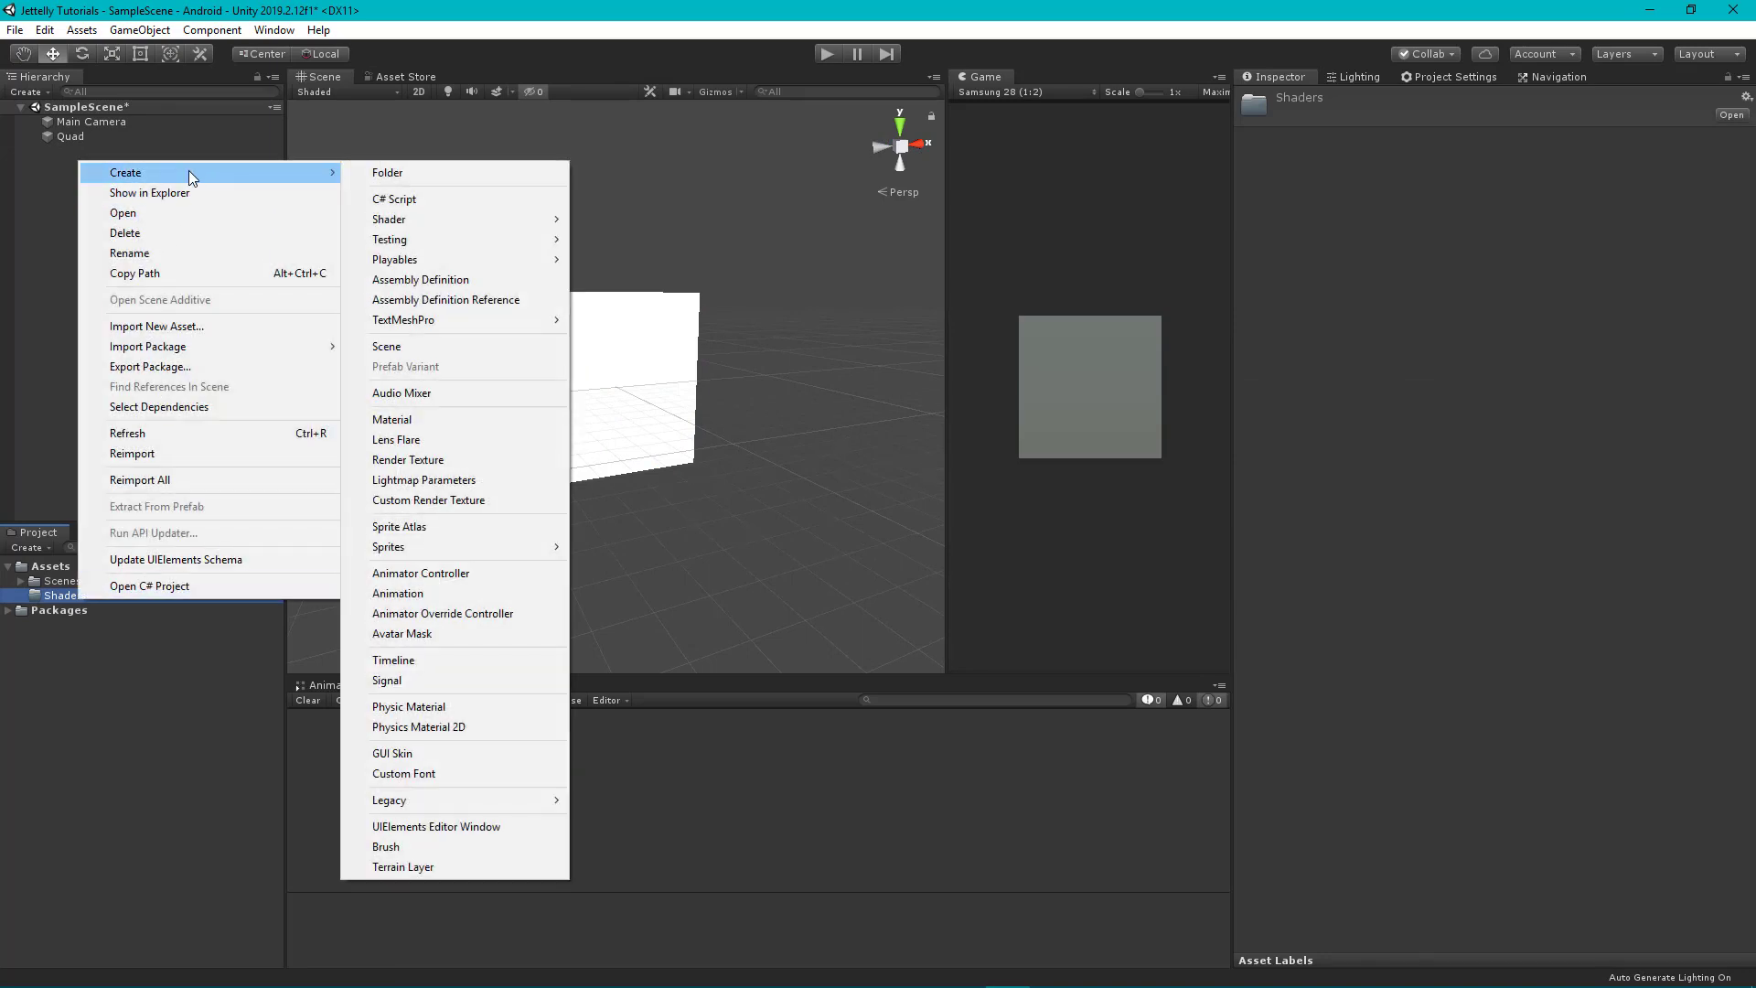
mouse_move(188, 170)
left_click(386, 173)
type("CG")
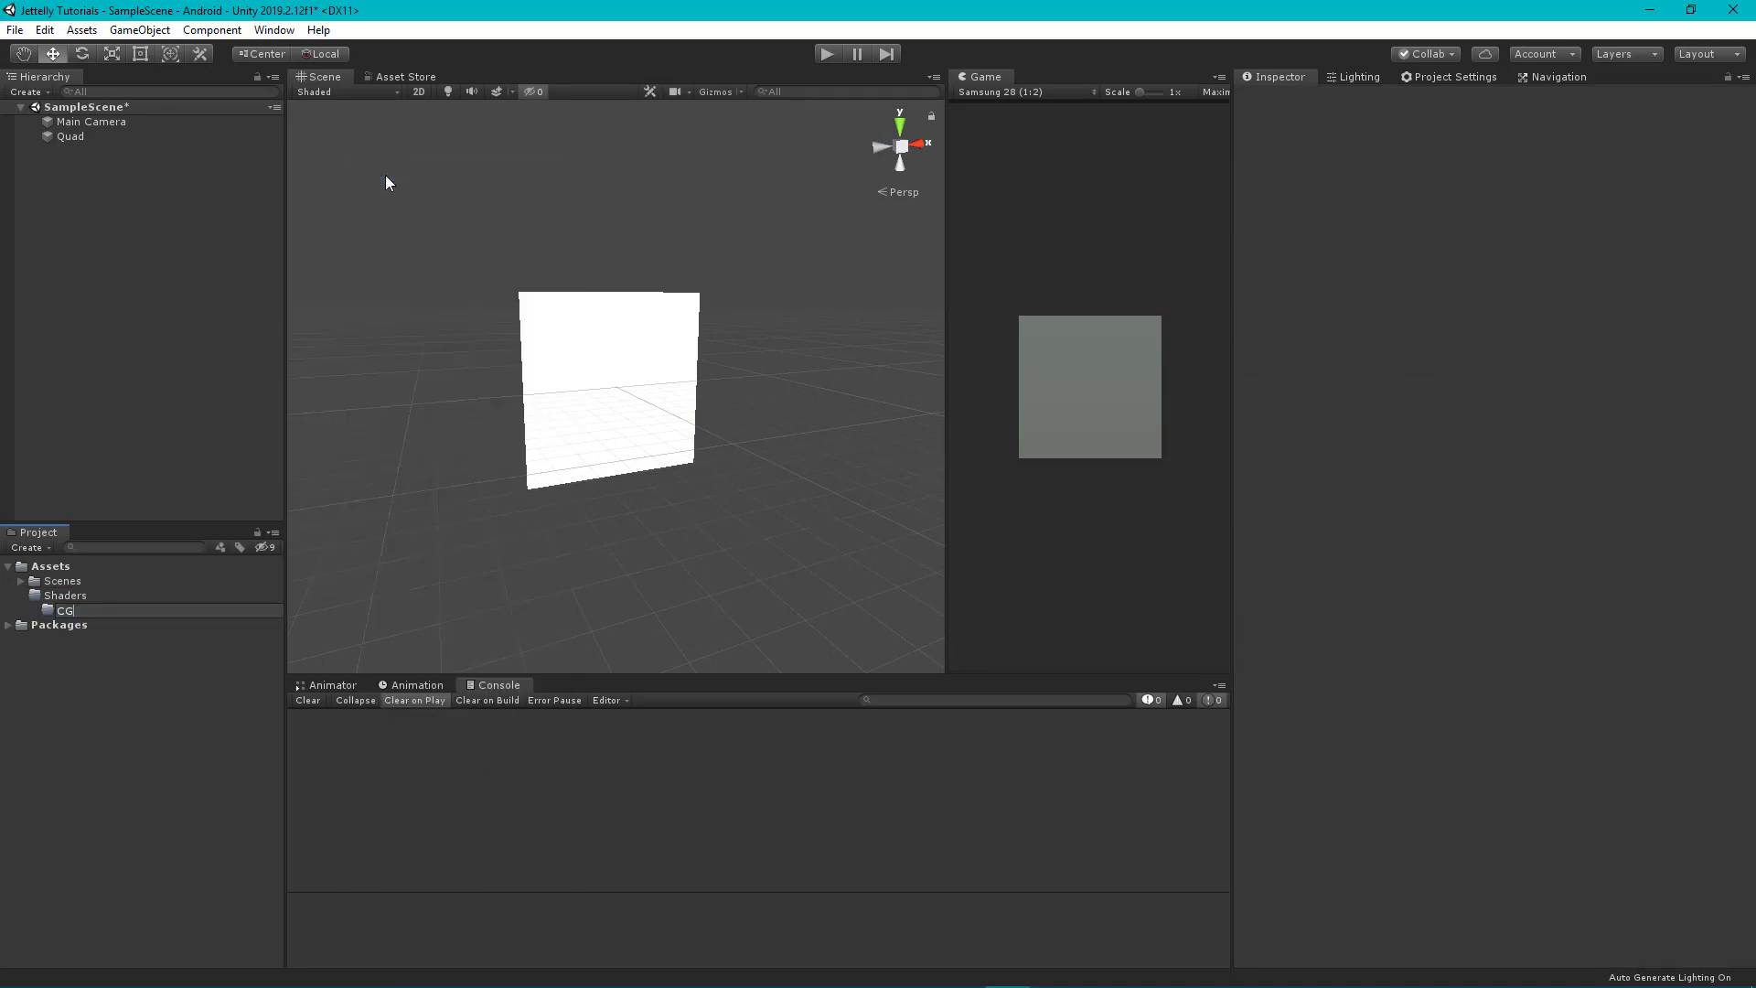
type("_0")
type("set")
key("Return")
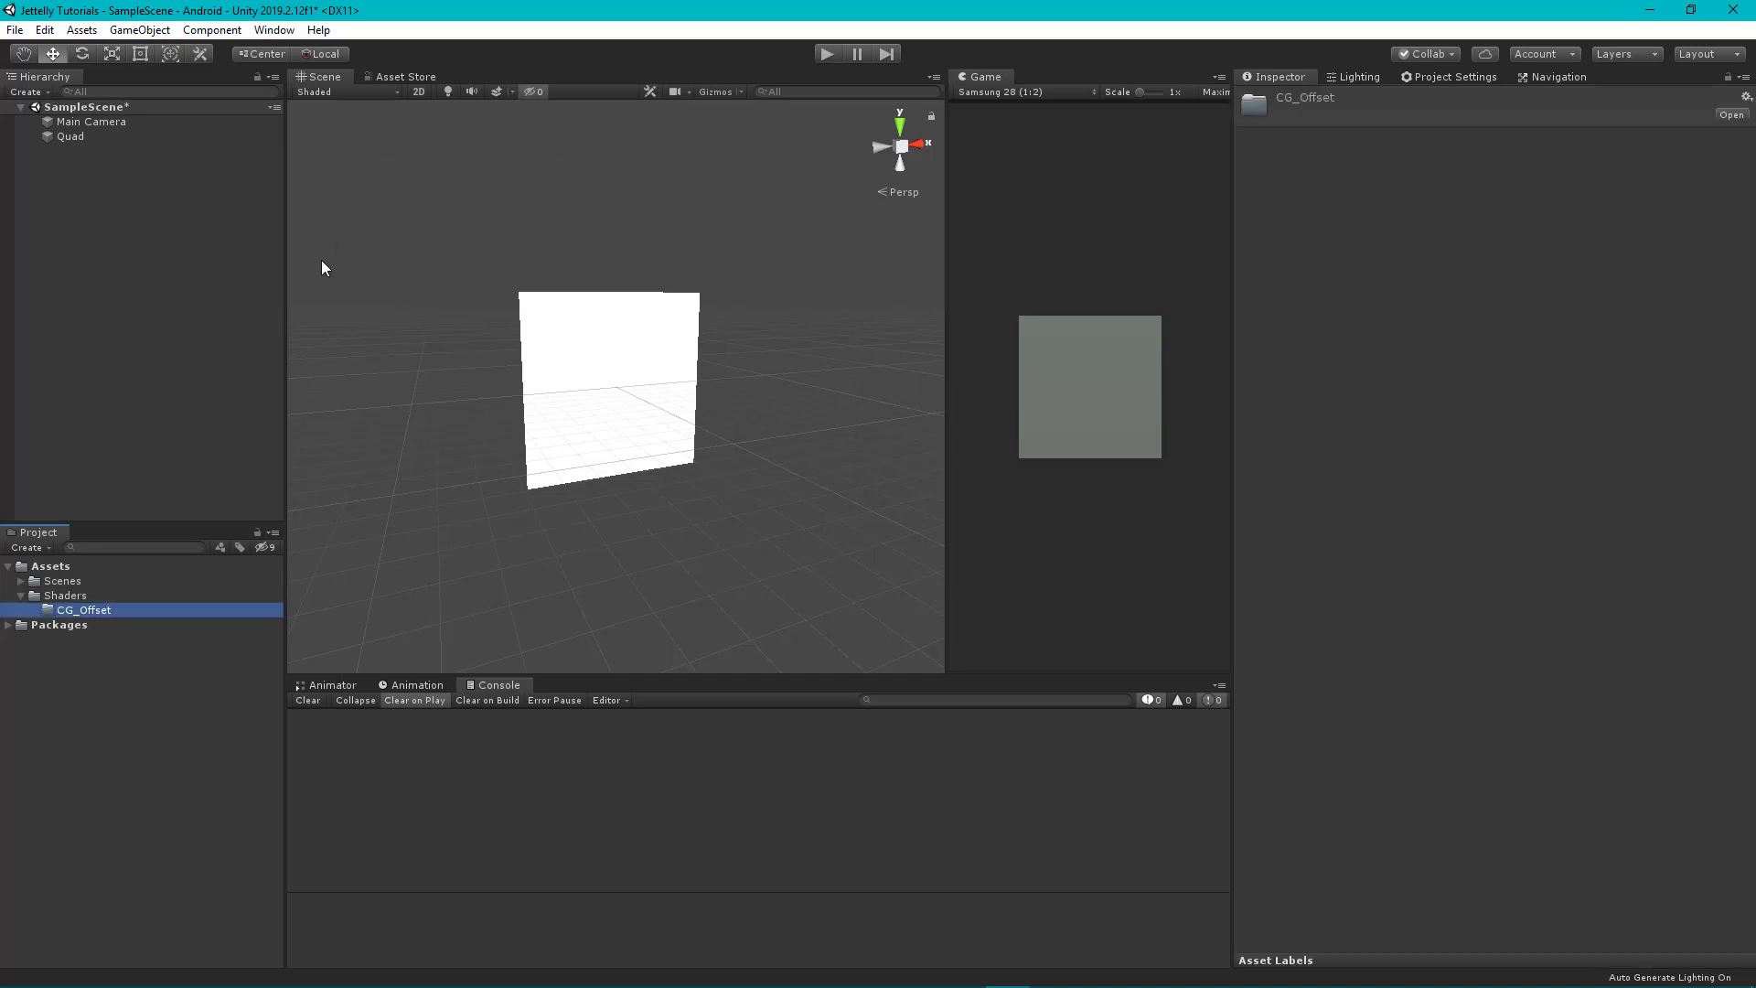
Create an unlit shader named CG_Offset in the CG_Offset folder
right_click(101, 611)
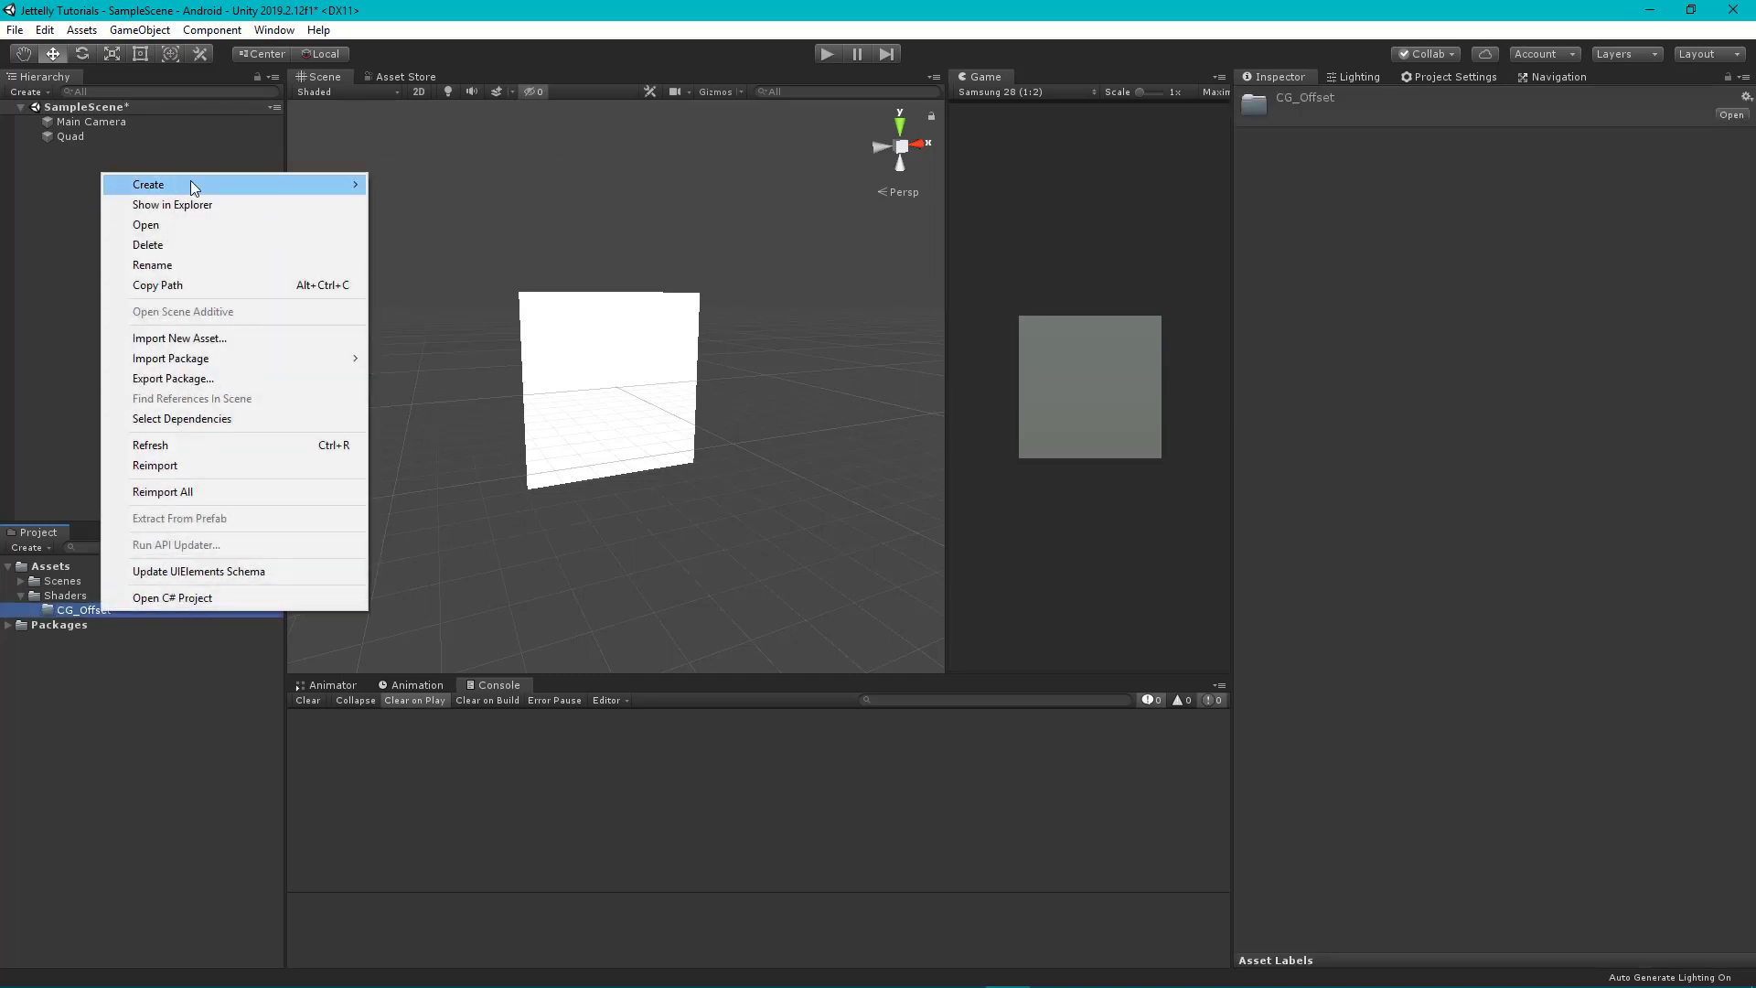
mouse_move(190, 179)
mouse_move(457, 231)
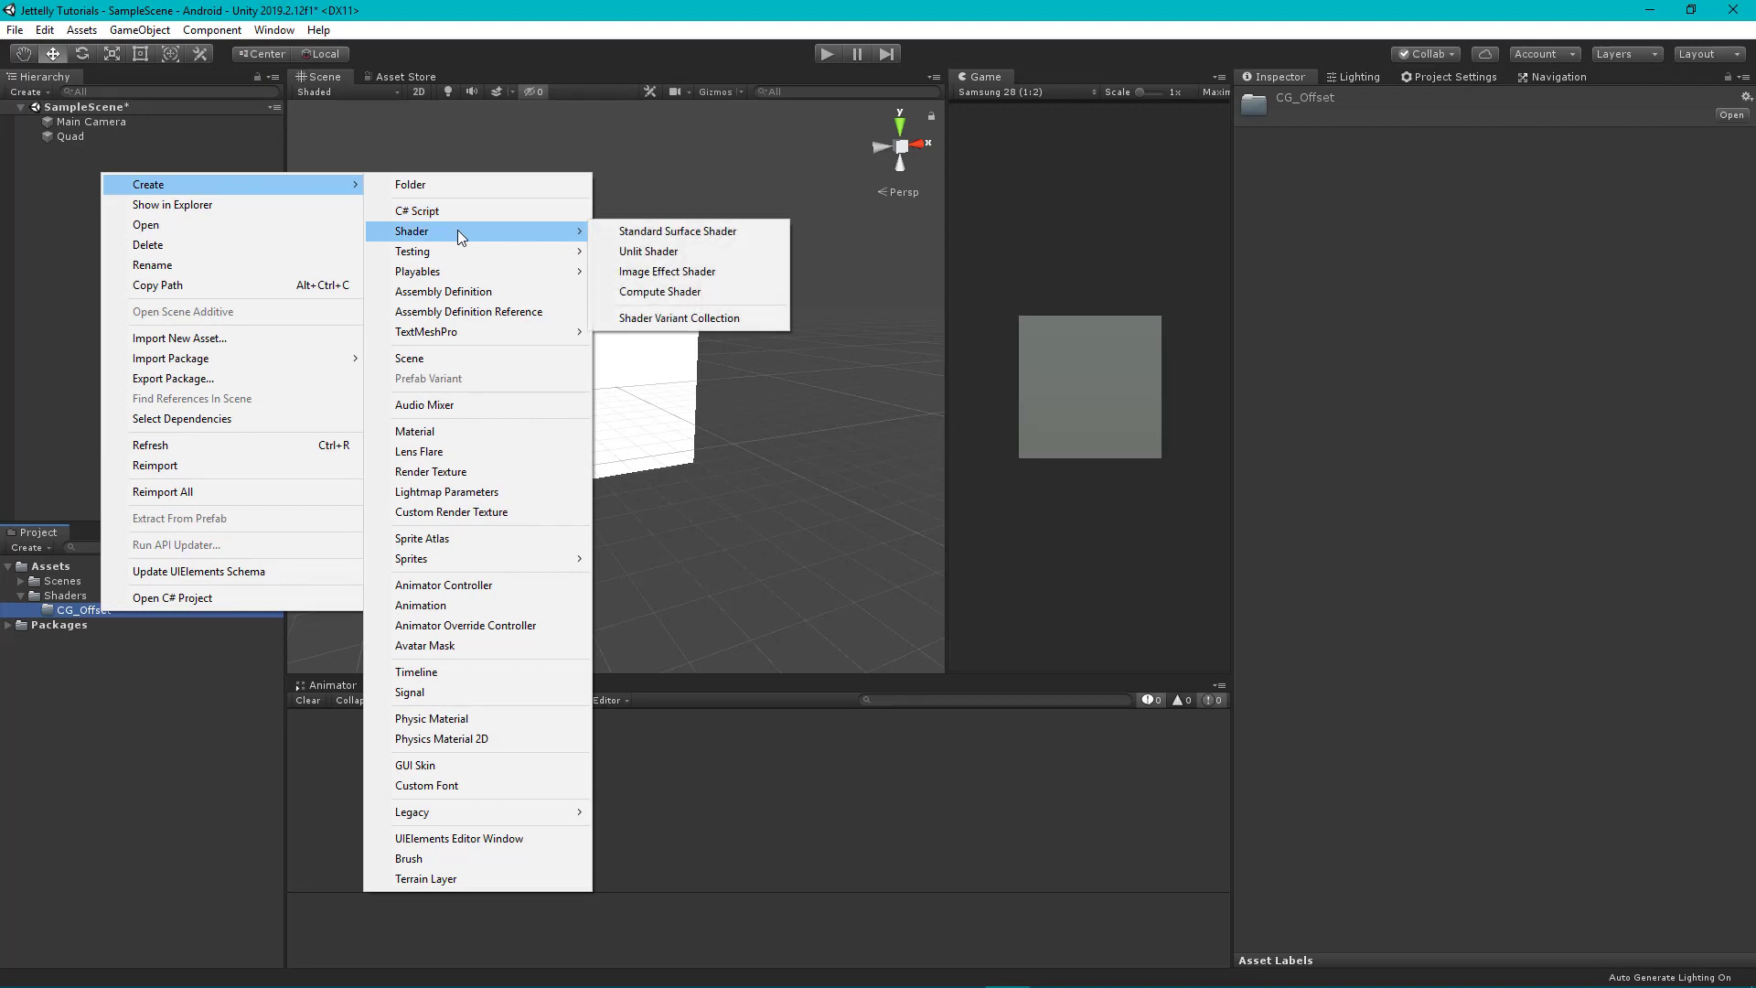
left_click(655, 252)
type("CG_")
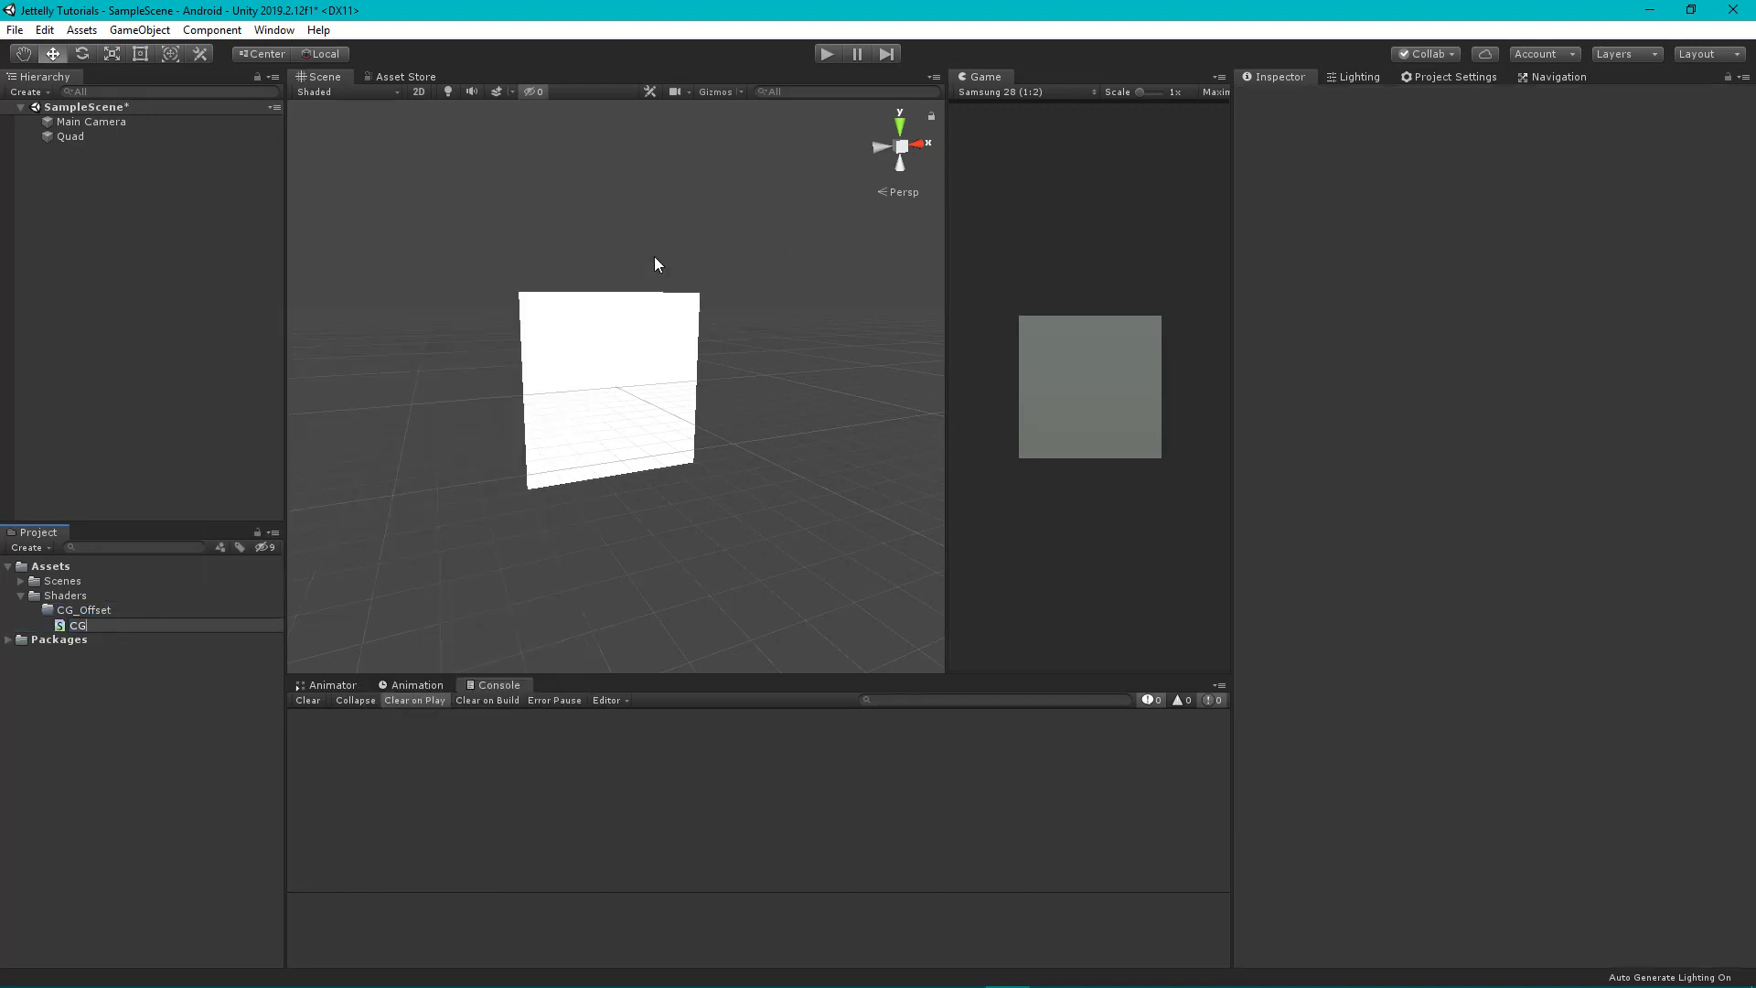
type("Offset")
key("Return")
Create a CG_Offset material there and open the CG_Offset shader in the code editor
right_click(96, 613)
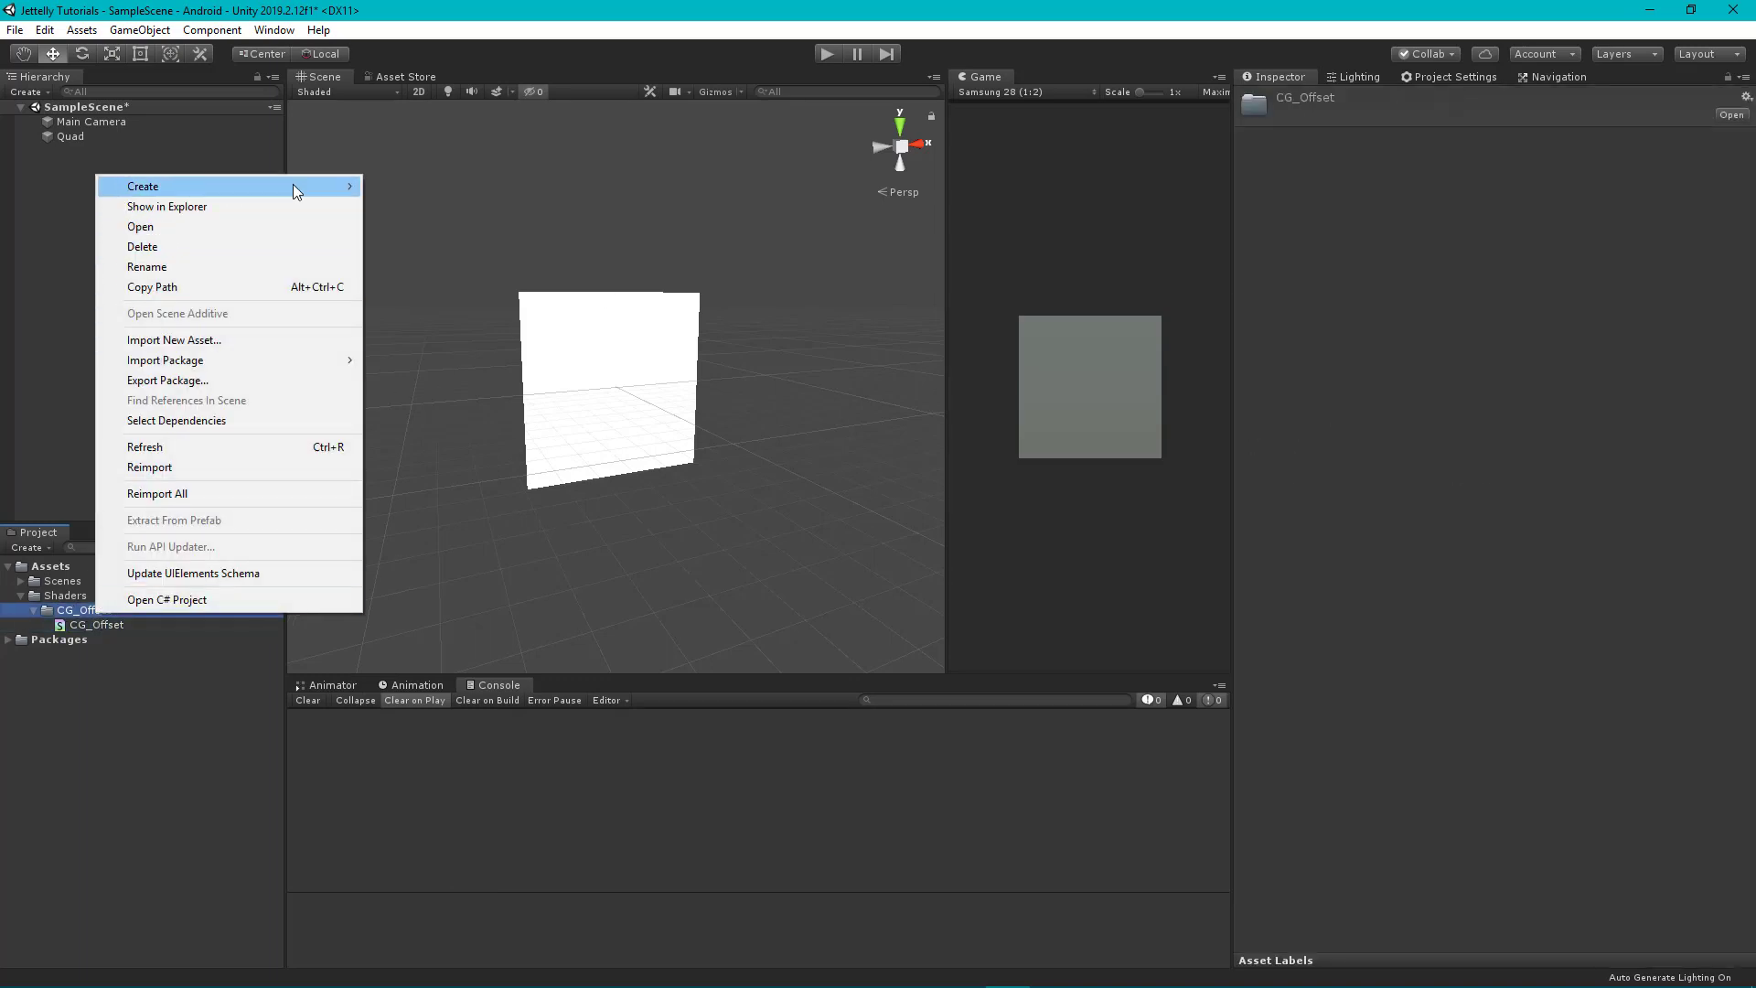
mouse_move(292, 184)
left_click(436, 433)
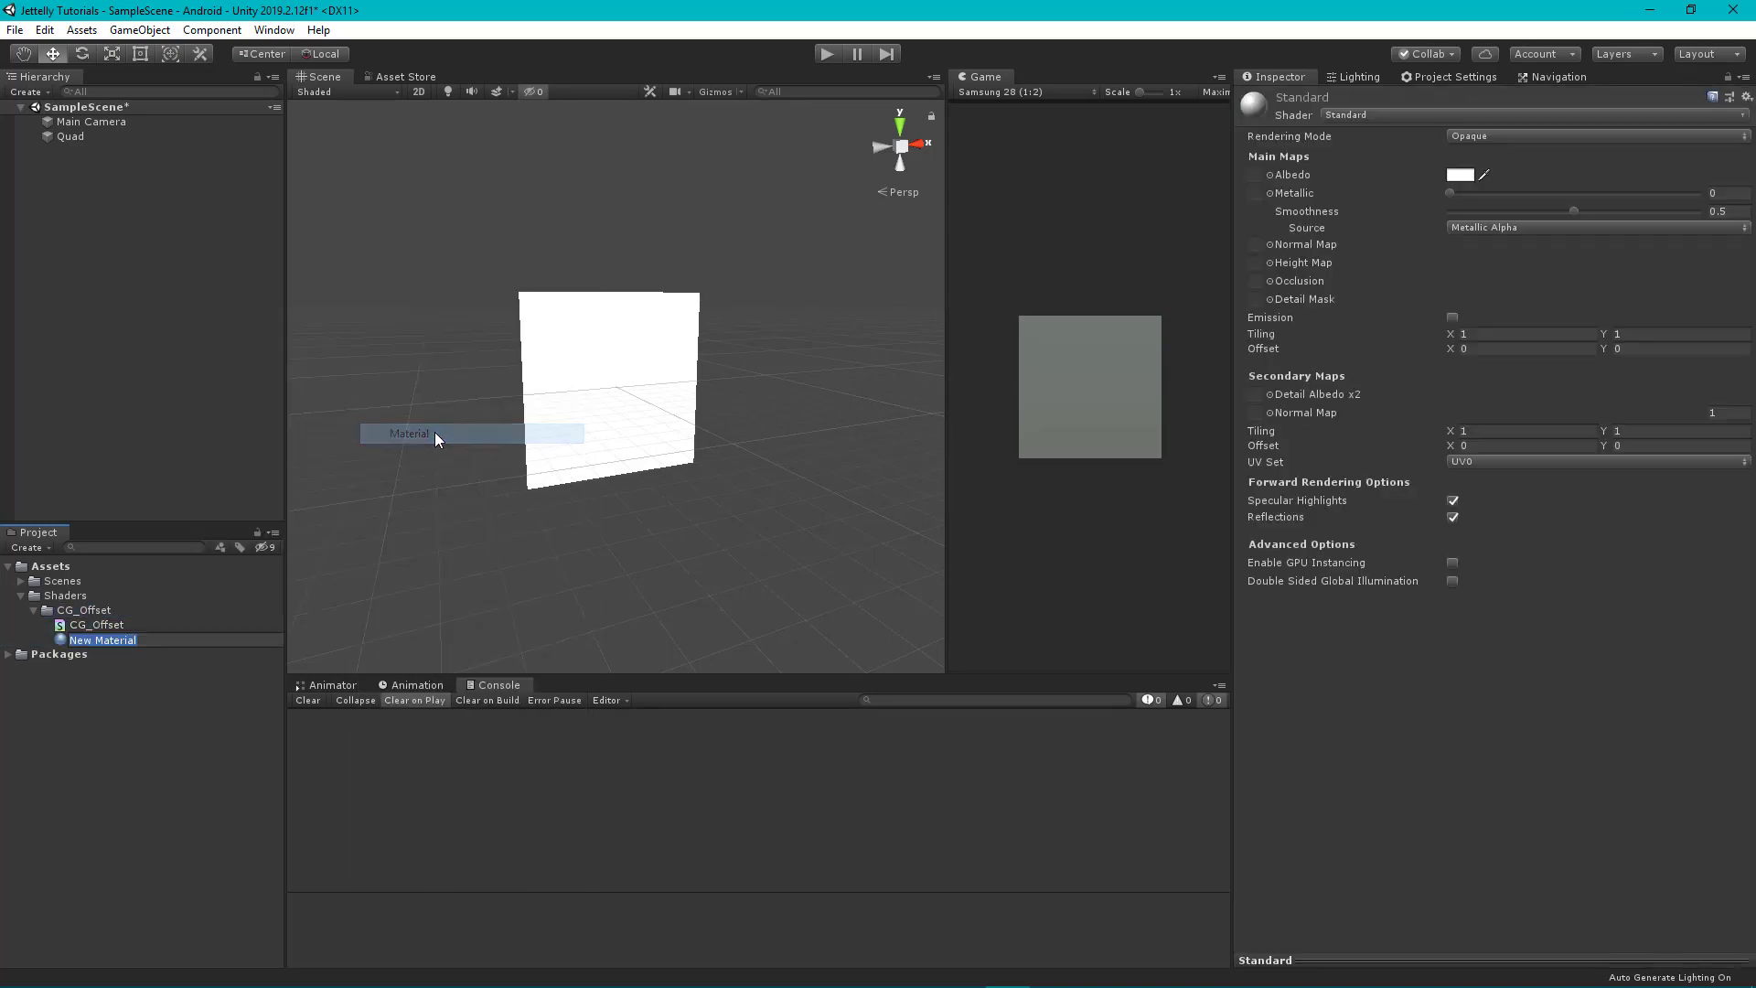
type("CG_Of")
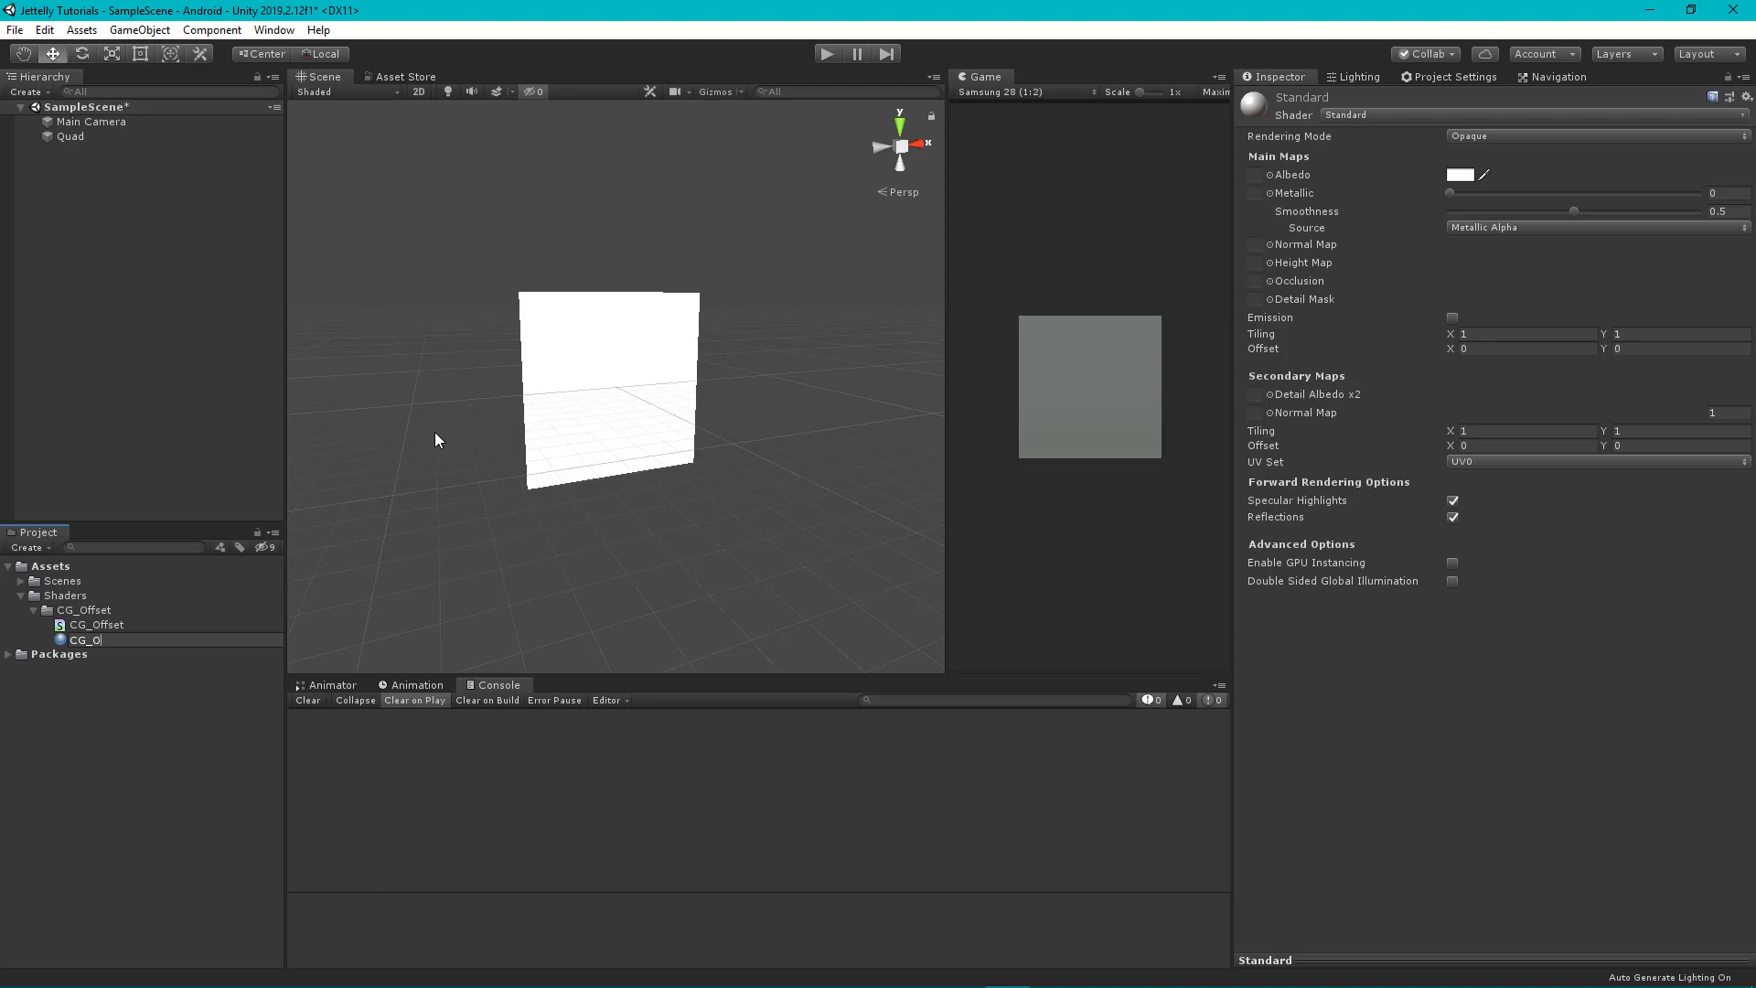
type("fset")
key("Return")
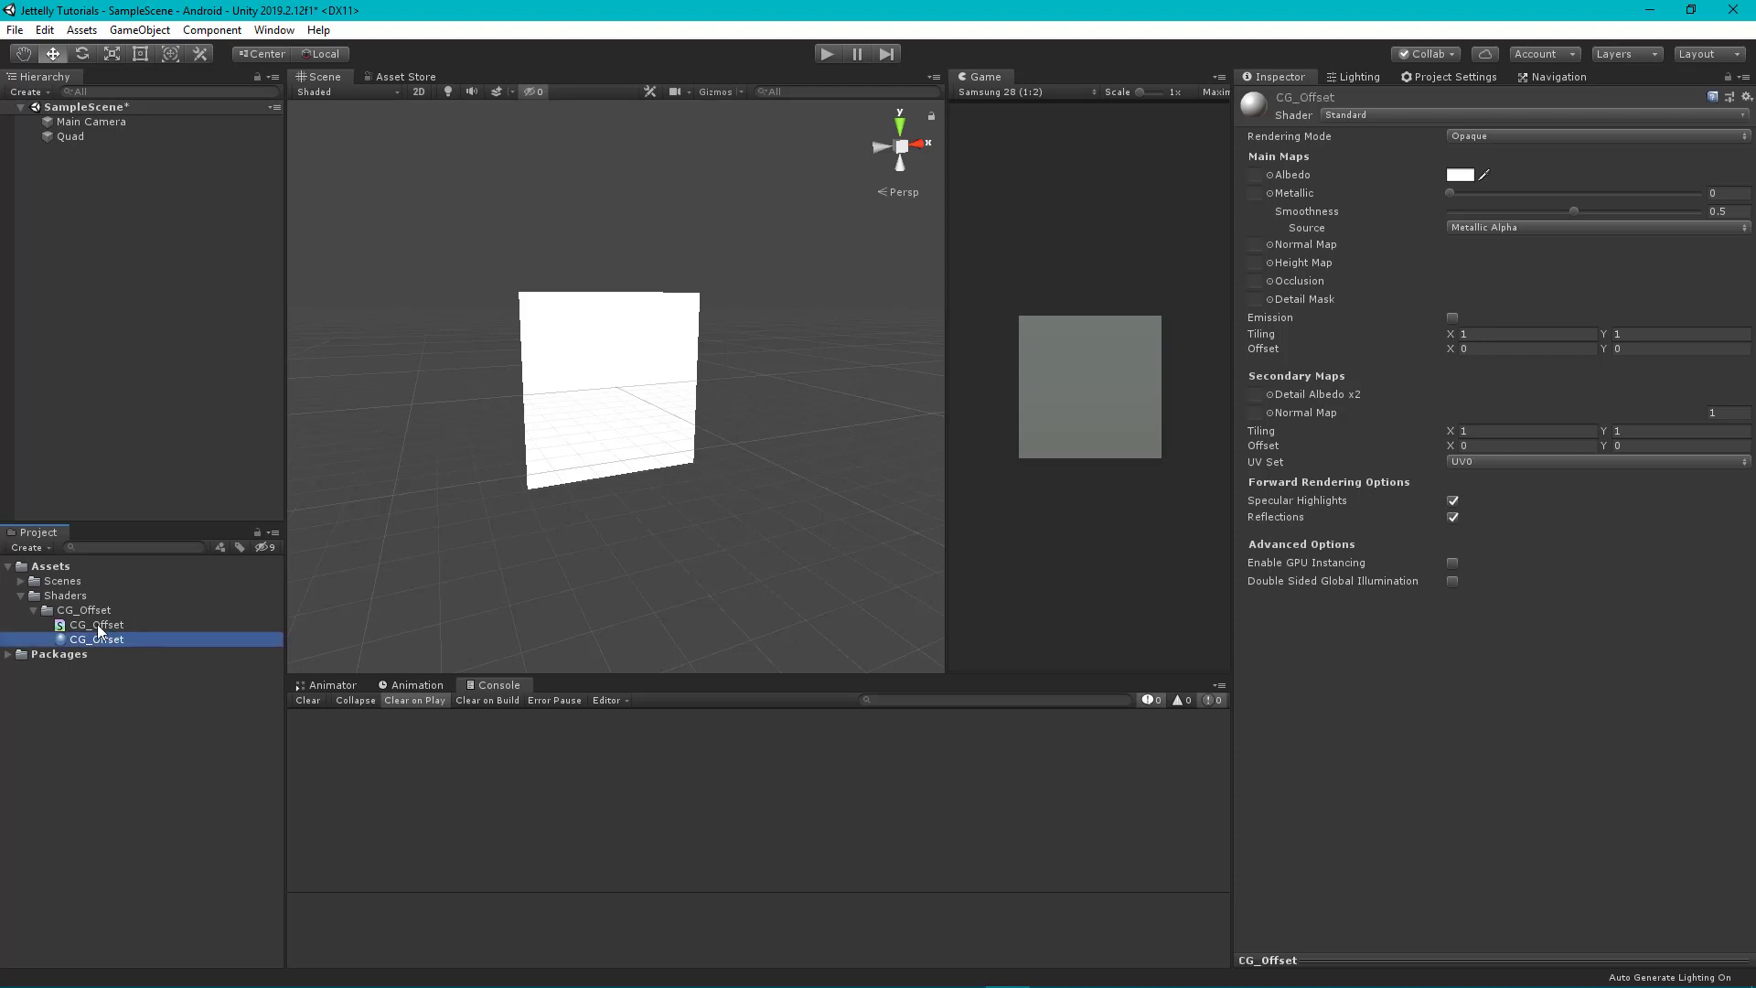
double_click(98, 626)
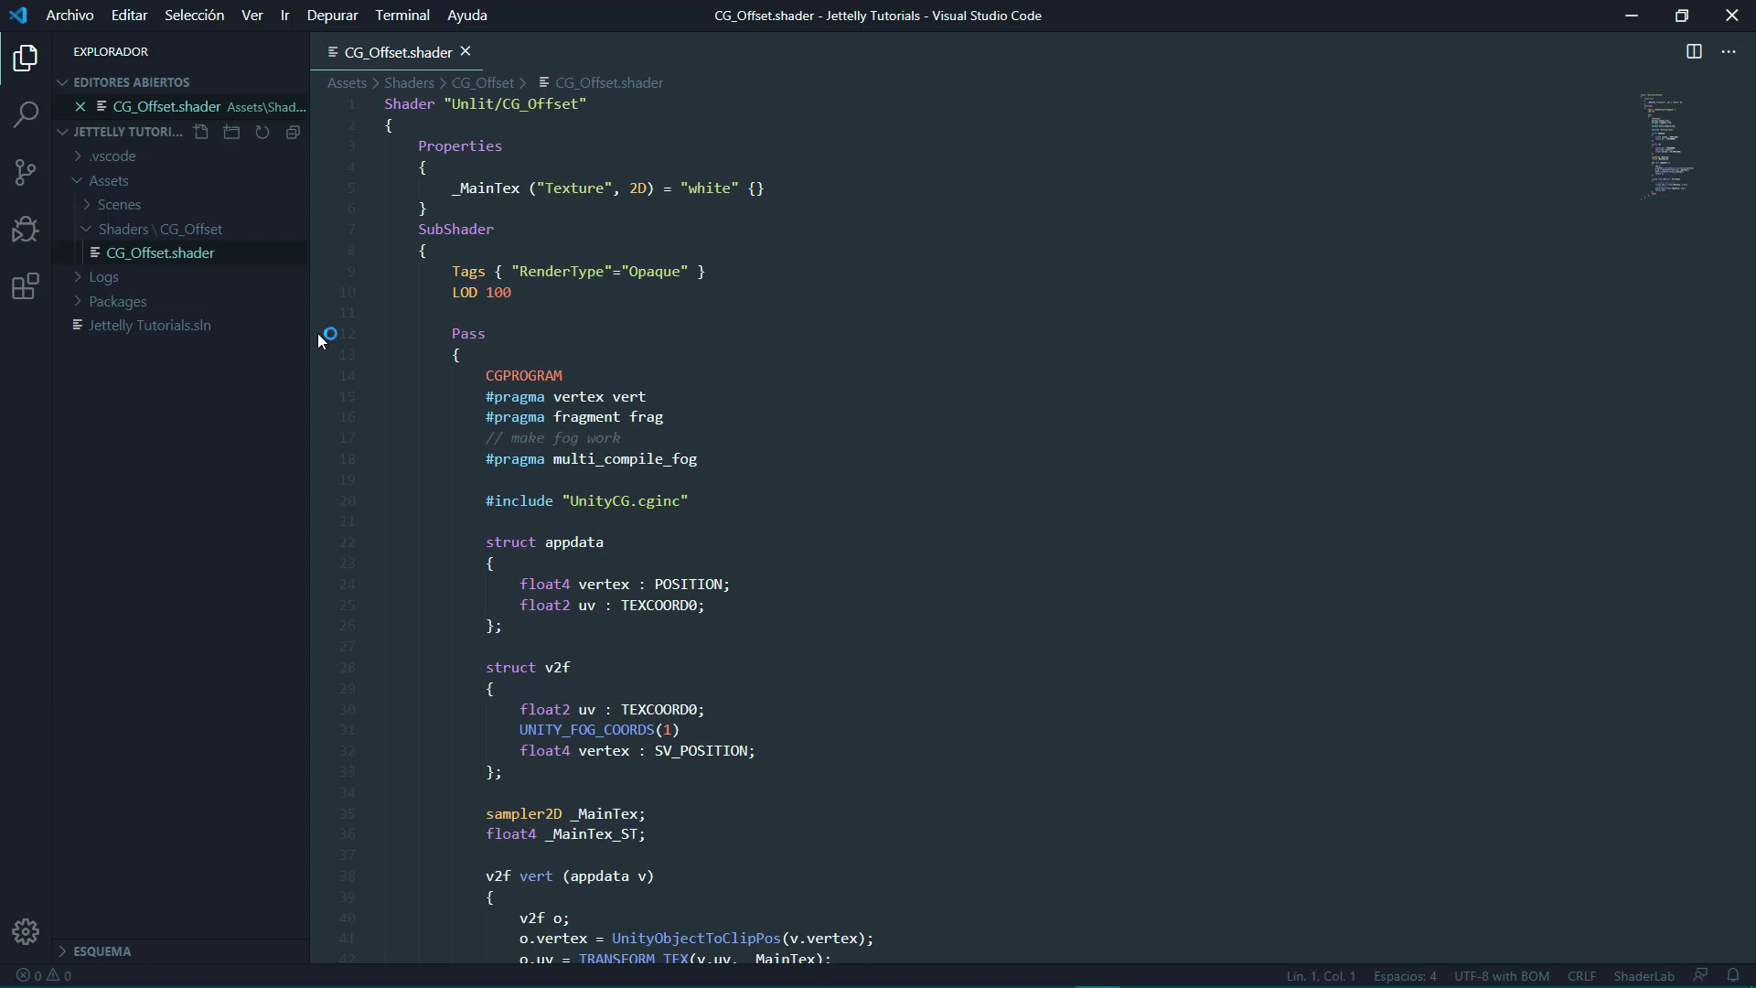
Change the shader path from Unlit to Jettelly/CG_Offset
left_click(495, 105)
key("BackSpace")
key("BackSpace")
key("BackSpace")
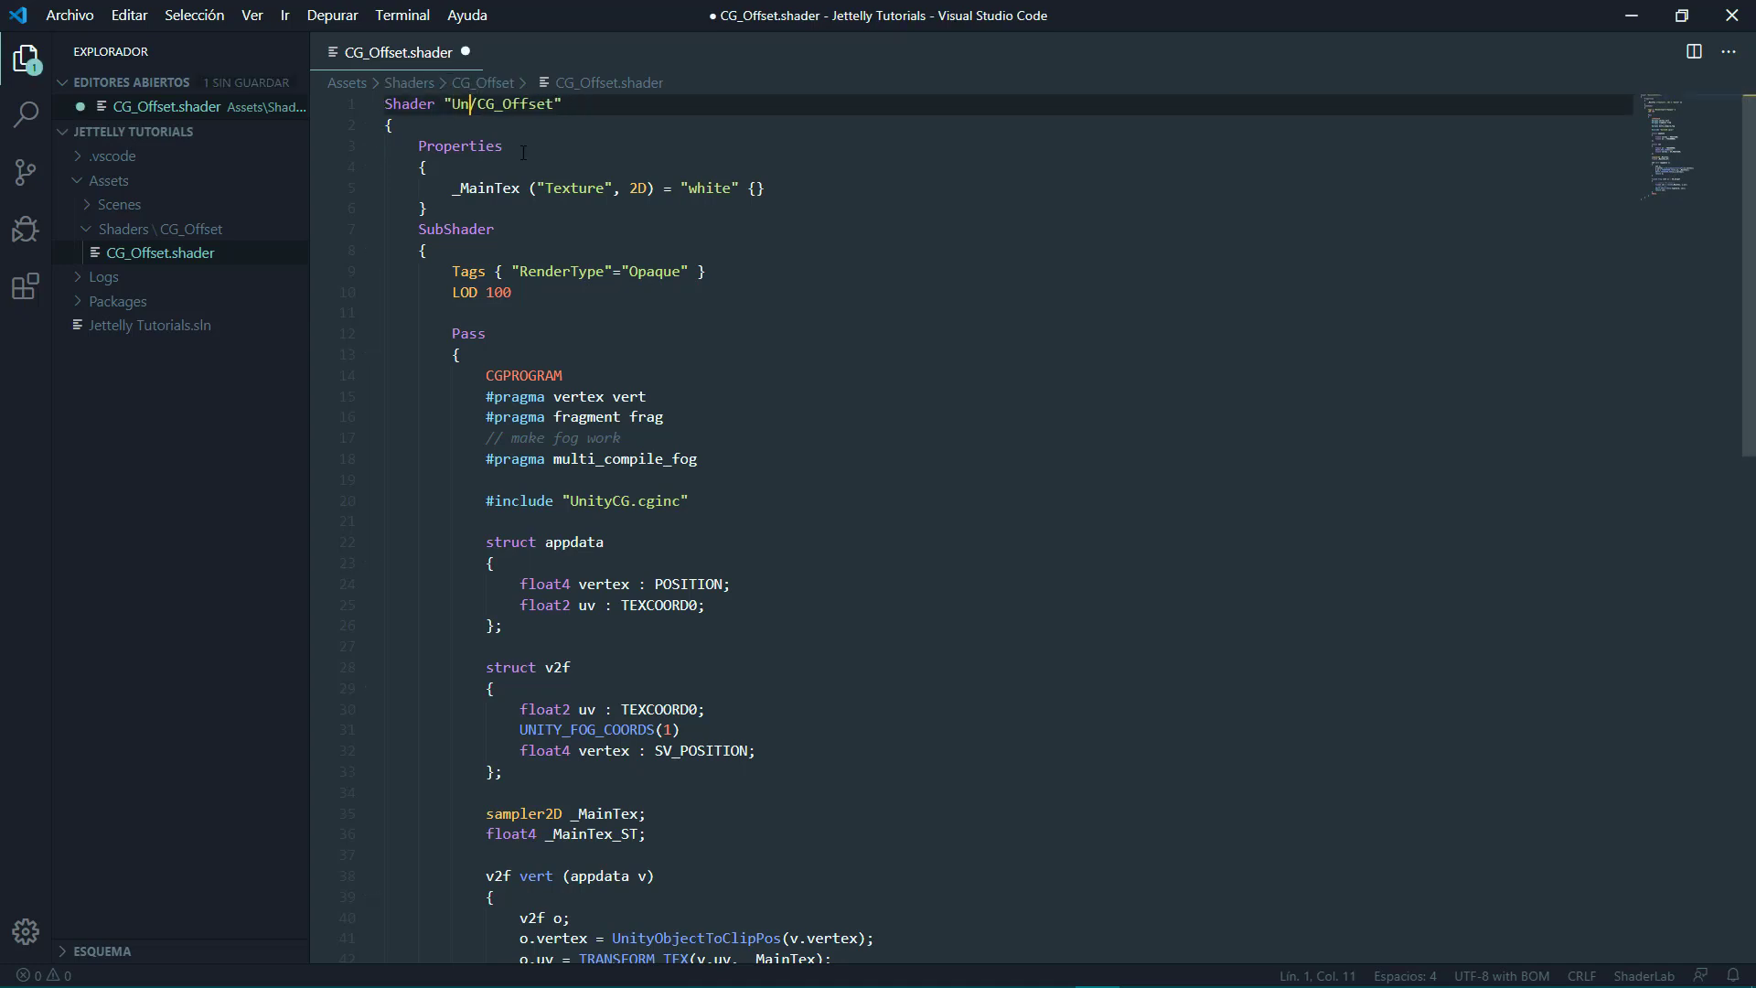
type("Jettelly")
Comment the _MainTex property line with '// propiedad de textura' and return to Unity
left_click(801, 189)
key("Tab")
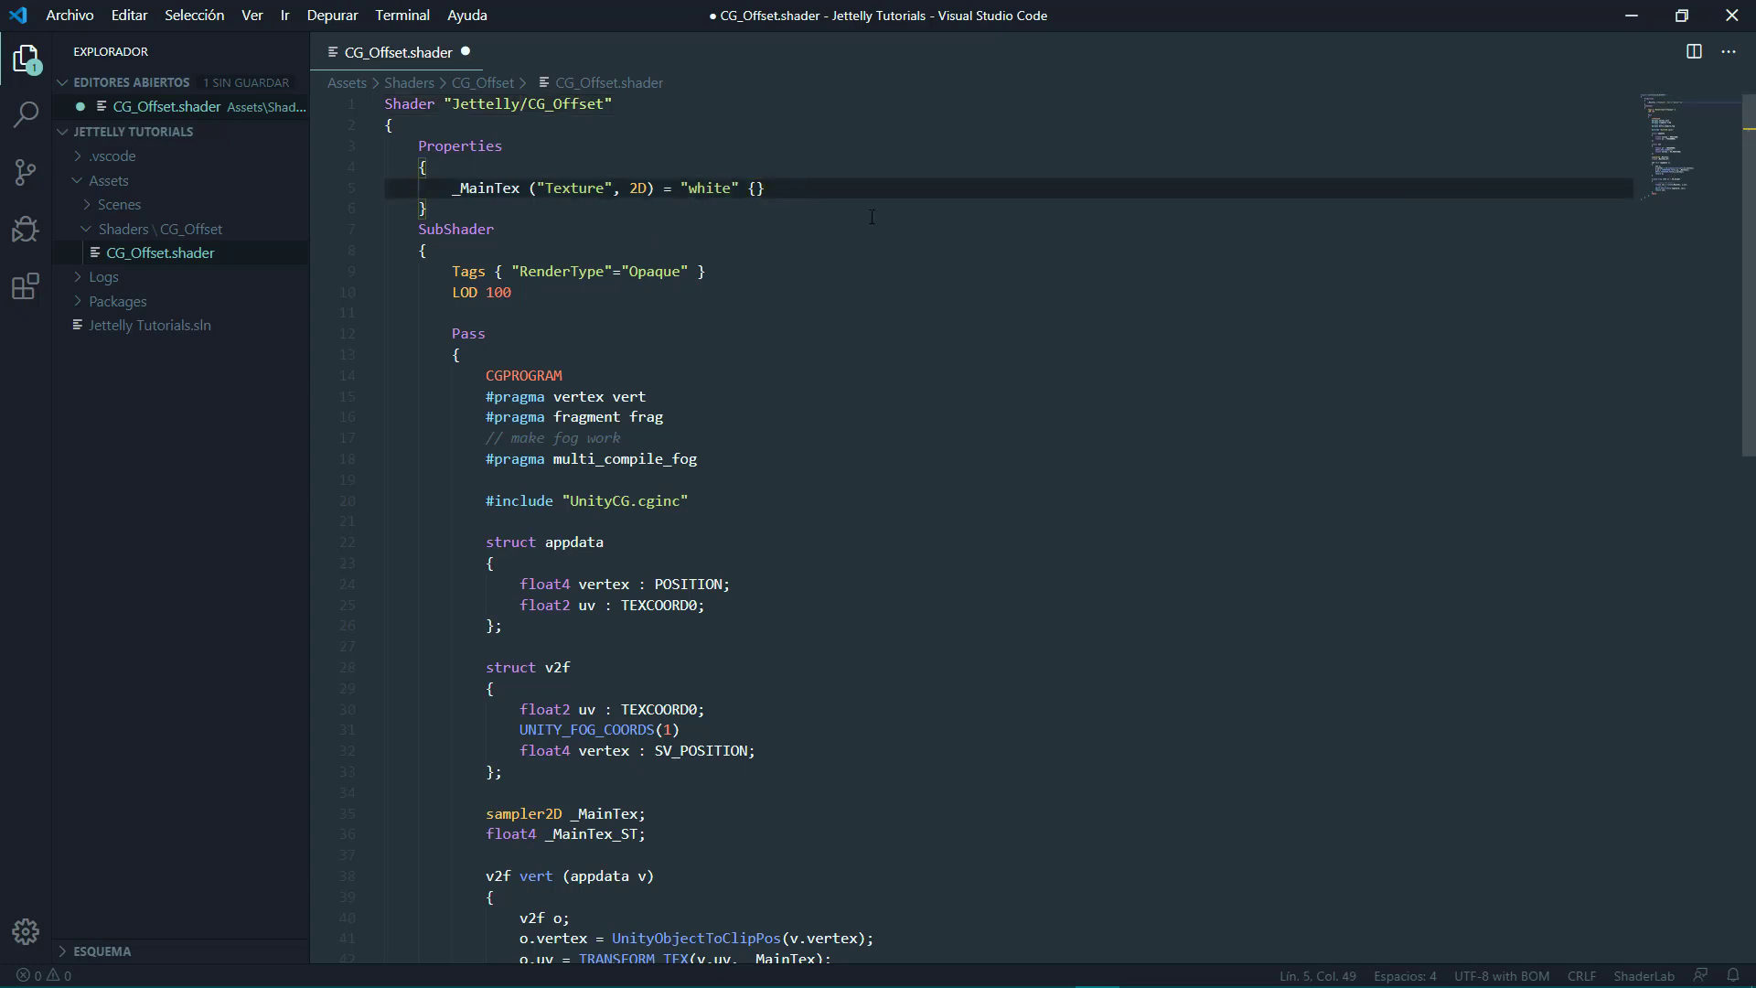
type("// propie")
type("dad de textur")
type("a")
key("alt+Tab")
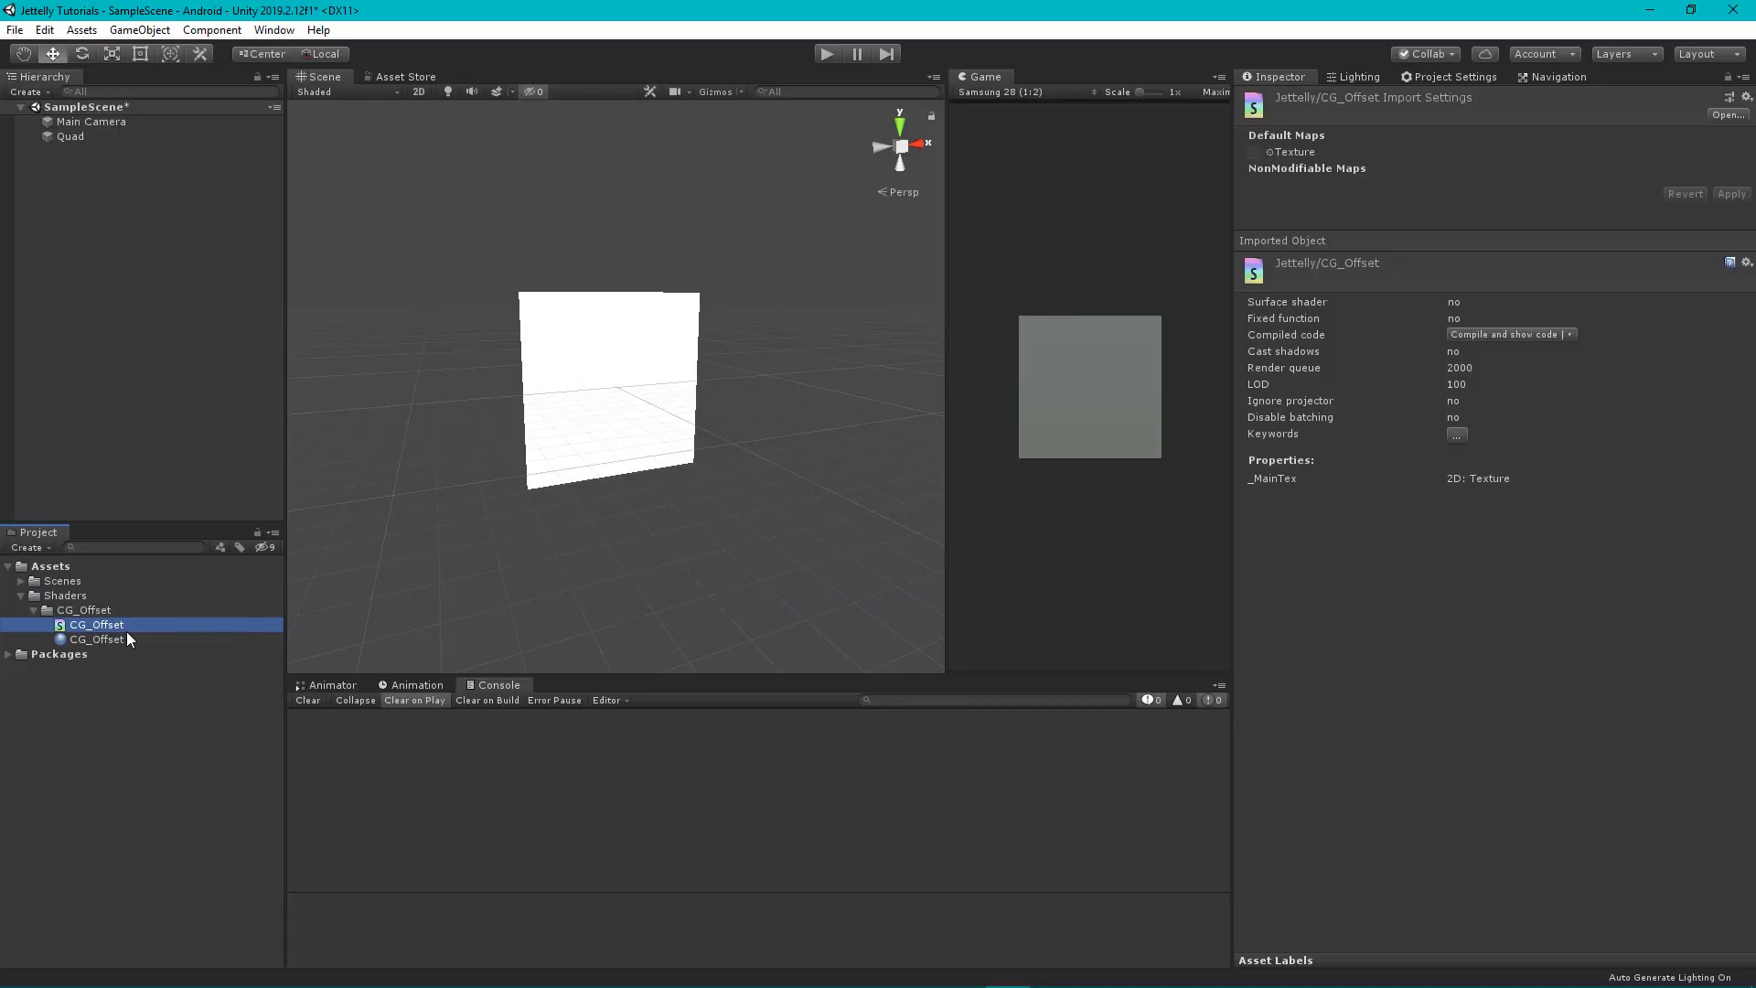
Set the CG_Offset material to the Jettelly/CG_Offset shader with the Default-Checker-Gray texture
left_click(126, 638)
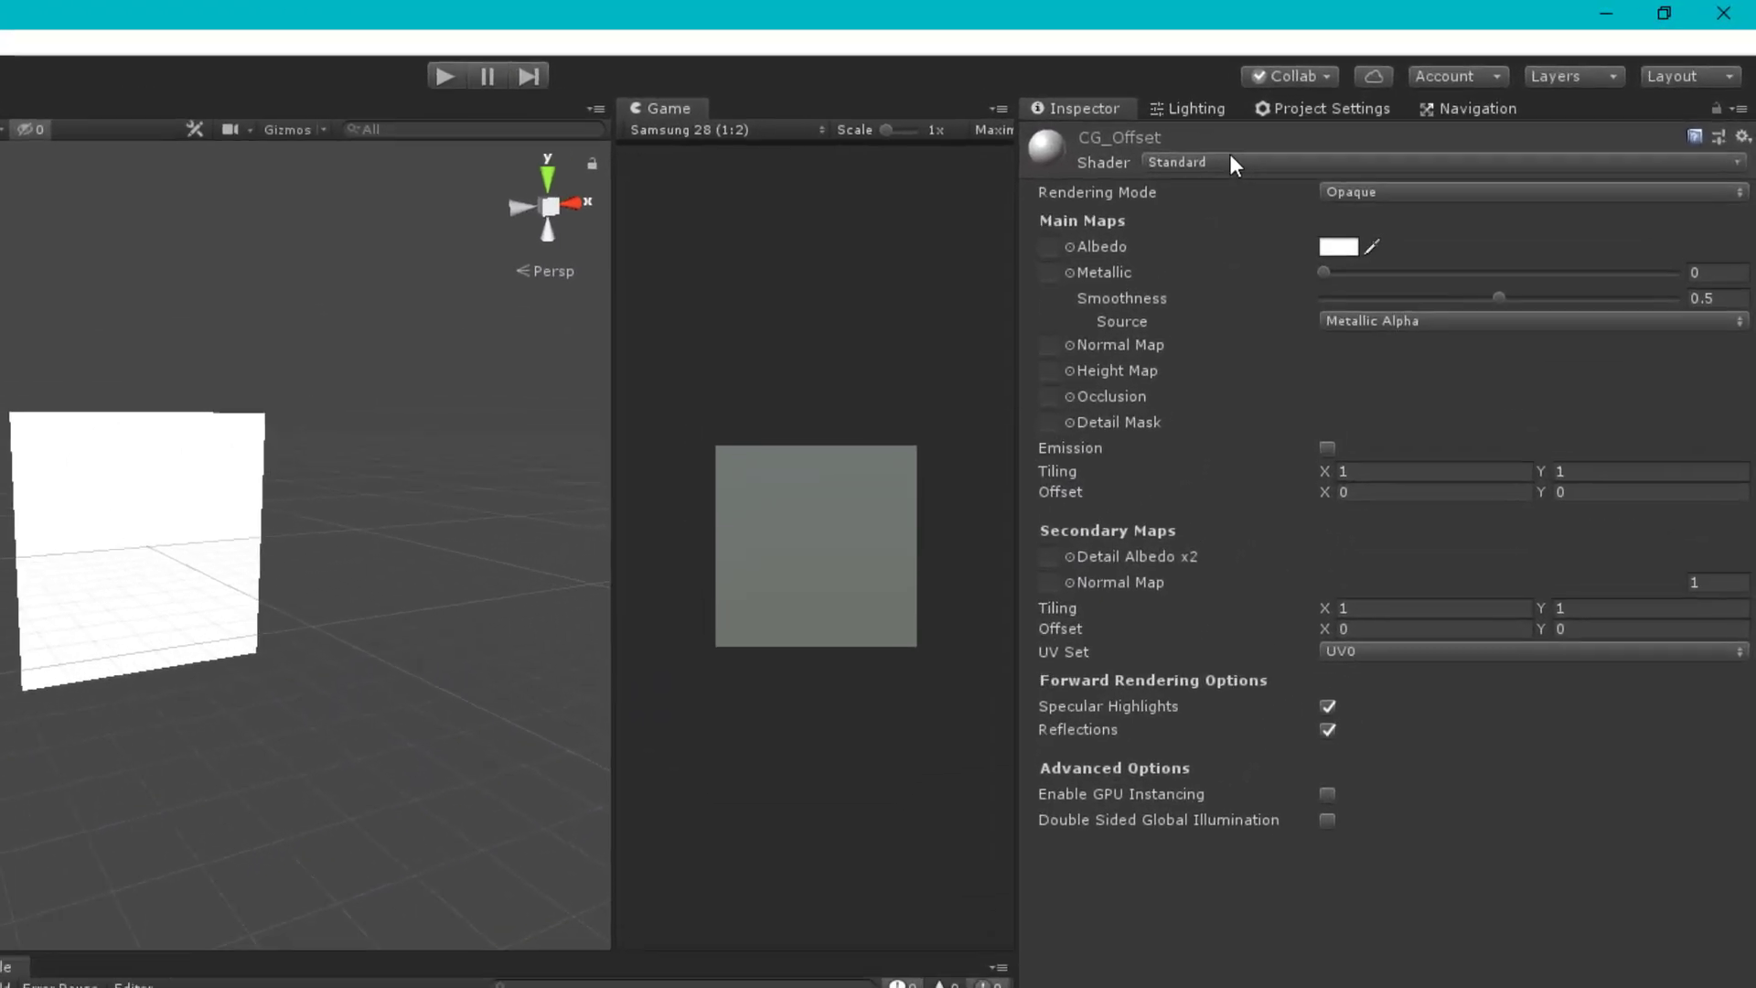
left_click(1231, 161)
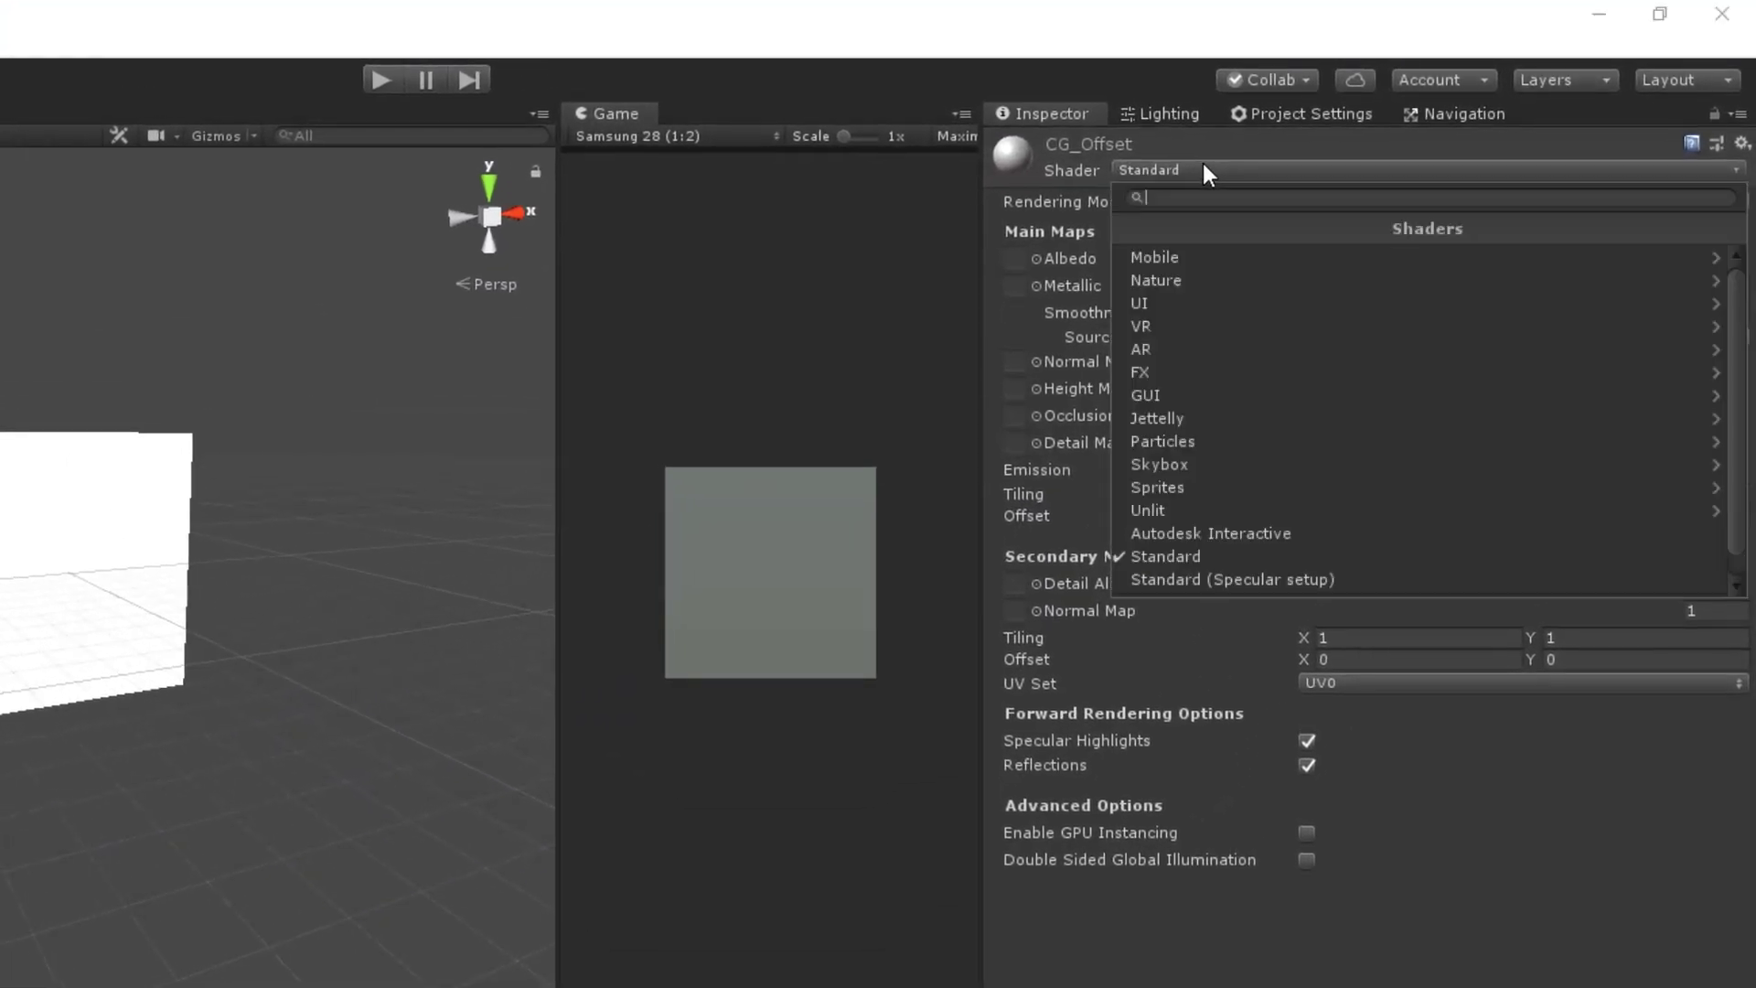
left_click(1254, 414)
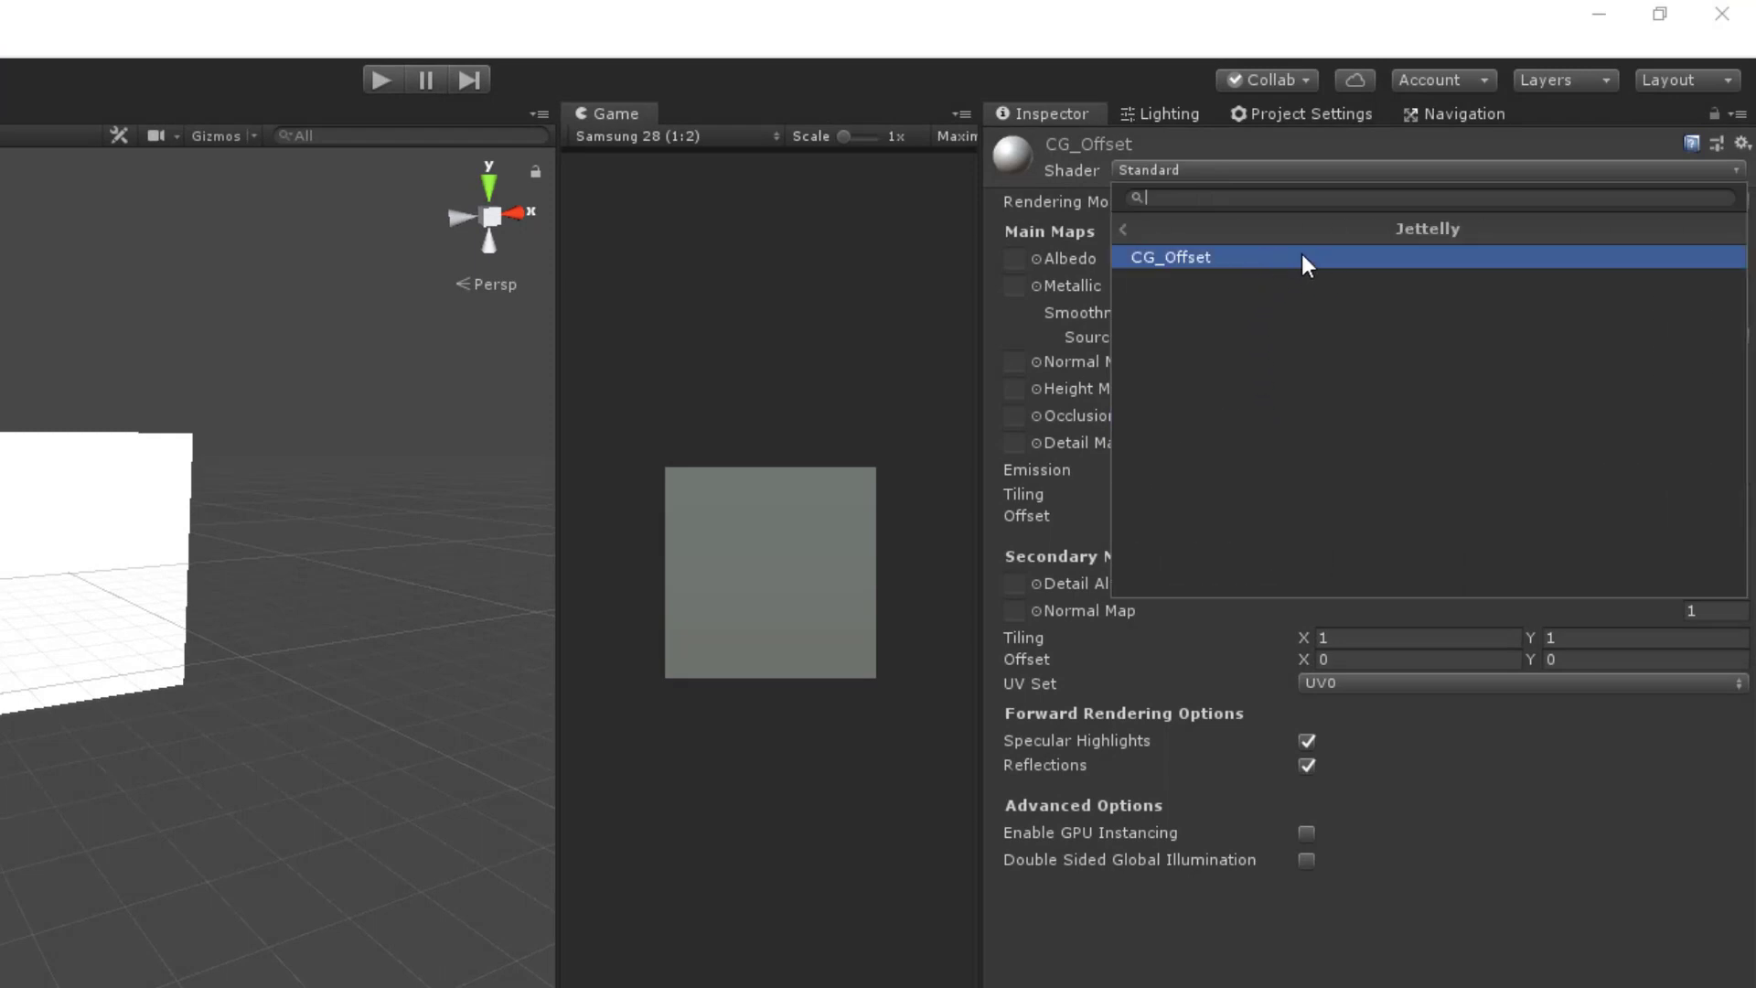
left_click(1302, 261)
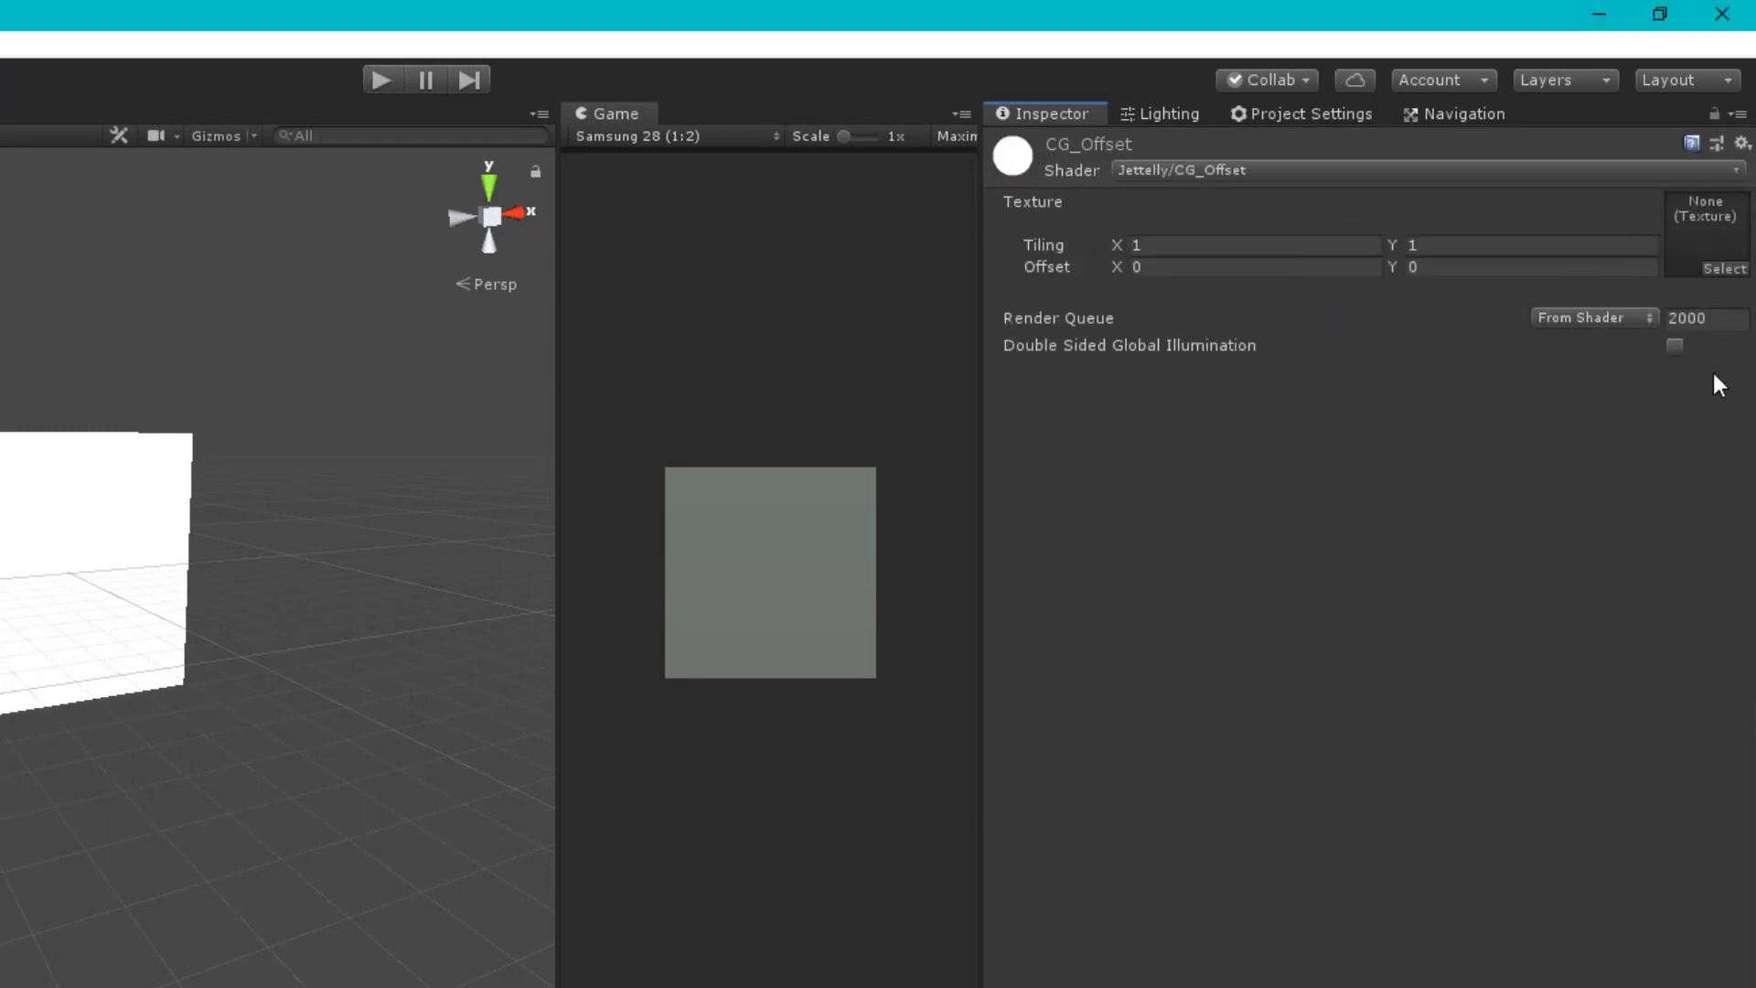
left_click(1724, 267)
left_click(502, 157)
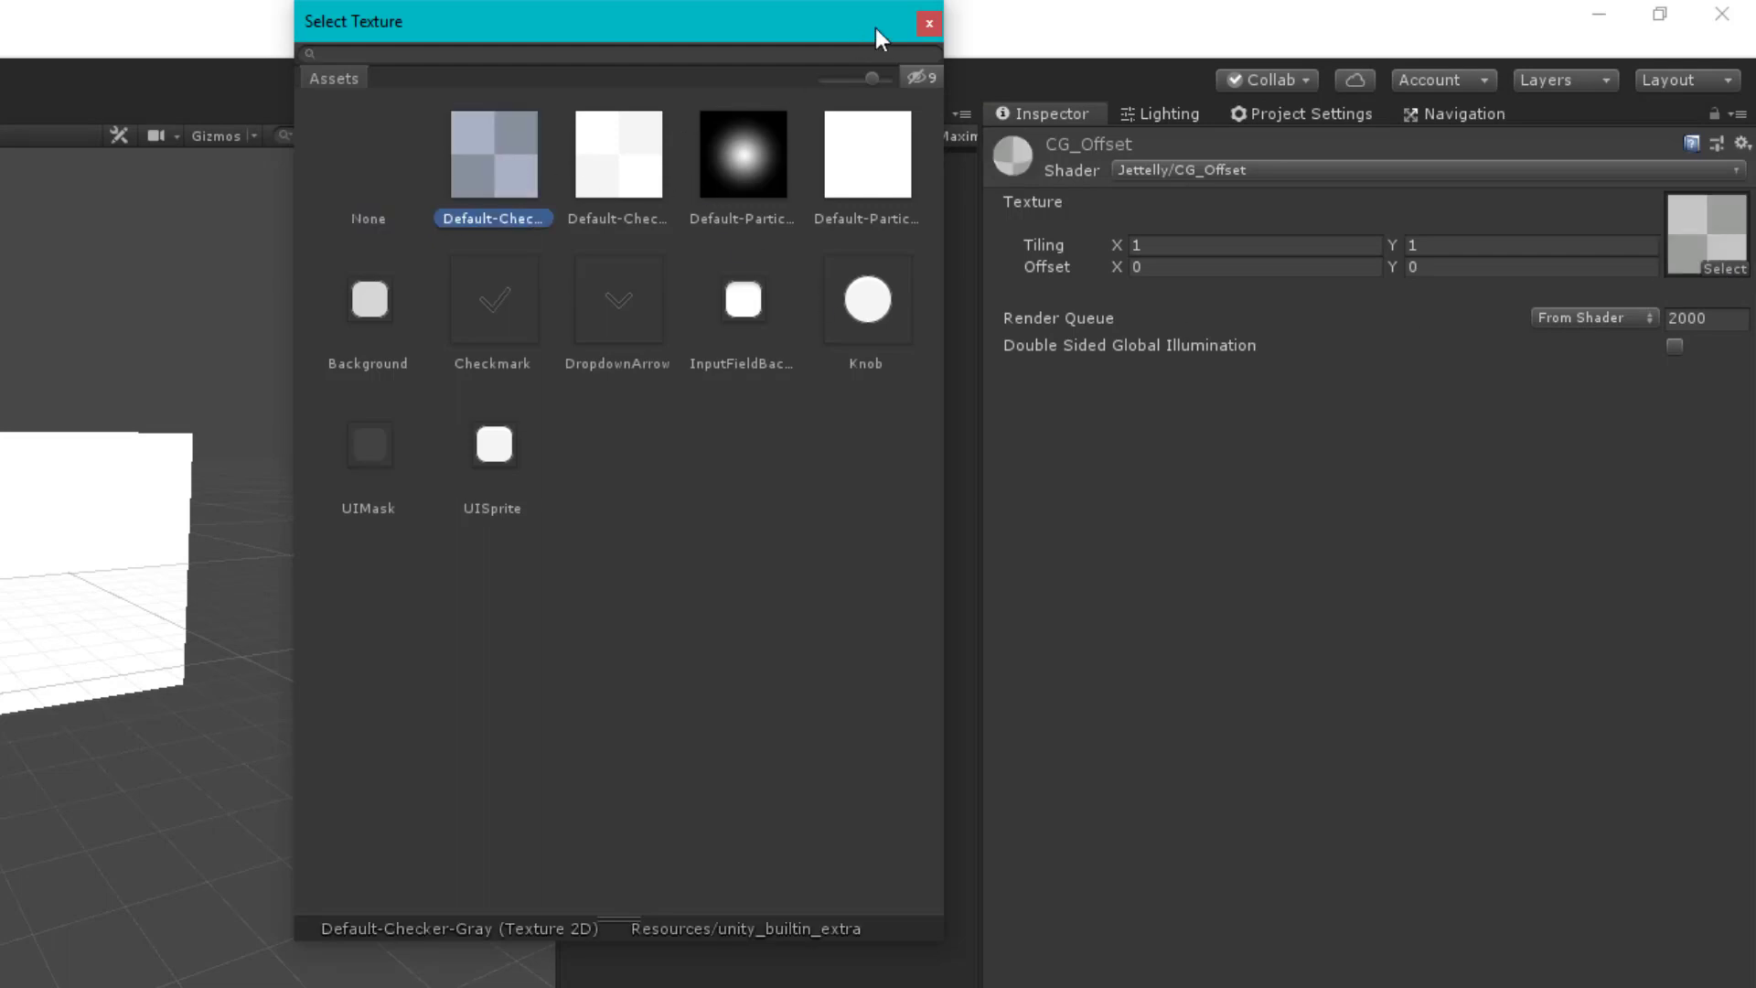
left_click(929, 21)
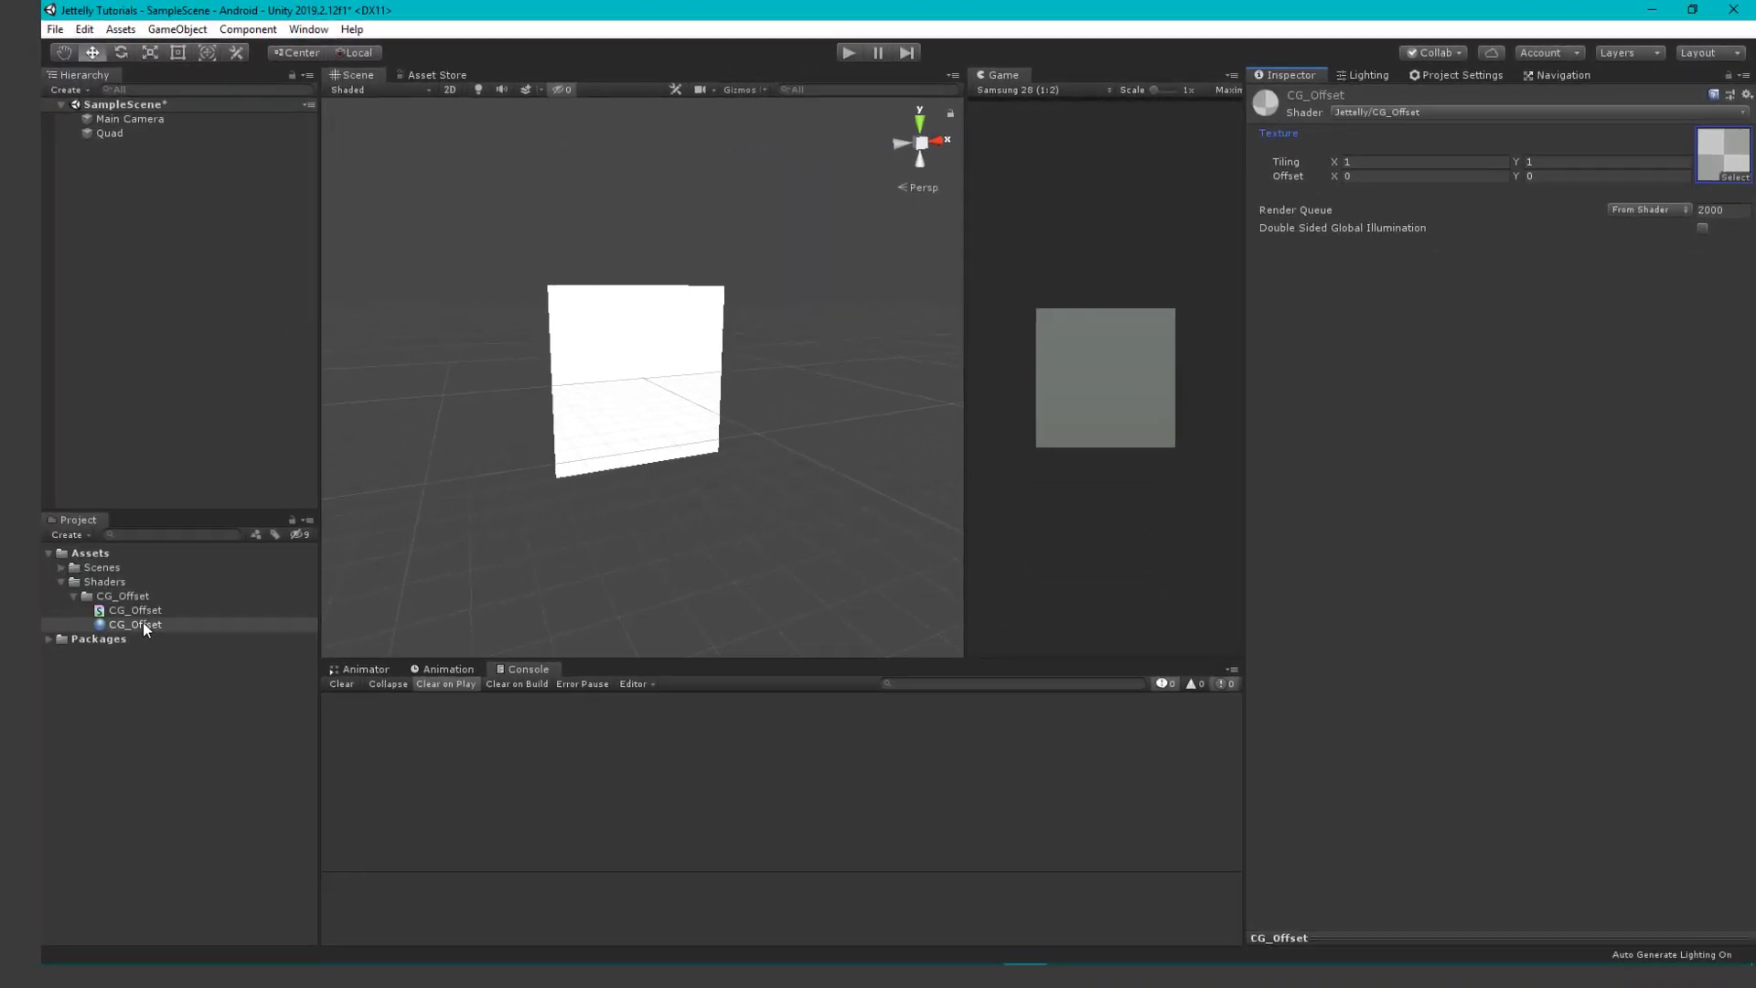
Apply the CG_Offset material to the Quad
left_click_drag(95, 639, 556, 424)
mouse_move(744, 450)
left_mouse_down("alt")
mouse_move(420, 486)
mouse_move(870, 420)
mouse_move(545, 493)
mouse_move(668, 521)
left_mouse_up("alt")
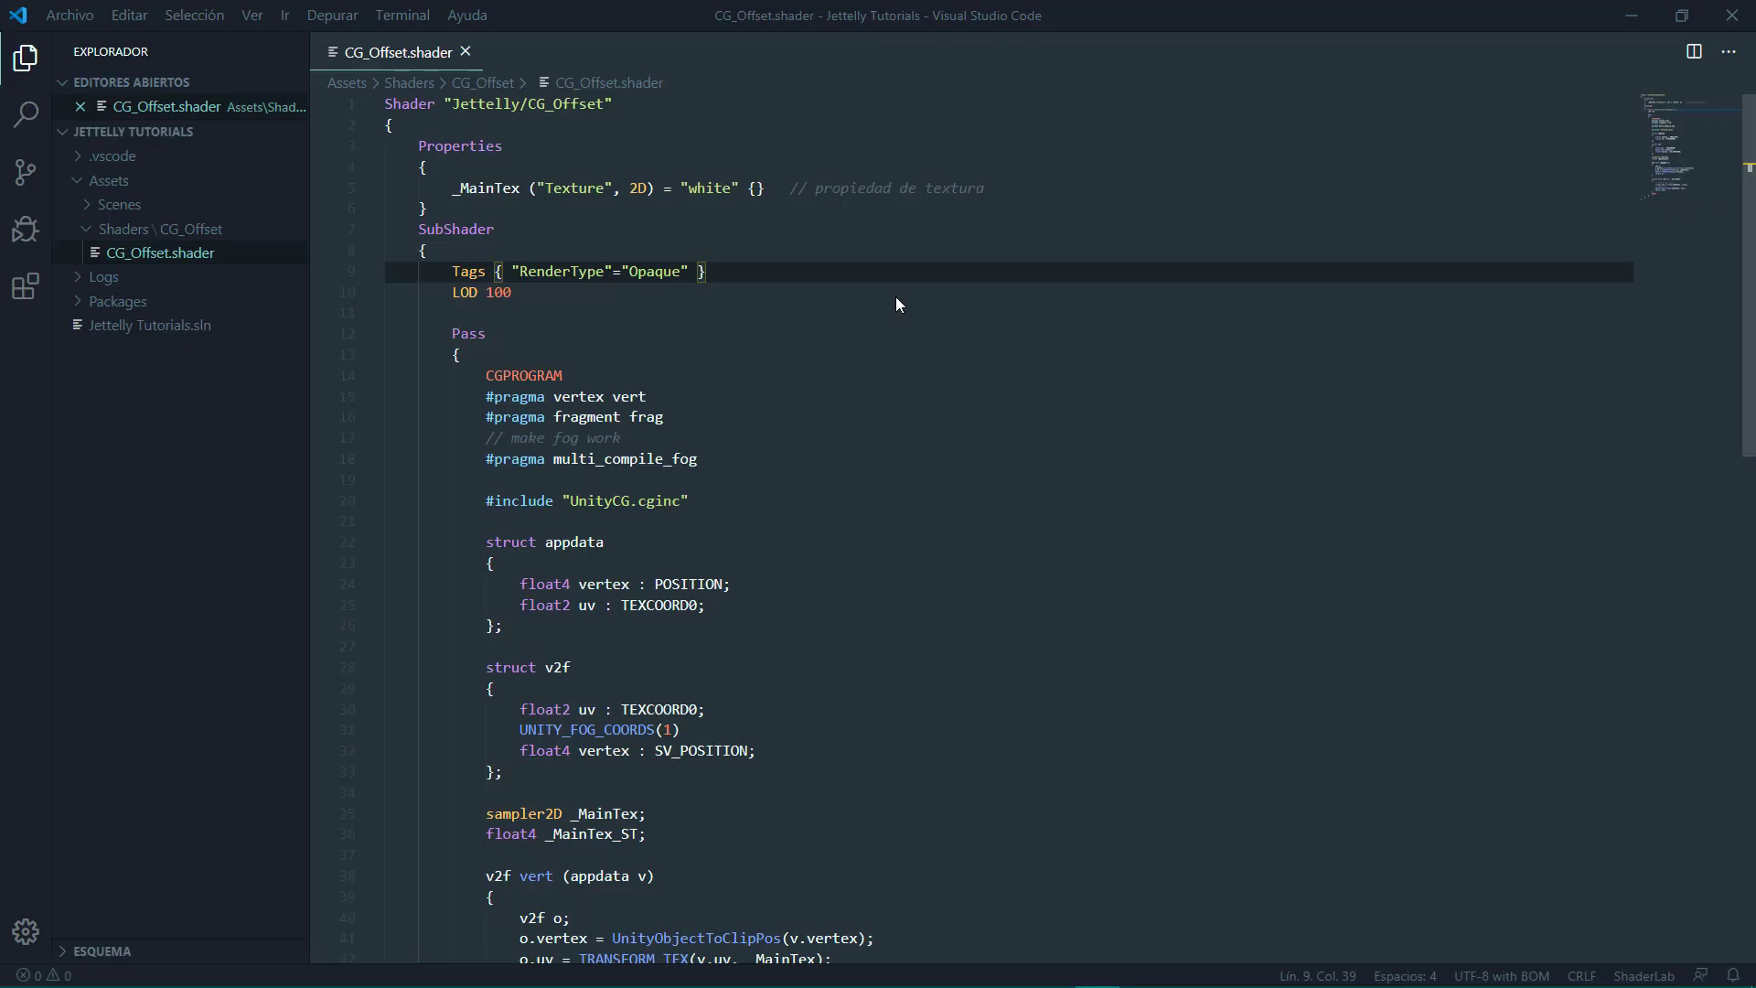
scroll(894, 301, "down", 9)
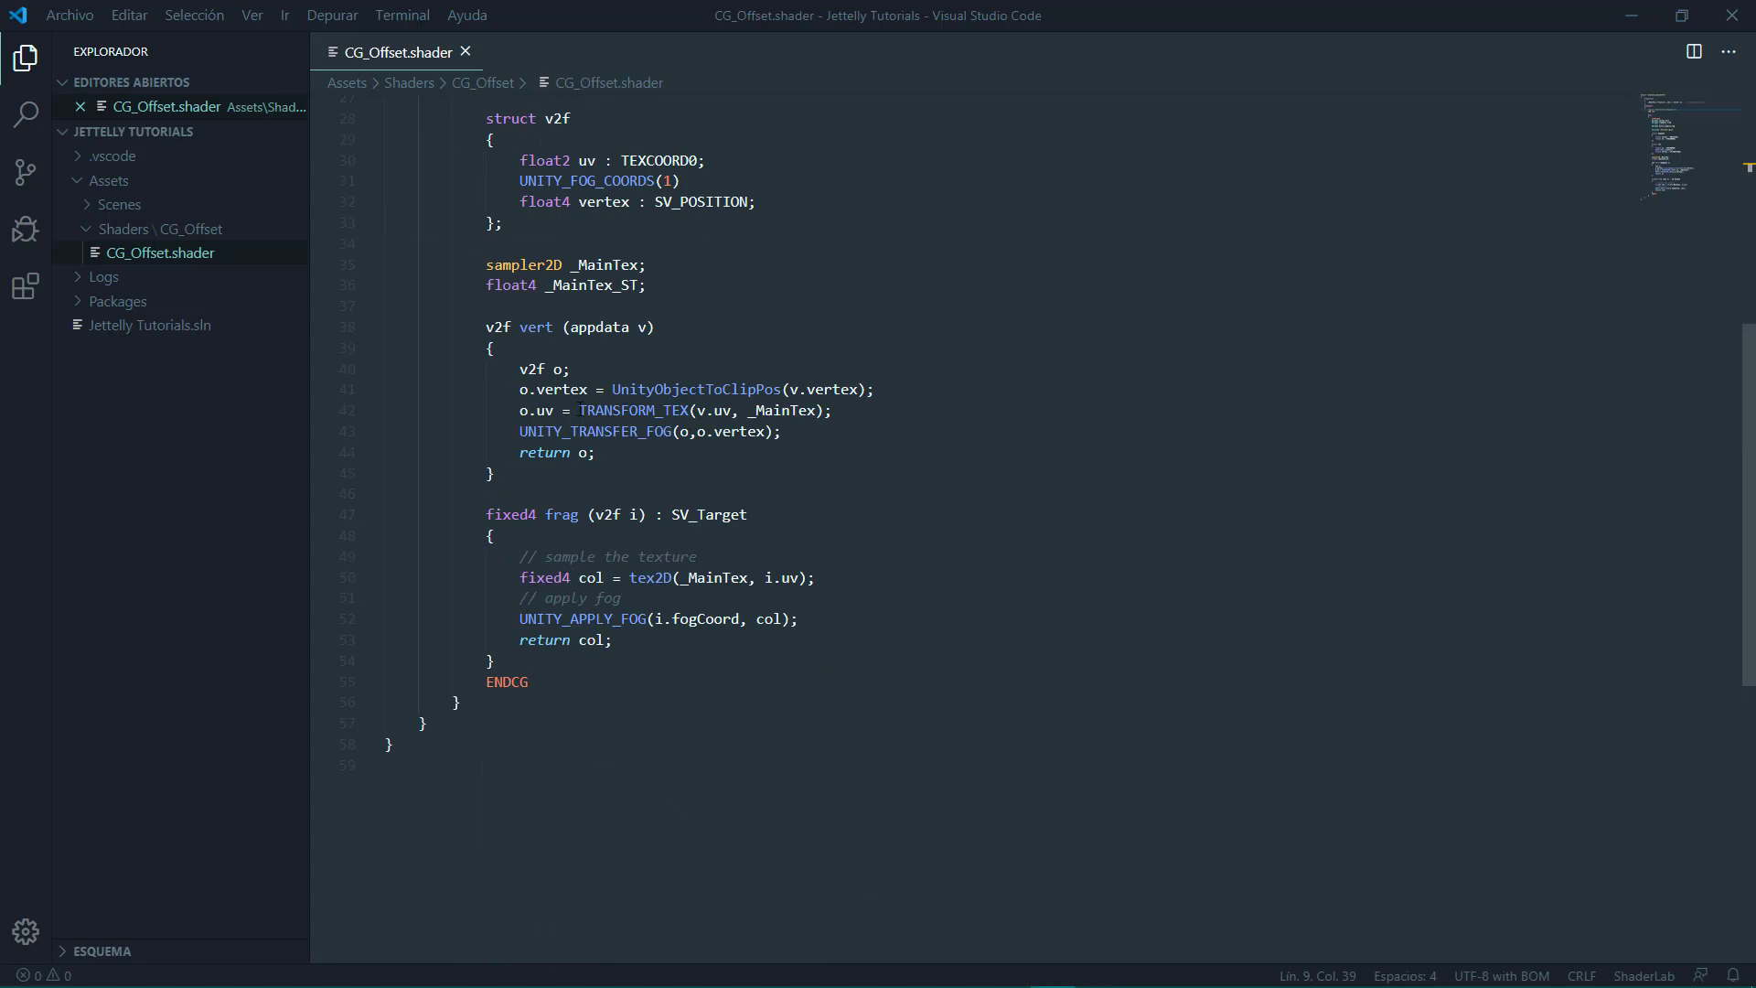
Comment the TRANSFORM_TEX, _MainTex_ST ('tiling & offset variable') and sampler2D _MainTex lines
left_click(885, 416)
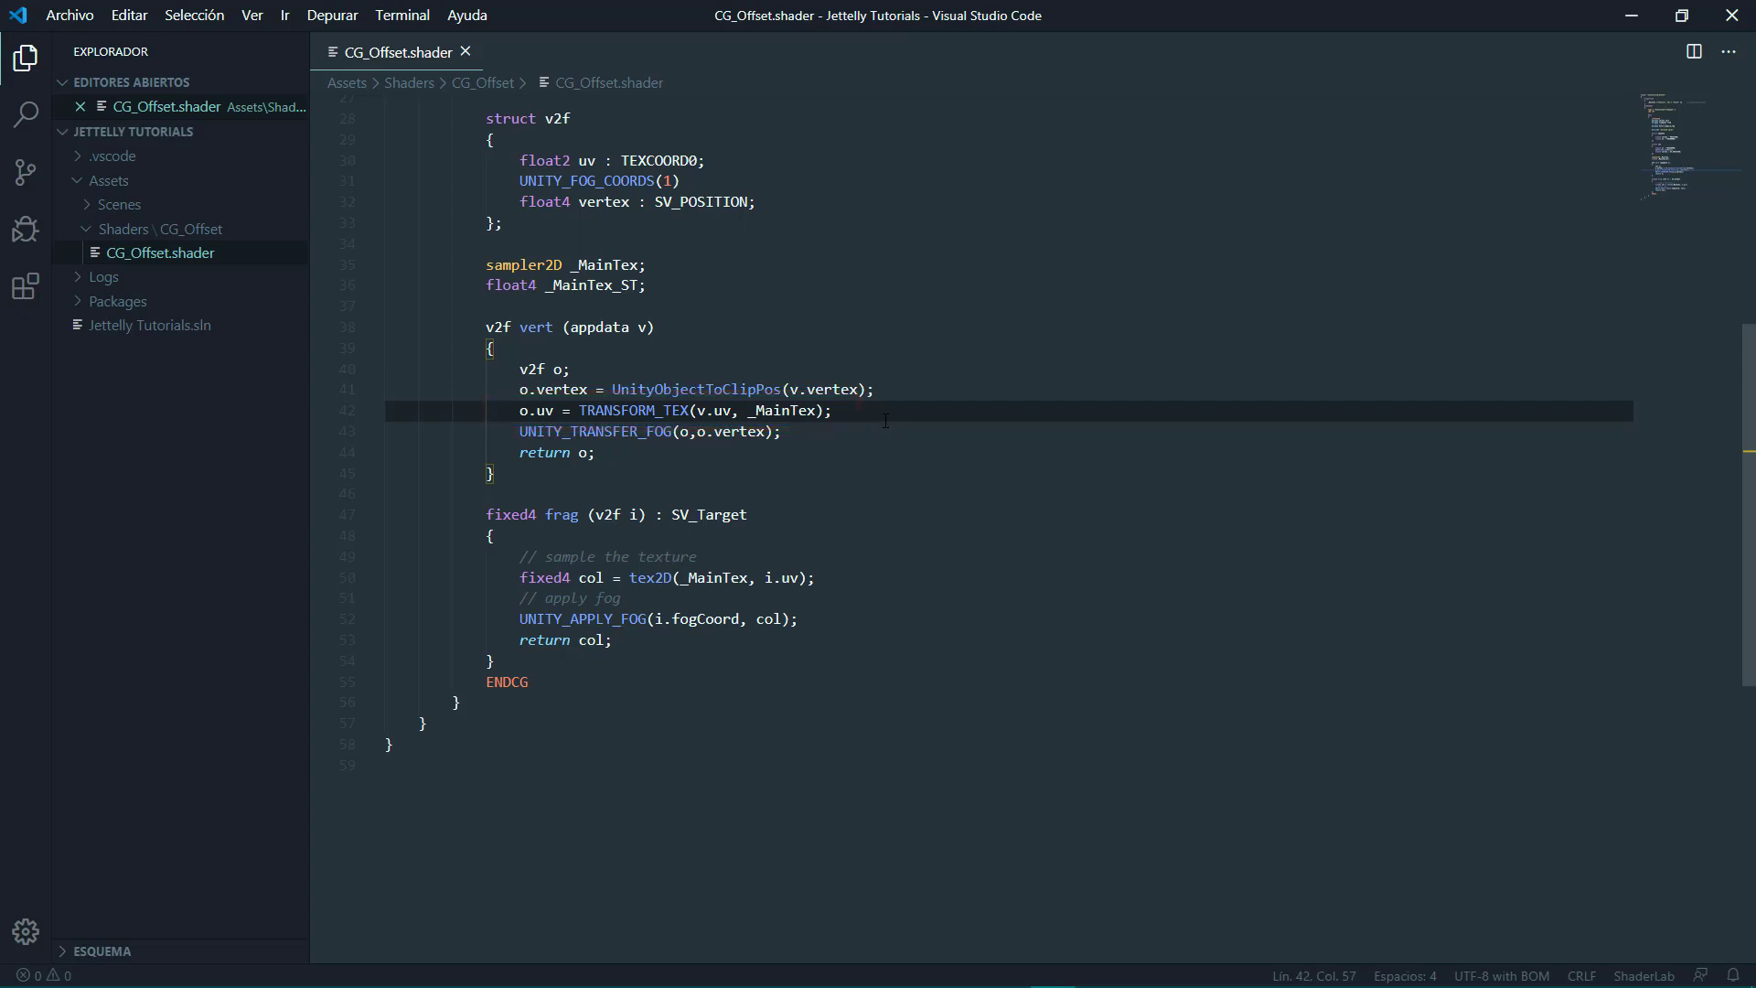
type("// tiling &")
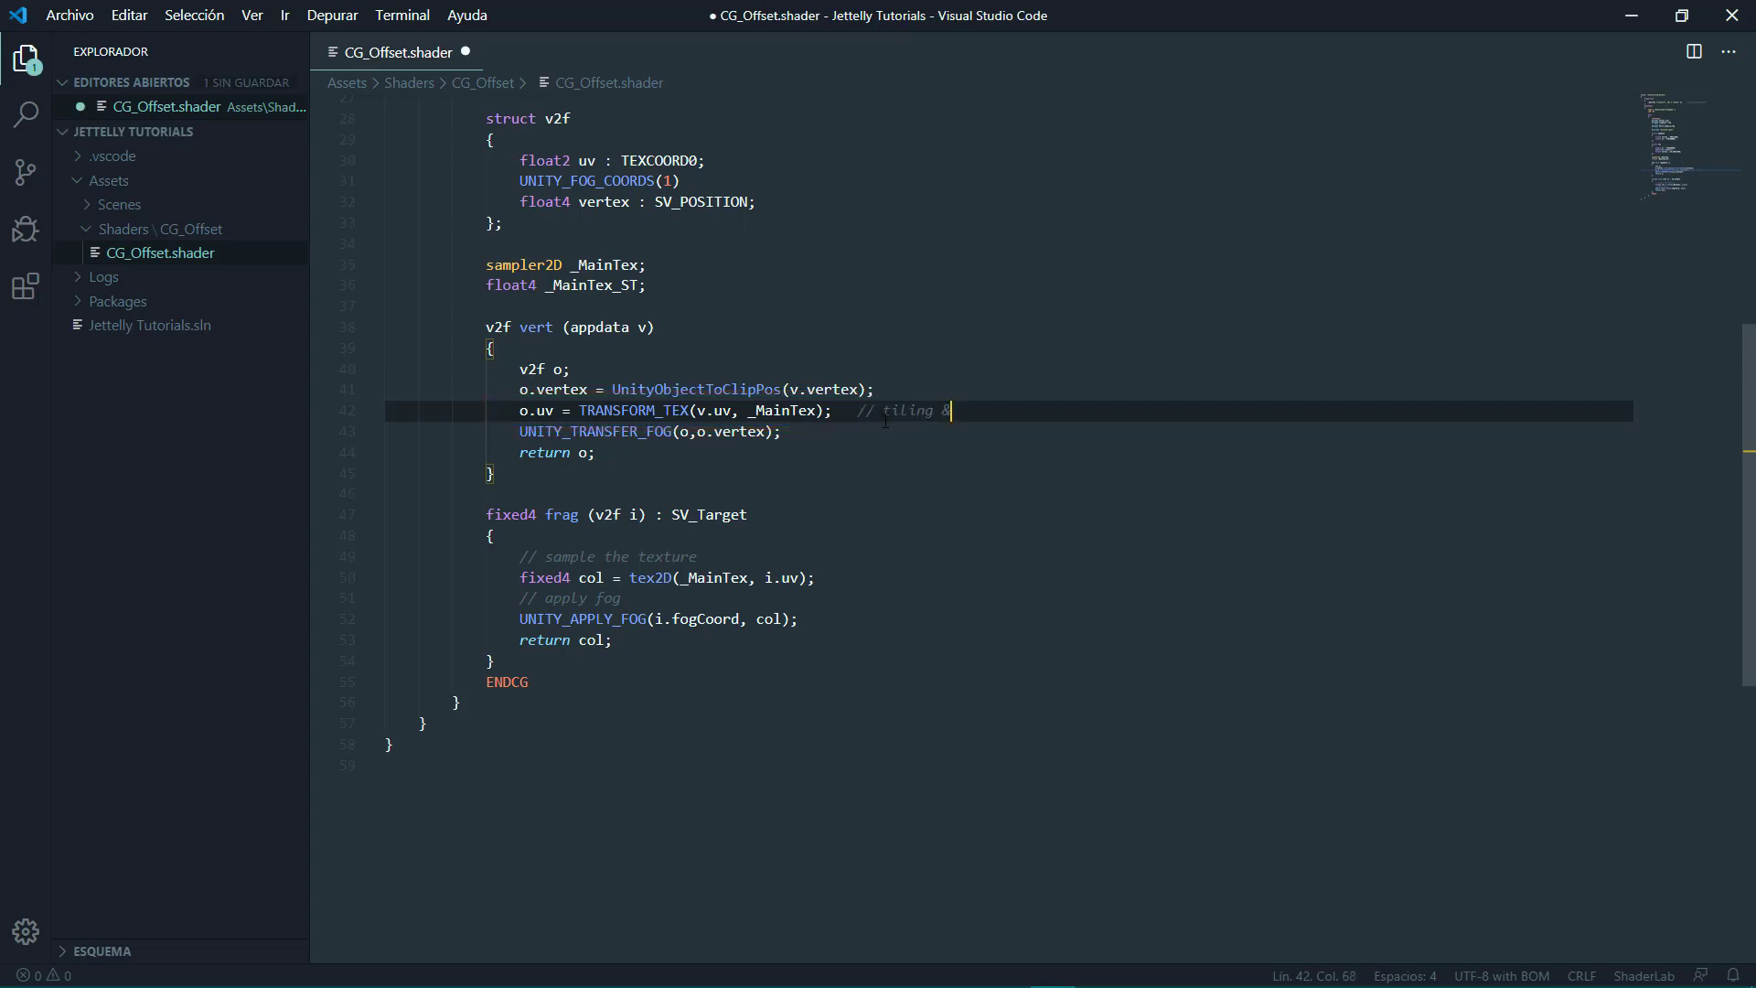
type(" offset de nuestras co")
type("ordenadas uvs")
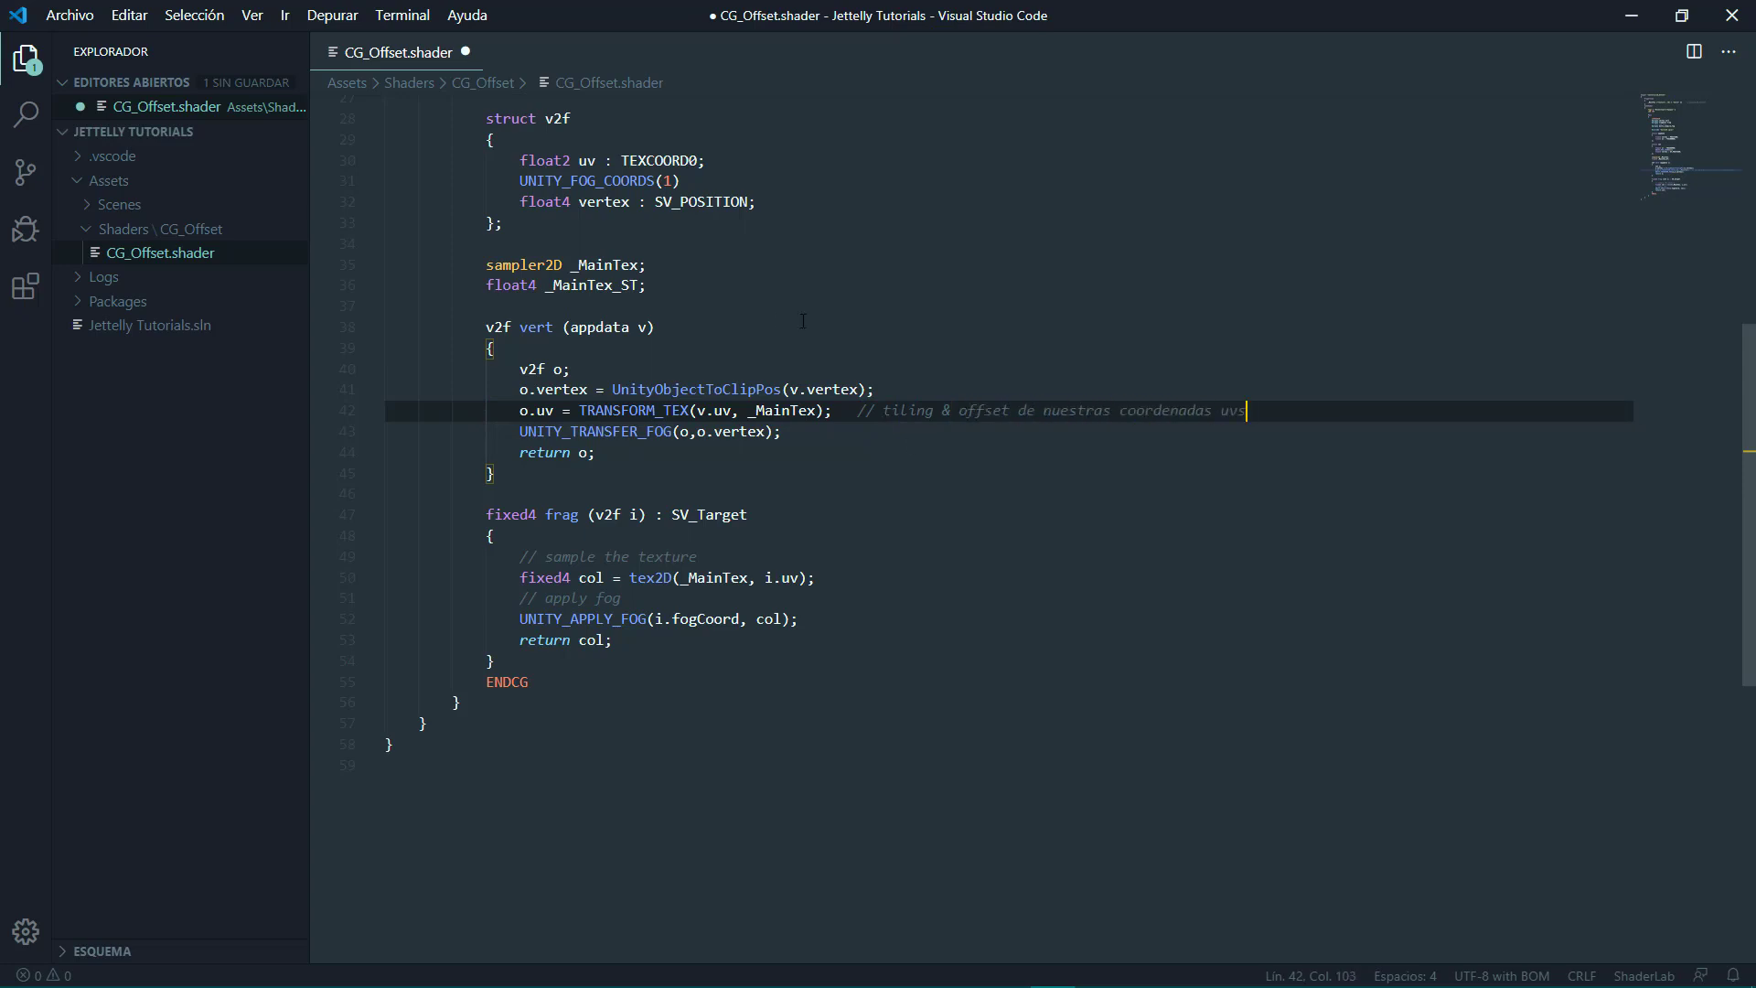
left_click(769, 291)
type("// ")
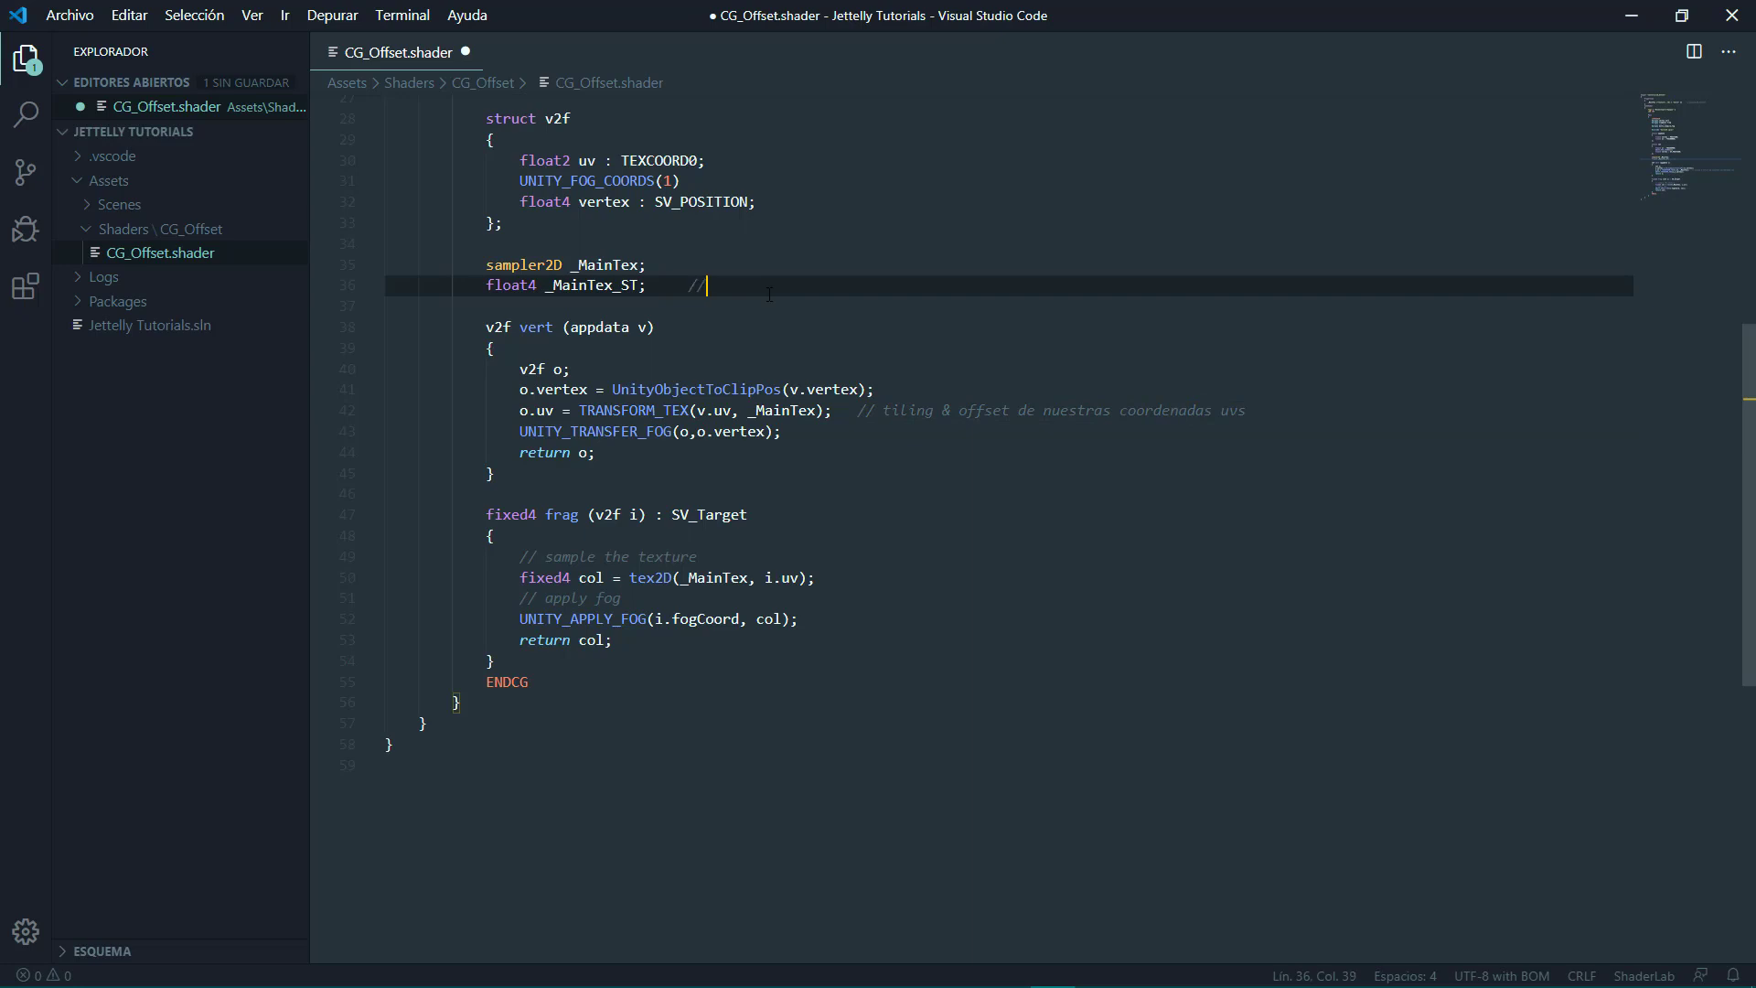
type("tiling & ")
type("offset variable")
key("Up")
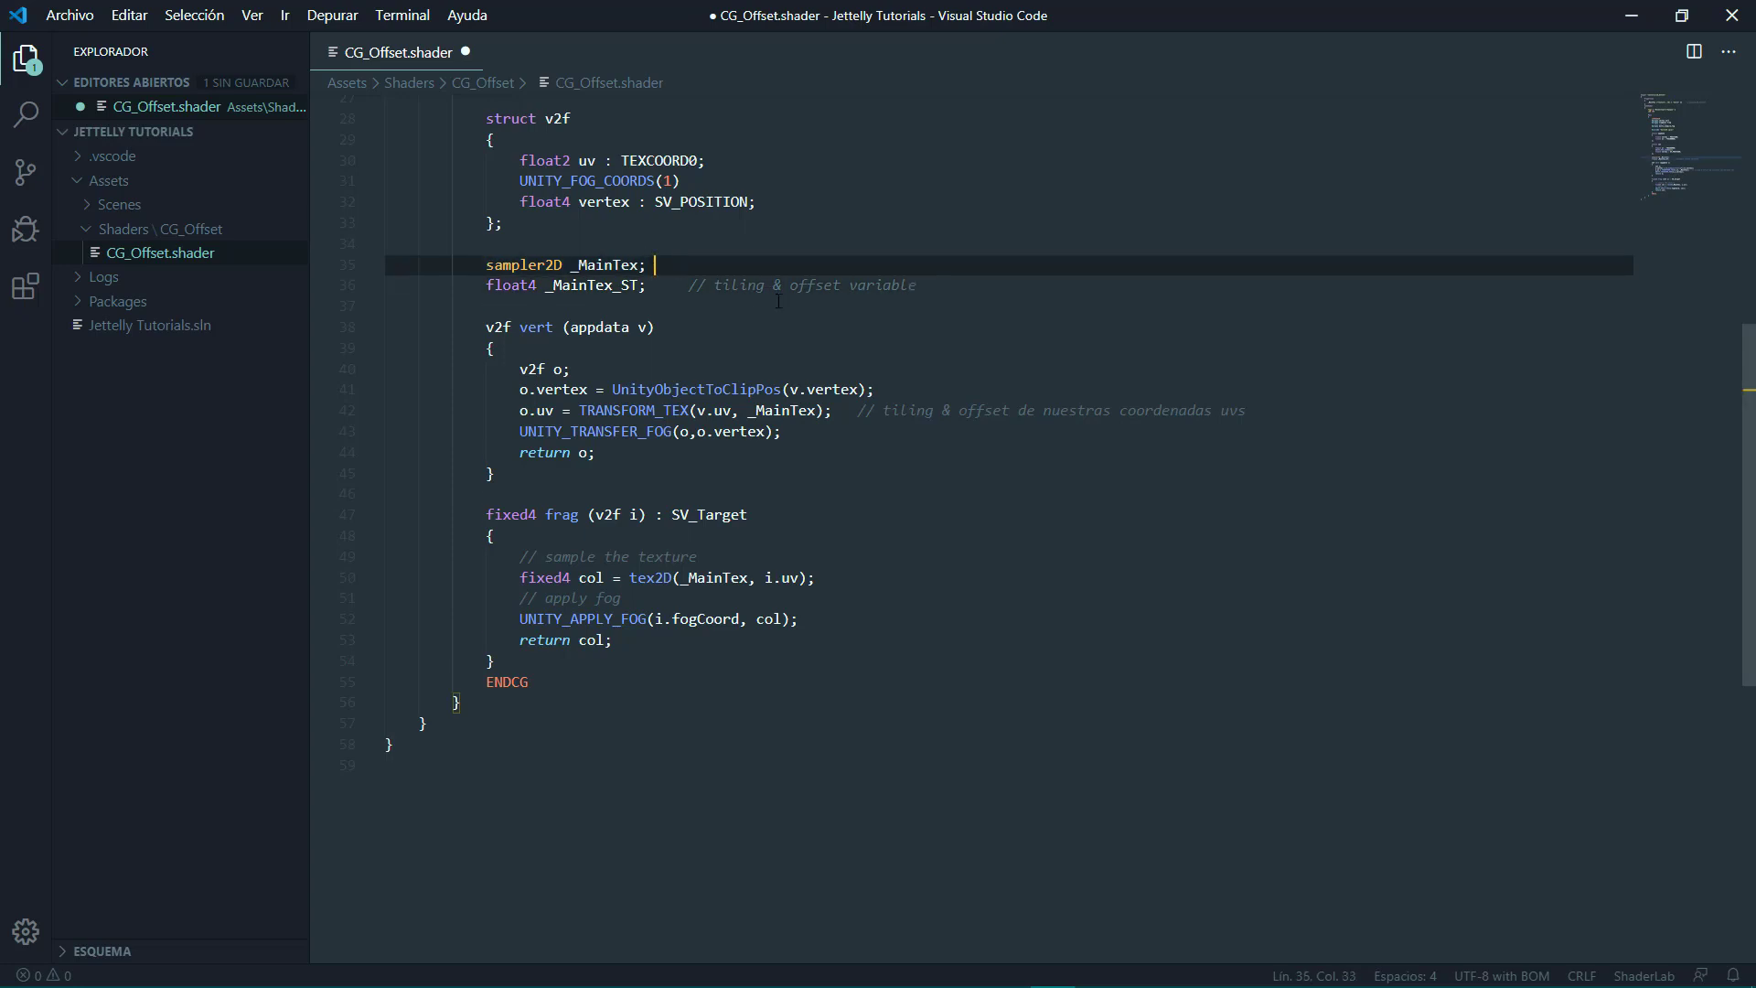
type("// sam")
type("pler de nuestra t")
type("extura")
left_click(1022, 291)
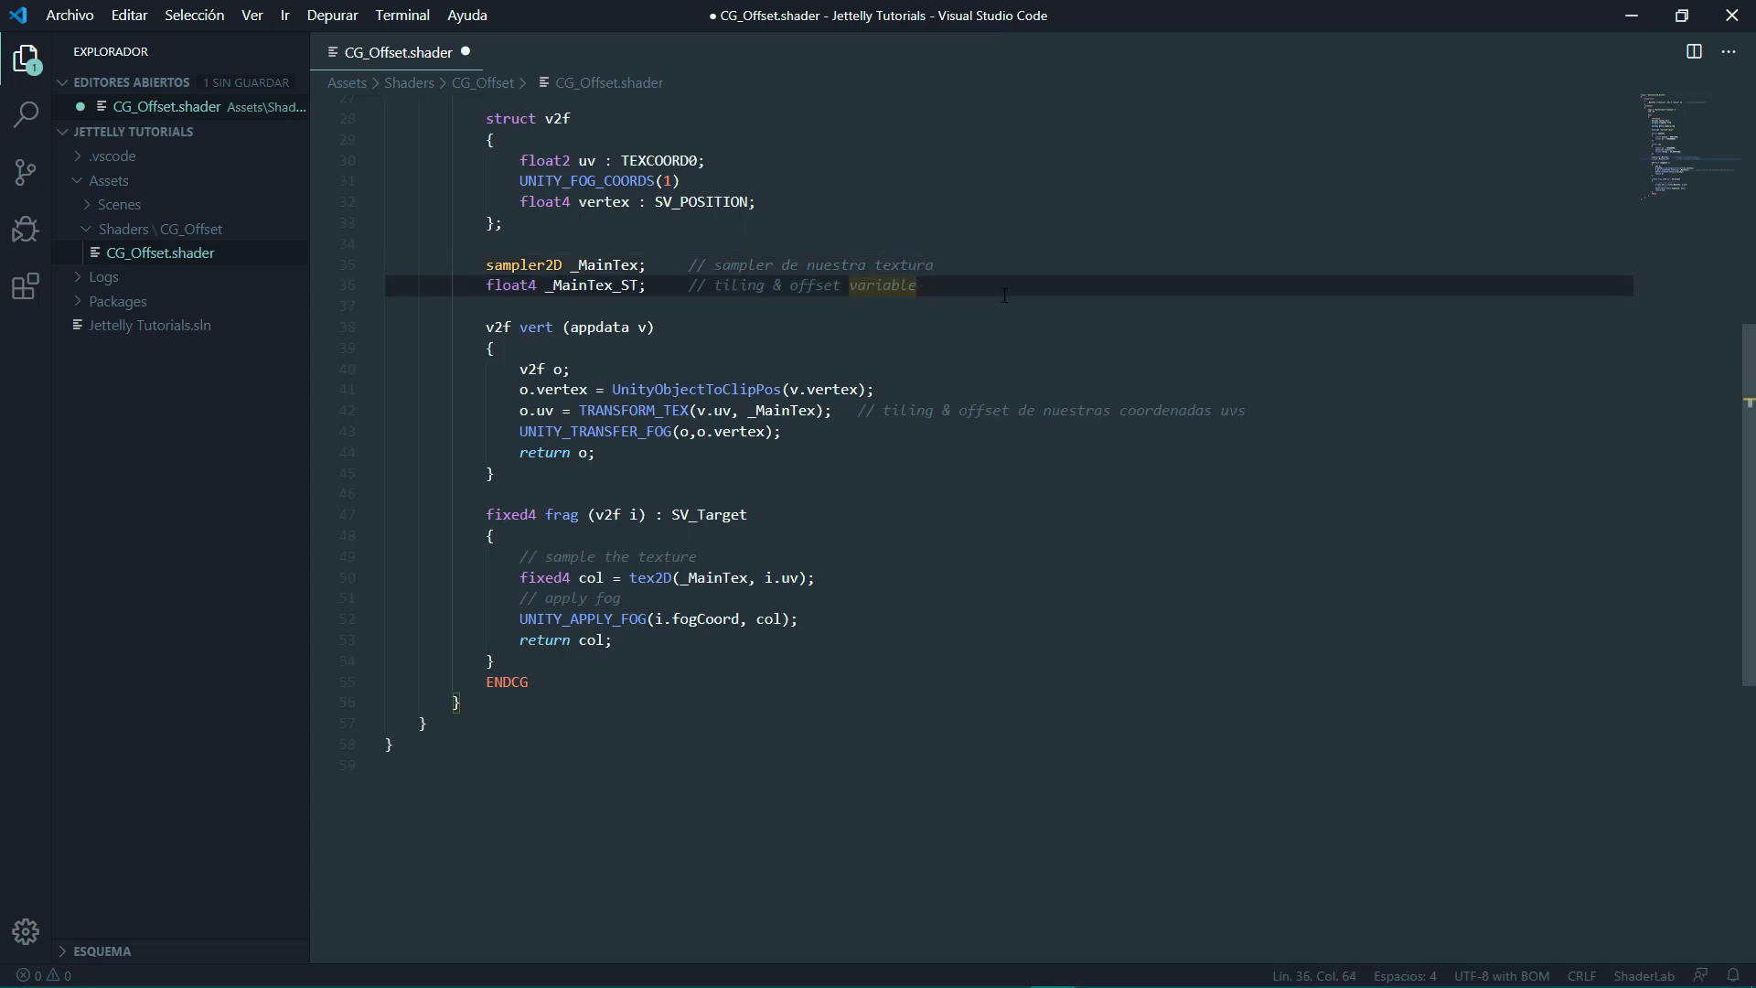
Add 'i.uv.x += _Time.y' at the top of frag, commented as animated U offset
left_click(630, 546)
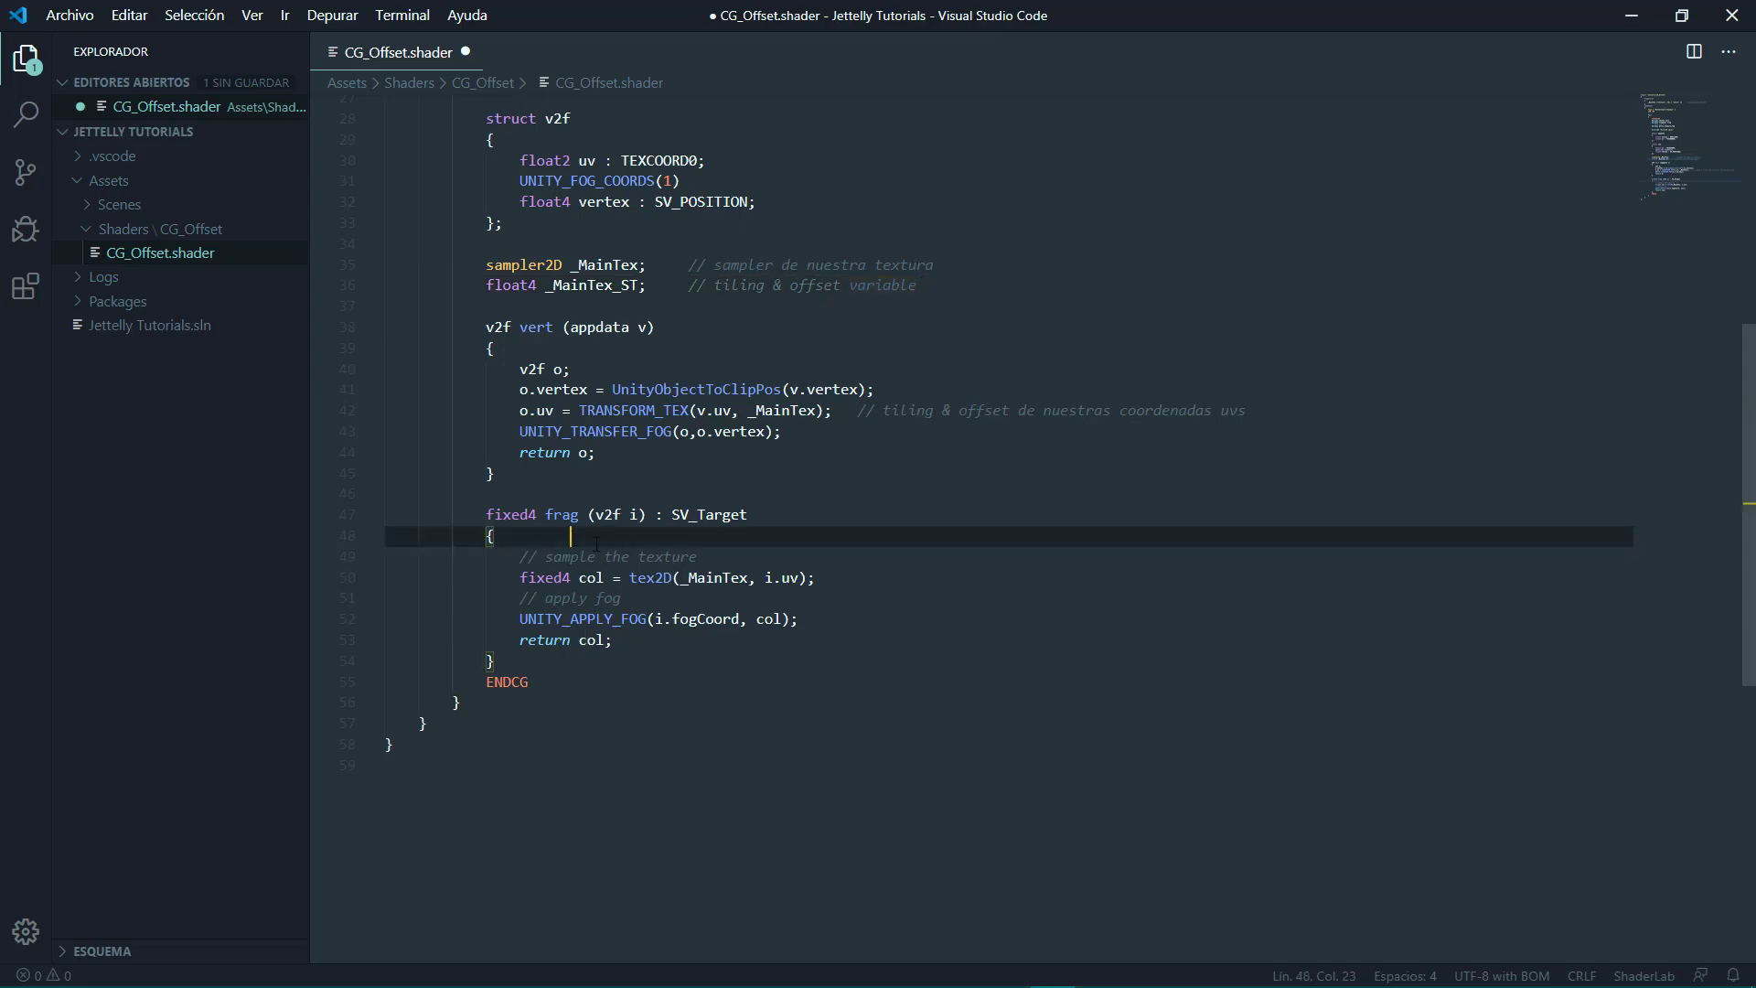
key("Return")
type("i.uv.x ")
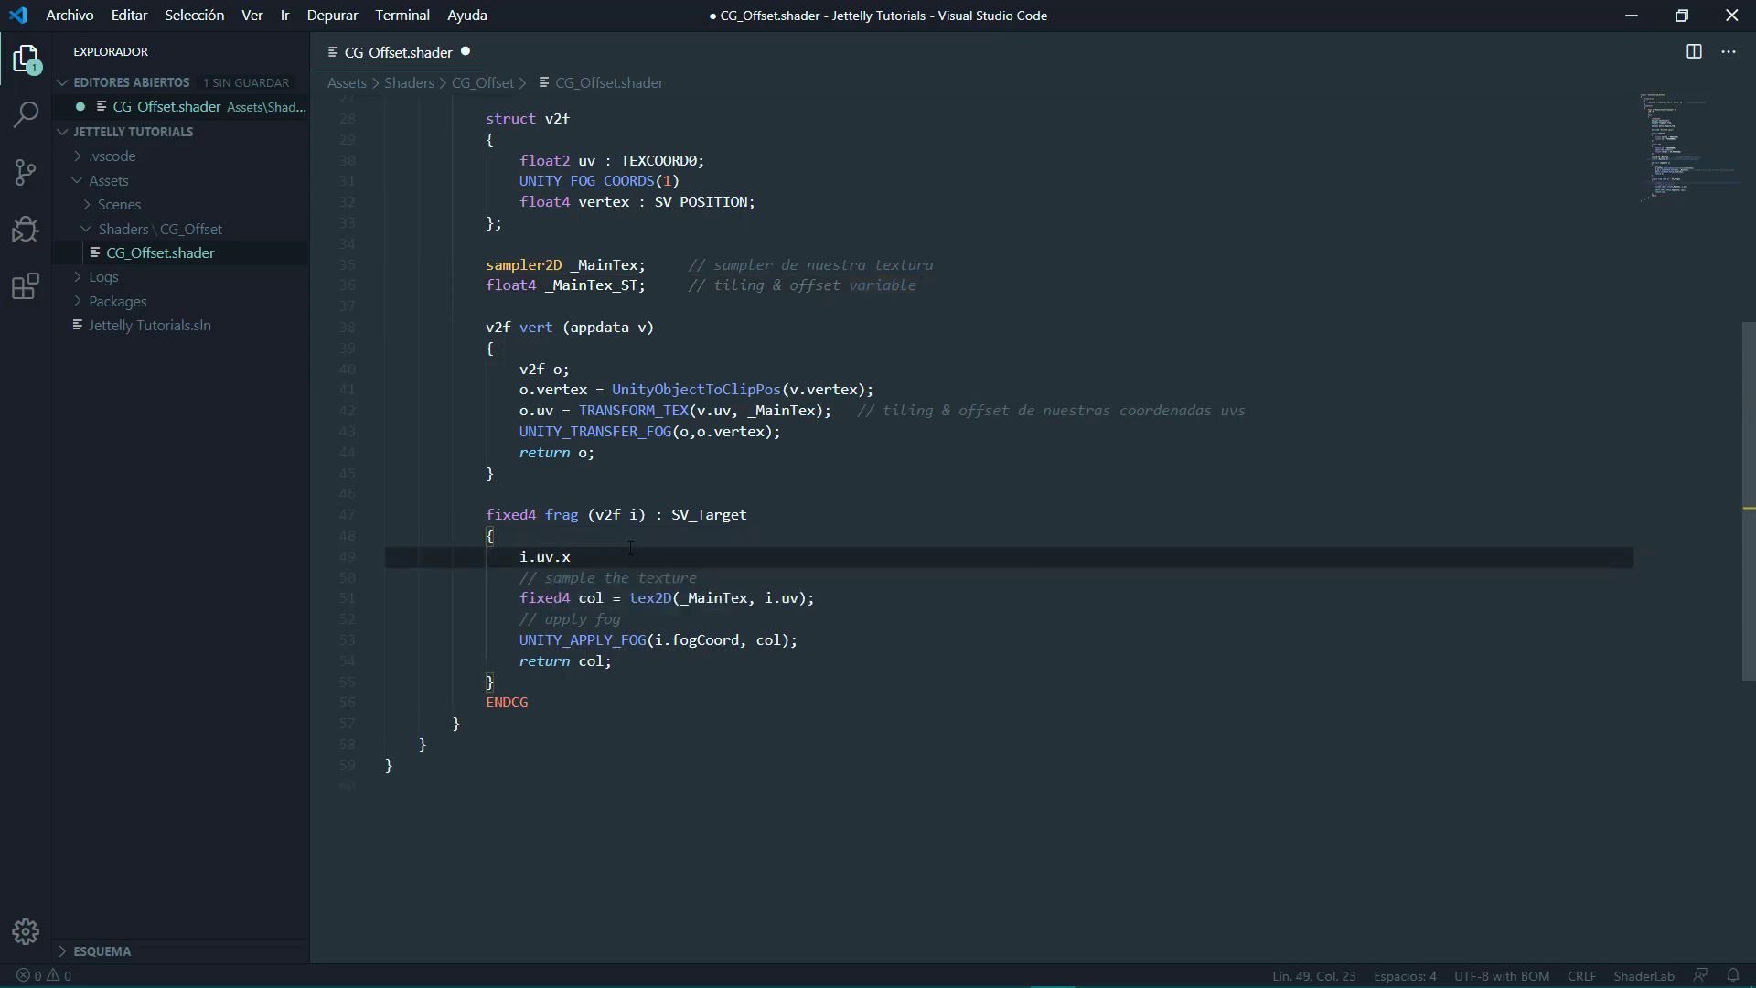
type("+= _Time.")
type("y;")
type("// offset animado")
type(" en la coordenada U")
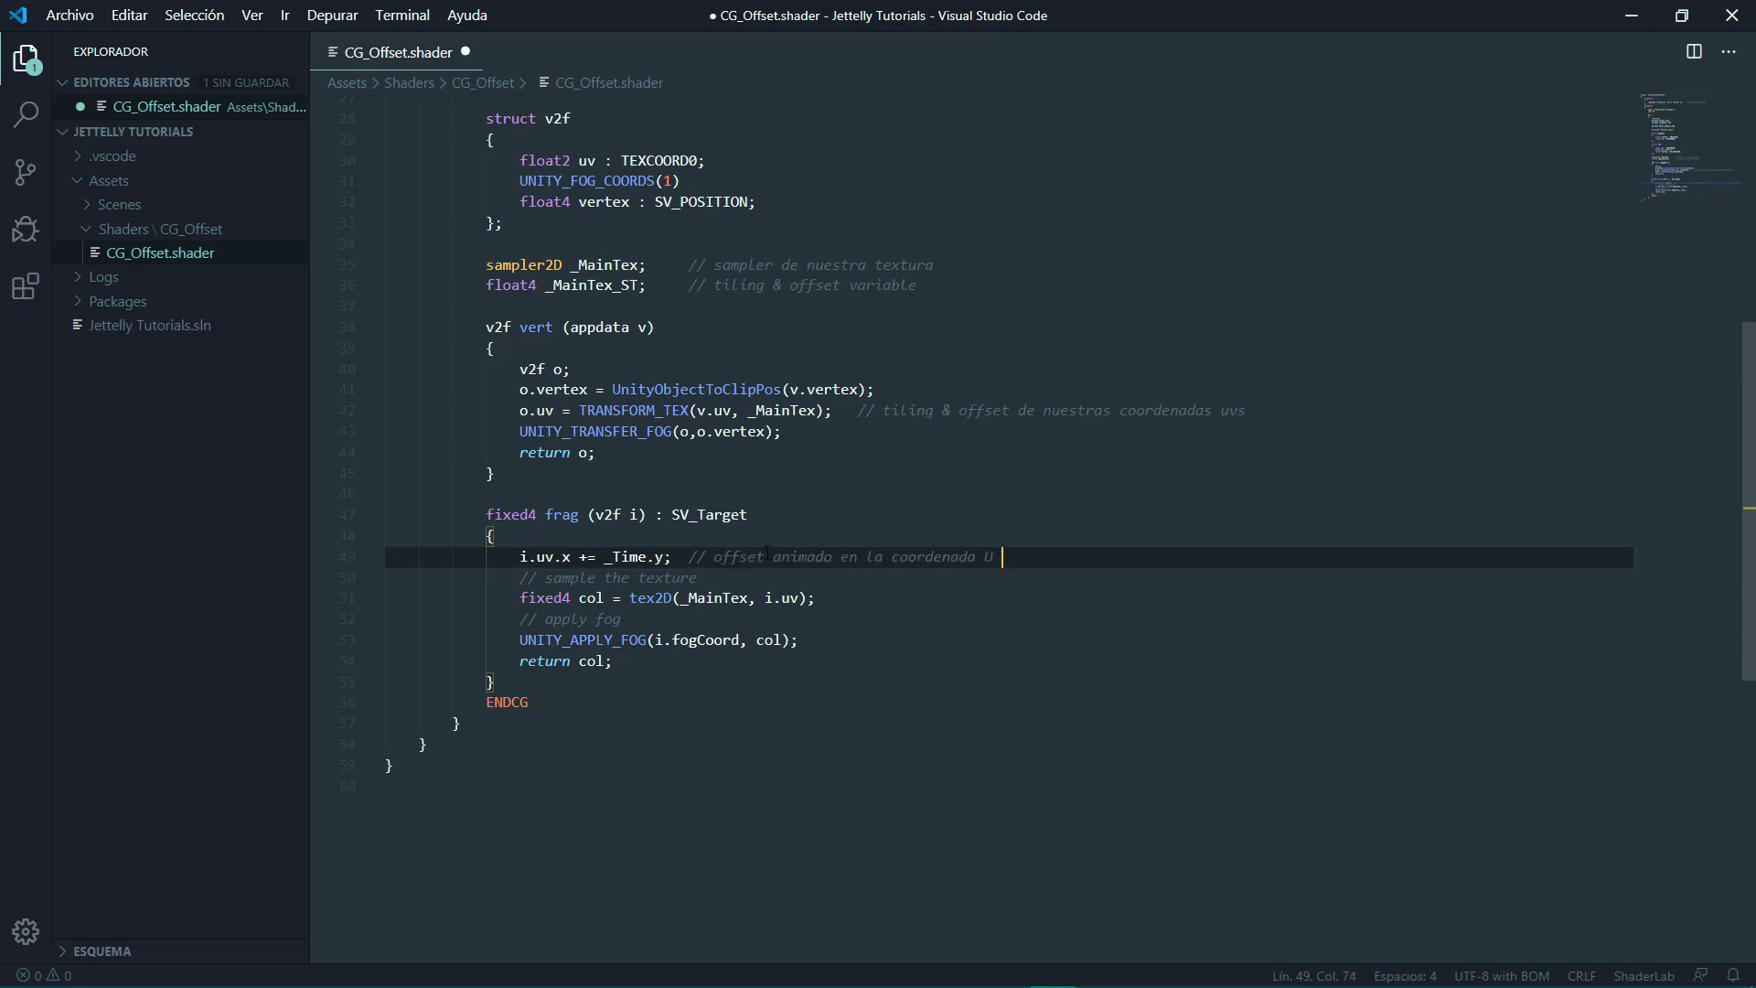
type(" de nuestros uvs")
Save the shader and watch the checker texture scroll sideways on the quad in Unity
key("ctrl+s")
key("alt+Tab")
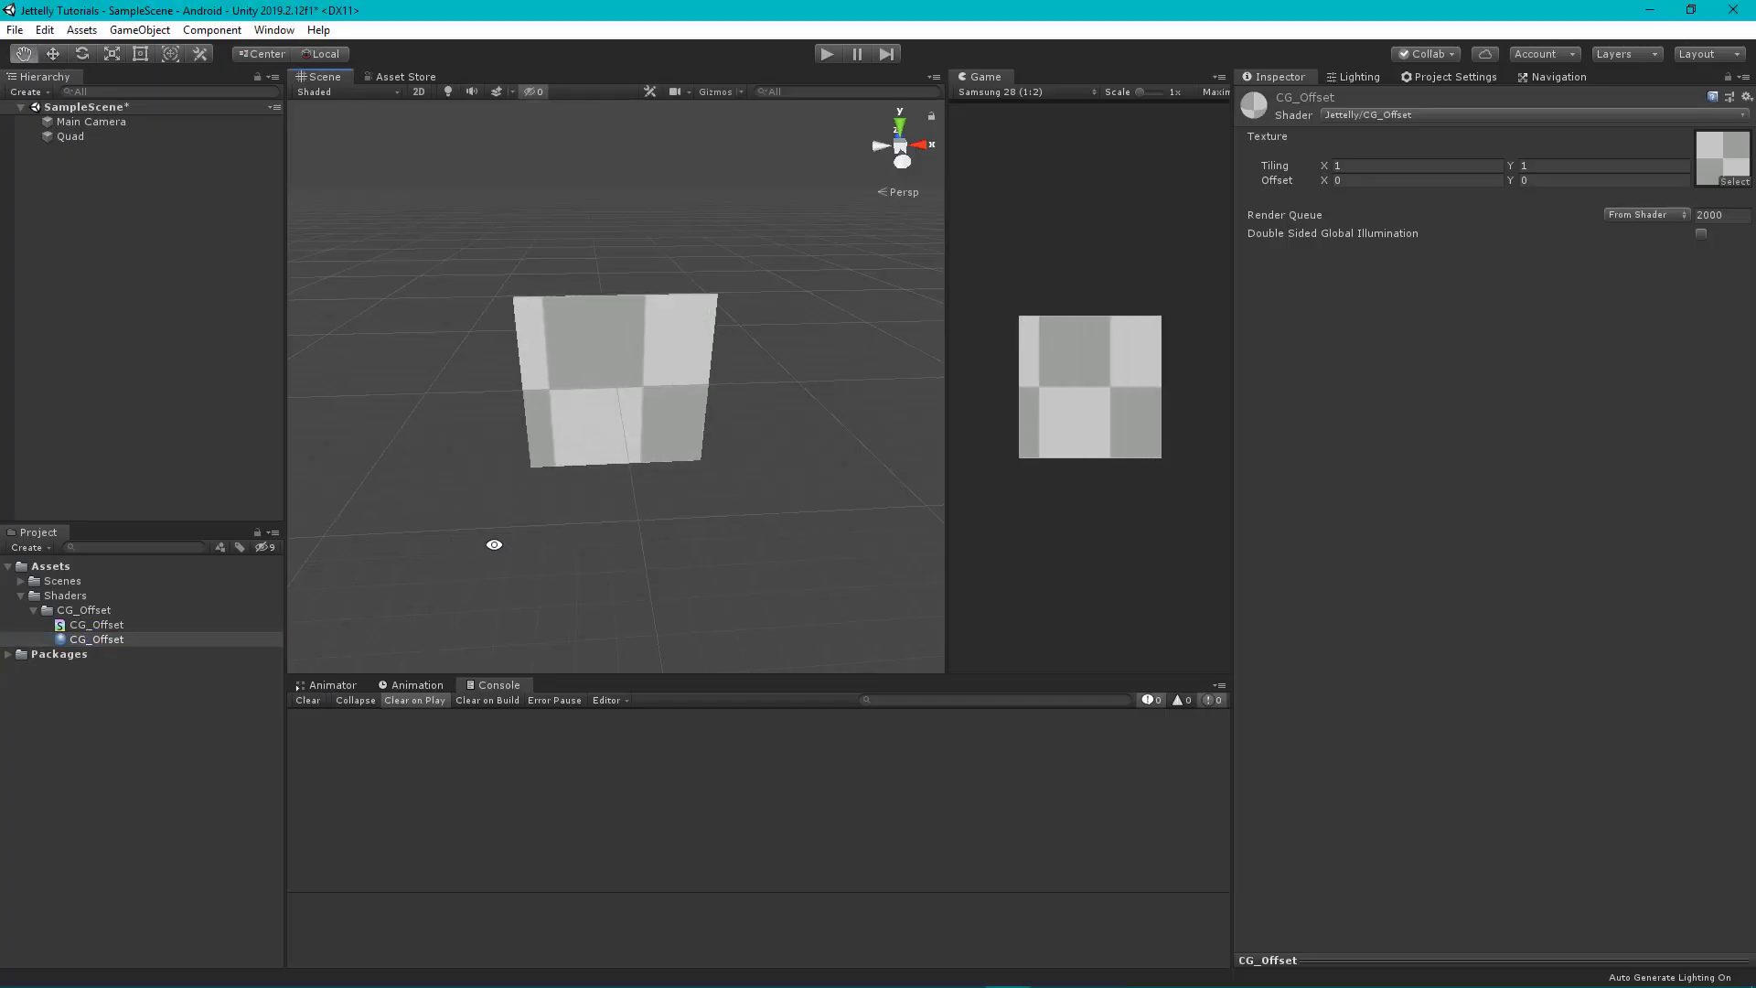
mouse_move(489, 541)
left_mouse_down("alt")
mouse_move(793, 478)
mouse_move(419, 509)
mouse_move(372, 380)
mouse_move(588, 455)
mouse_move(383, 526)
left_mouse_up("alt")
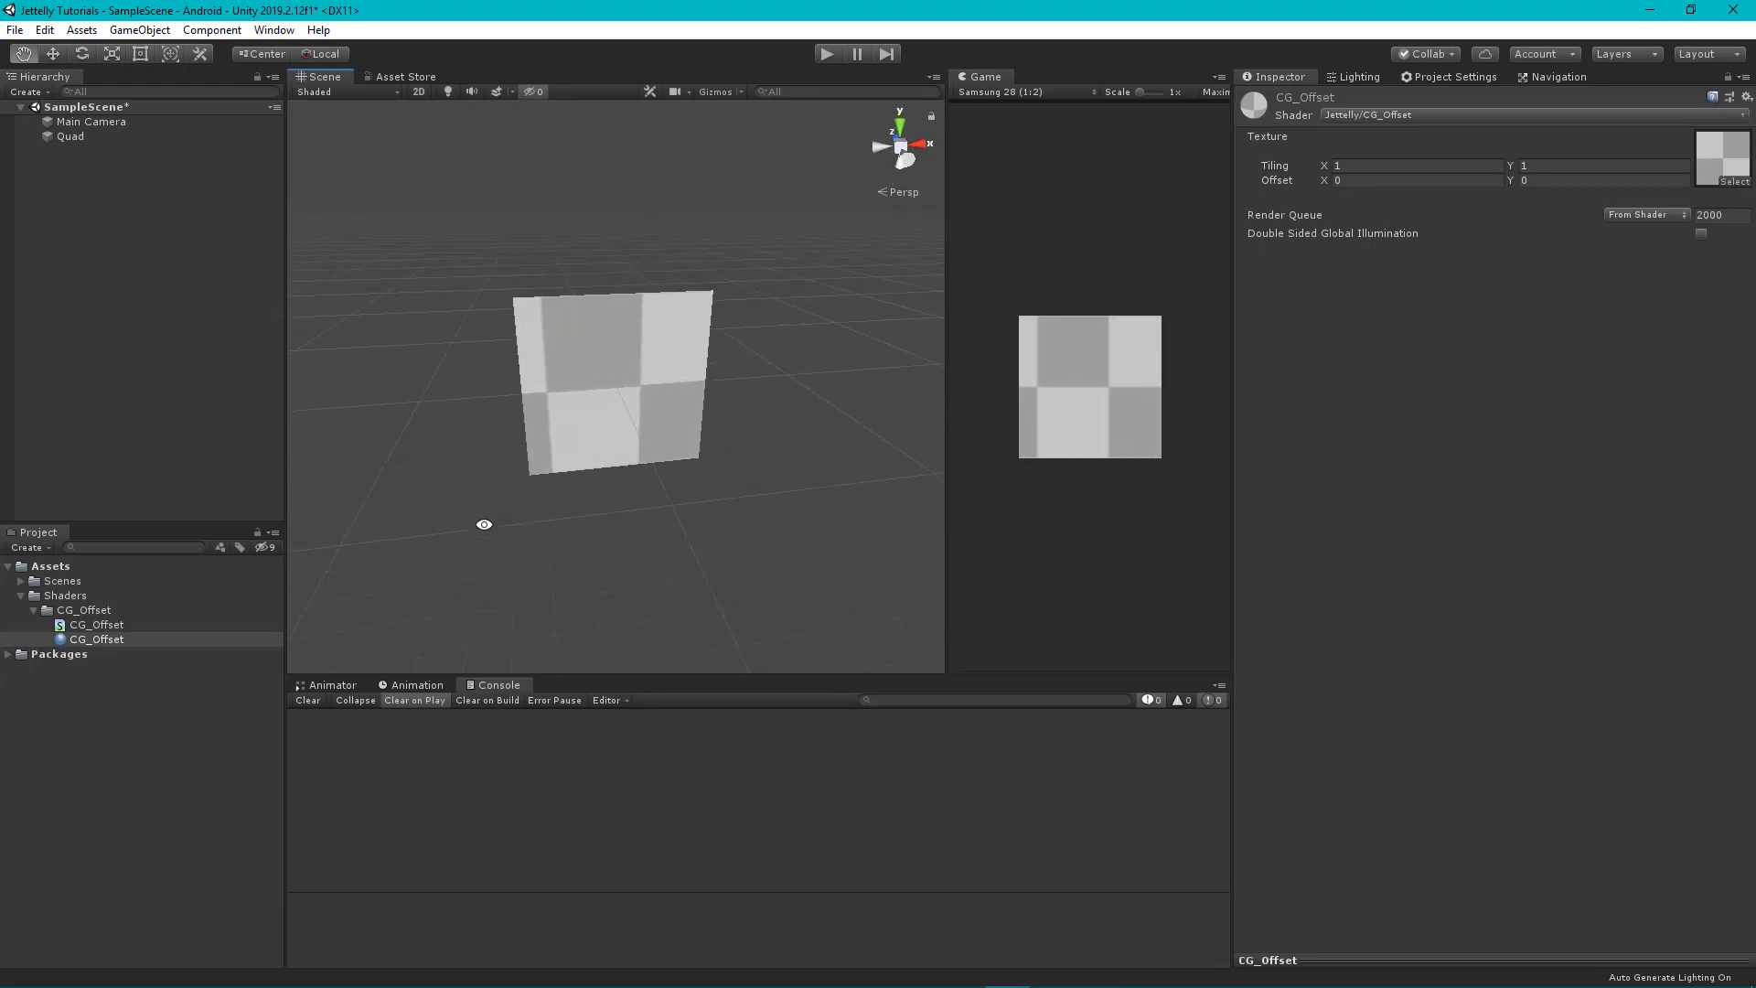
left_click_drag(519, 516, 476, 491, "alt")
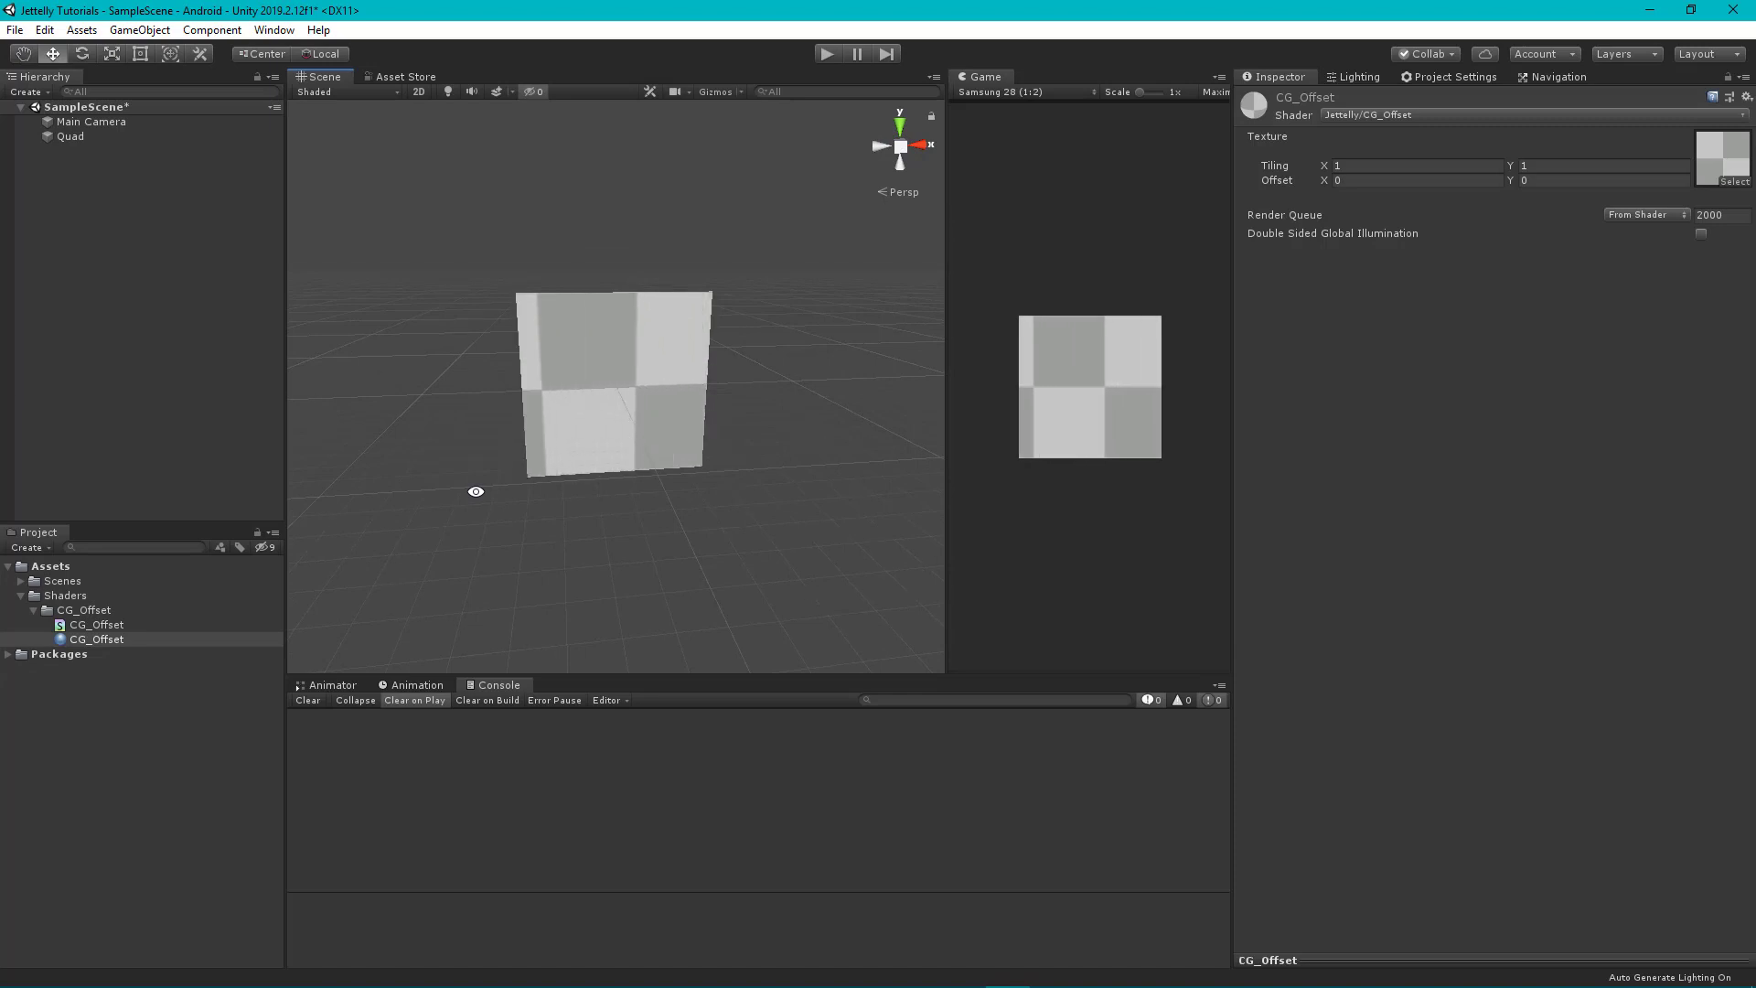
key("alt+Tab")
scroll(488, 497, "up", 8)
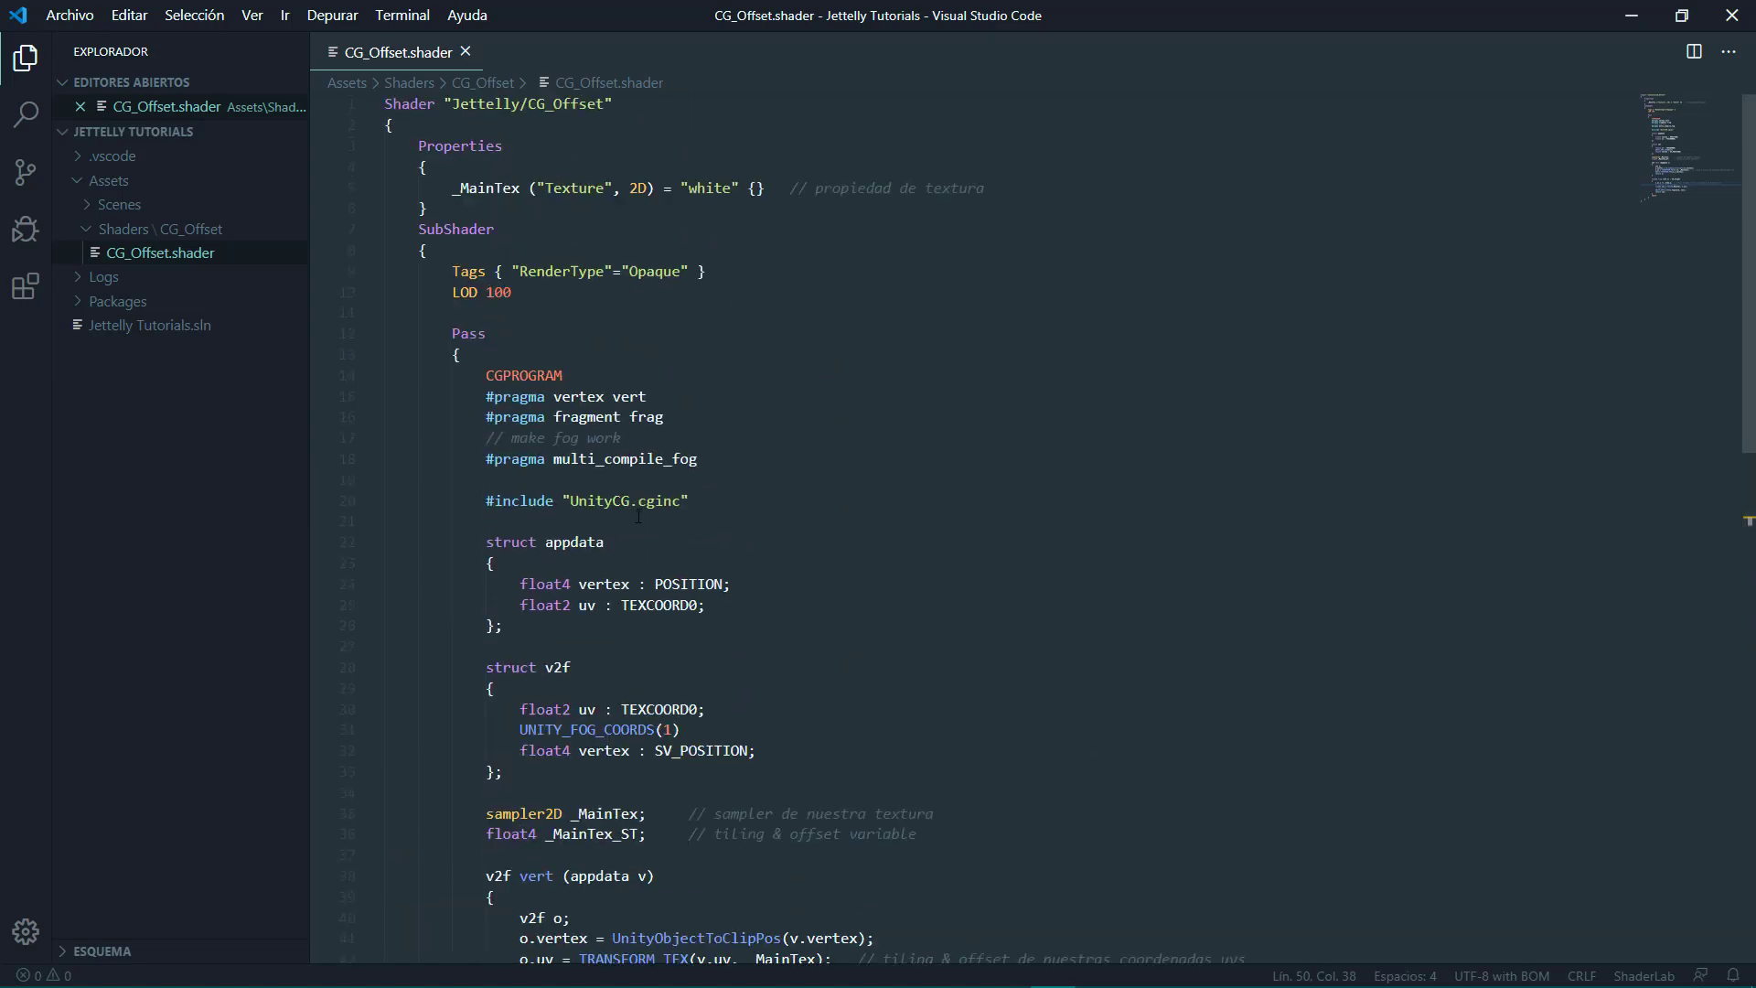
Add a _Slider ("Slider", Range(-1, 1)) property to the Properties block
left_click(1010, 187)
key("Return")
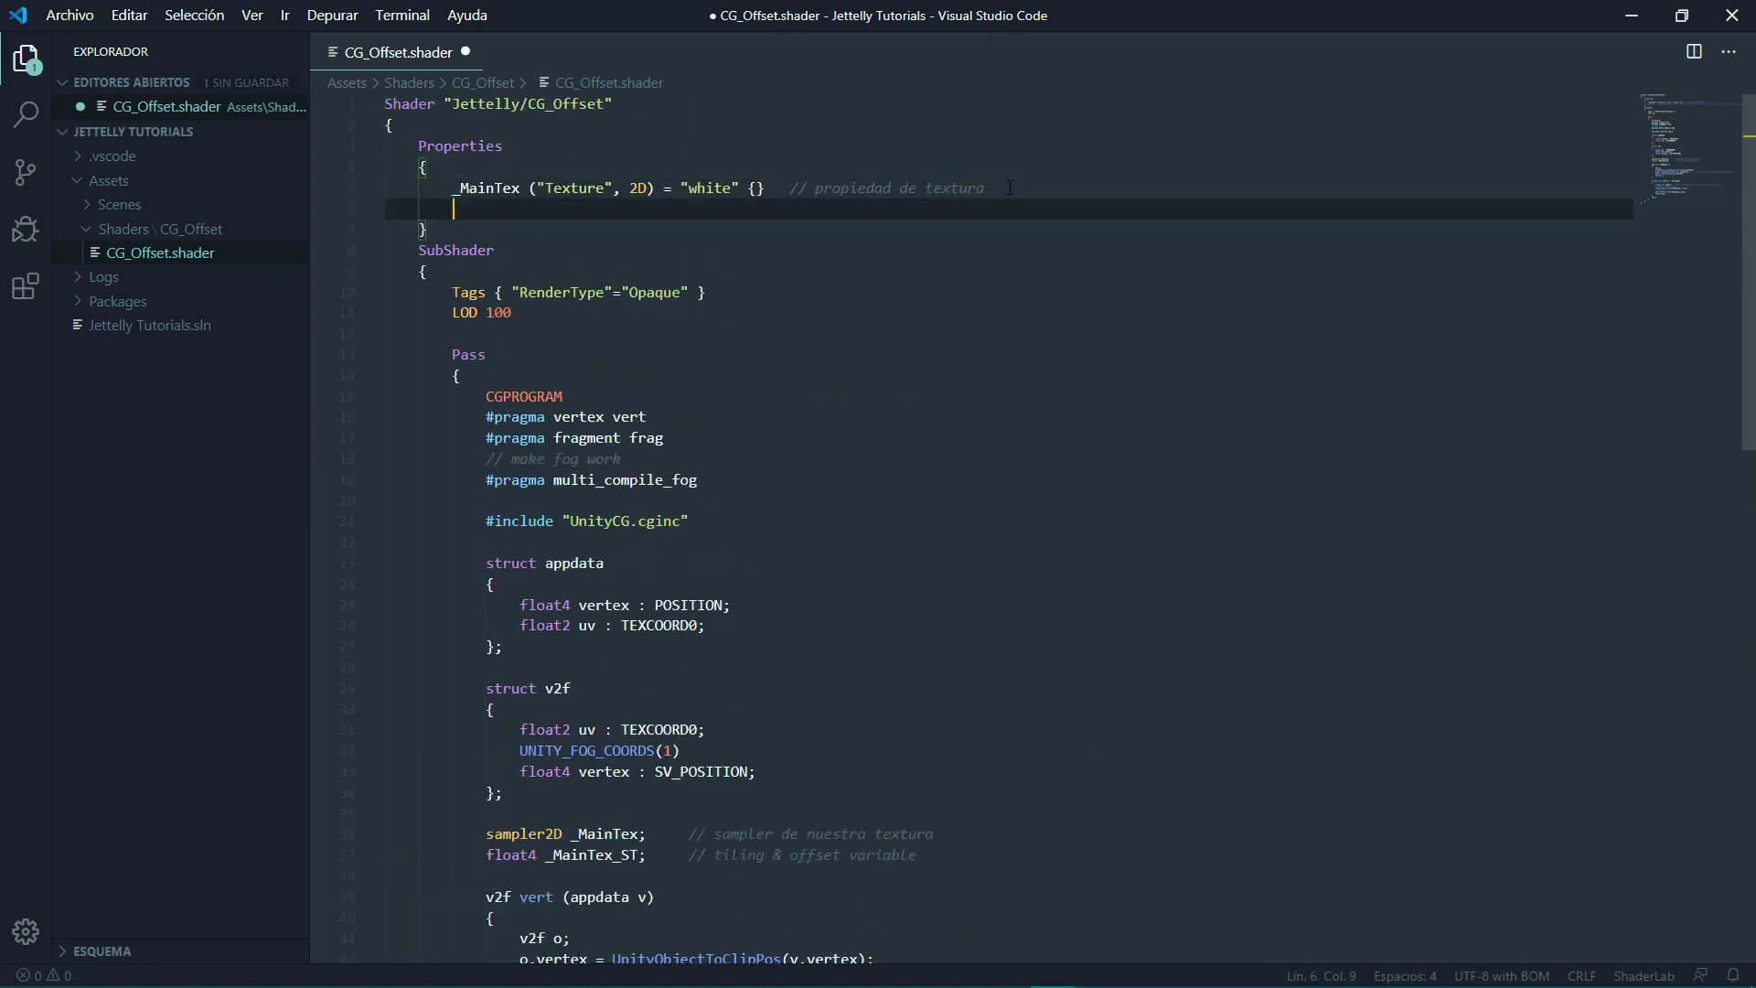
type("_Slider (")
type("\"Sli")
type("der\", Rang")
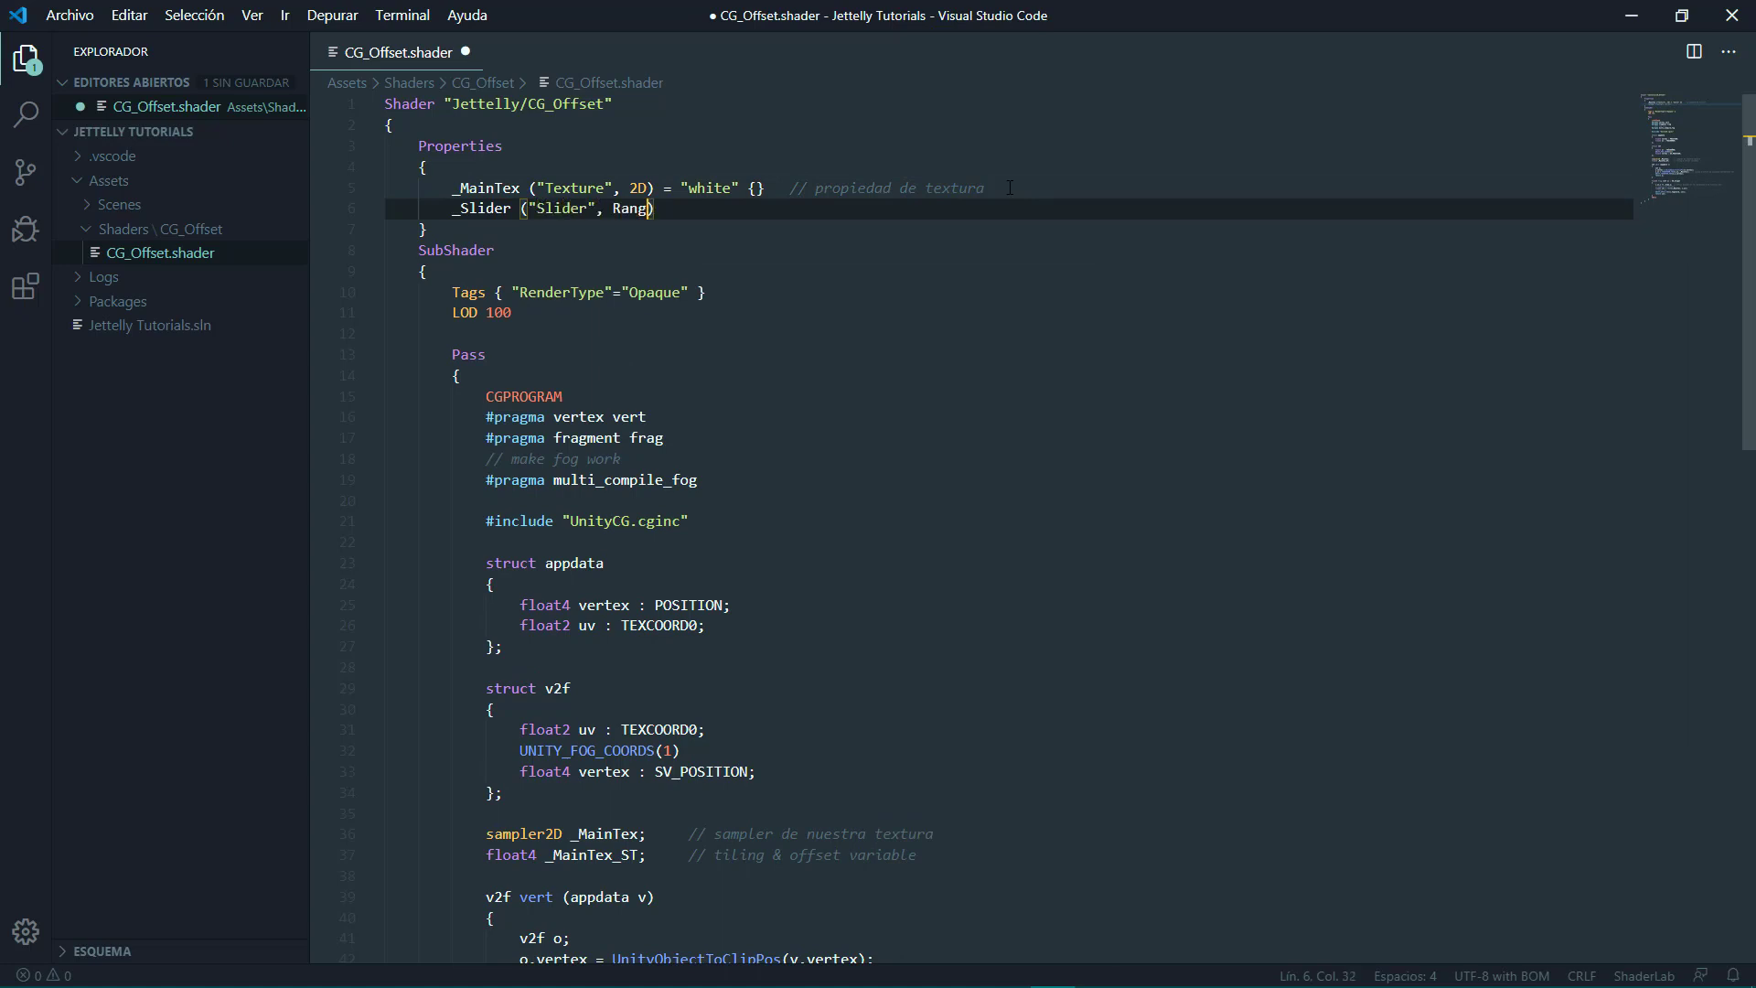
type("e(-1")
type(", 1))")
type(" = 0")
left_click(451, 354)
scroll(732, 353, "down", 7)
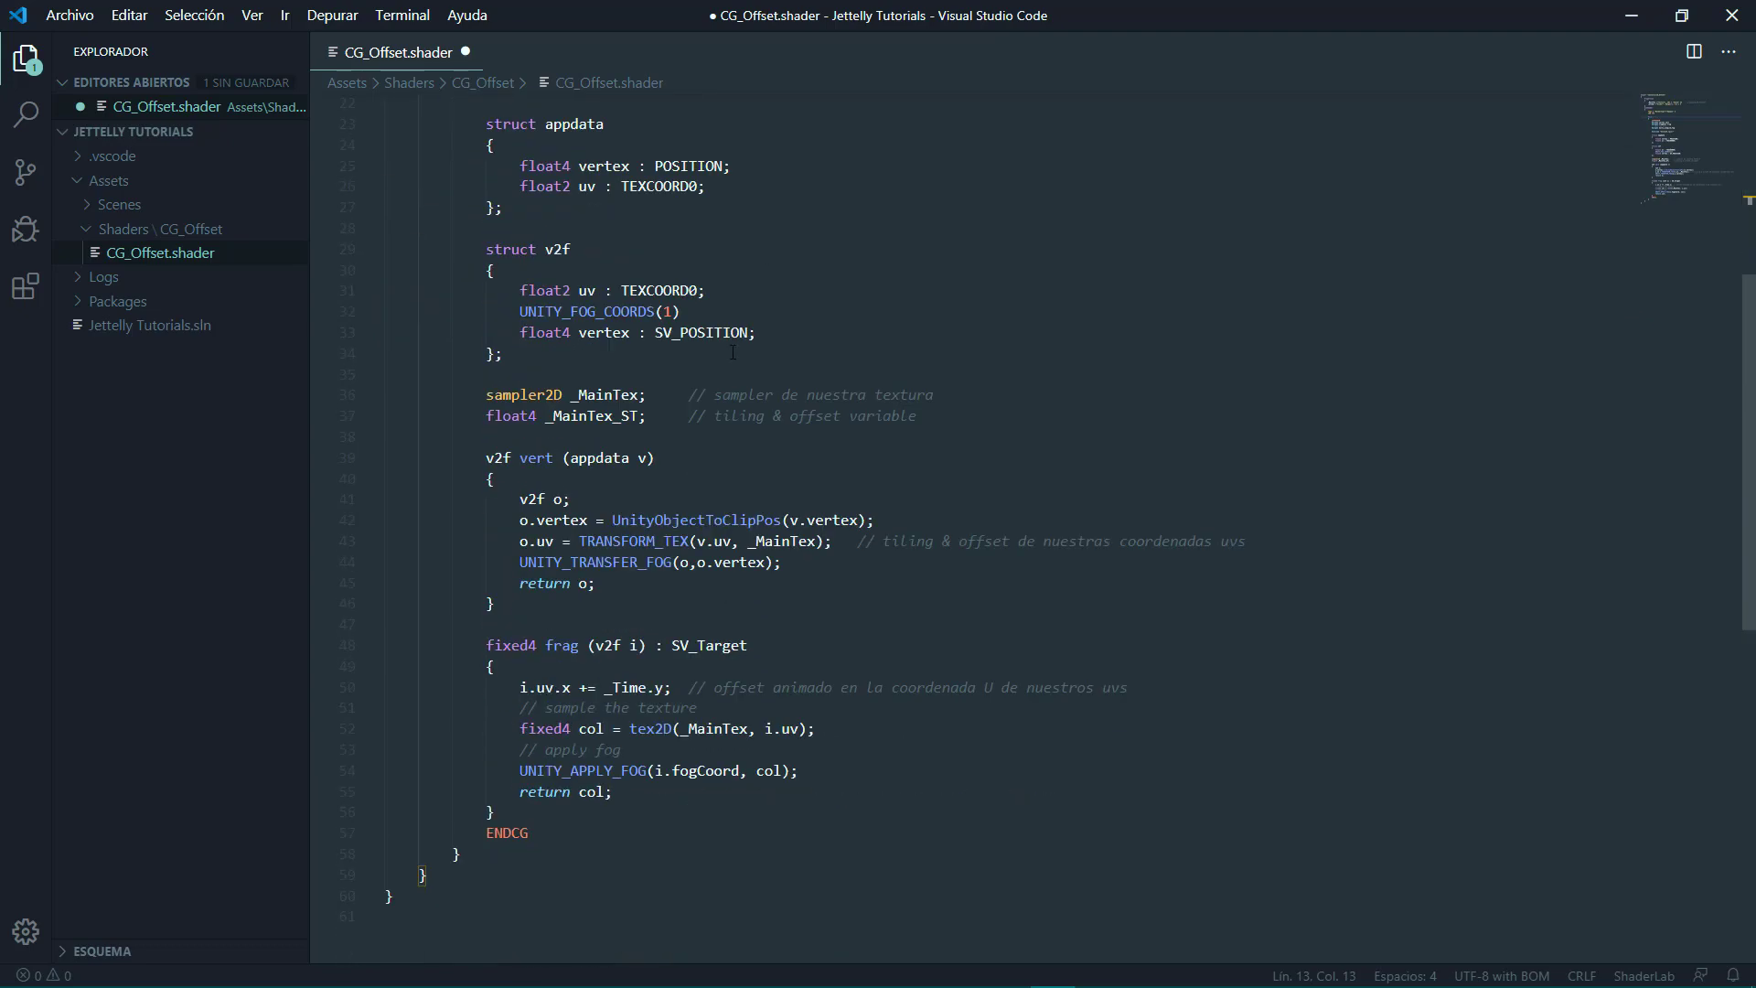
Declare float _Slider, multiply the U offset by _Slider, and save
left_click(948, 415)
key("Return")
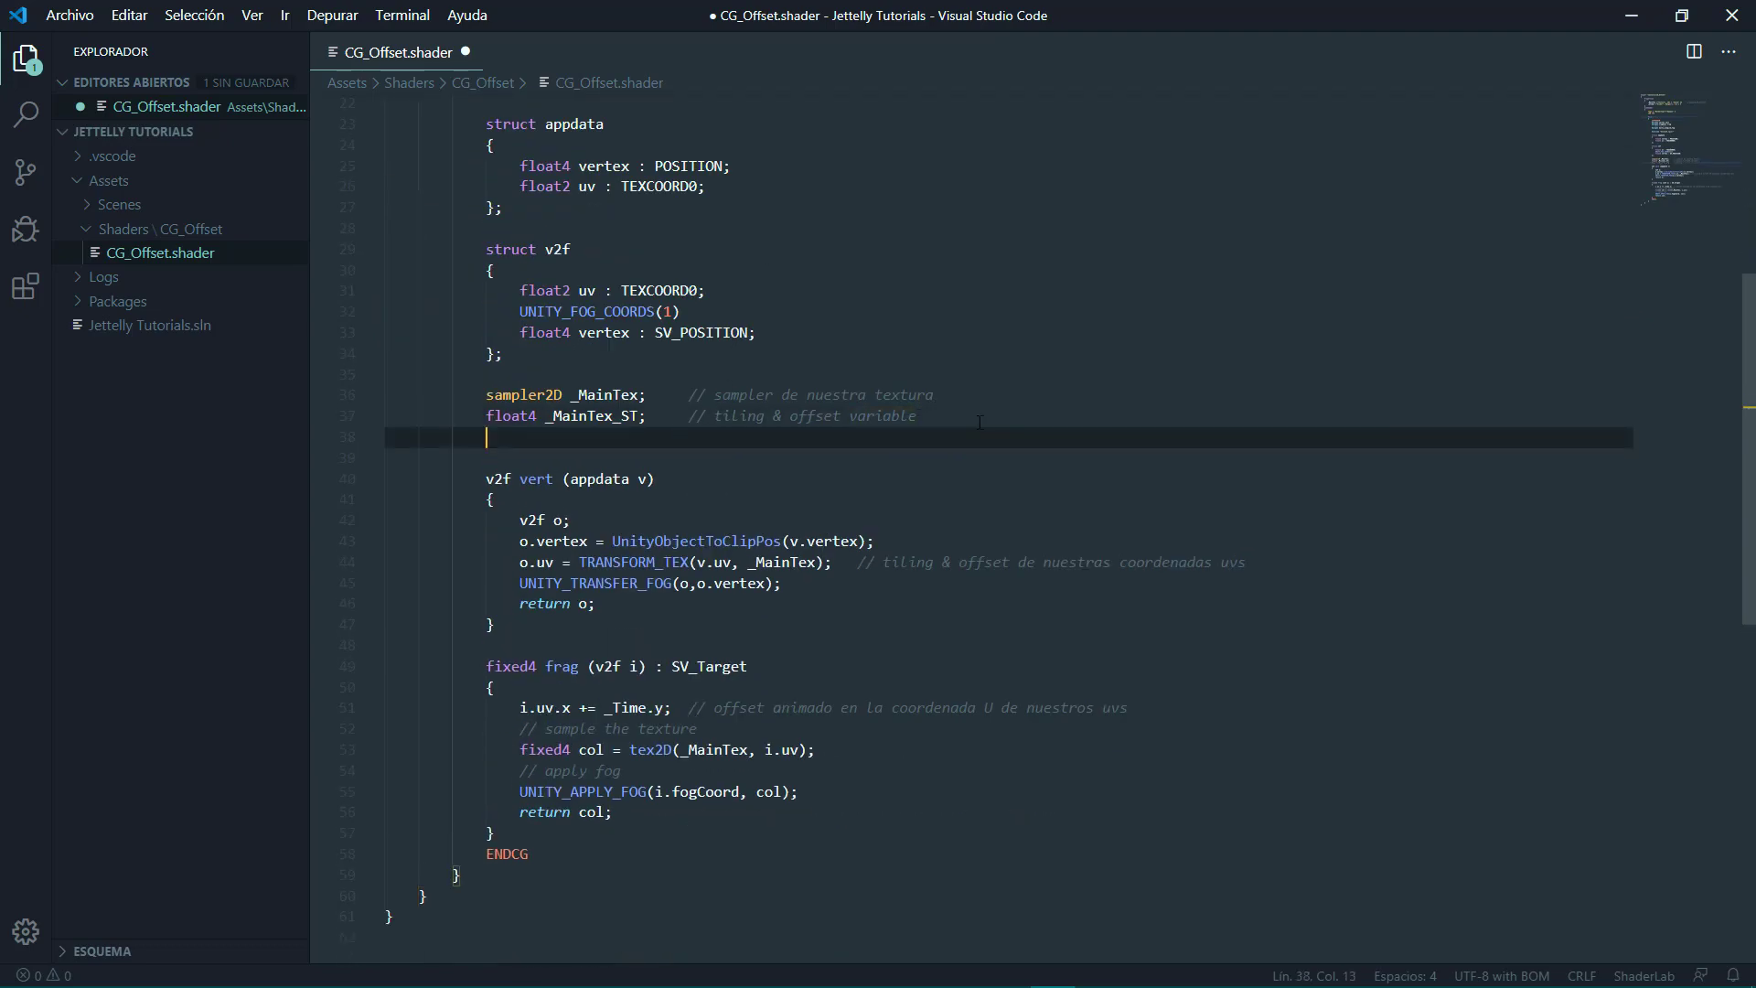
type("float _sl")
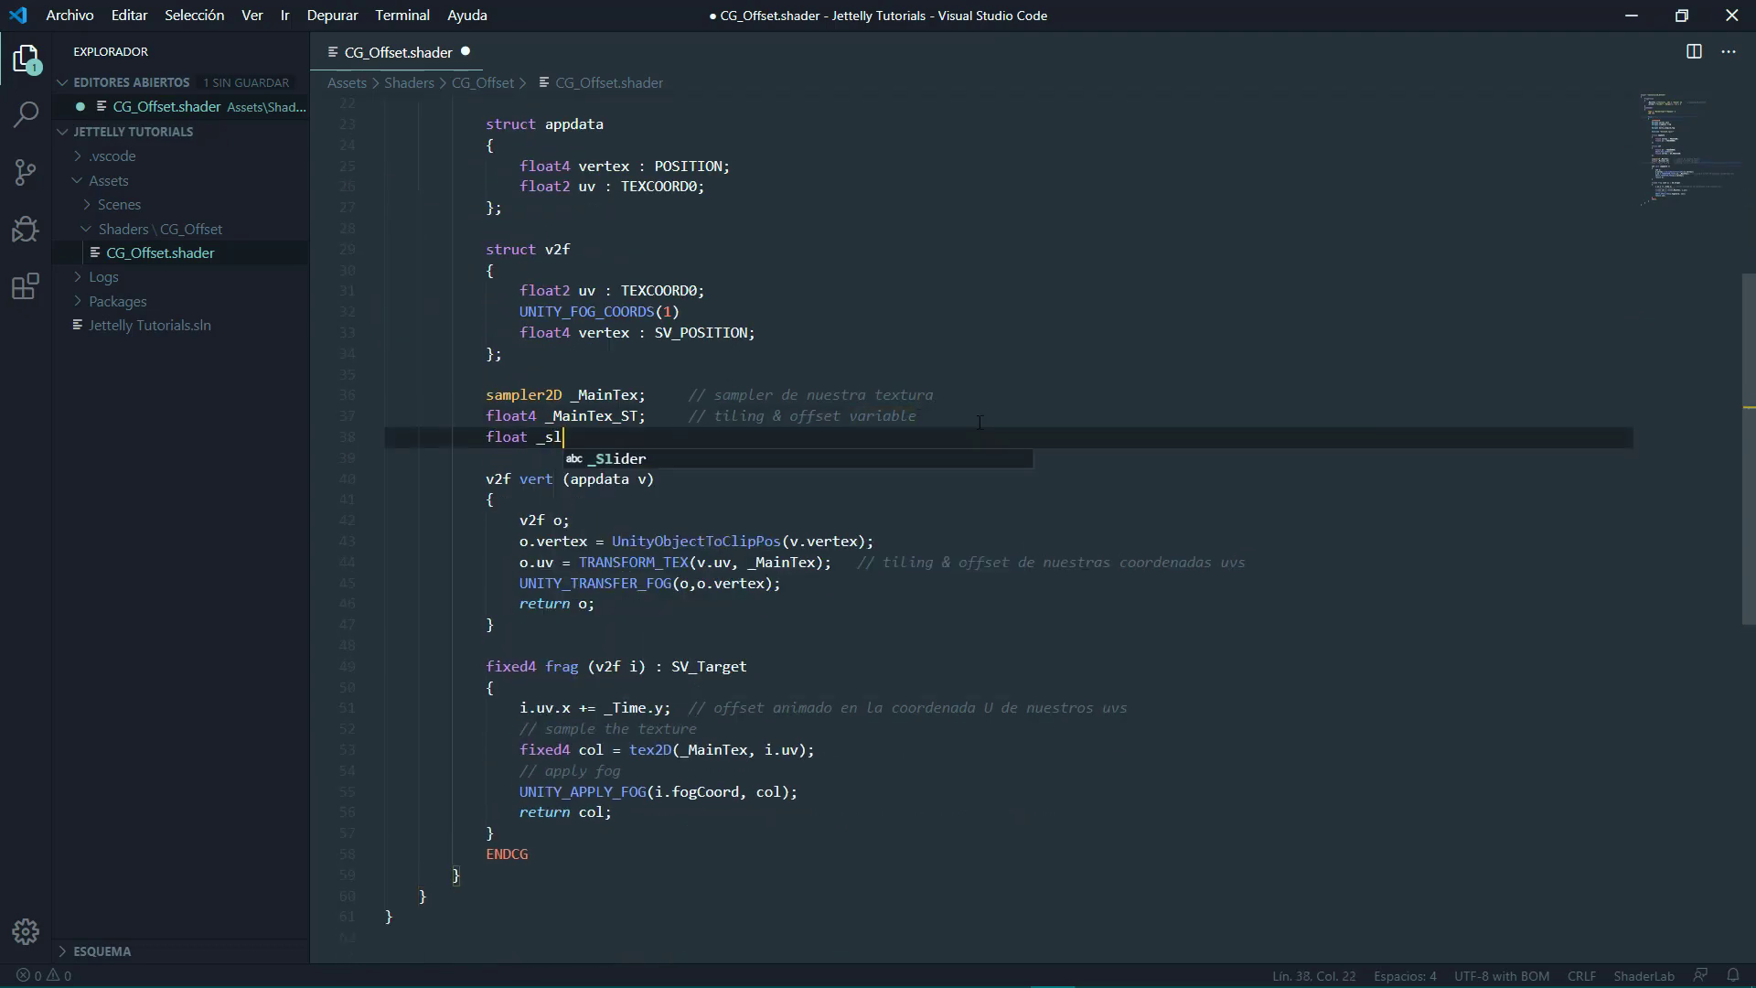
key("Tab")
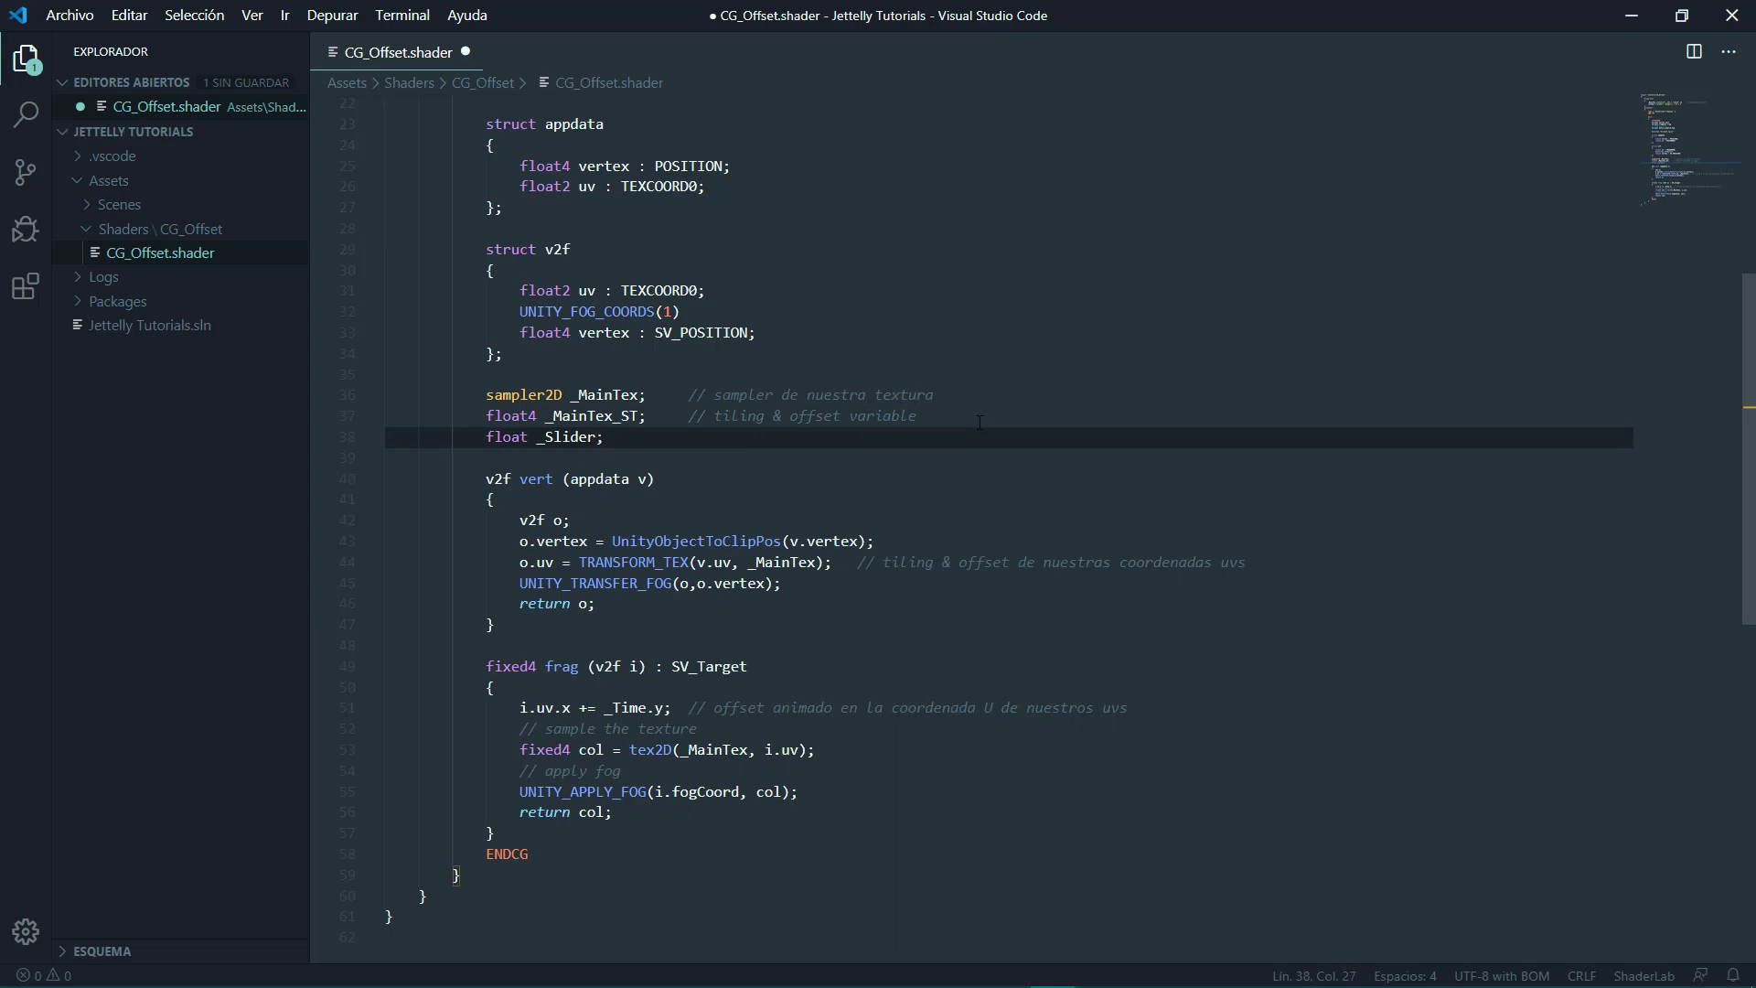
left_click(667, 707)
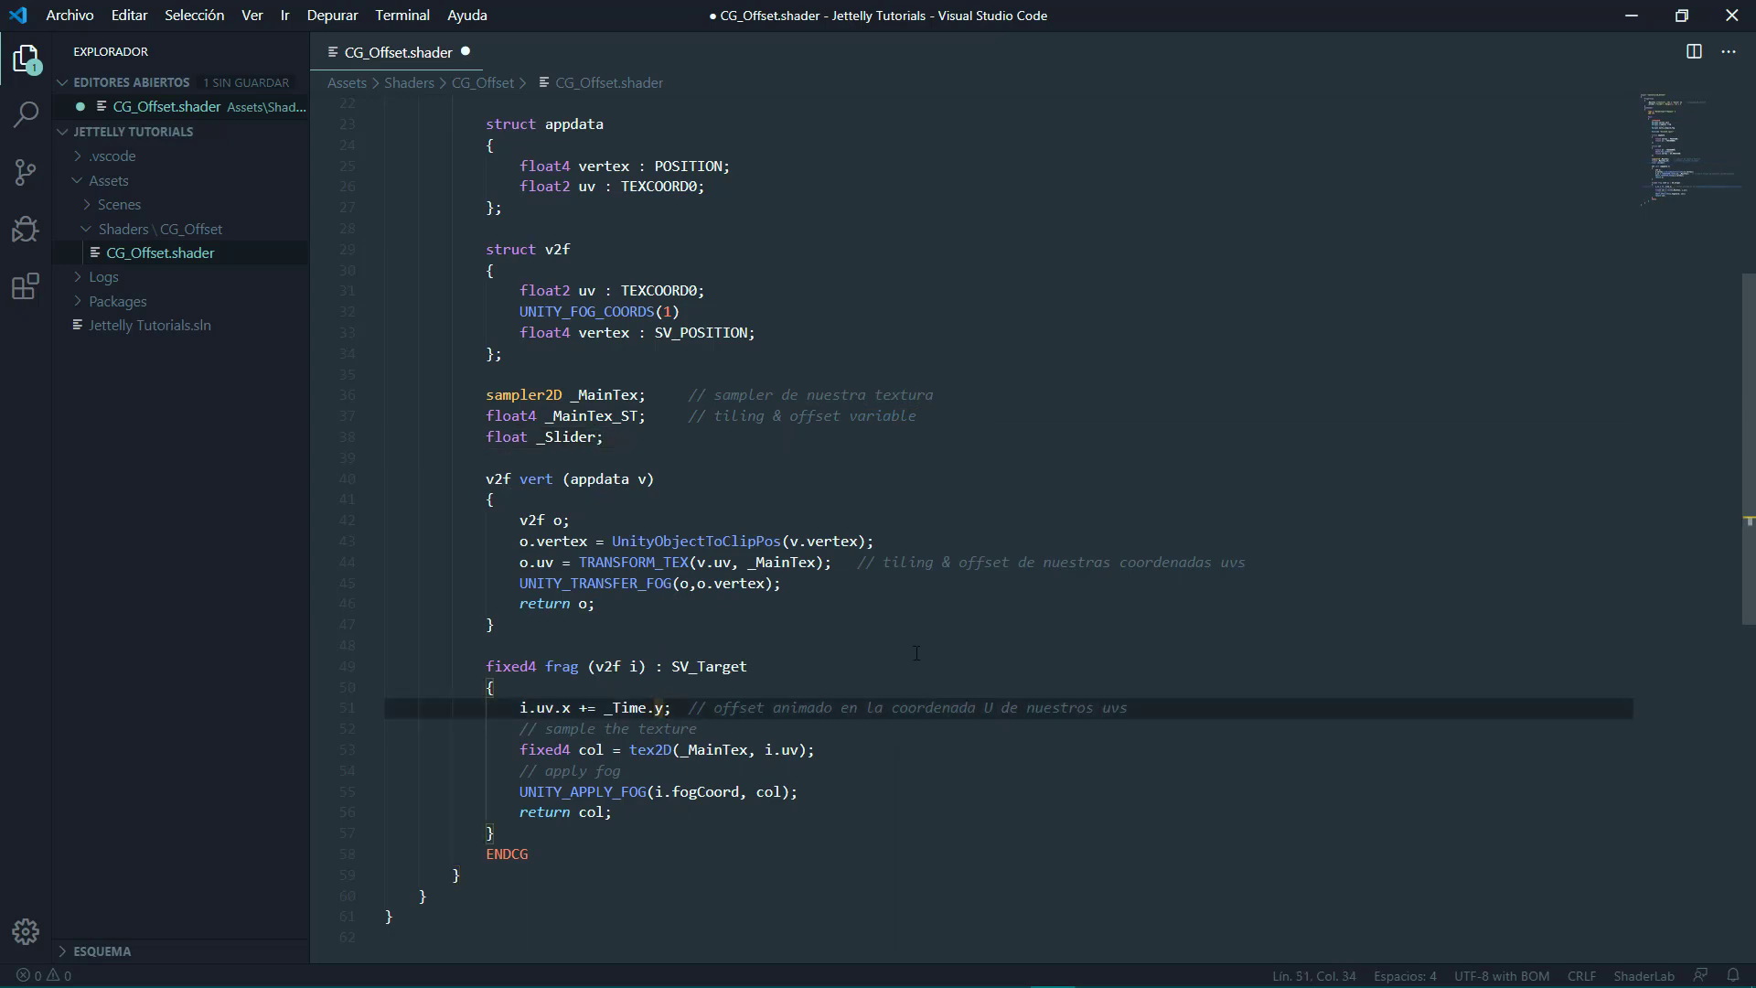
type("* _sli")
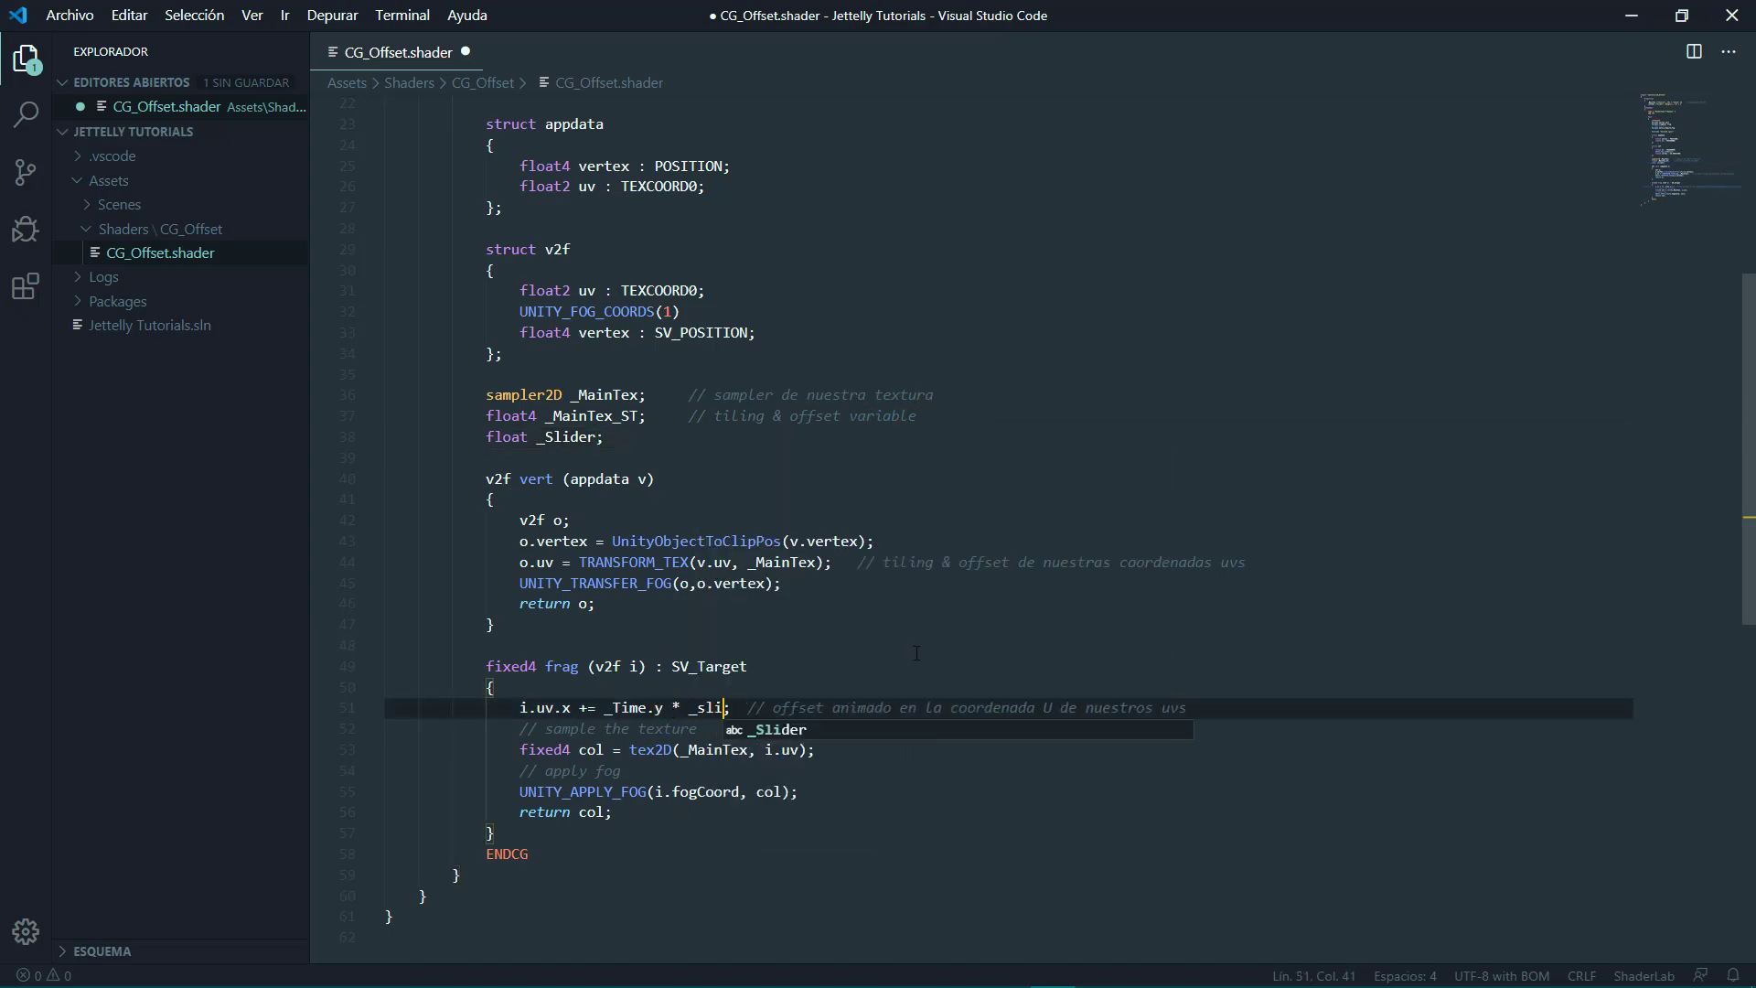
key("Tab")
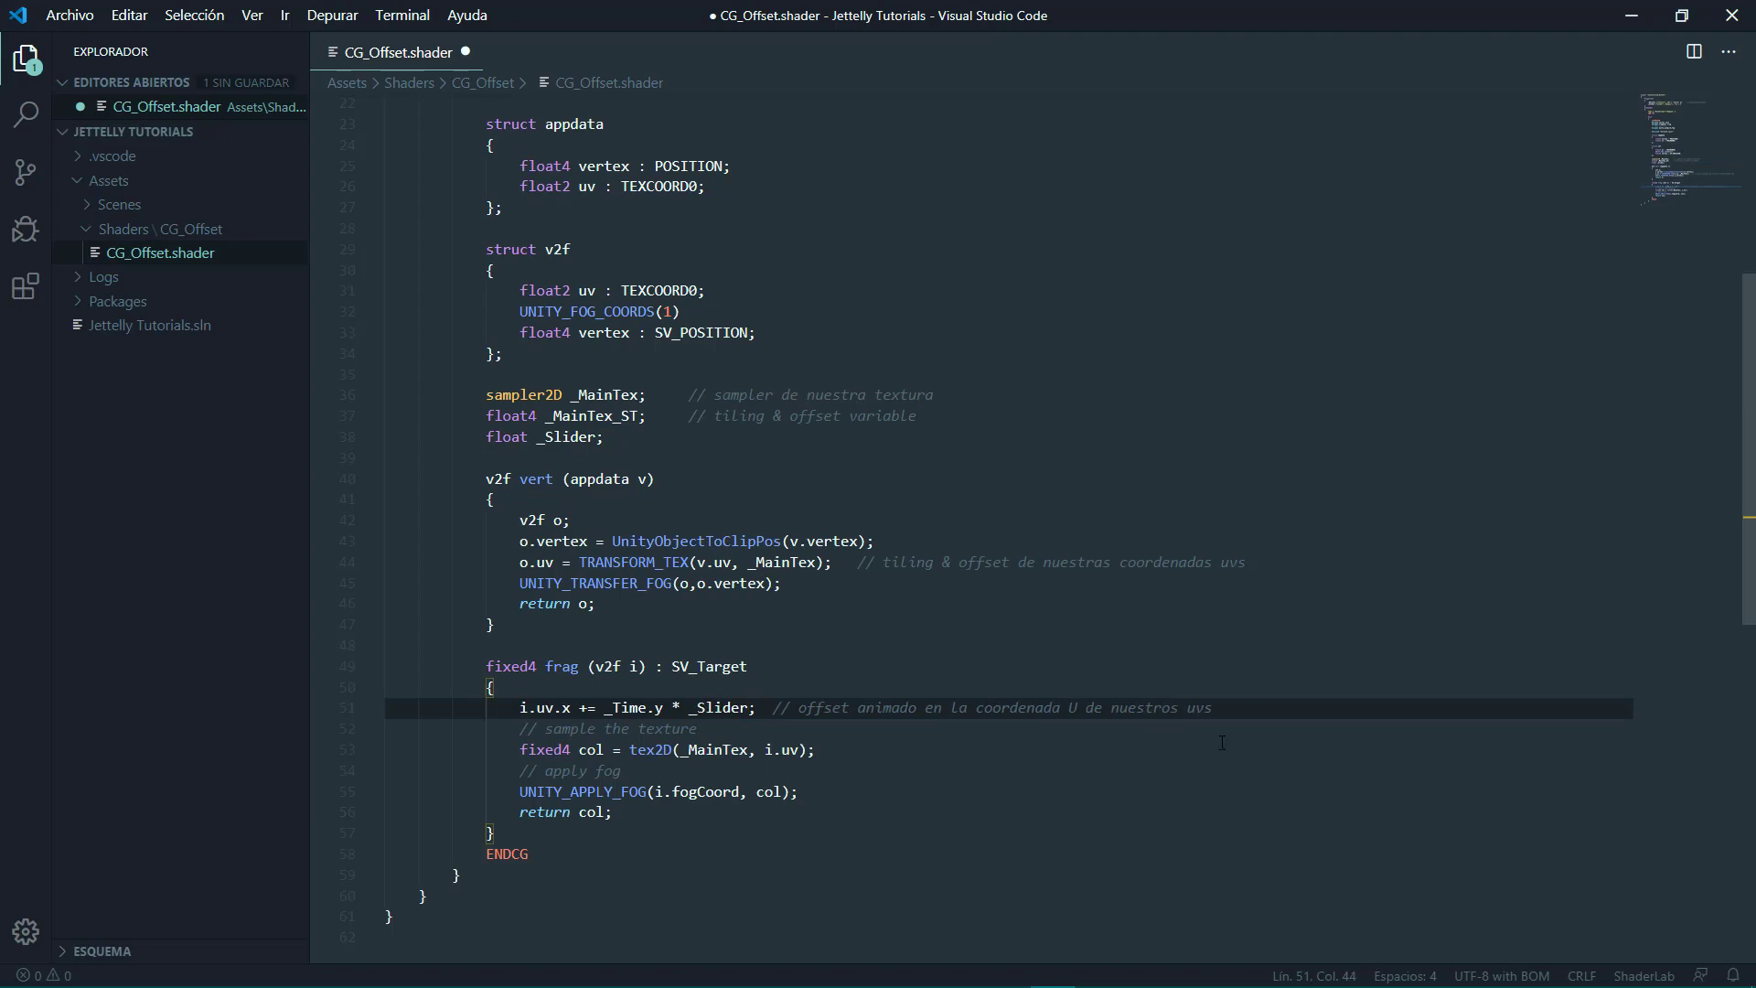
key("ctrl+s")
Set the CG_Offset material's Slider to -0.674 in Unity
key("alt+Tab")
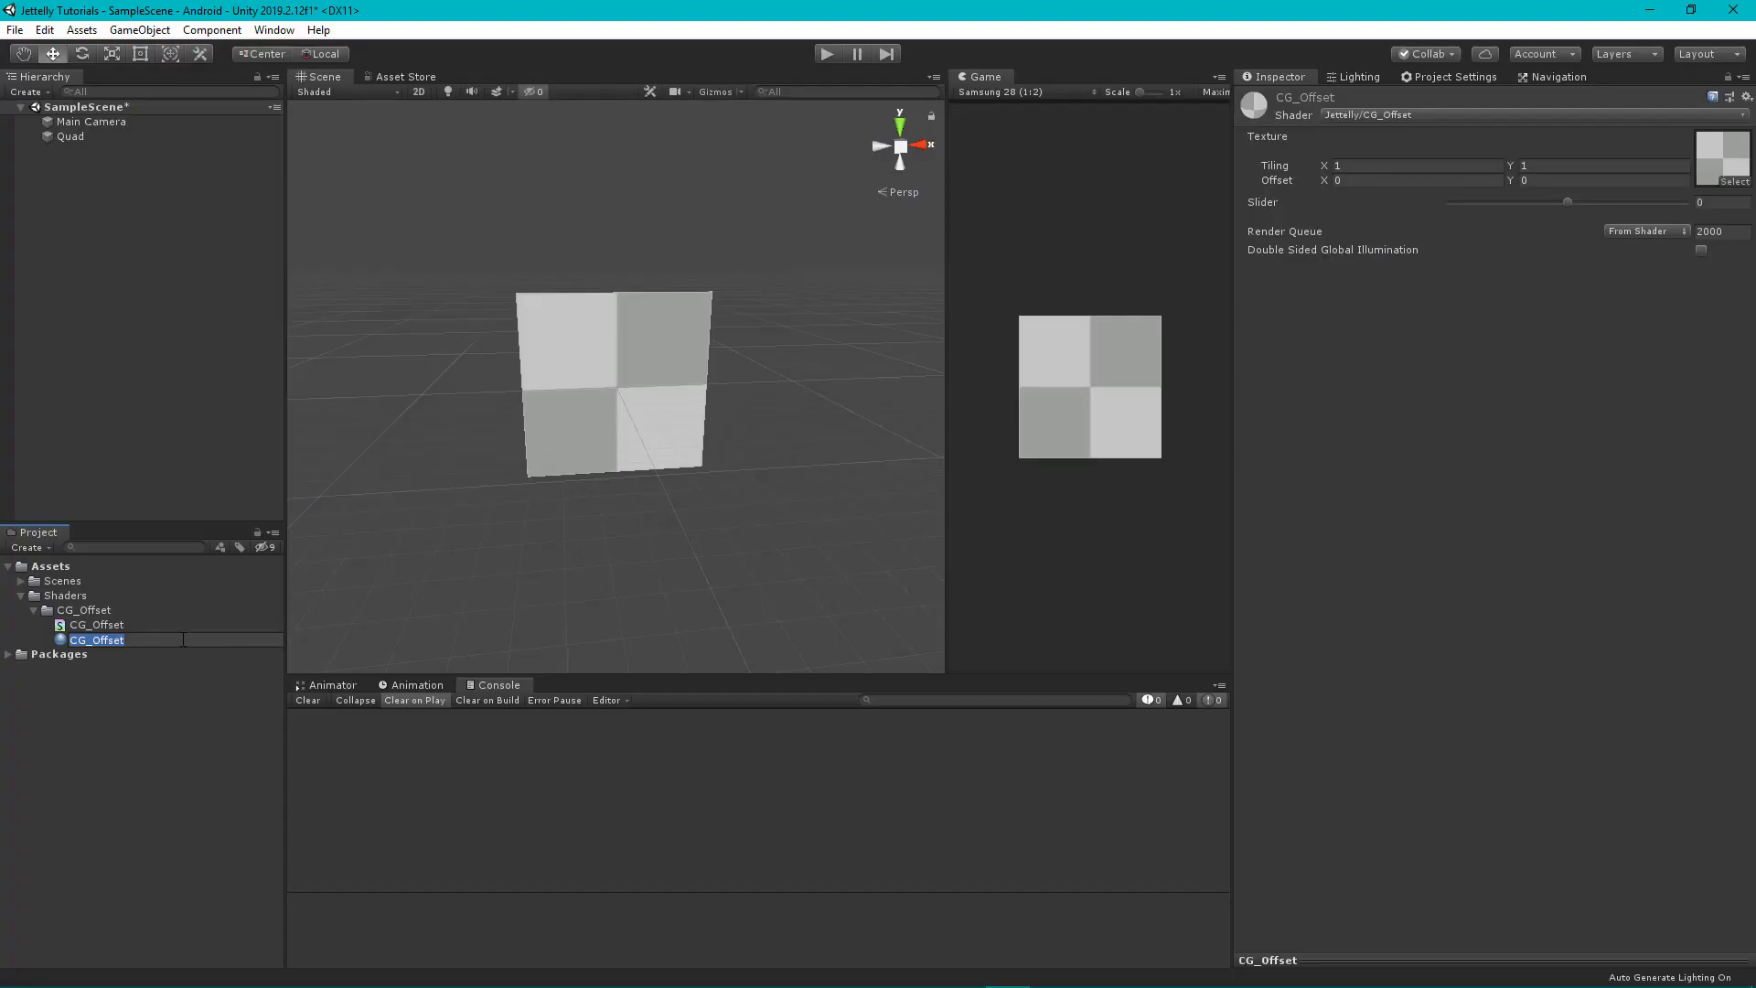
left_click(96, 624)
left_click(114, 639)
left_click_drag(1564, 202, 1488, 214)
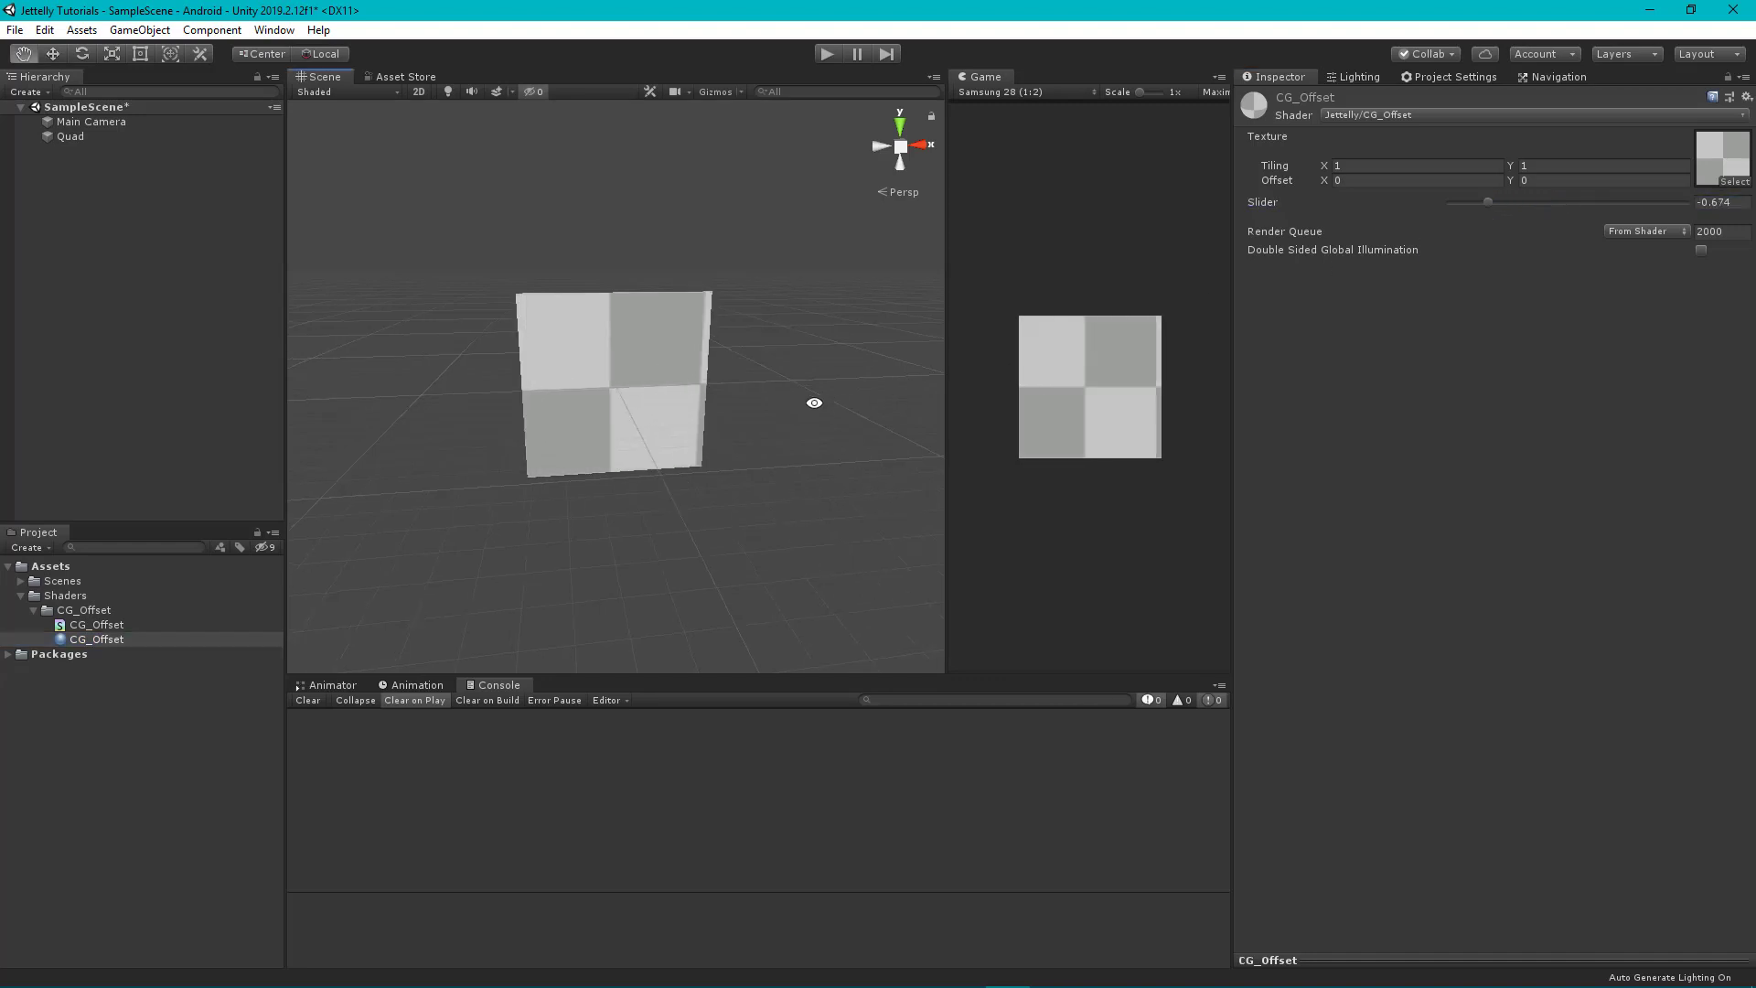
In Play mode, vary the Slider (0.473, 0.946, -0.294) ending at 0.915, then stop
left_click(827, 54)
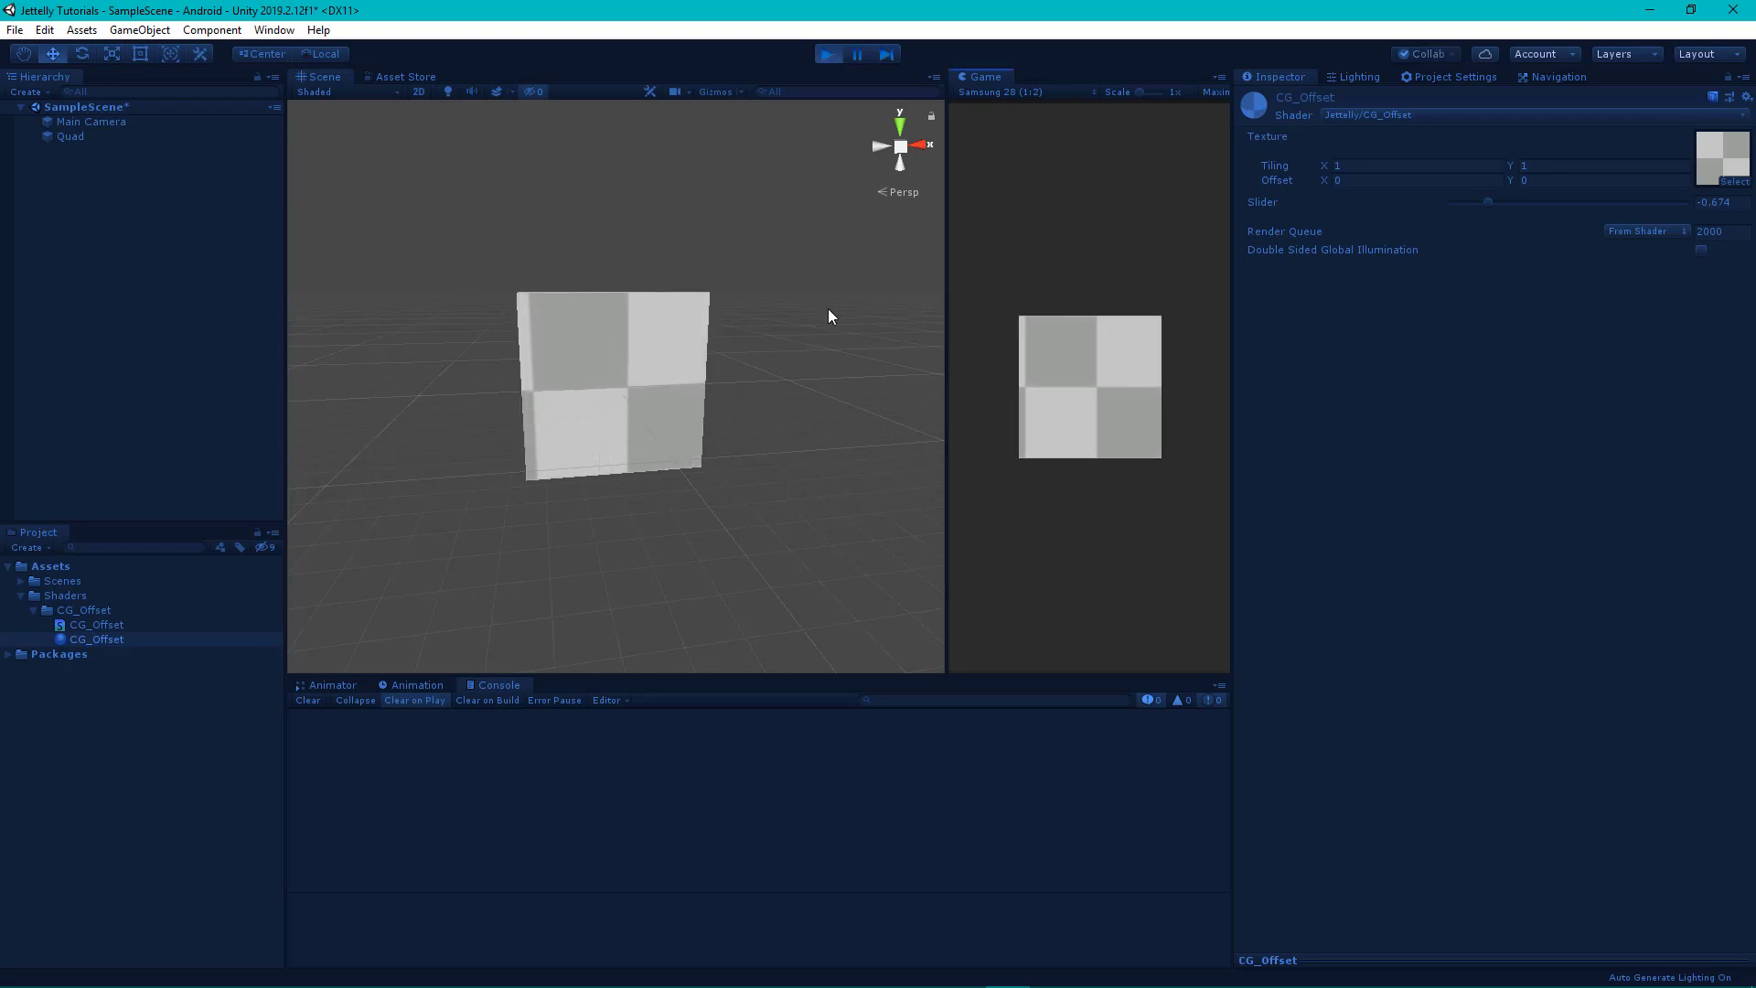
left_click_drag(827, 309, 694, 349, "alt")
left_click(1624, 201)
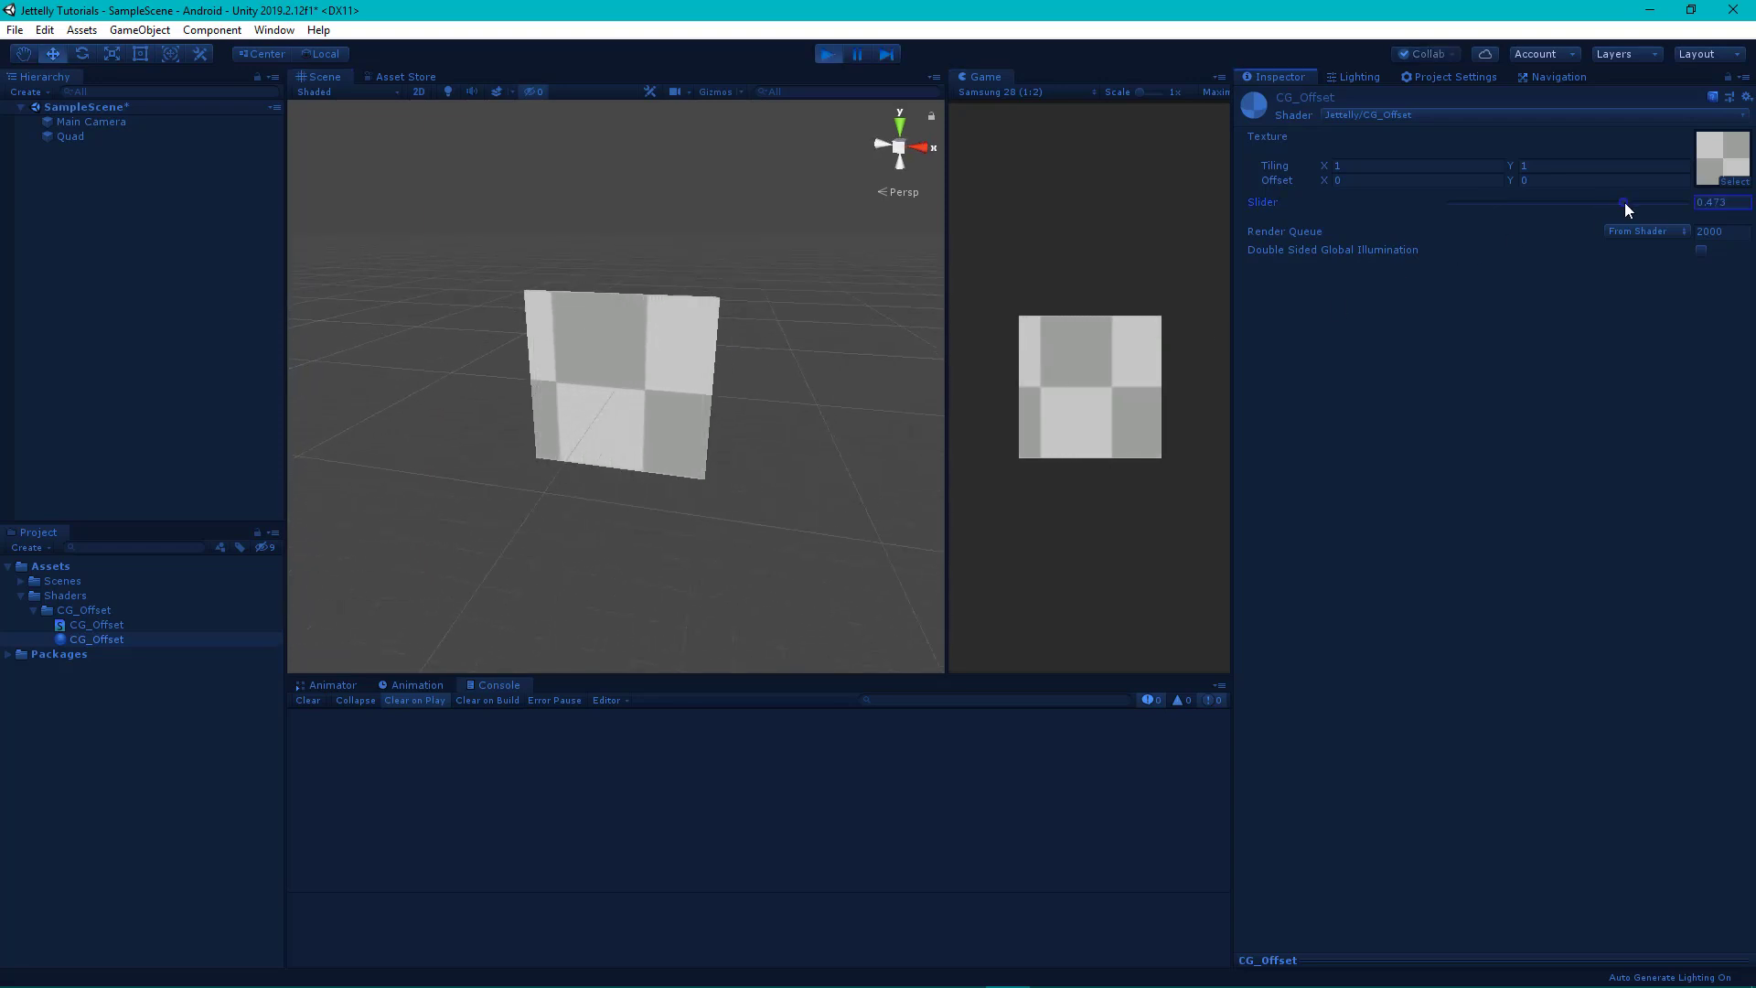
left_click_drag(1625, 201, 1681, 201)
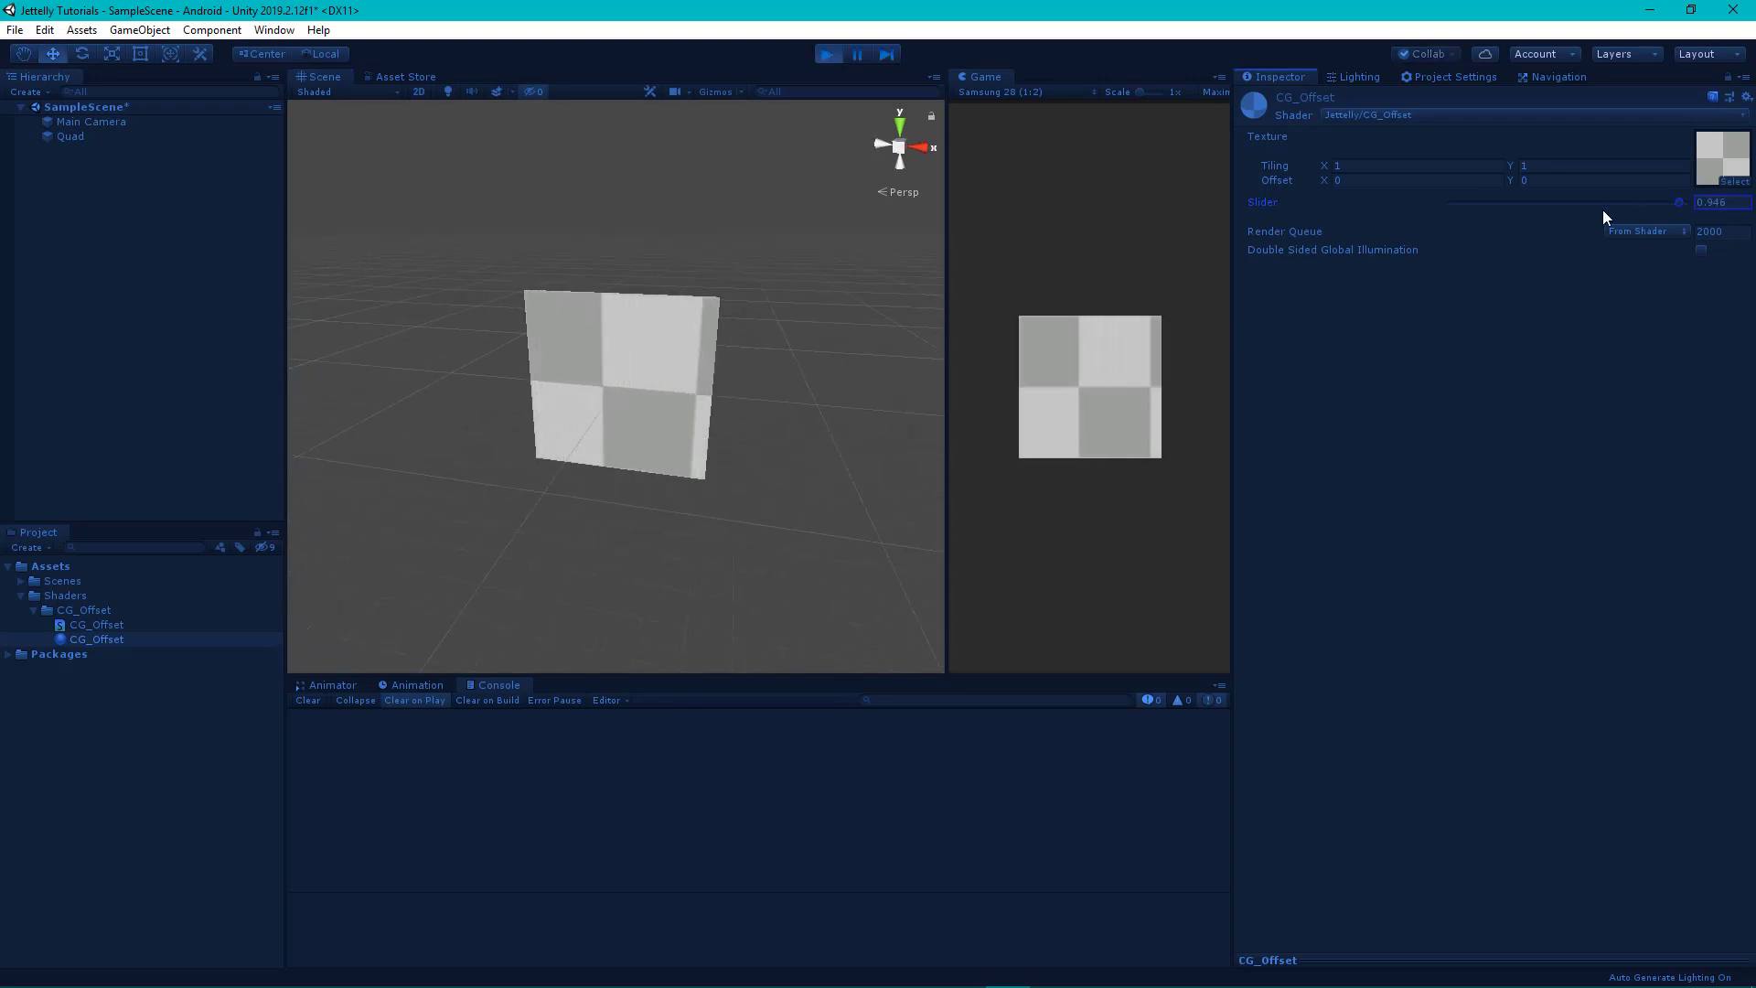
left_click_drag(1452, 205, 1676, 205)
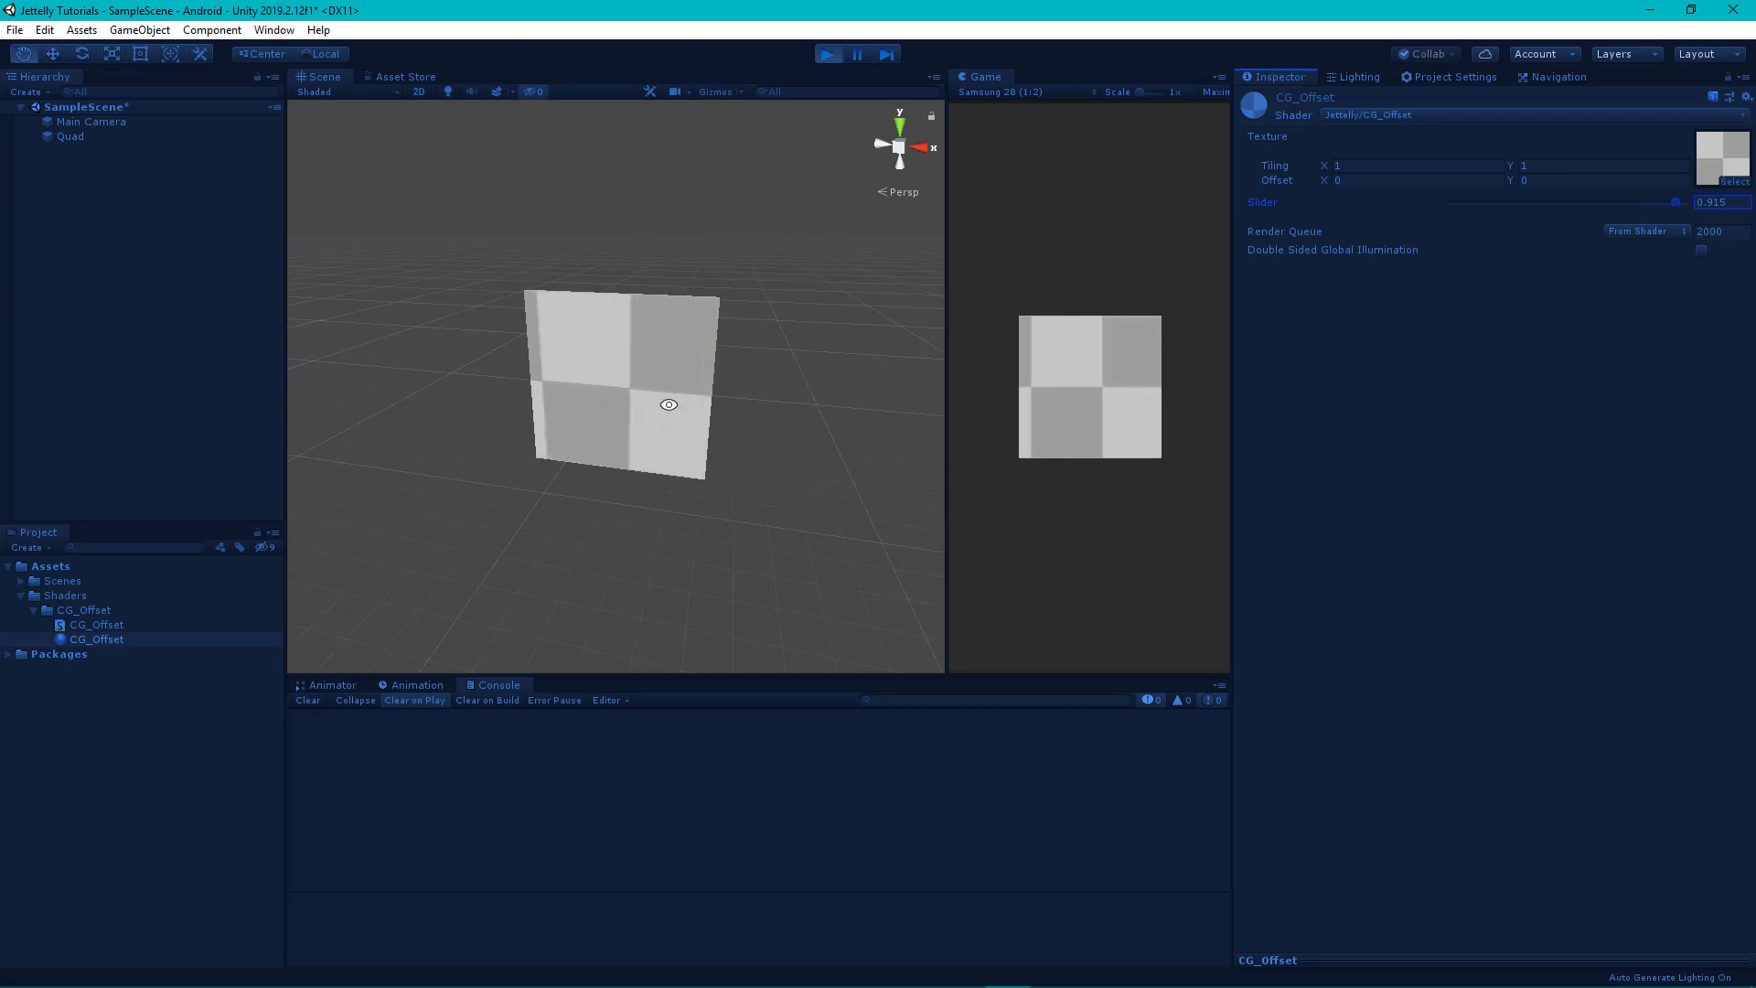
mouse_move(667, 399)
left_mouse_down("alt")
mouse_move(929, 322)
mouse_move(771, 408)
left_mouse_up("alt")
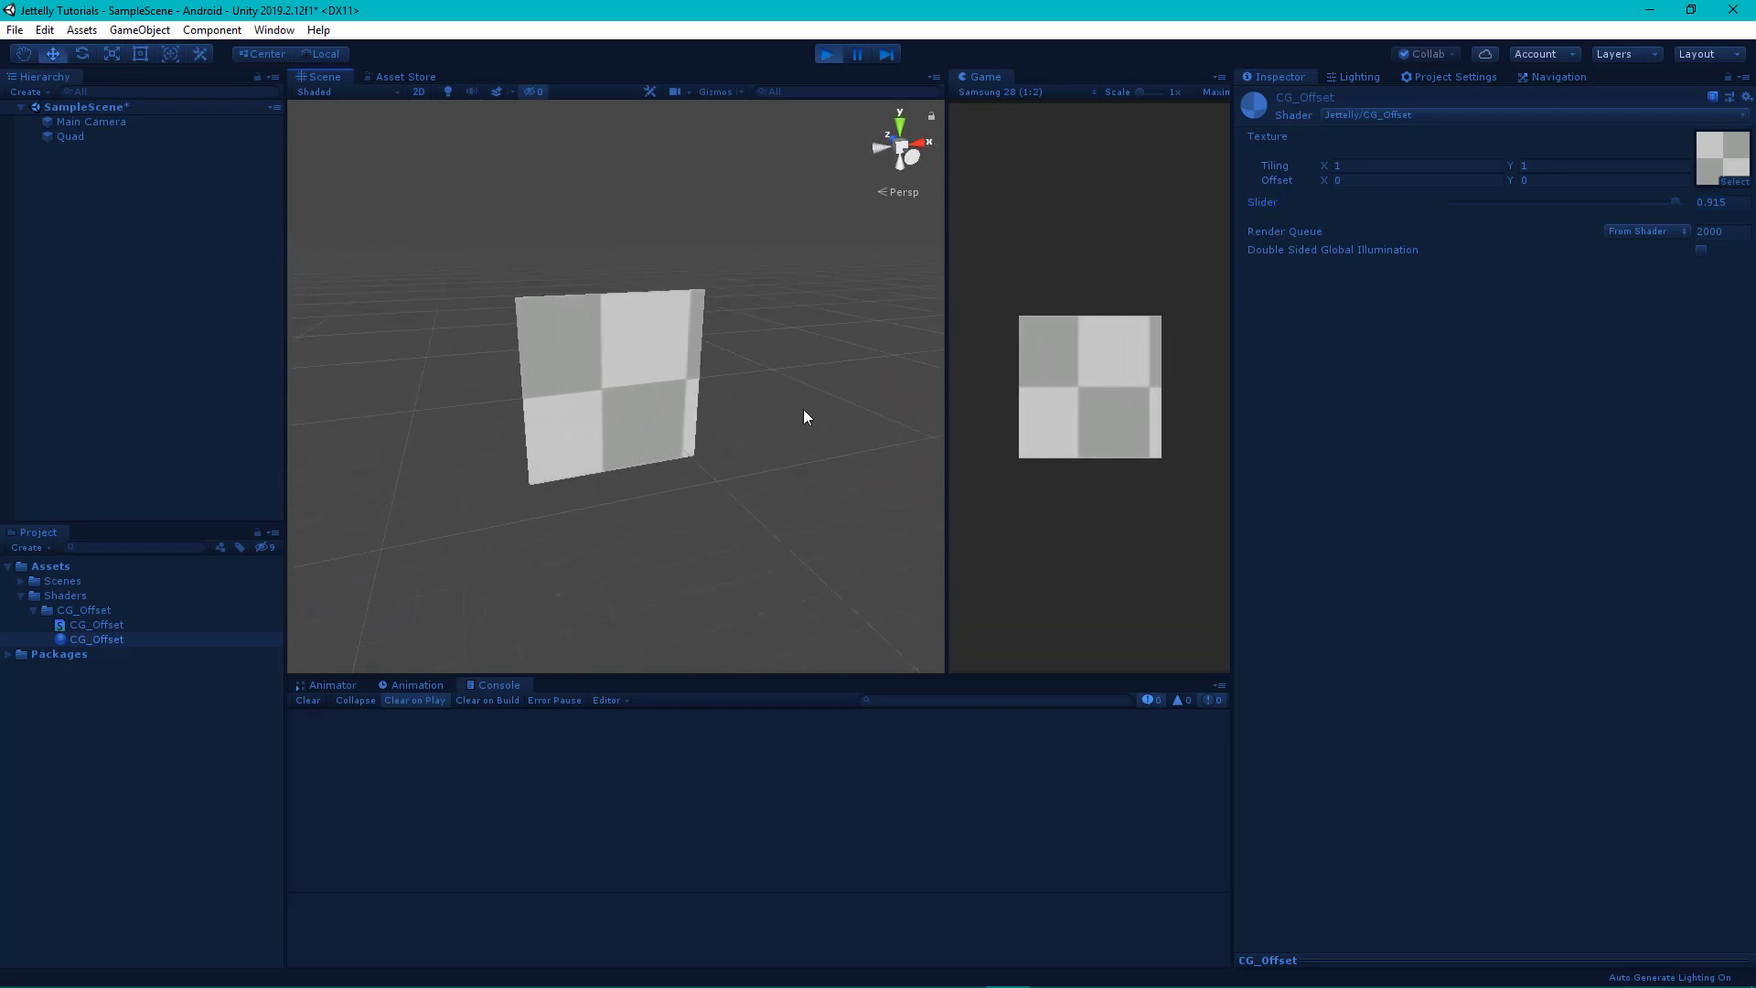
key("ctrl+p")
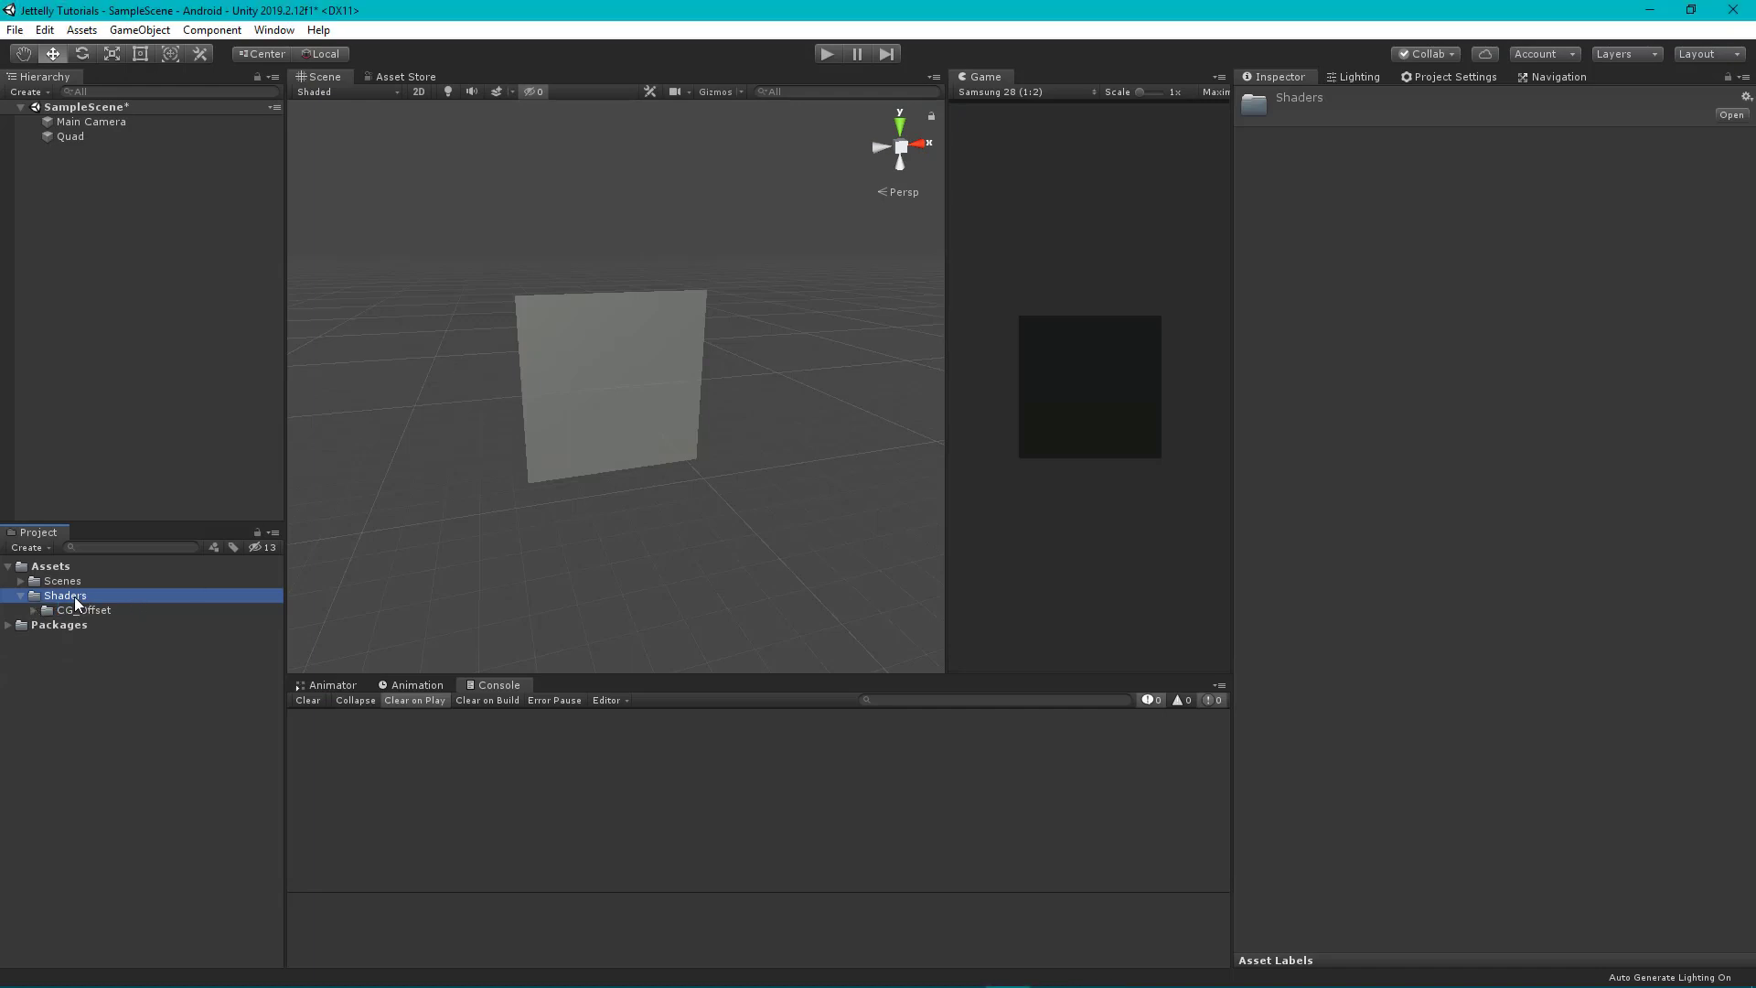
Create an SG_Offset folder inside the Shaders folder
right_click(74, 596)
mouse_move(233, 168)
left_click(375, 172)
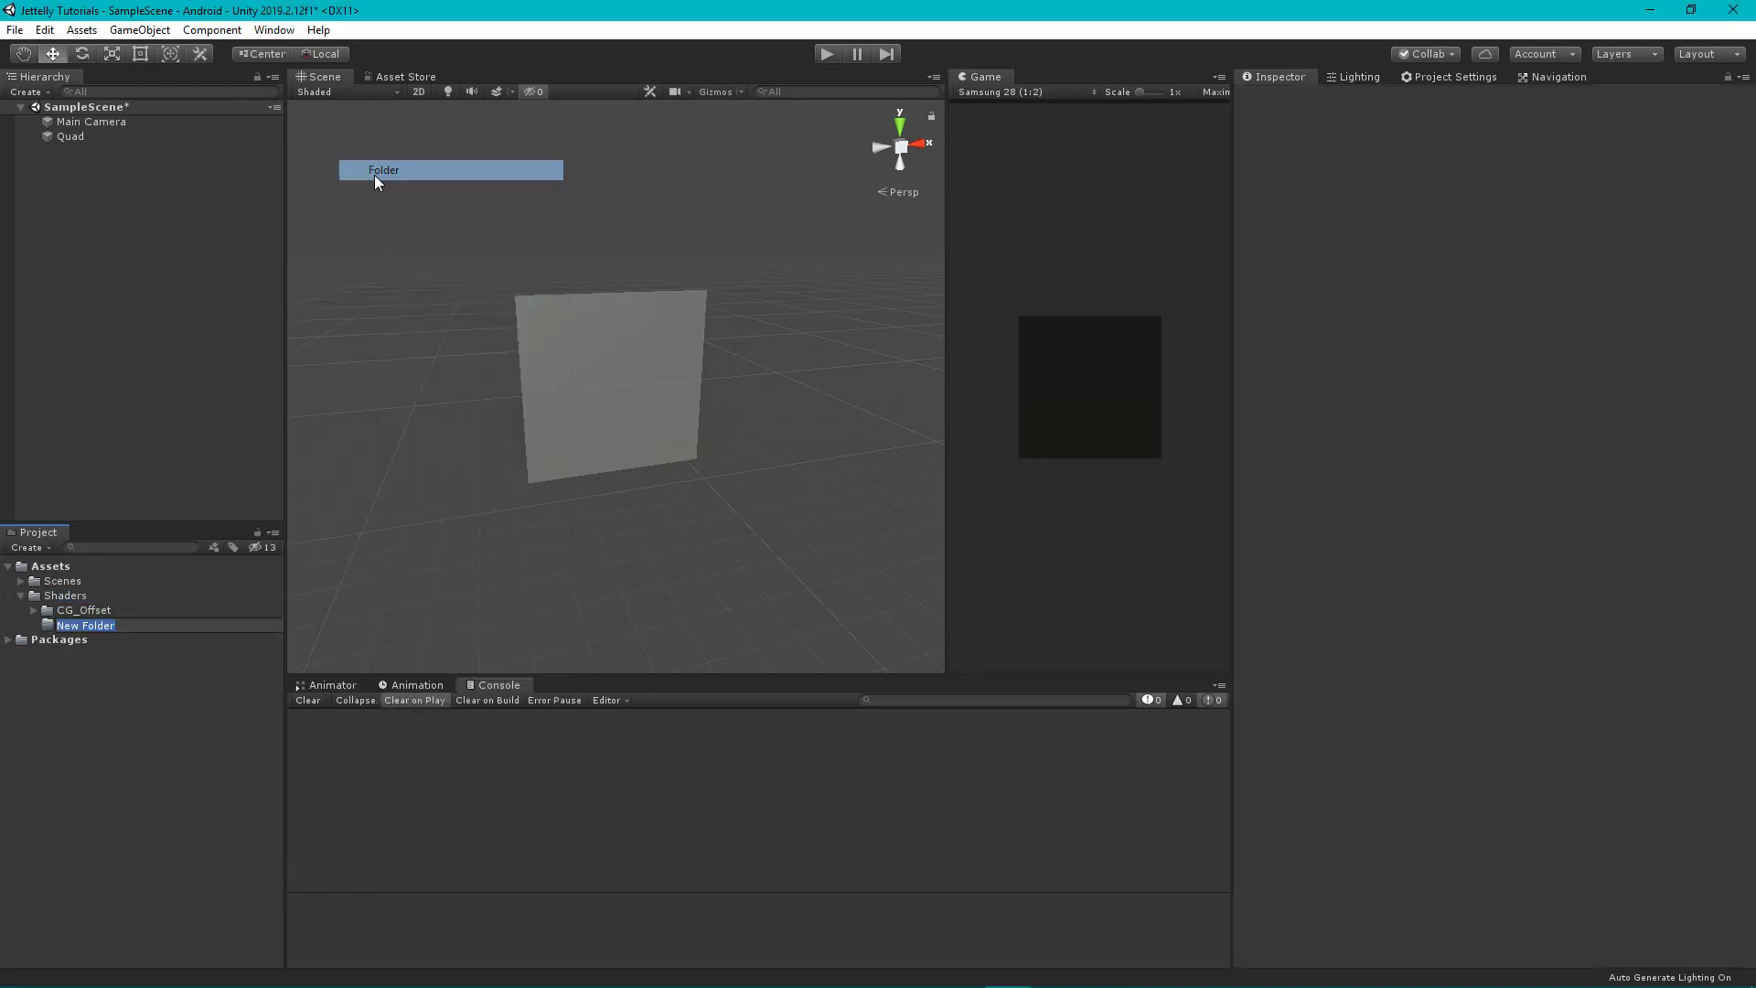
type("SG_Offset")
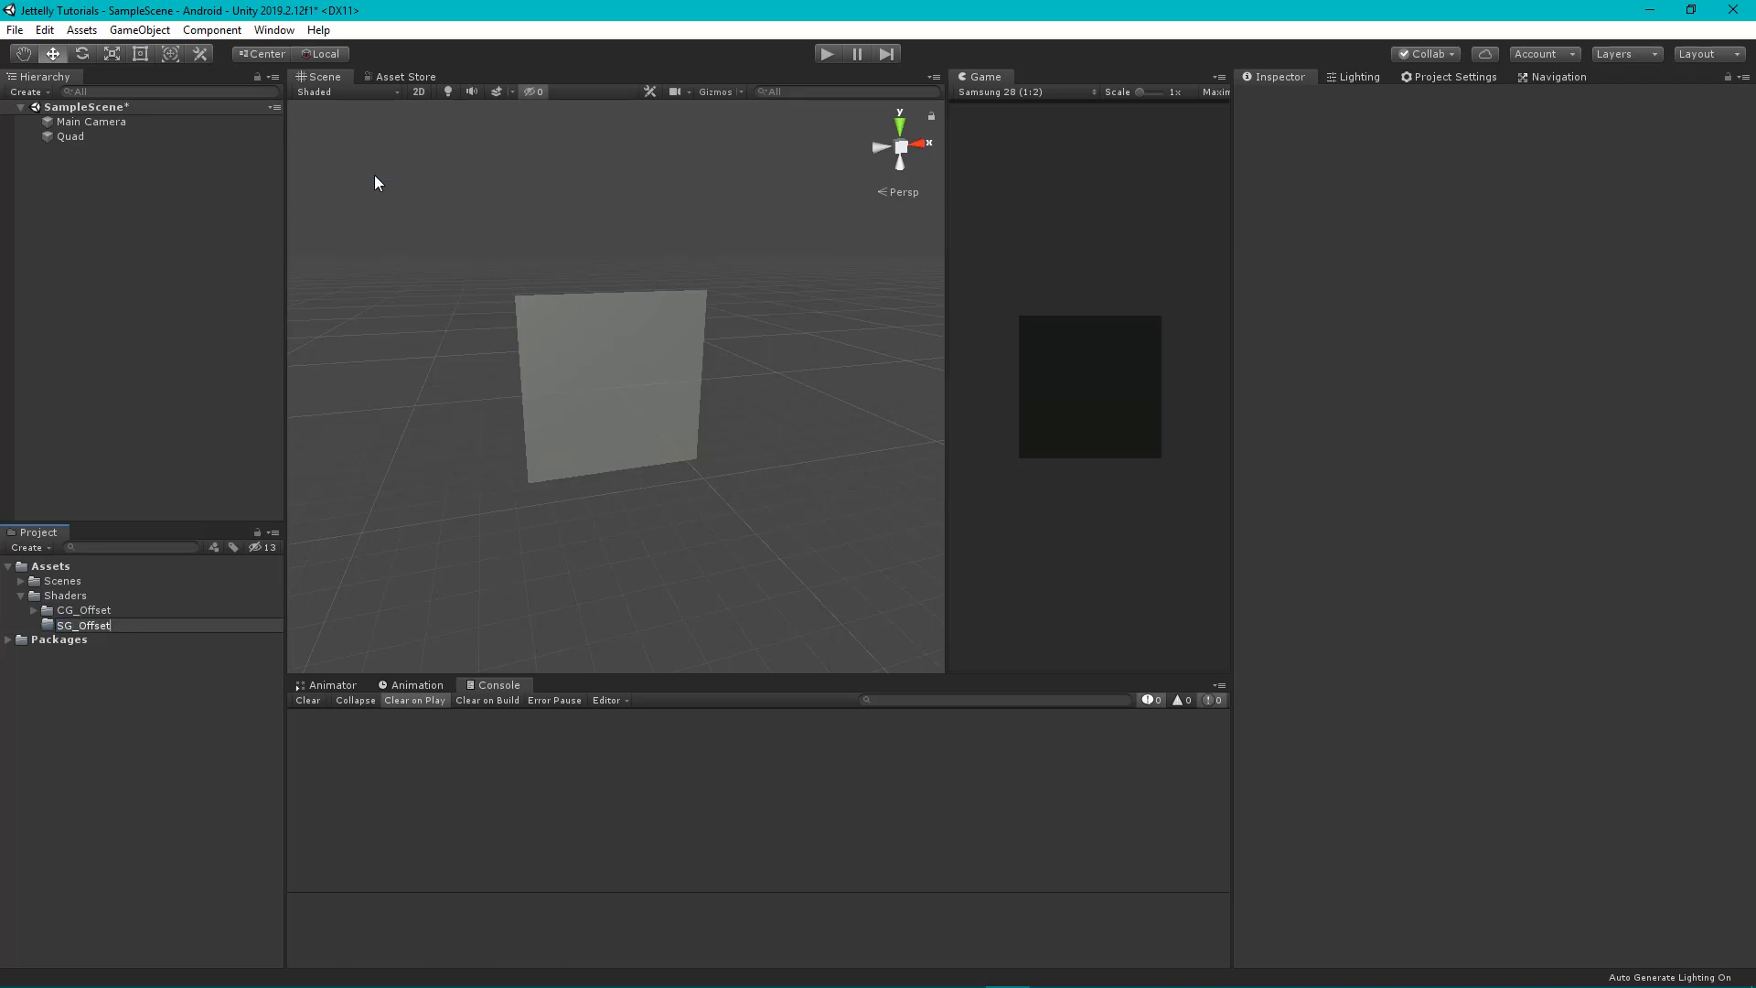
key("Return")
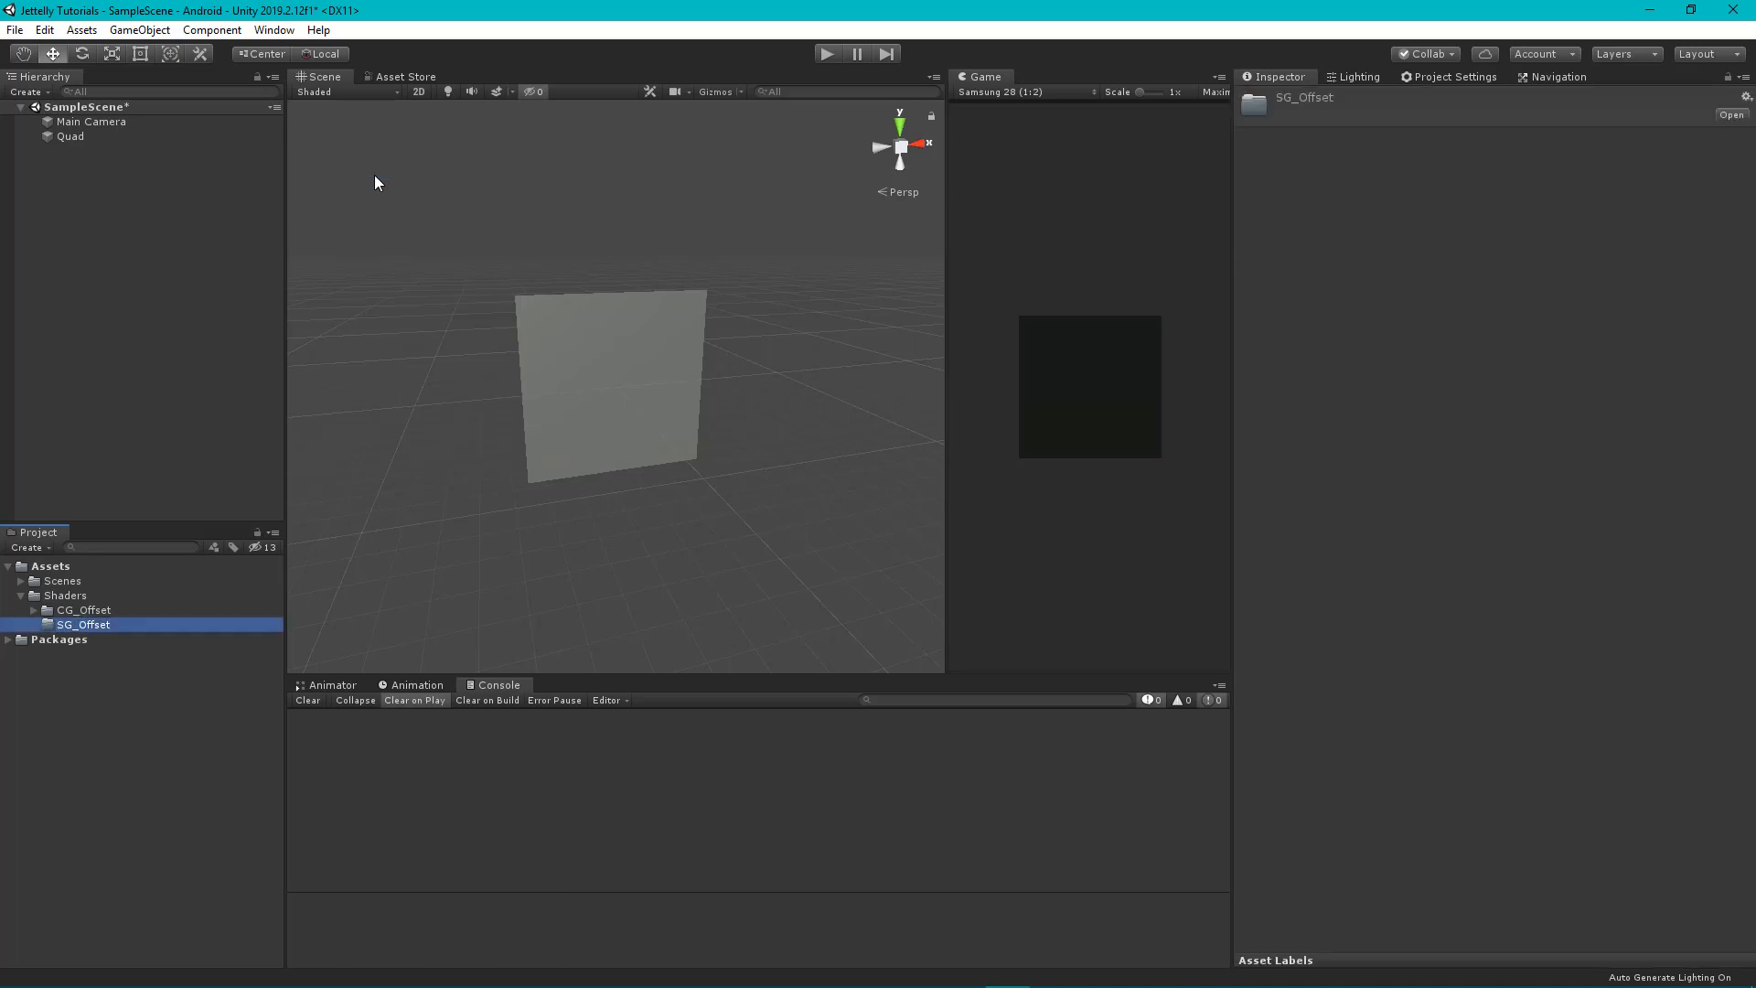
Create an unlit shader graph named SG_Offset inside the SG_Offset folder
right_click(108, 625)
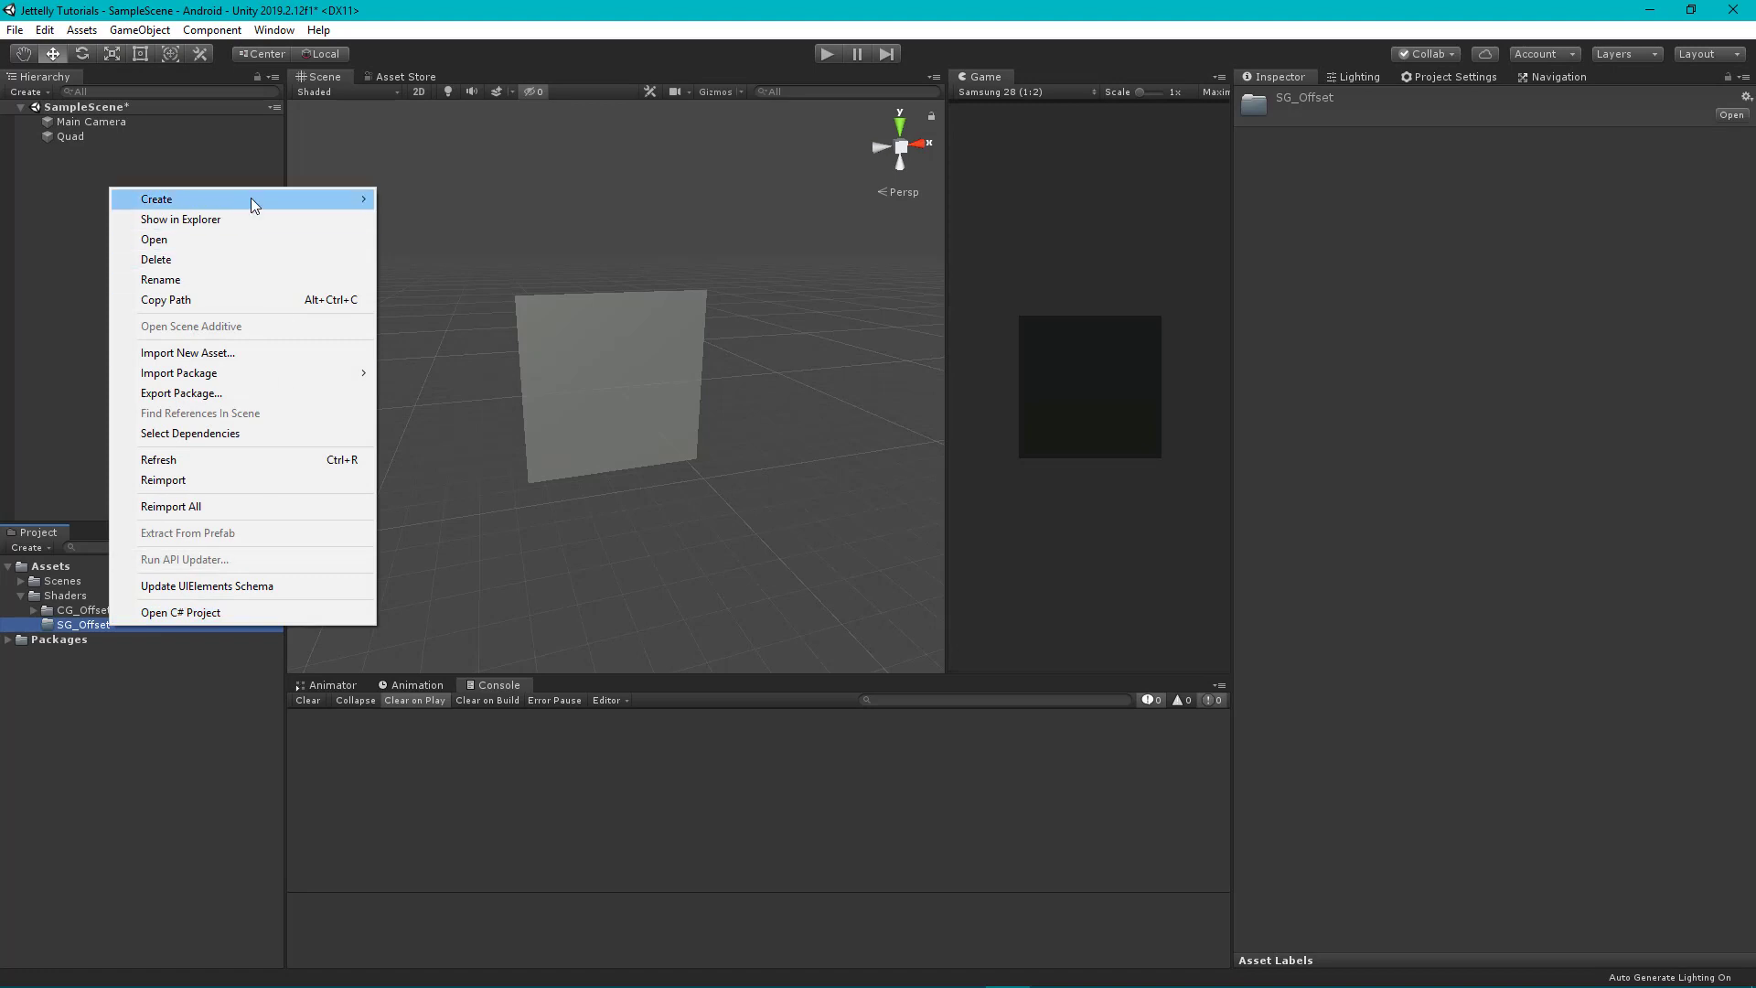
mouse_move(340, 198)
mouse_move(492, 233)
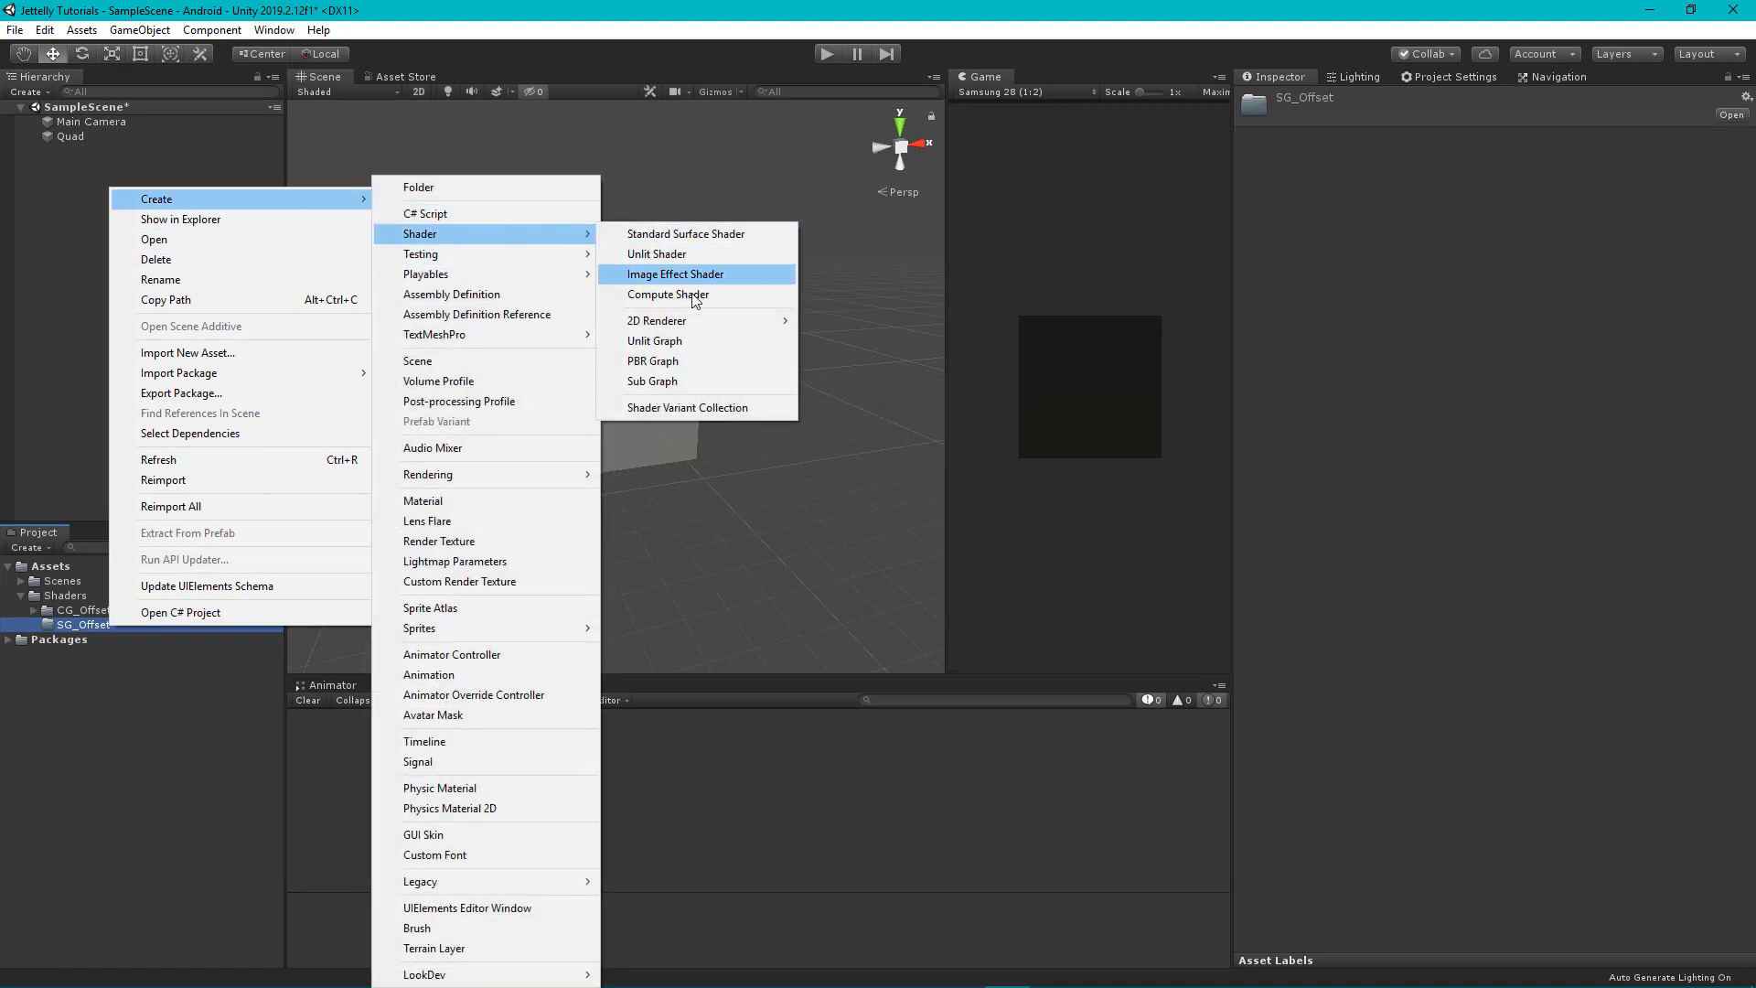
left_click(698, 342)
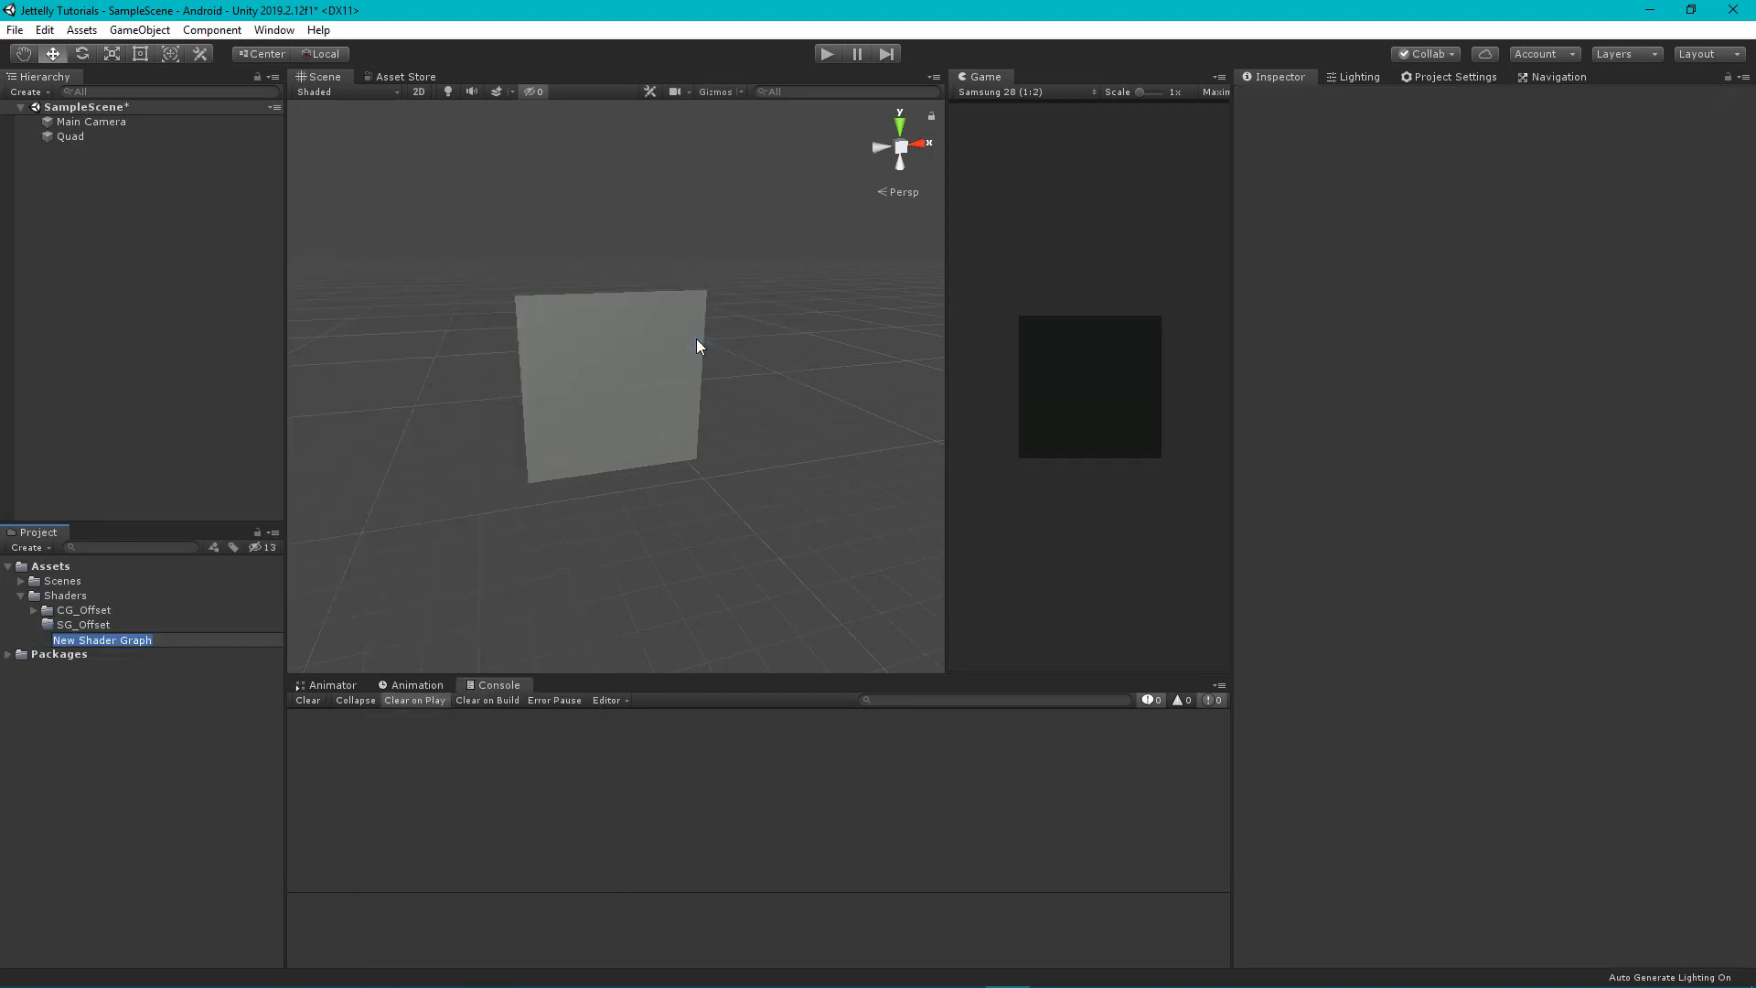
type("SG_Offset")
left_click(91, 623)
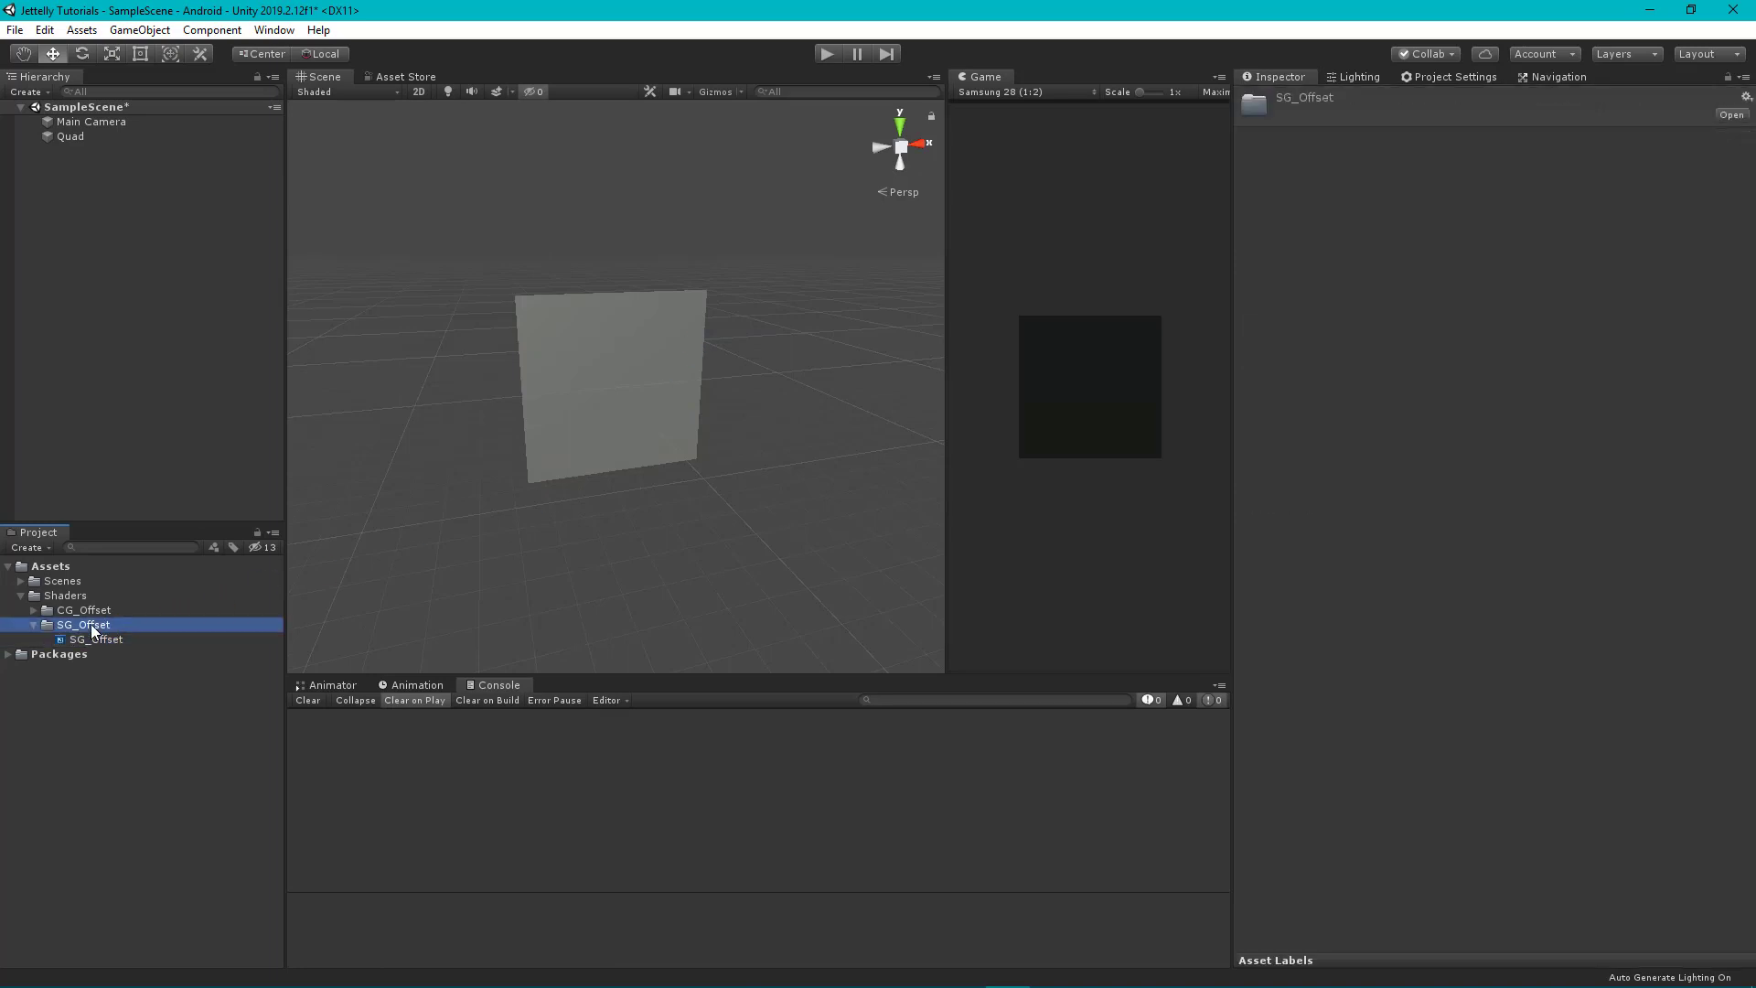
right_click(90, 624)
Create an SG_Offset material using the Shader Graphs/SG_Offset shader
mouse_move(260, 200)
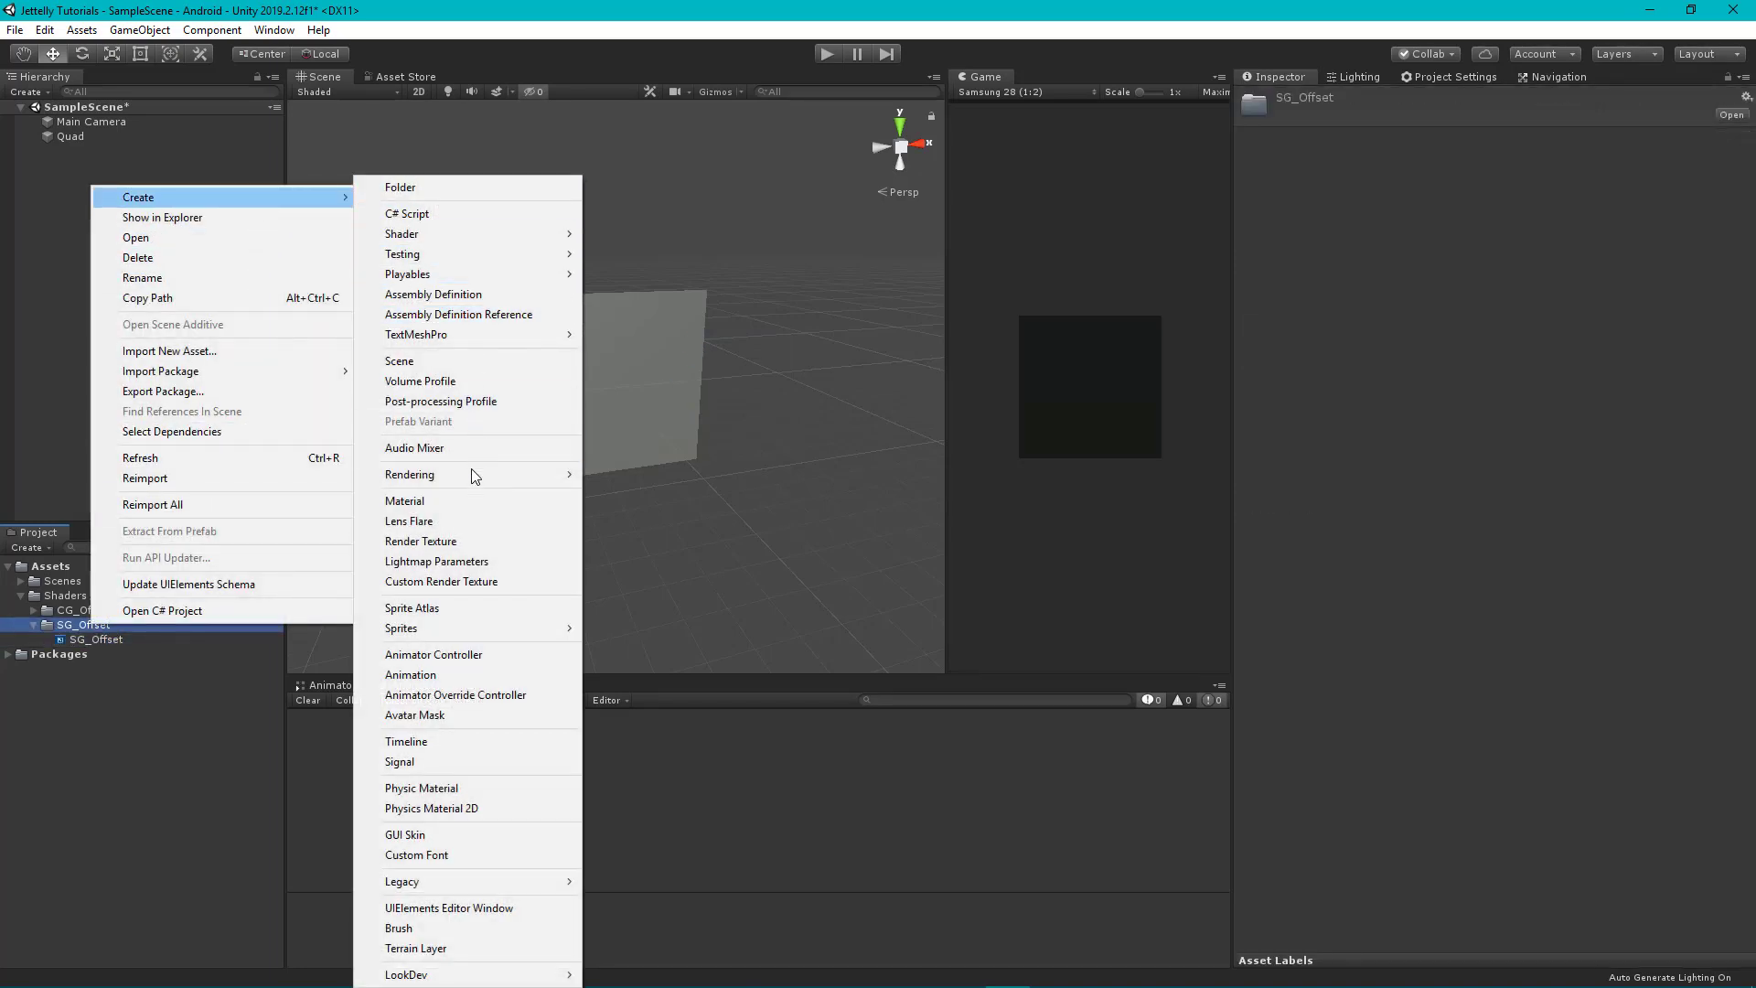
left_click(469, 500)
type("SG_")
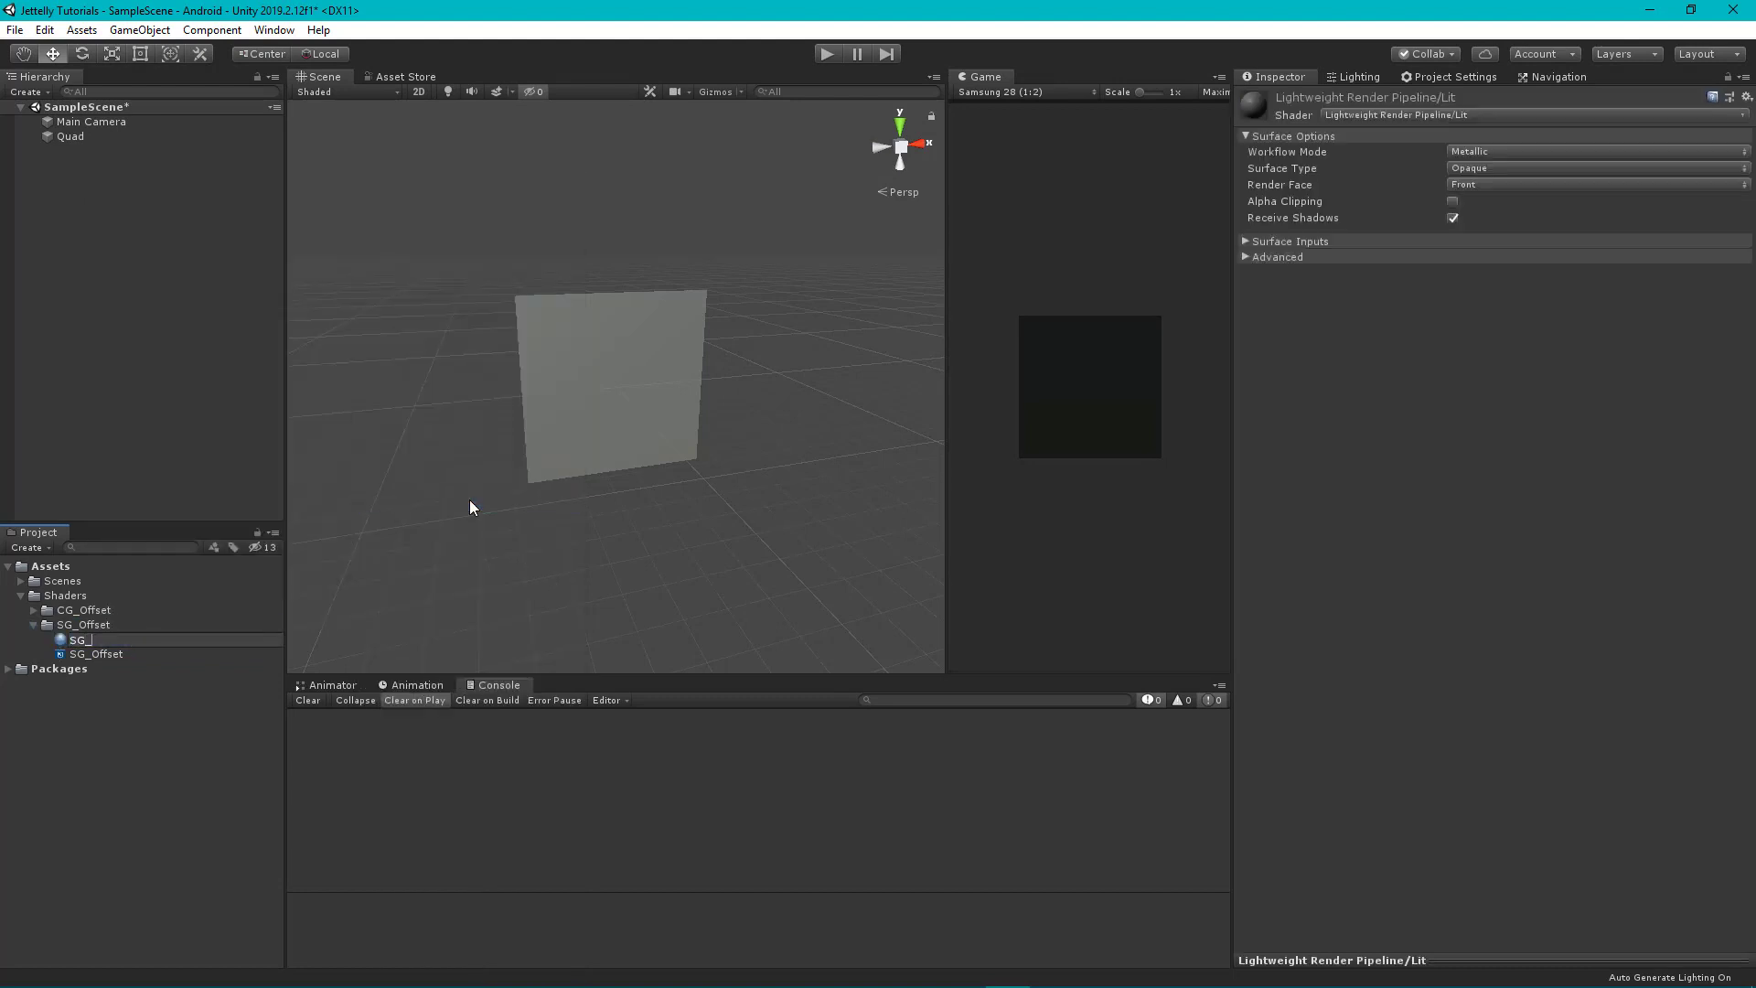
type("Offset")
key("Return")
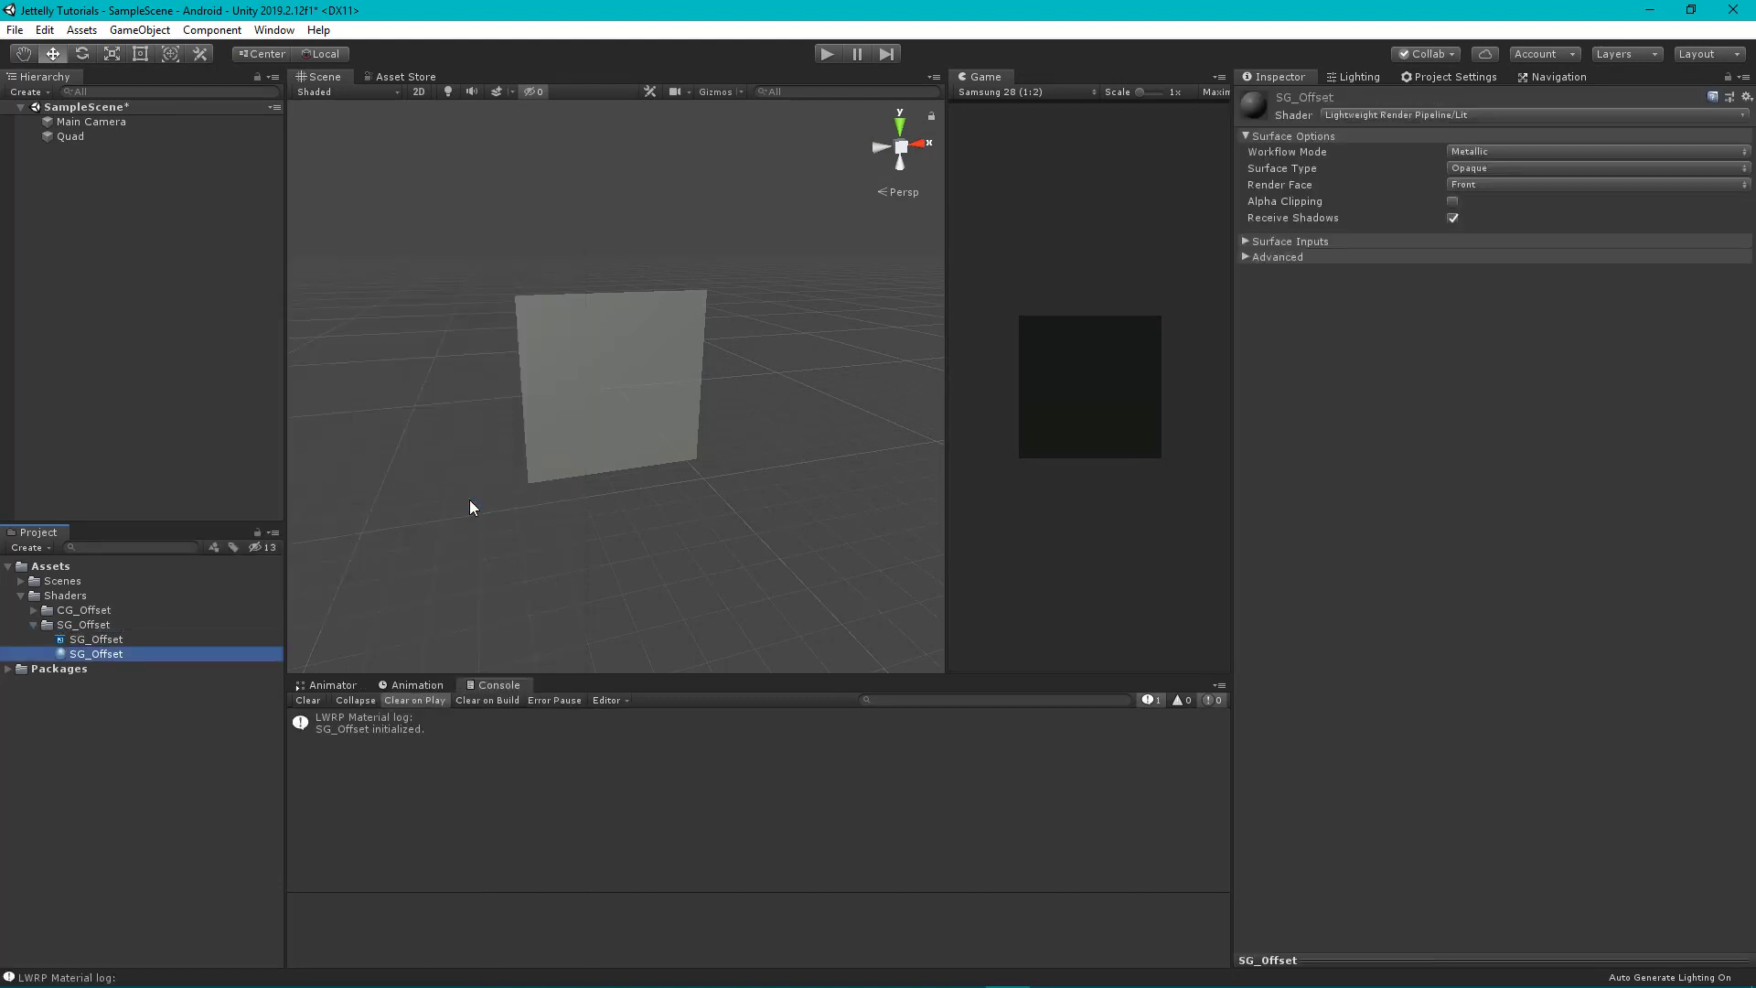
left_click(1362, 115)
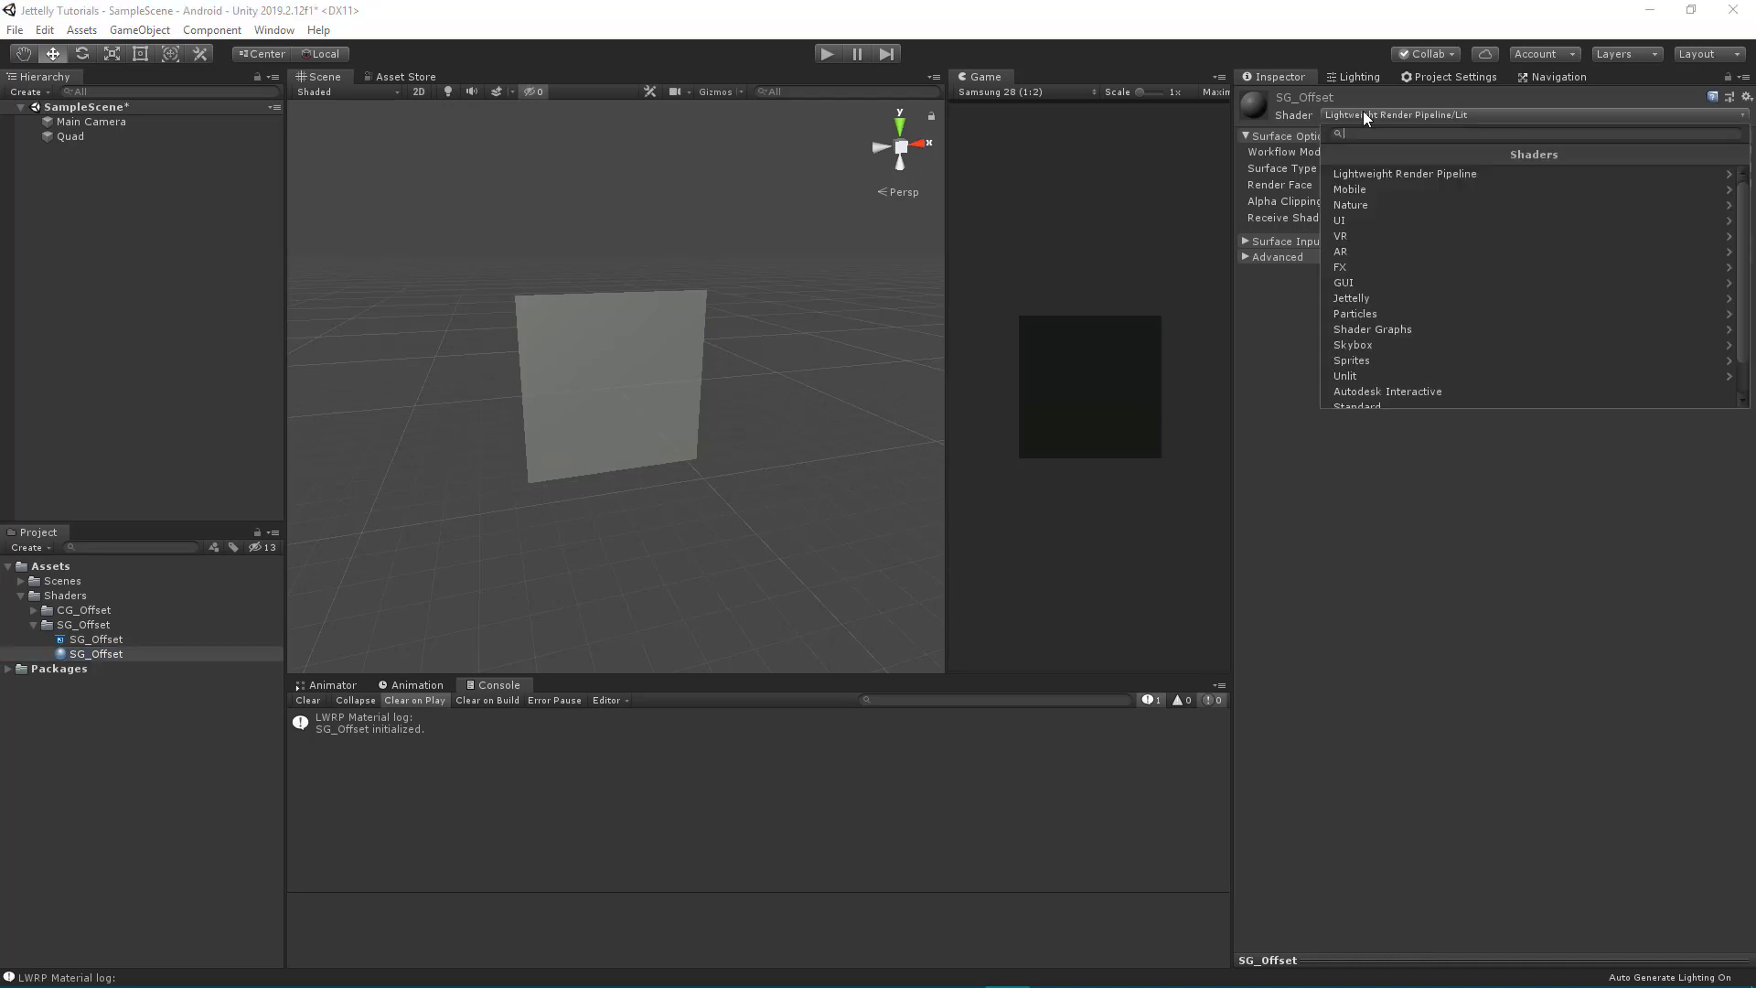
left_click(1394, 328)
left_click(1383, 174)
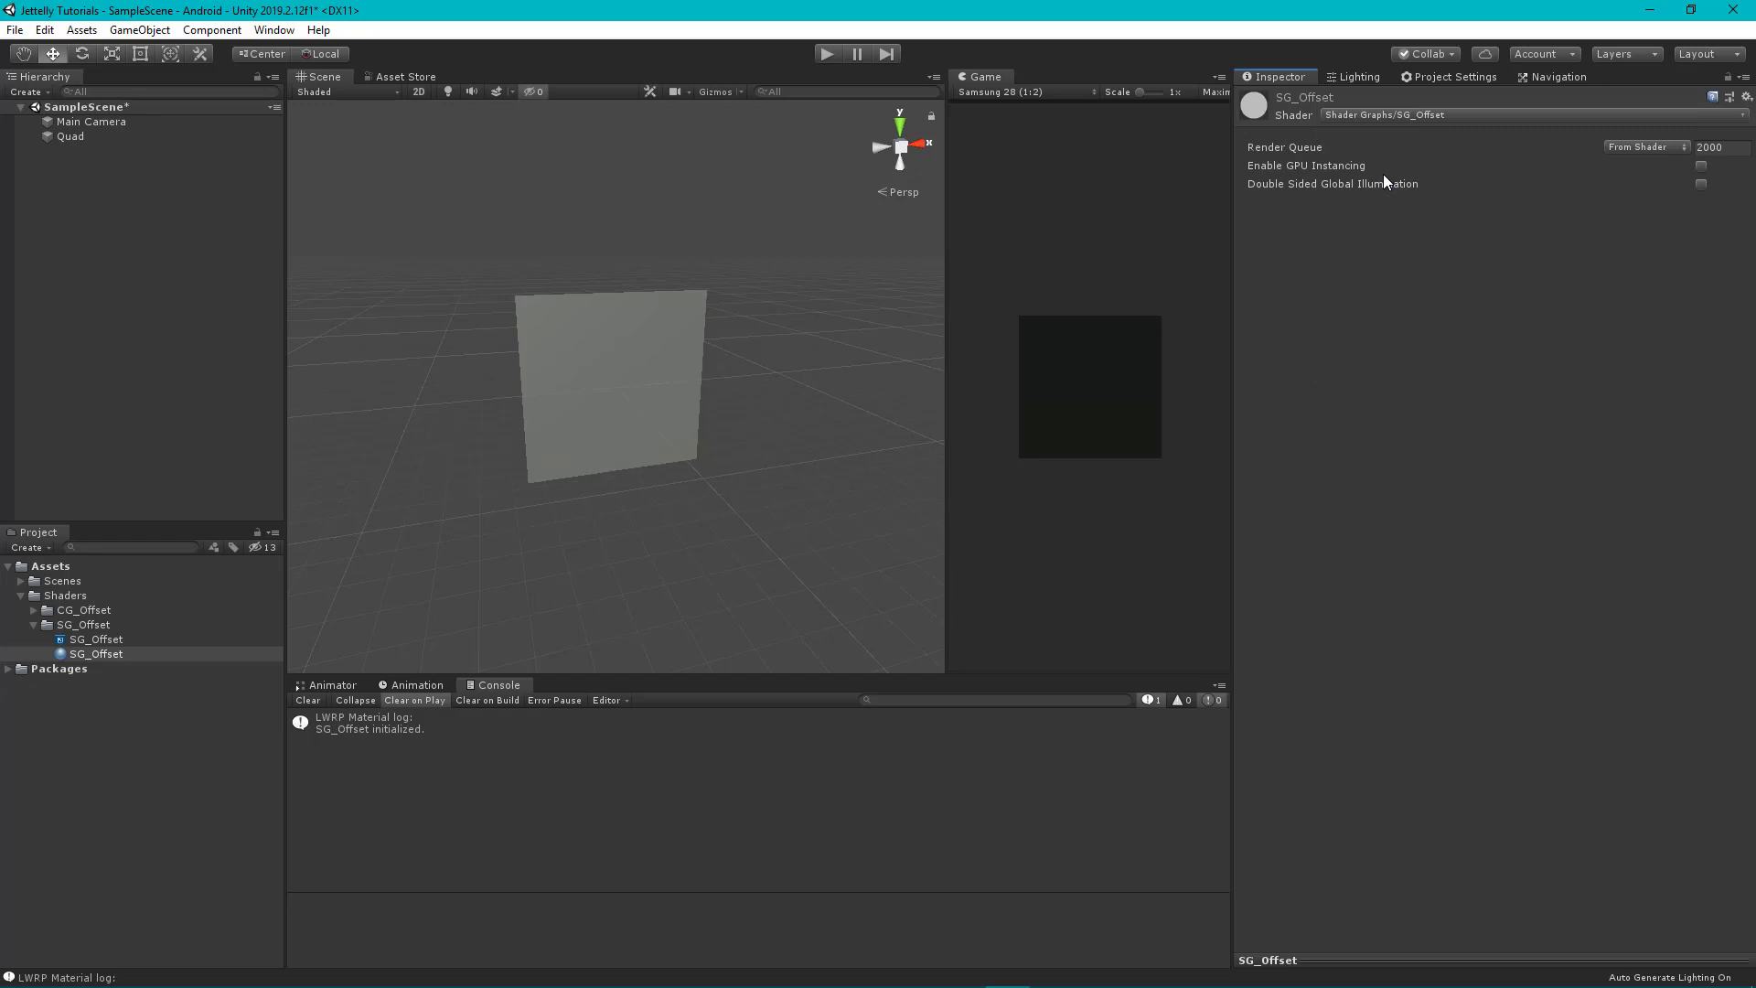
Apply the SG_Offset material to the Quad and select the SG_Offset shader graph
left_click_drag(95, 651, 593, 386)
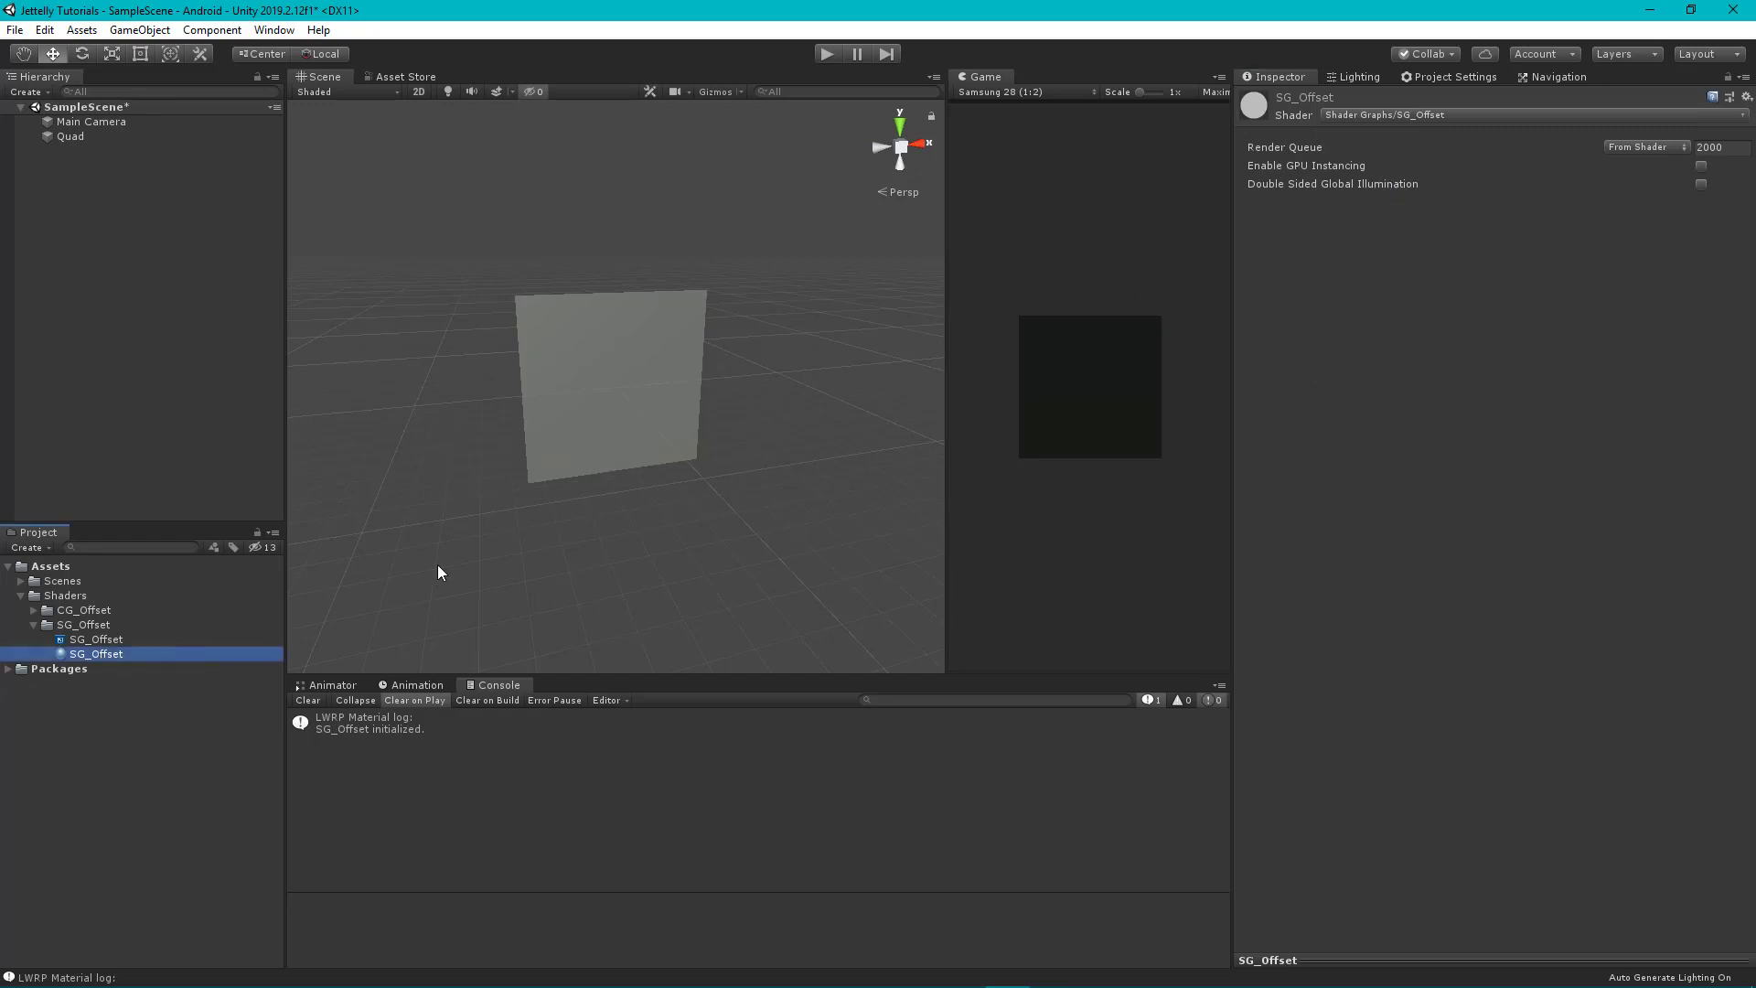
left_click_drag(535, 564, 574, 584, "alt")
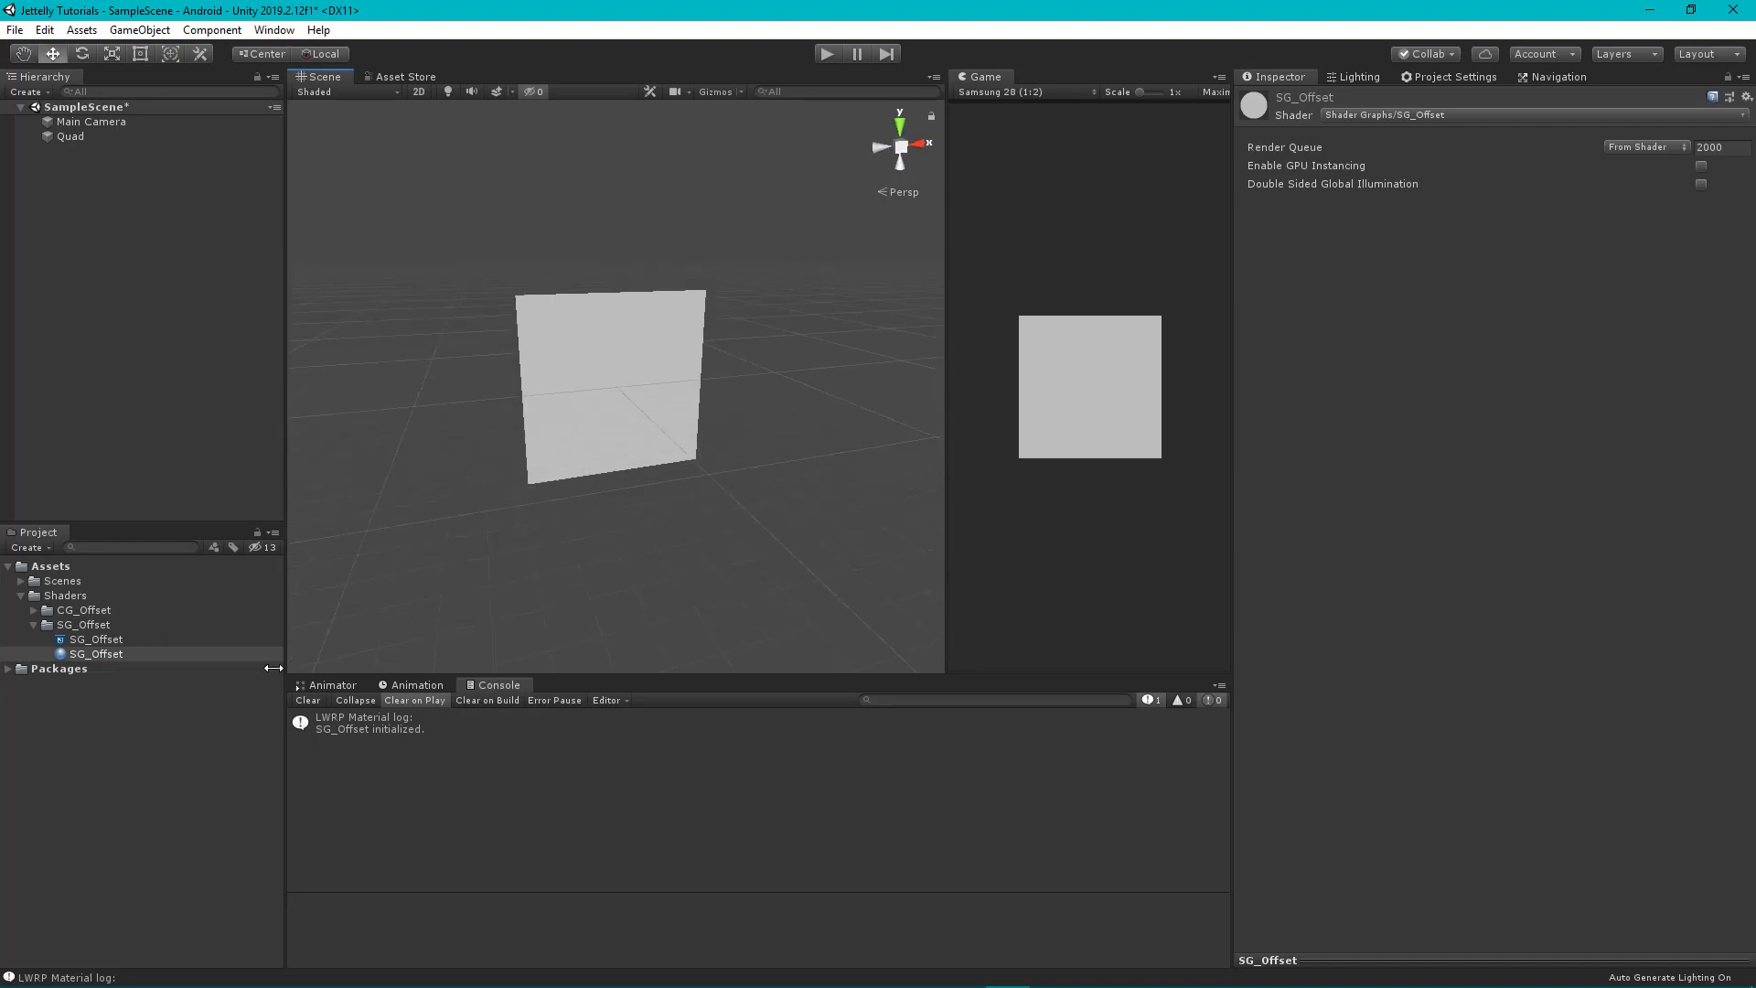
left_click(97, 638)
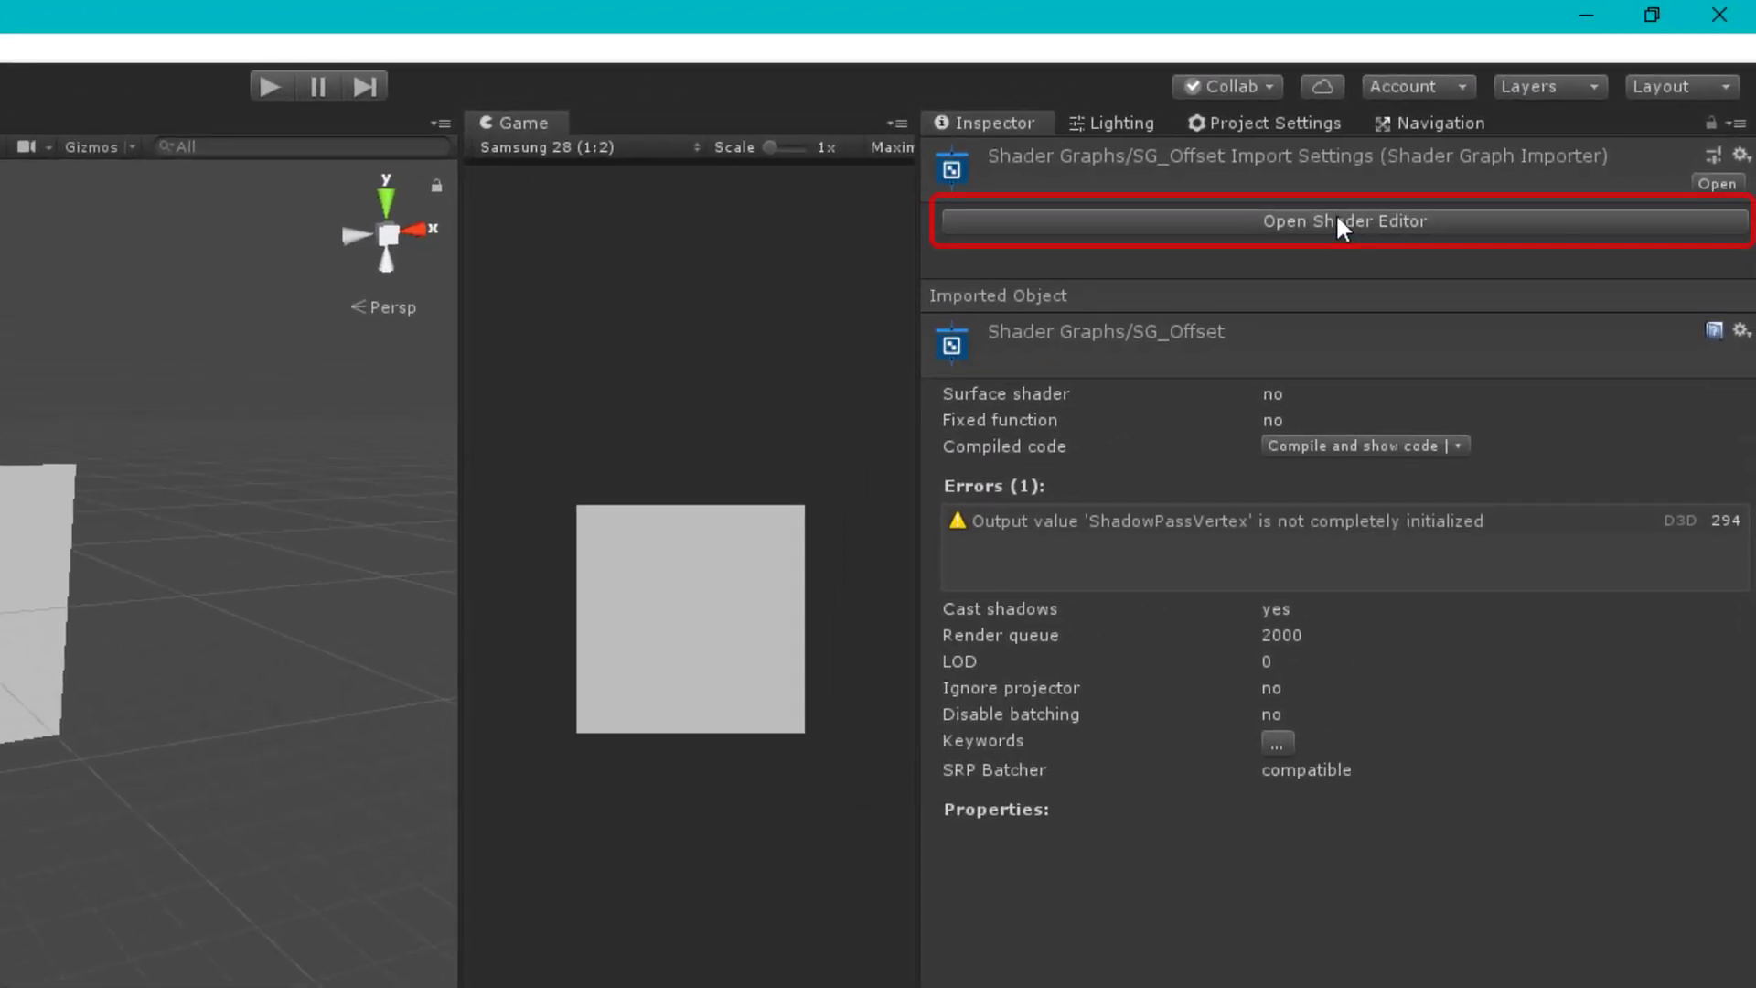
Open SG_Offset in the Shader Editor, add a Texture2D property named MainTex, and drop it onto the canvas
left_click(1337, 218)
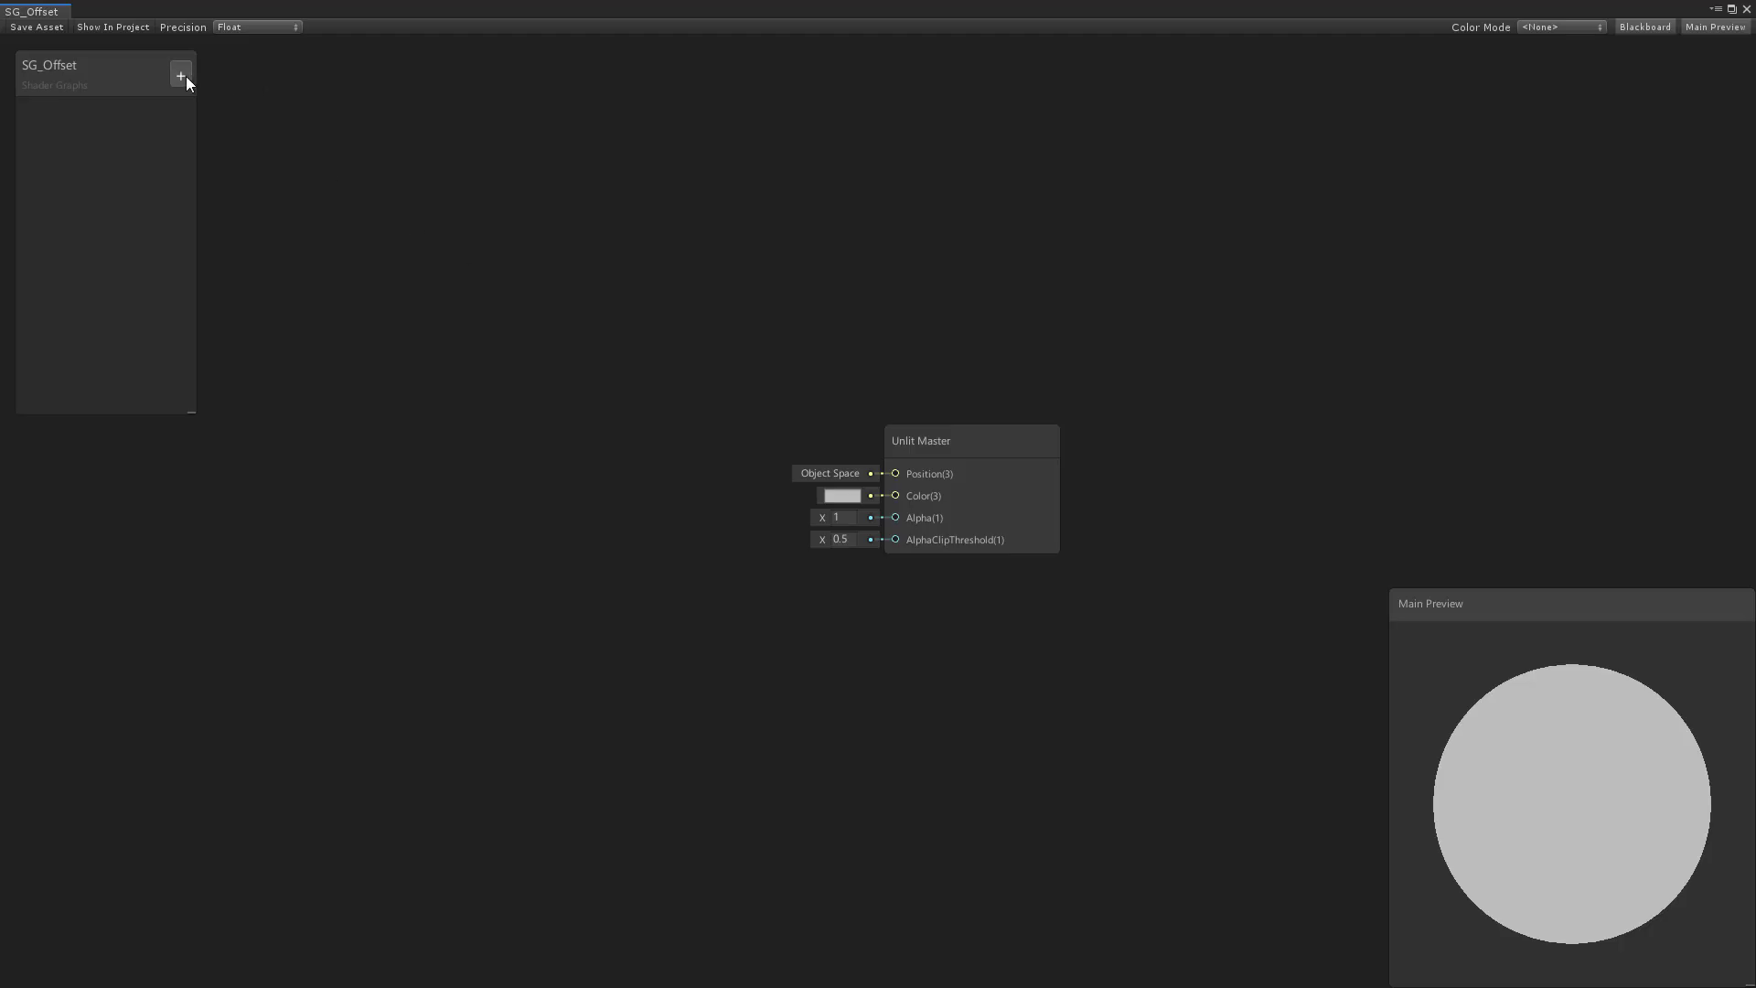
left_click(186, 78)
left_click(253, 190)
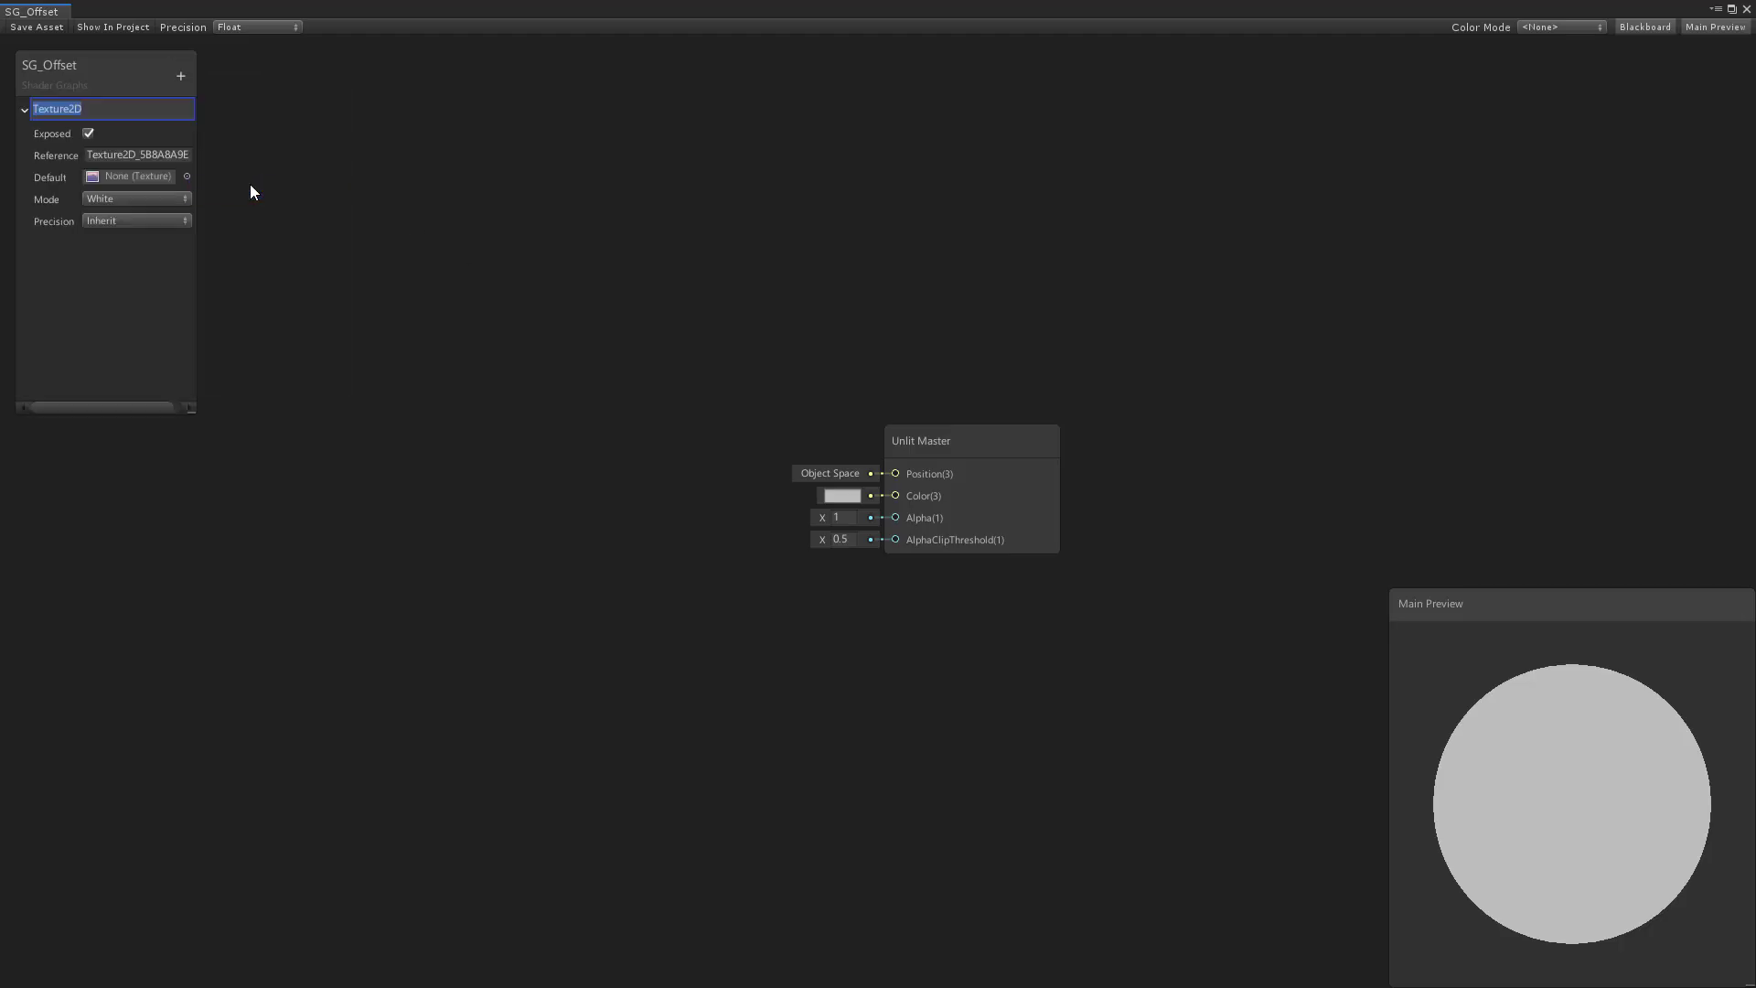
type("MainTex")
key("Return")
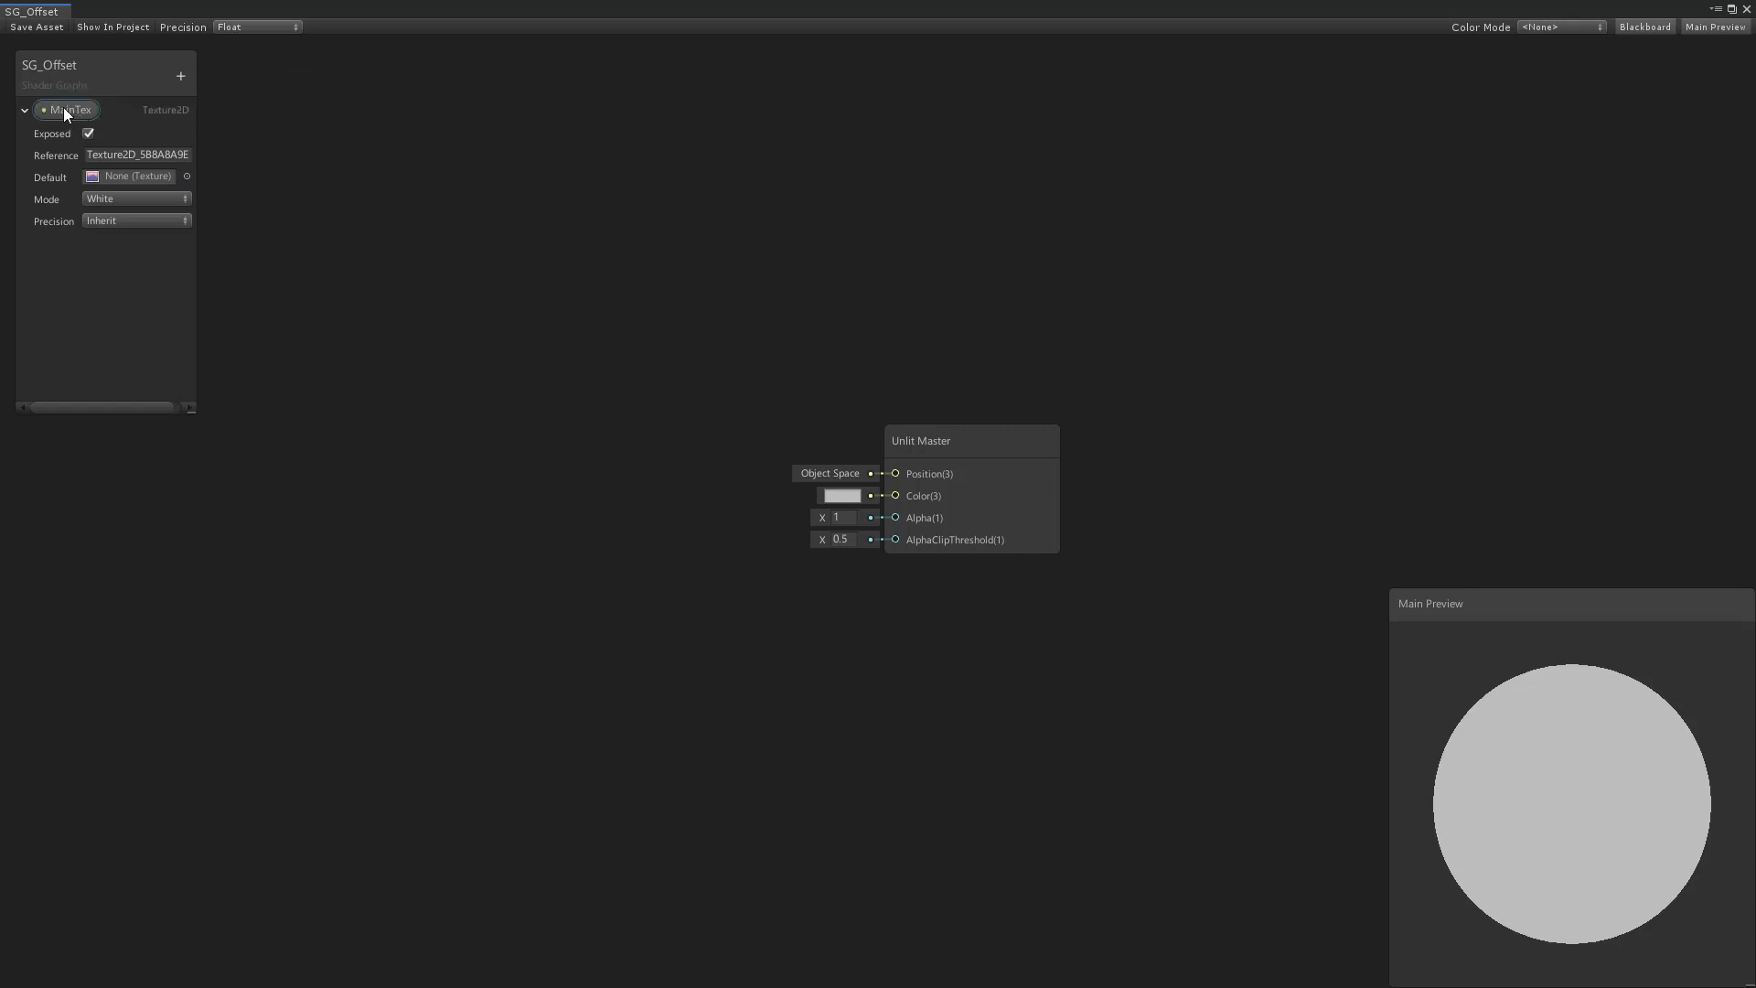
left_click_drag(63, 107, 563, 384)
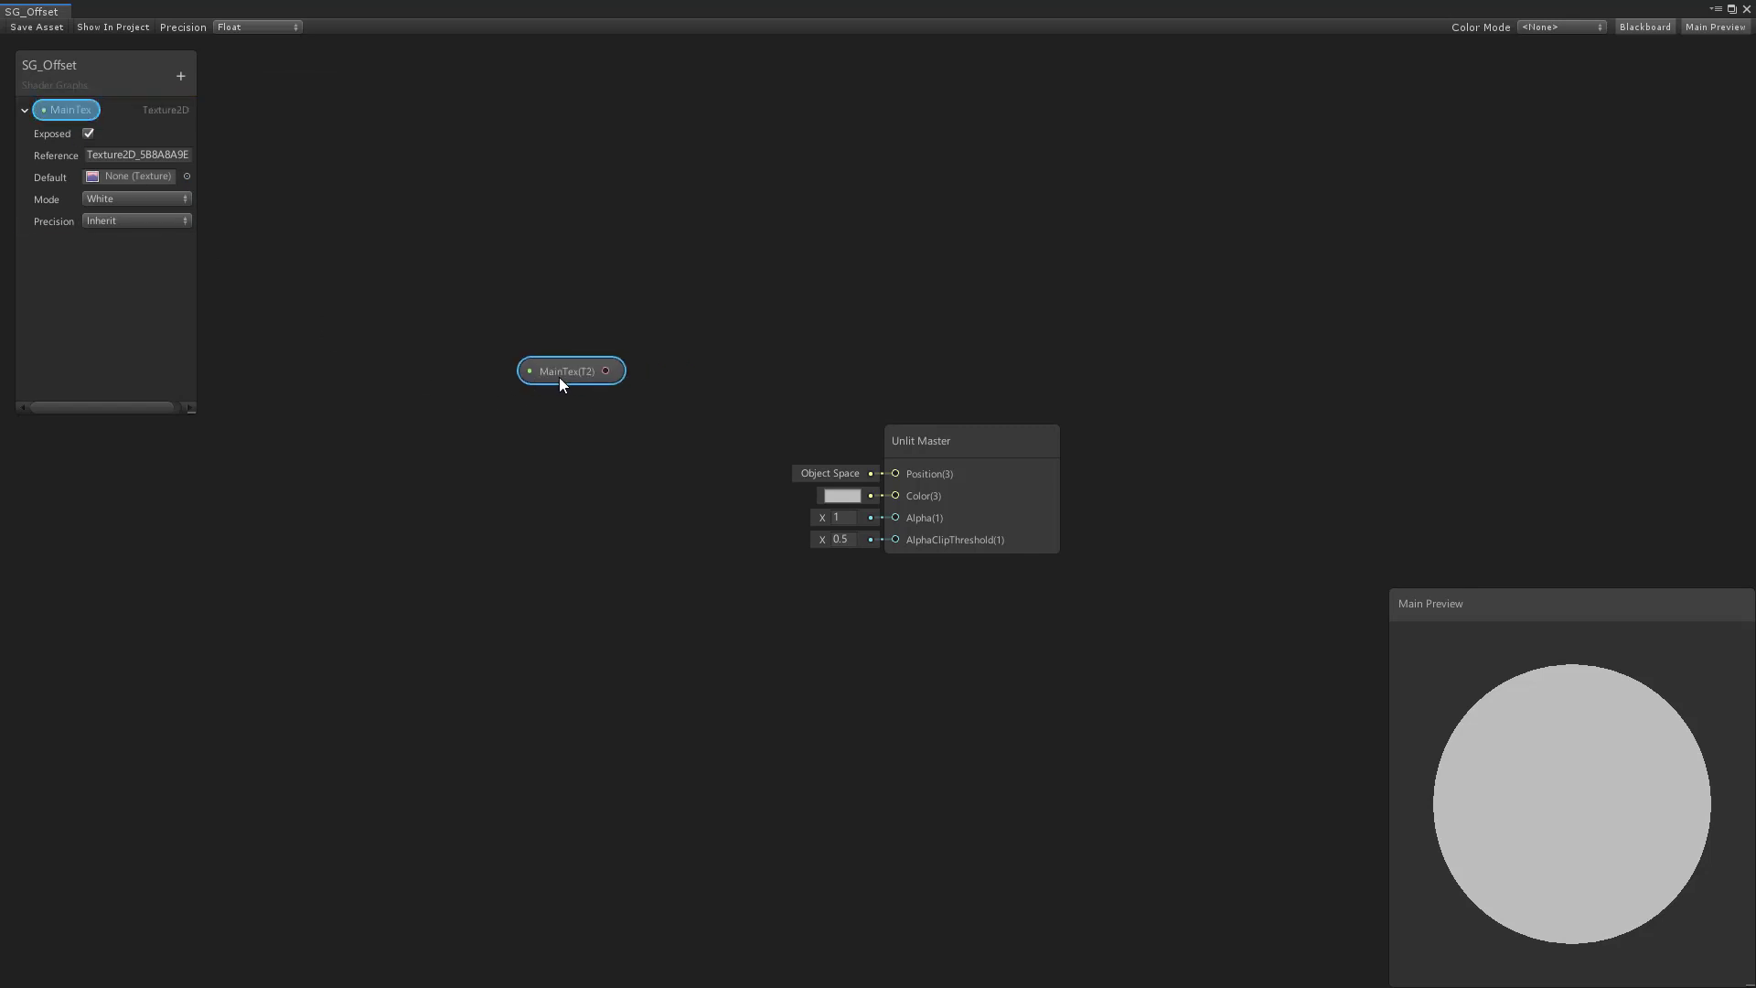
left_click(601, 537)
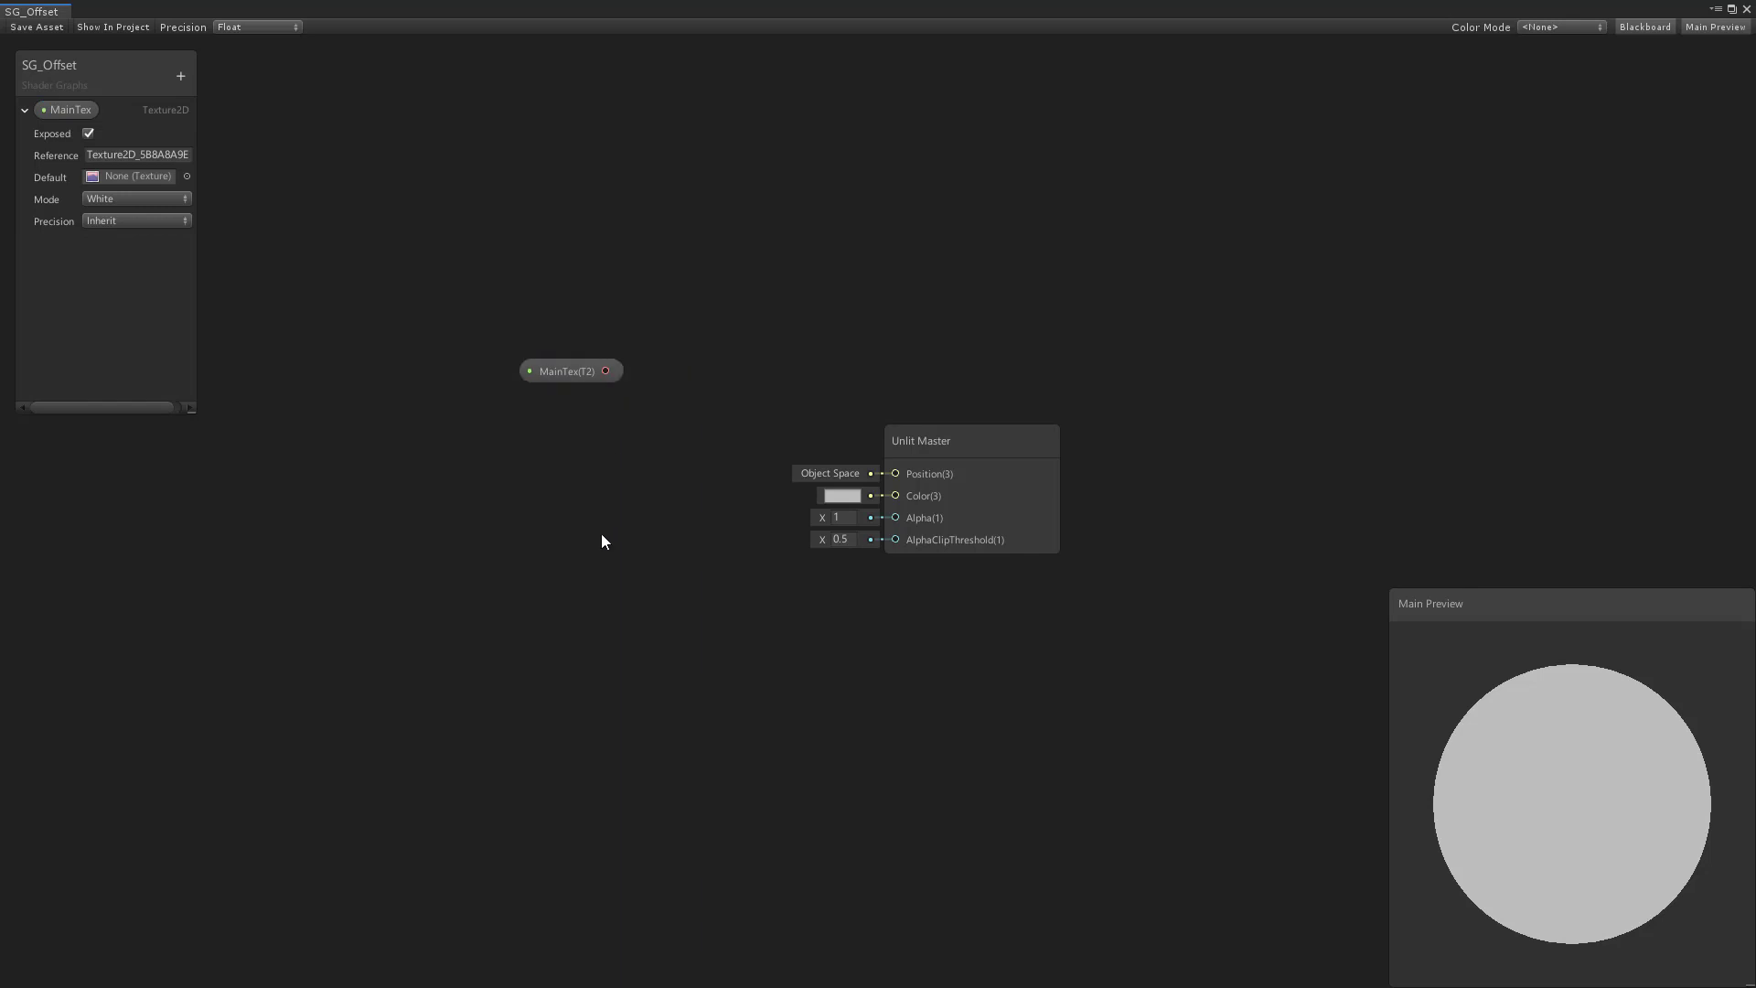
Add a Sample Texture 2D node, wiring MainTex into its Texture and its RGBA into Unlit Master Color
key("space")
type("sam")
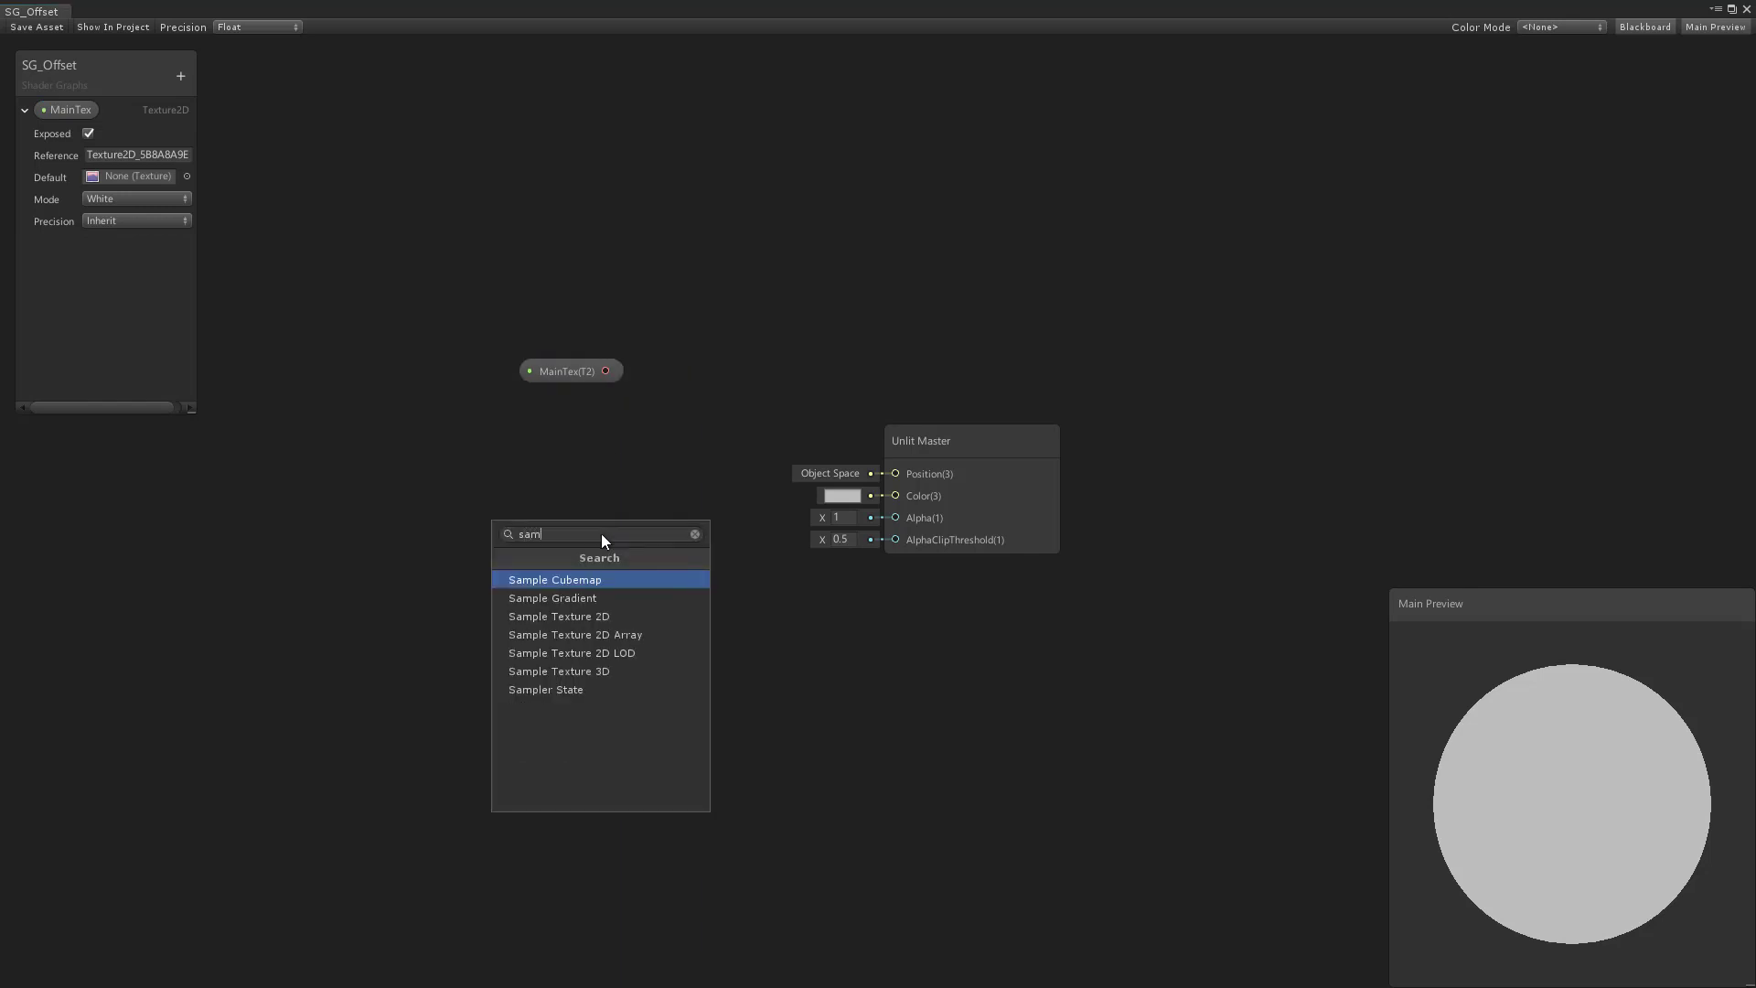
key("Down")
key("Down")
key("Return")
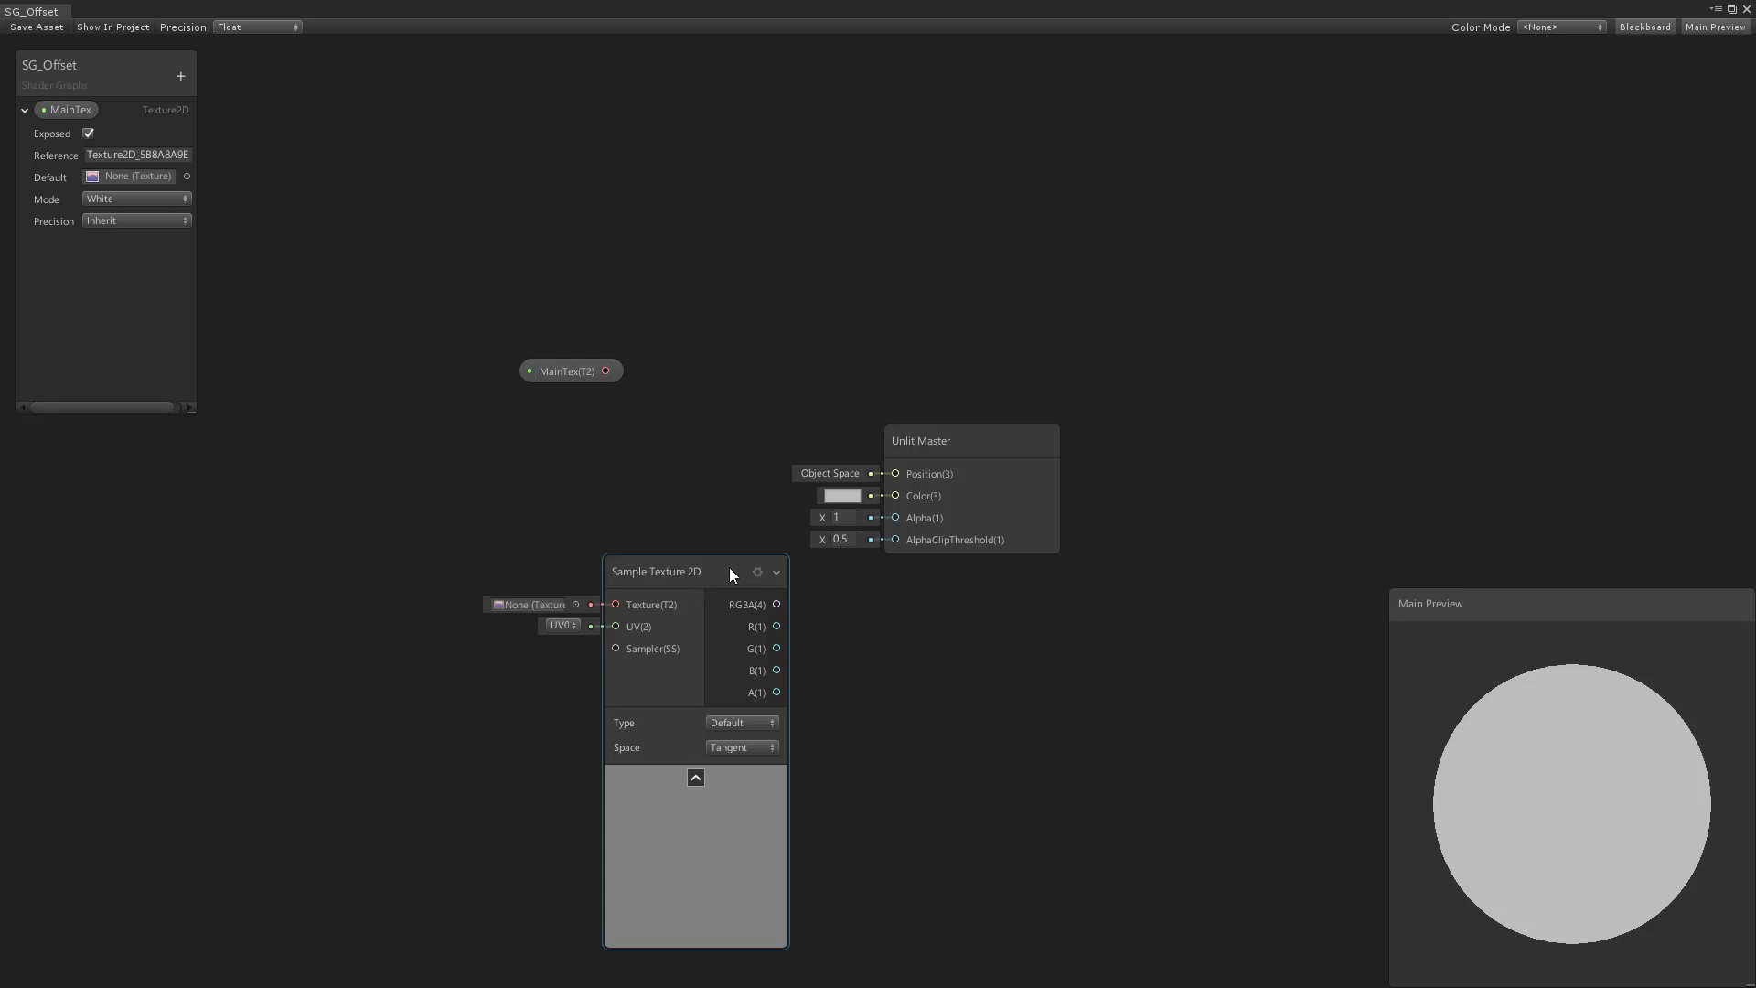
left_click_drag(942, 447, 994, 417)
left_click_drag(737, 567, 819, 560)
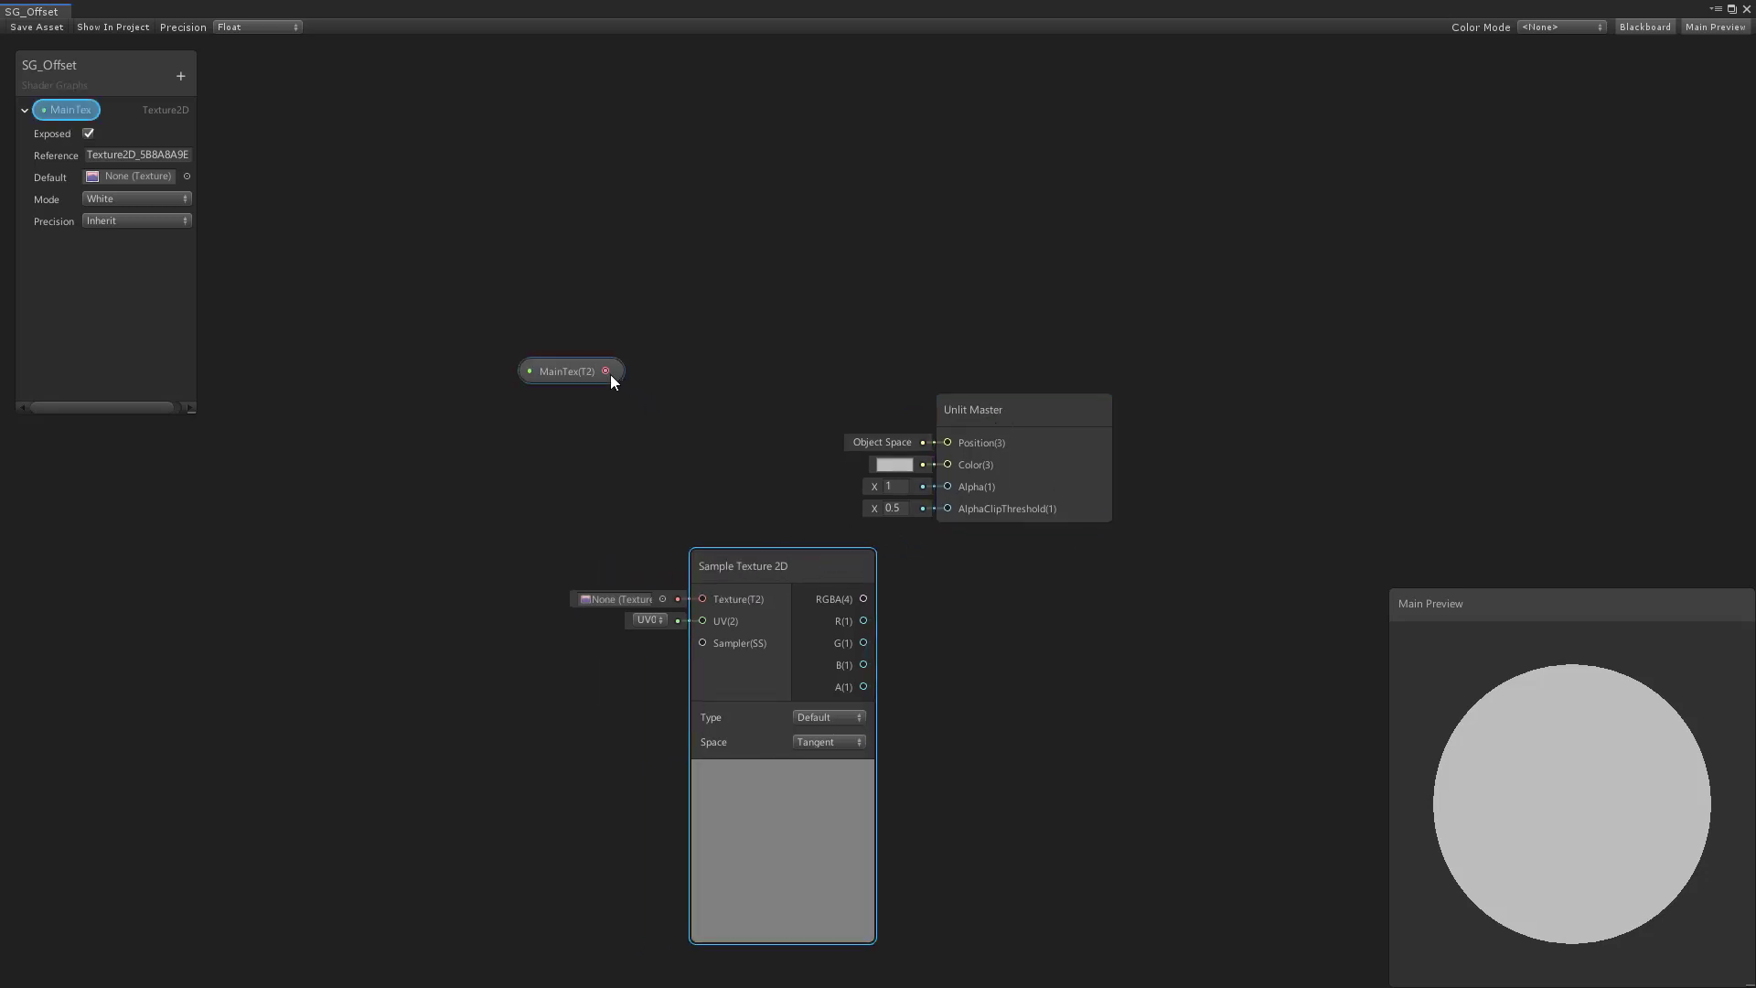
left_click_drag(607, 371, 705, 606)
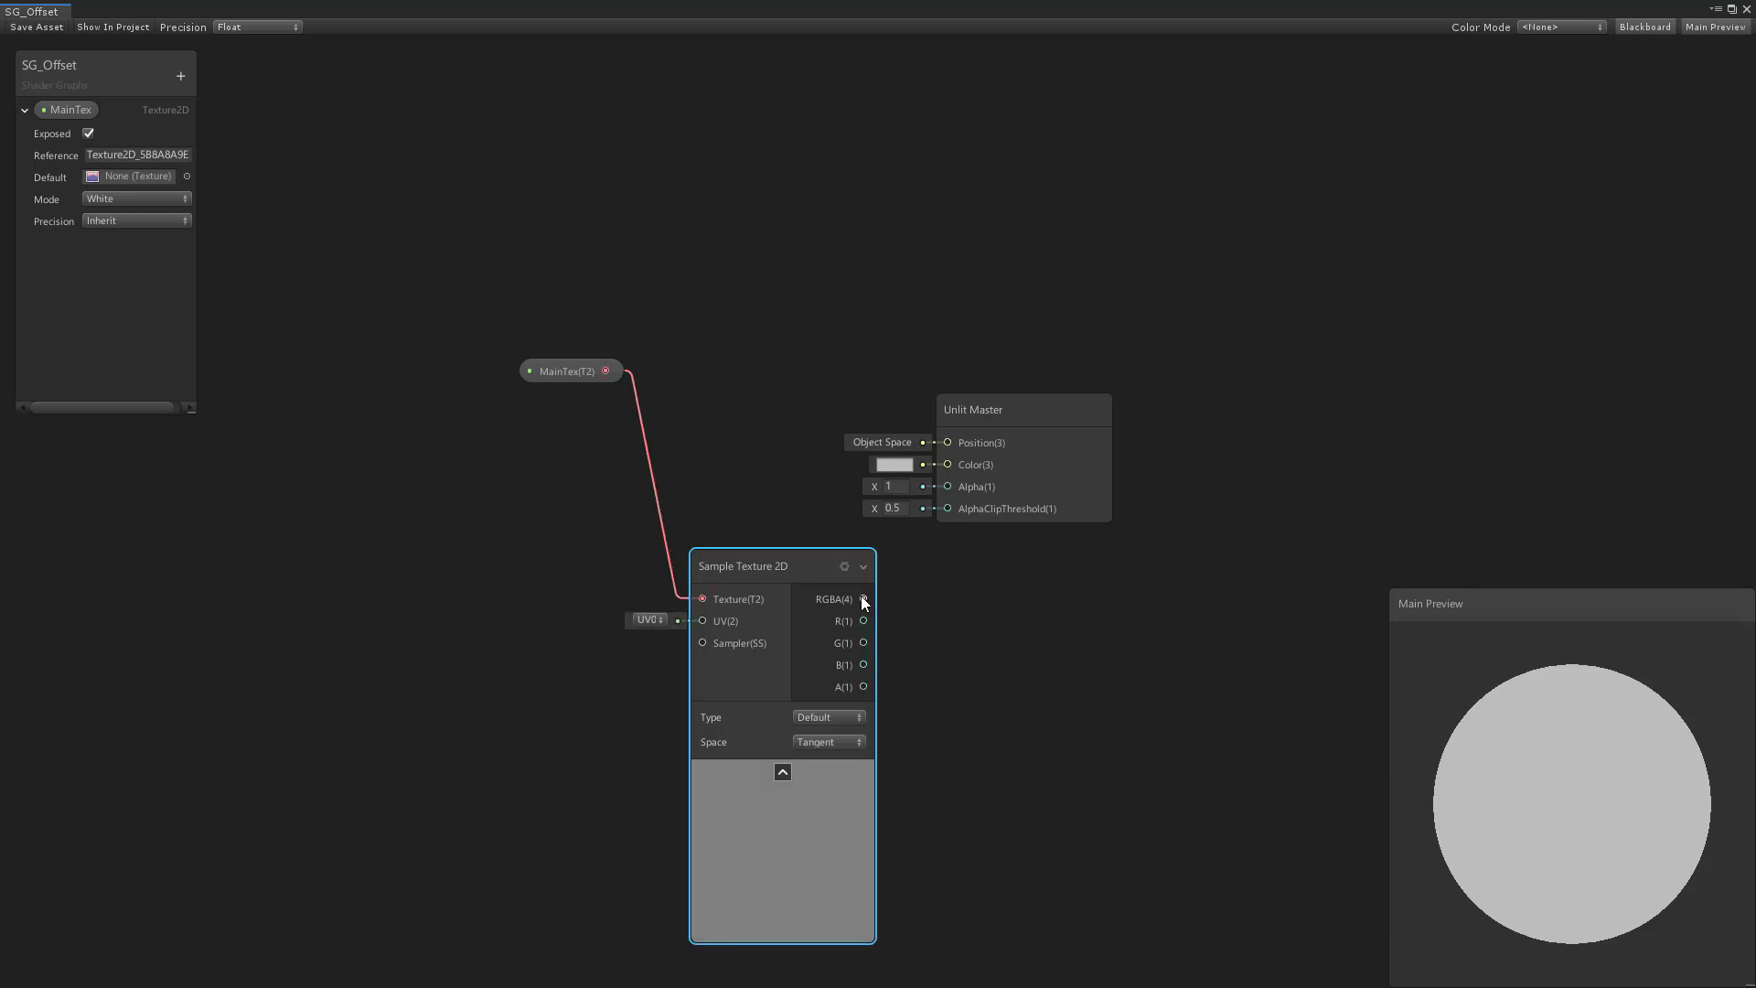
left_click_drag(862, 598, 941, 465)
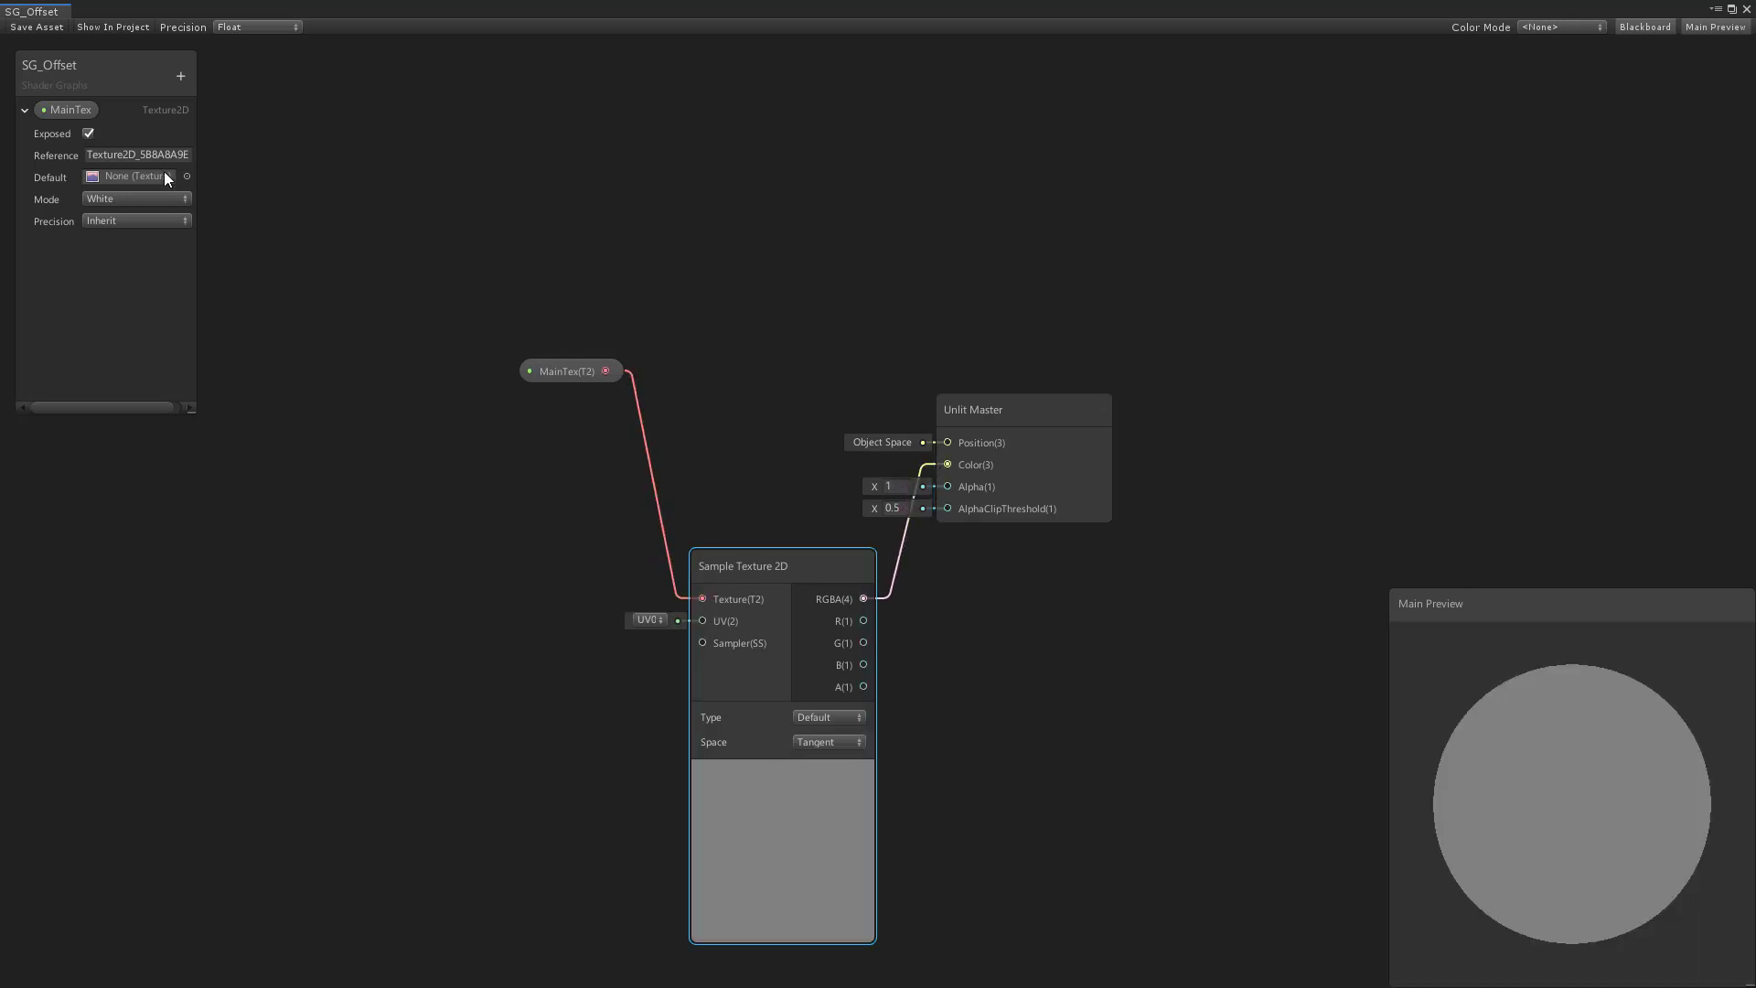
Set MainTex's default texture to Default-Checker-Gray and tidy the node layout
left_click(188, 174)
left_click(885, 122)
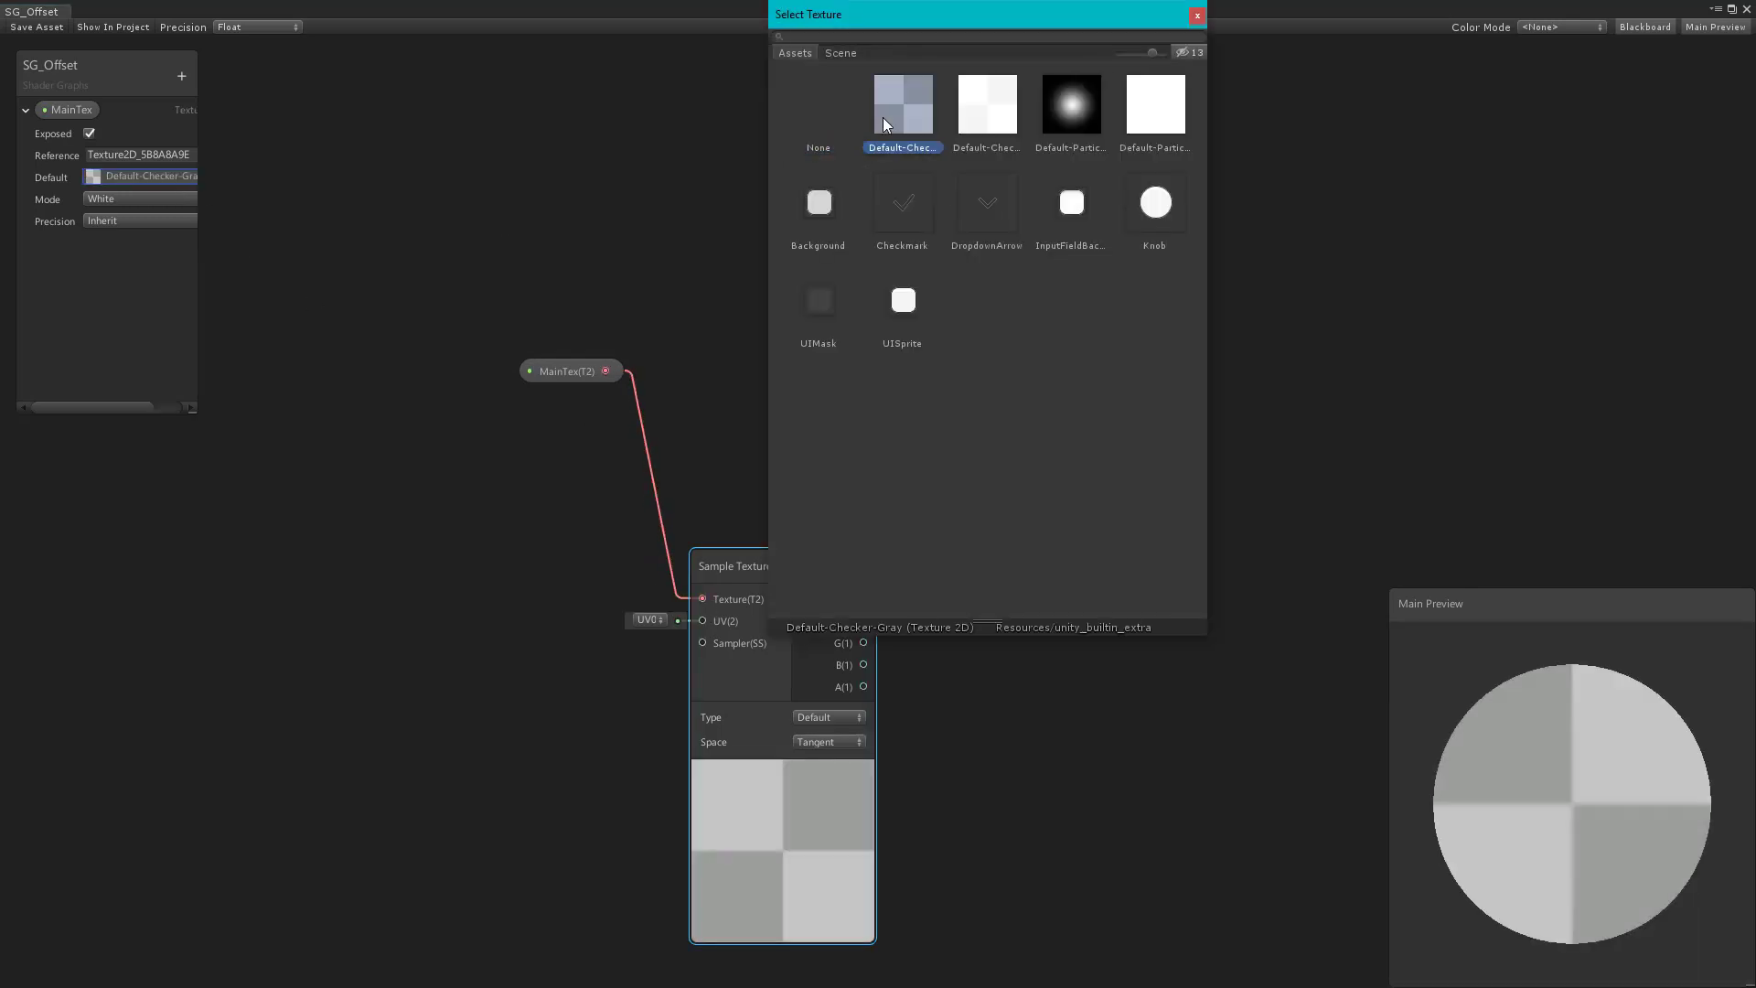
left_click(1196, 15)
middle_click_drag(772, 463, 810, 242)
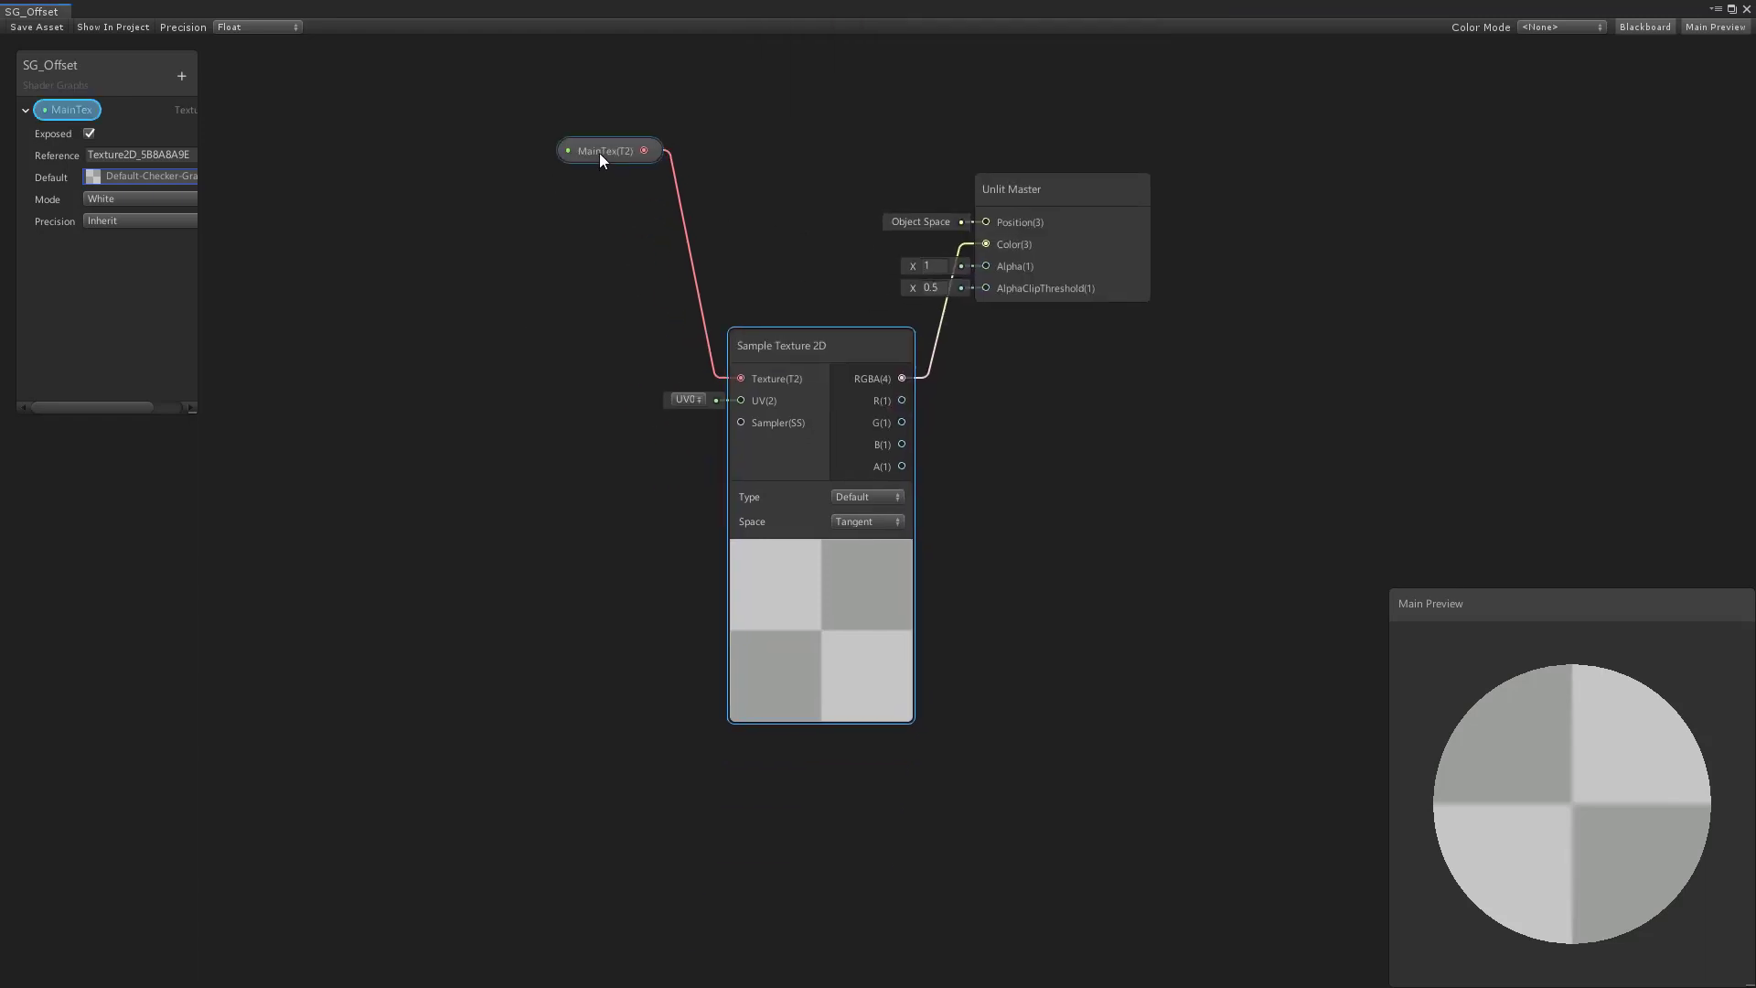
left_click_drag(600, 151, 591, 314)
left_click_drag(1043, 195, 1092, 263)
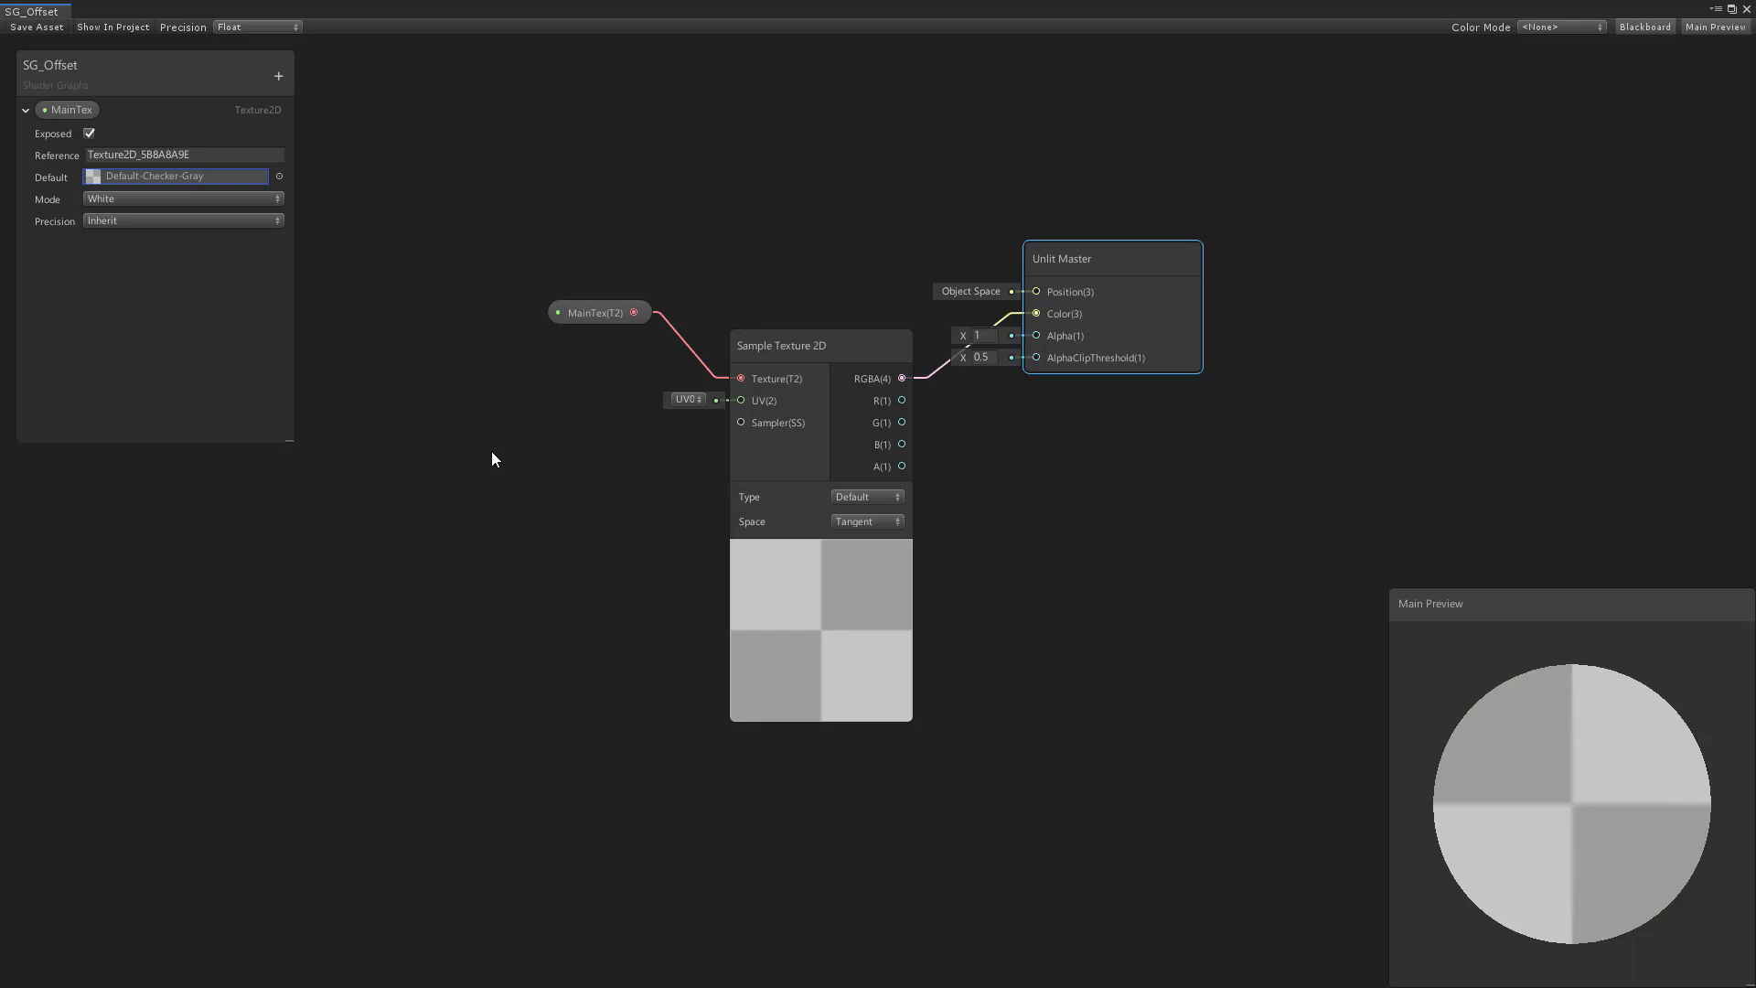
middle_click_drag(493, 464, 561, 456)
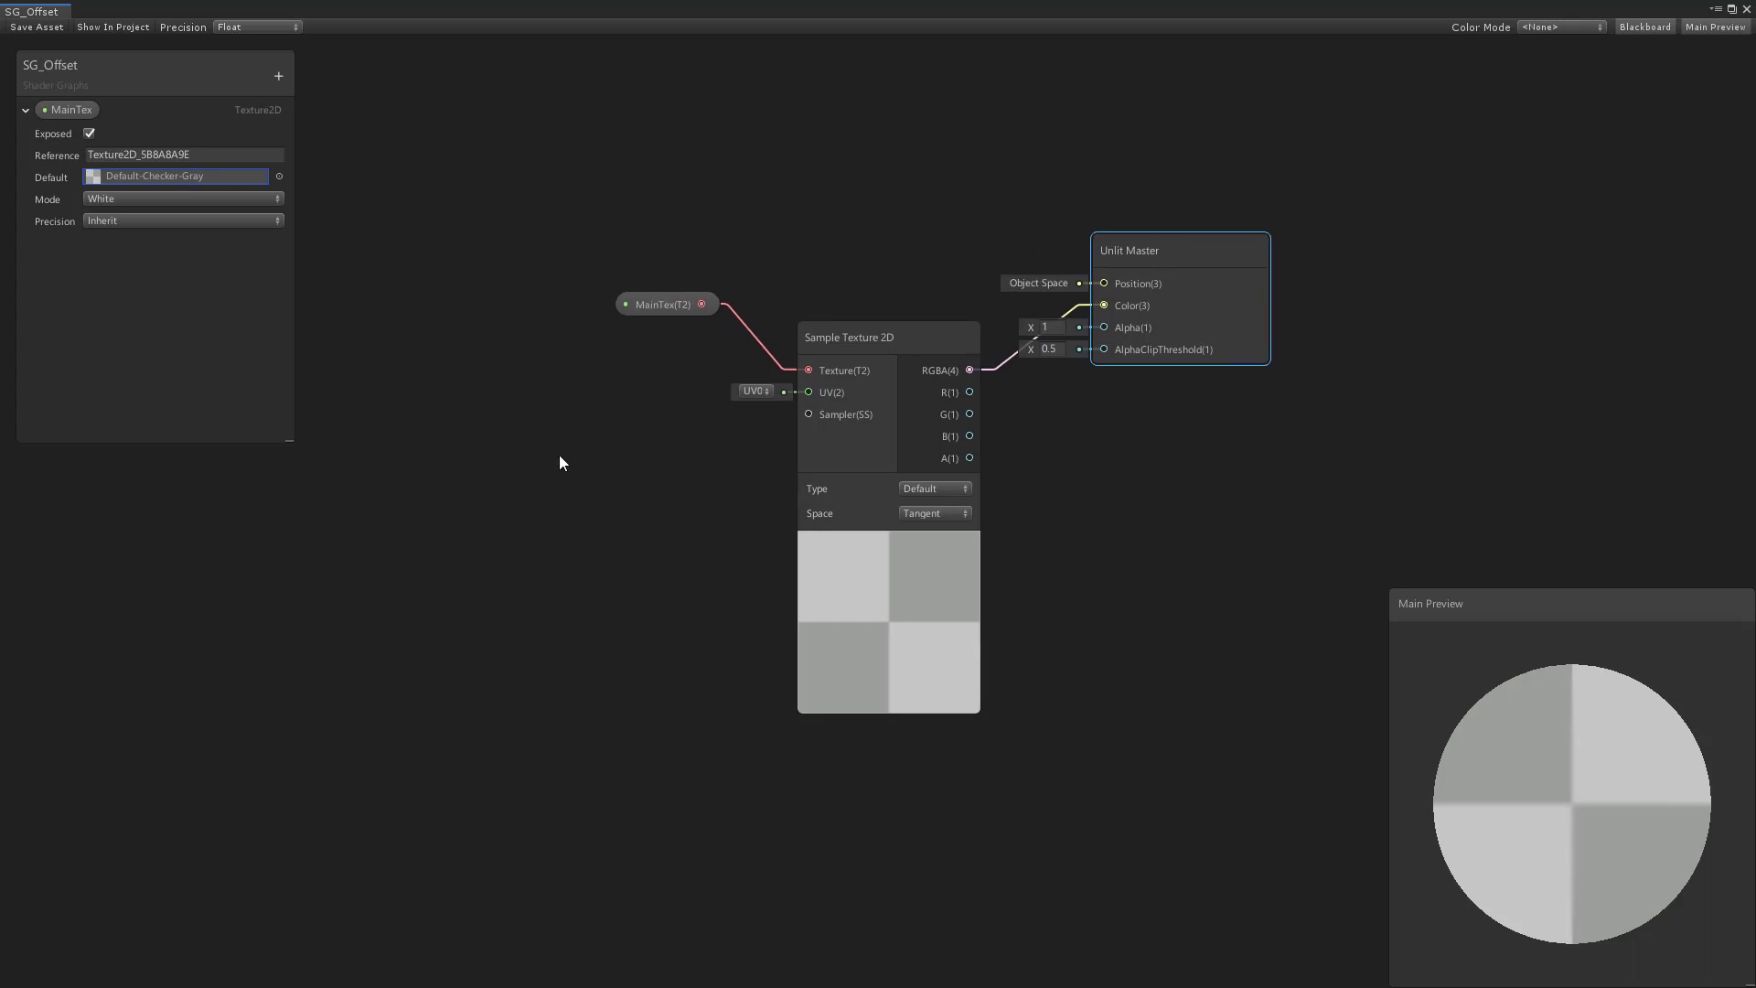
Add a Tiling And Offset node to the graph
key("space")
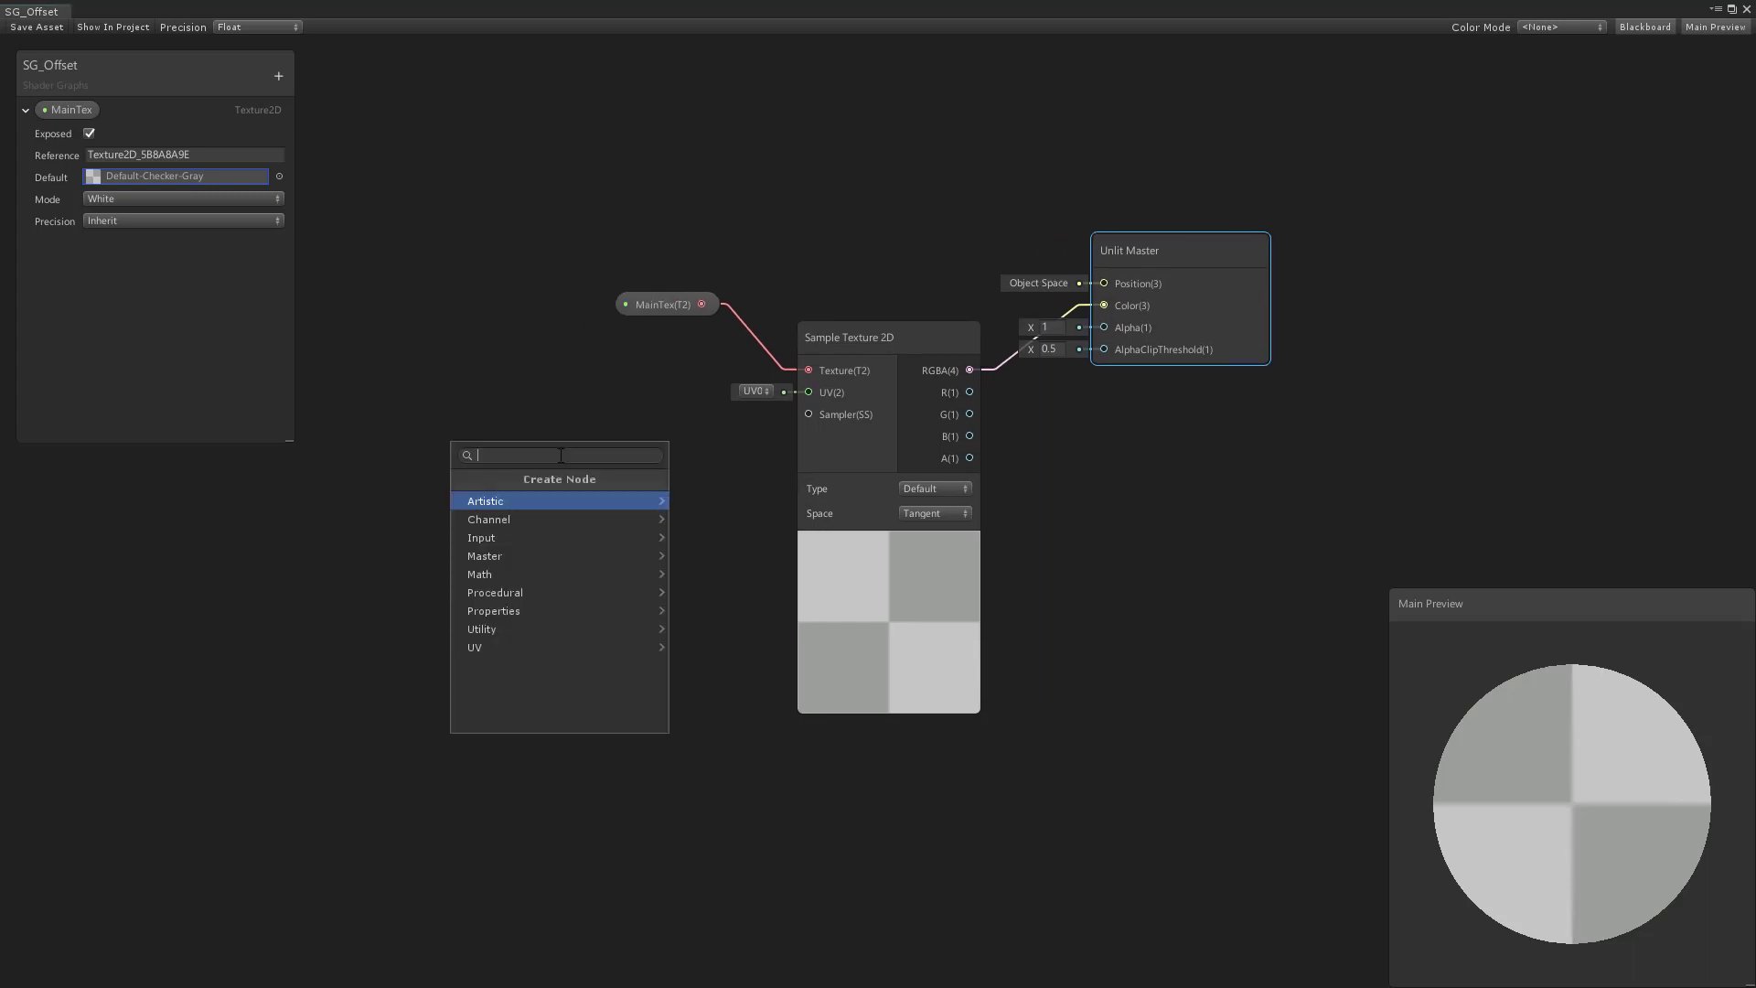
type("tili")
key("Return")
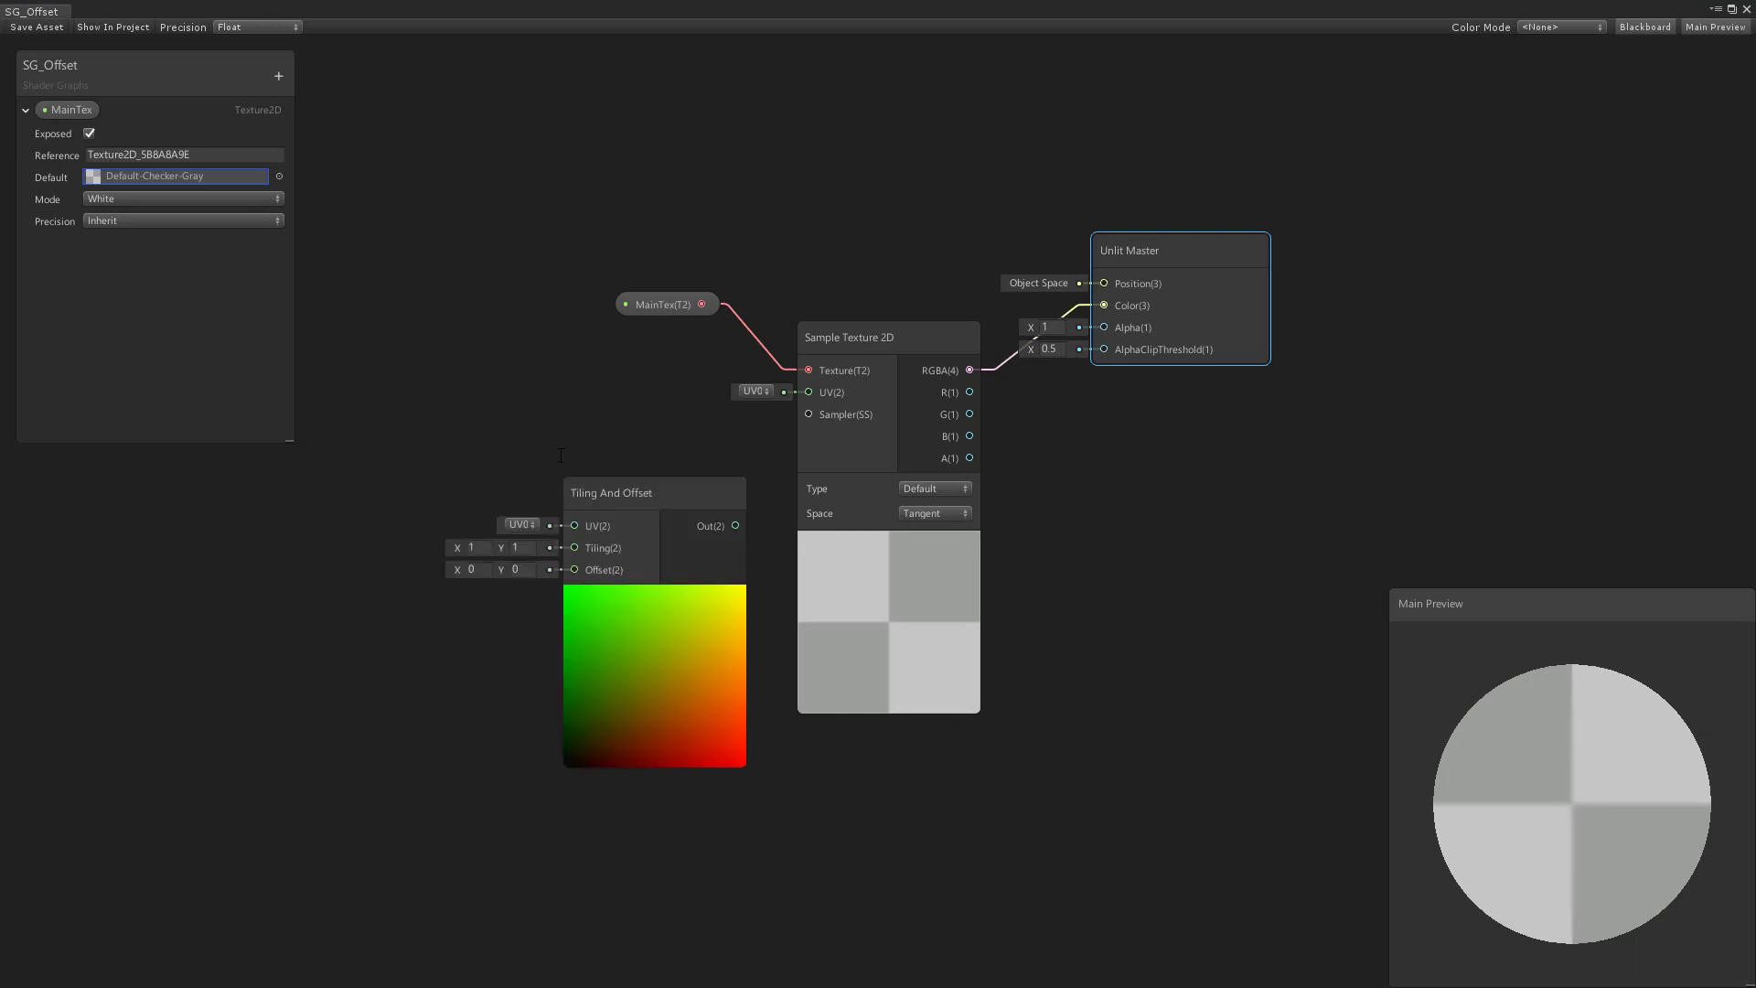
left_click_drag(647, 490, 611, 443)
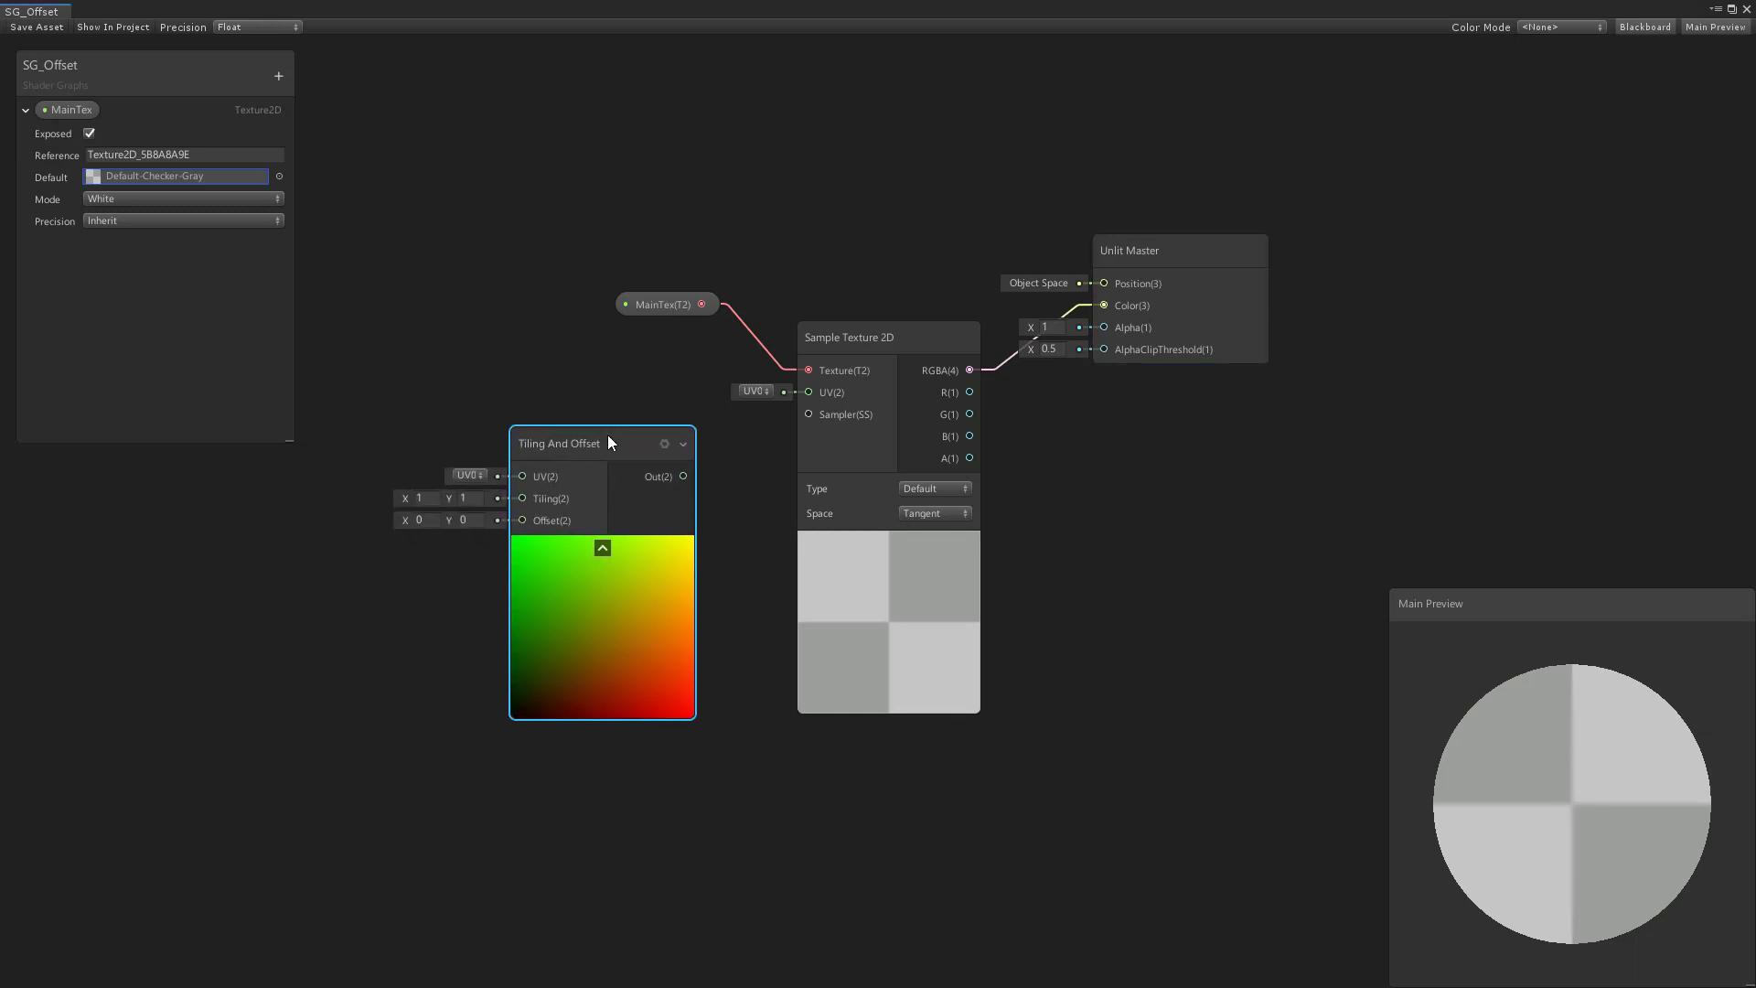
middle_click_drag(563, 446, 710, 447)
left_click(461, 395)
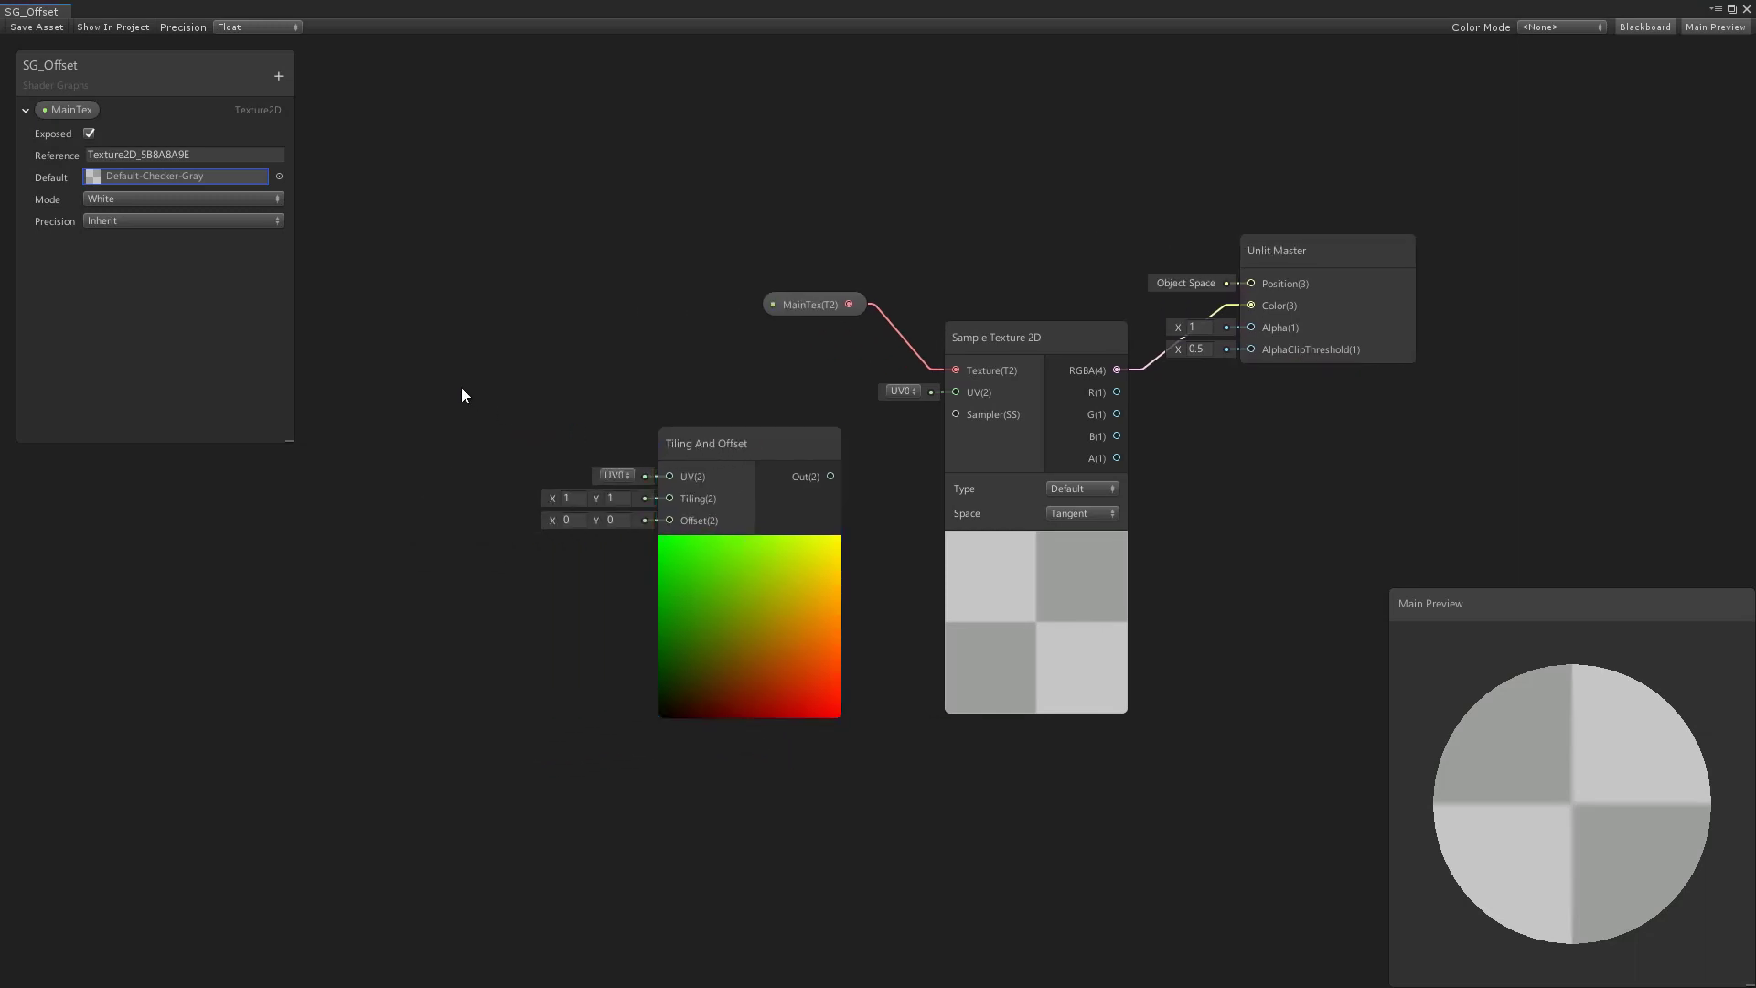
Add a Time node and position it on the left
key("space")
type("time")
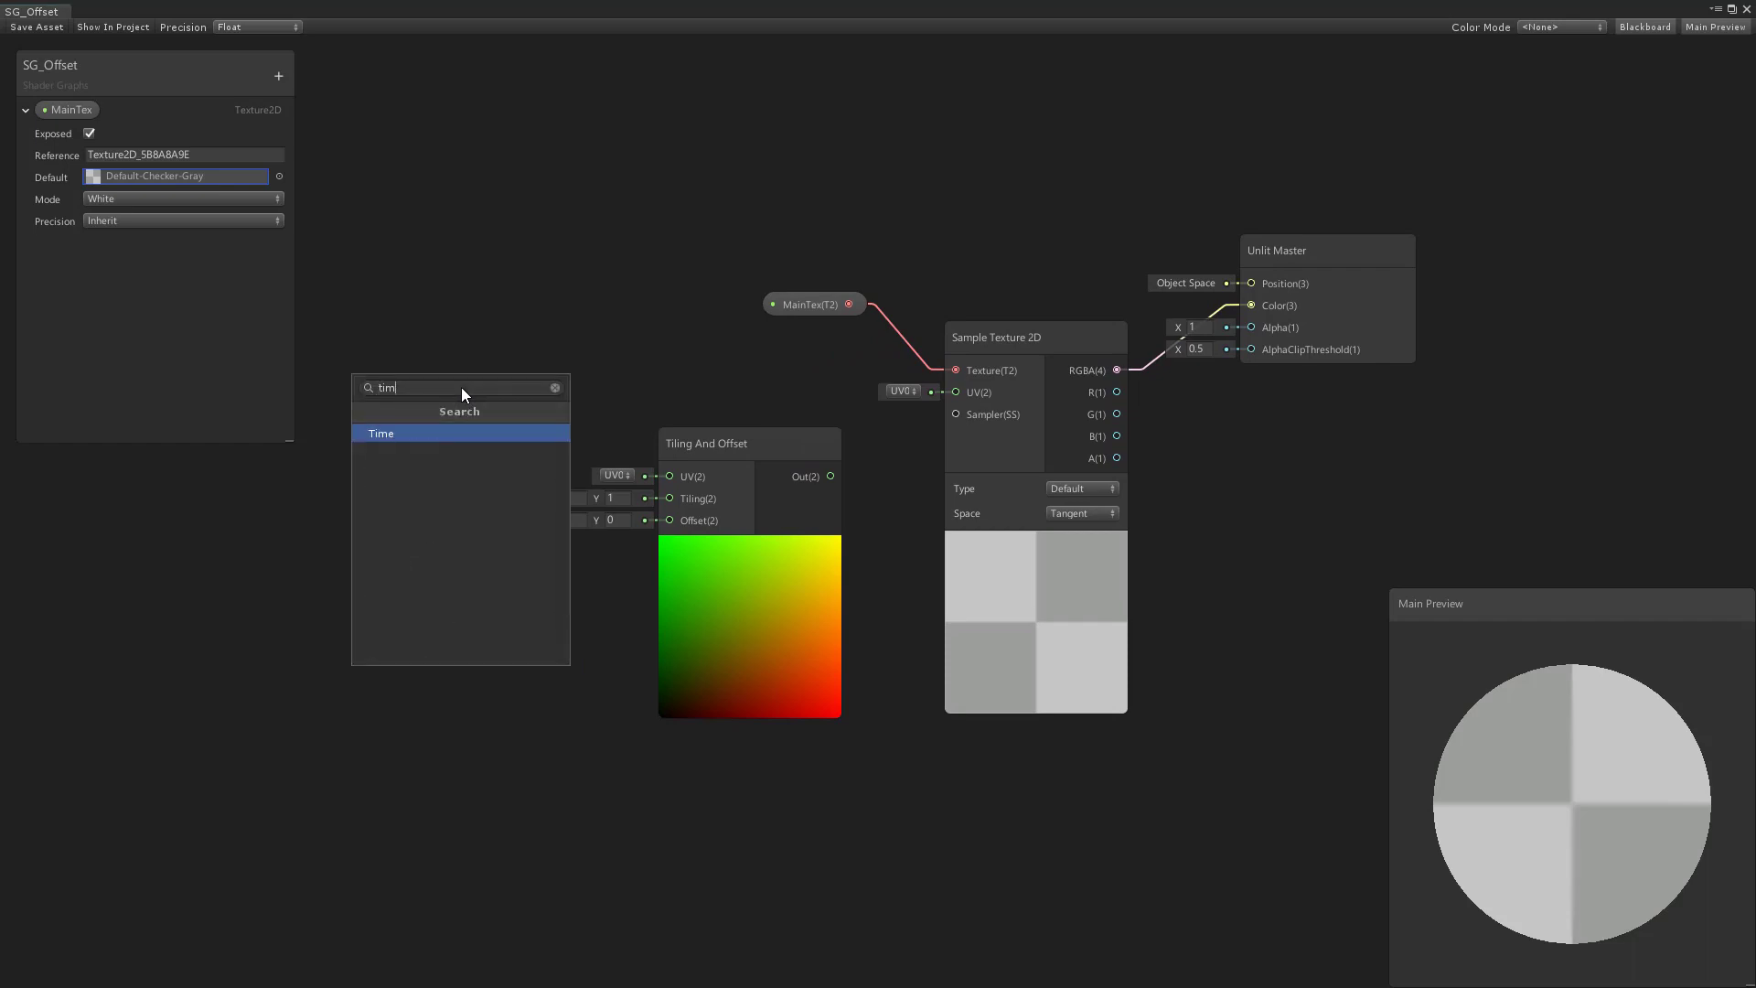
key("Return")
left_click_drag(475, 436, 398, 395)
left_click(446, 640)
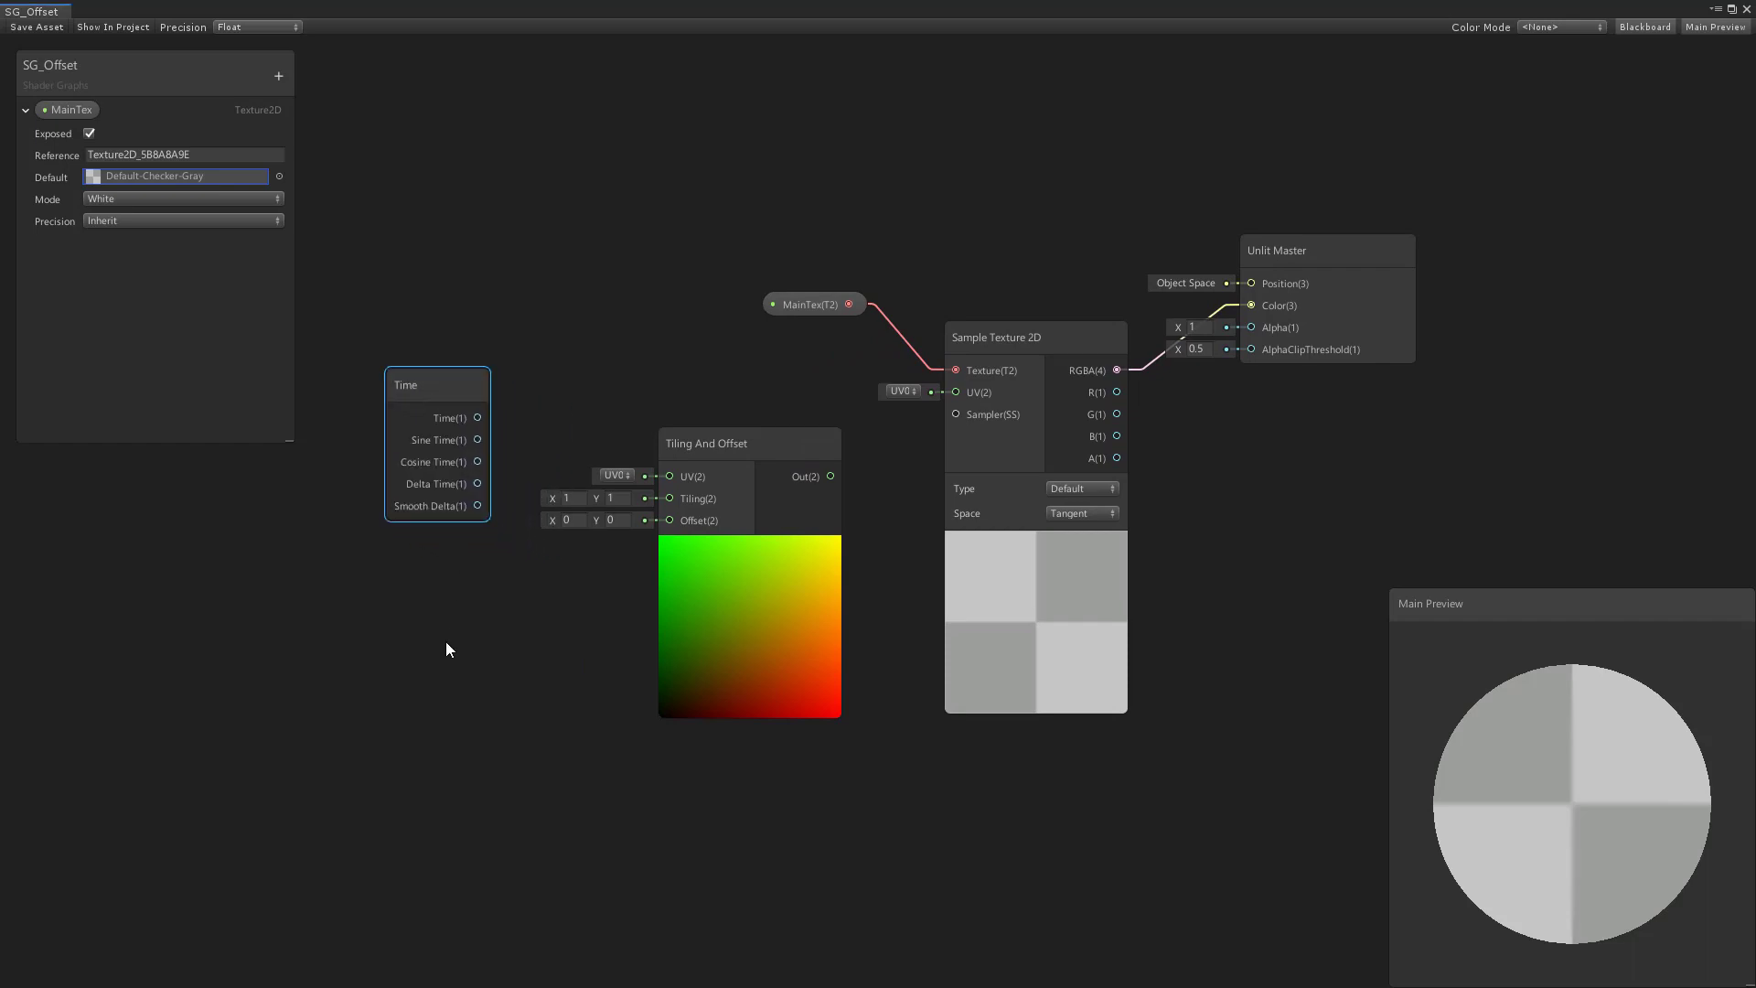
Add a Vector 2 node and arrange it beside the Time node
key("space")
type("vec")
key("Down")
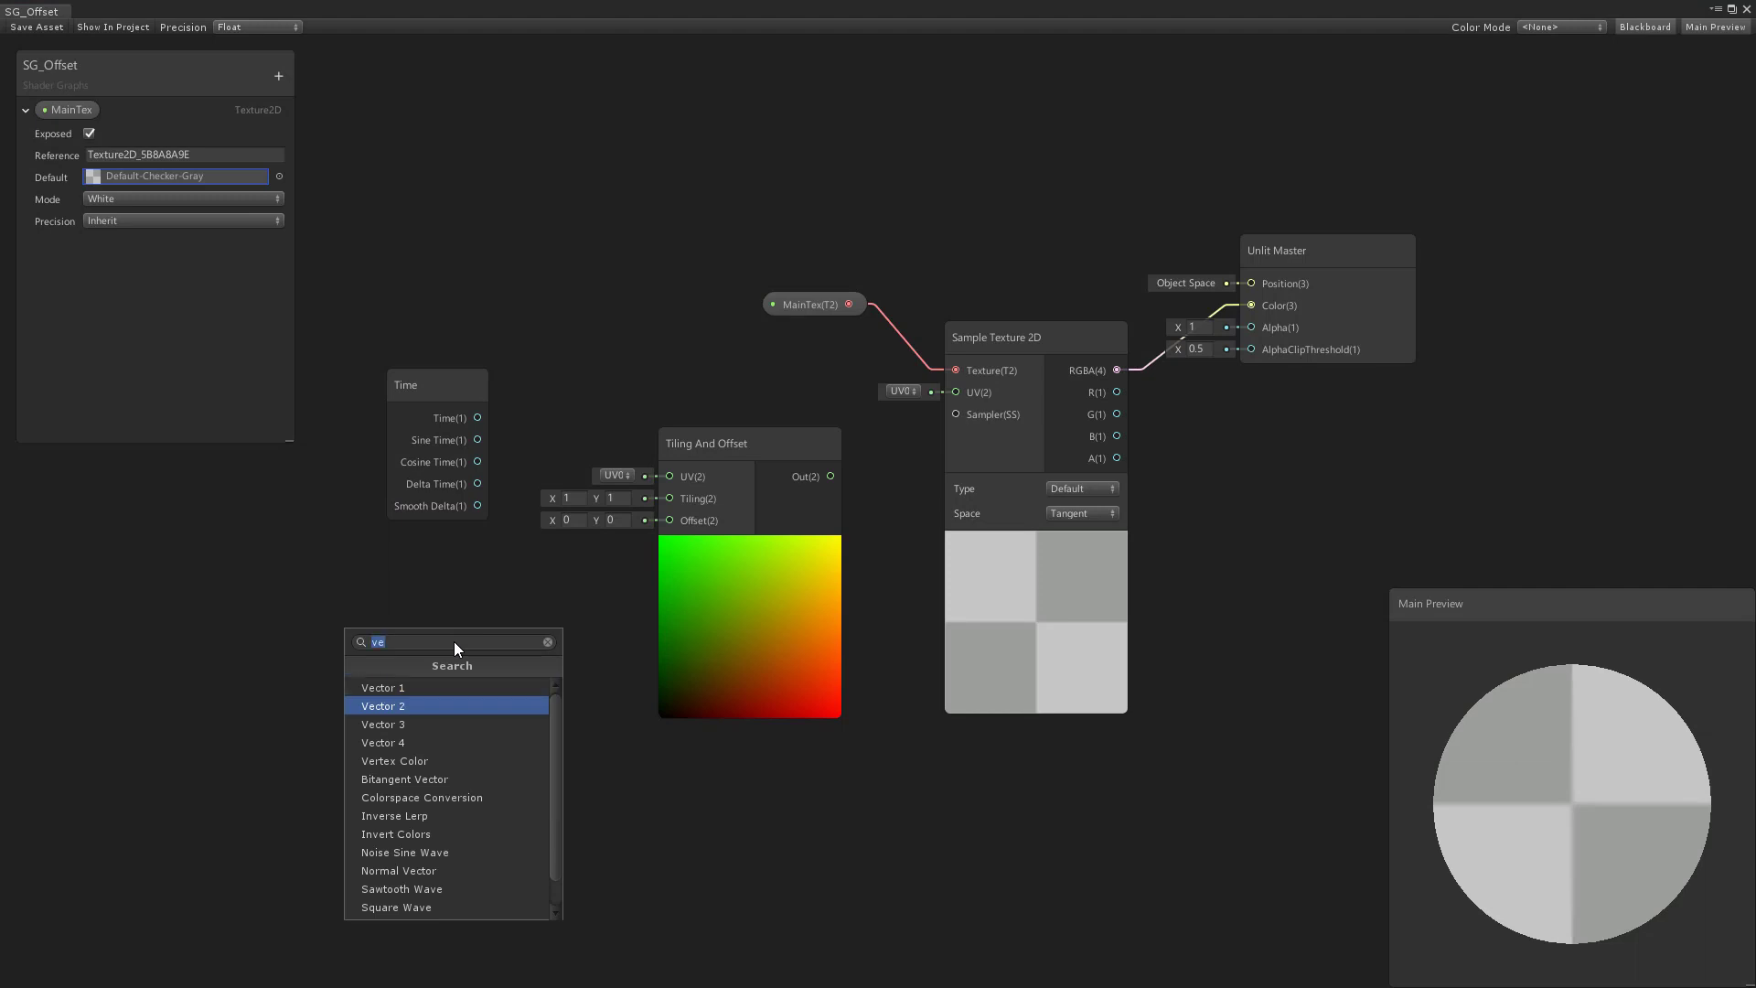
key("Return")
middle_click_drag(454, 640, 475, 634)
middle_click_drag(595, 587, 689, 525)
left_click_drag(546, 353, 438, 440)
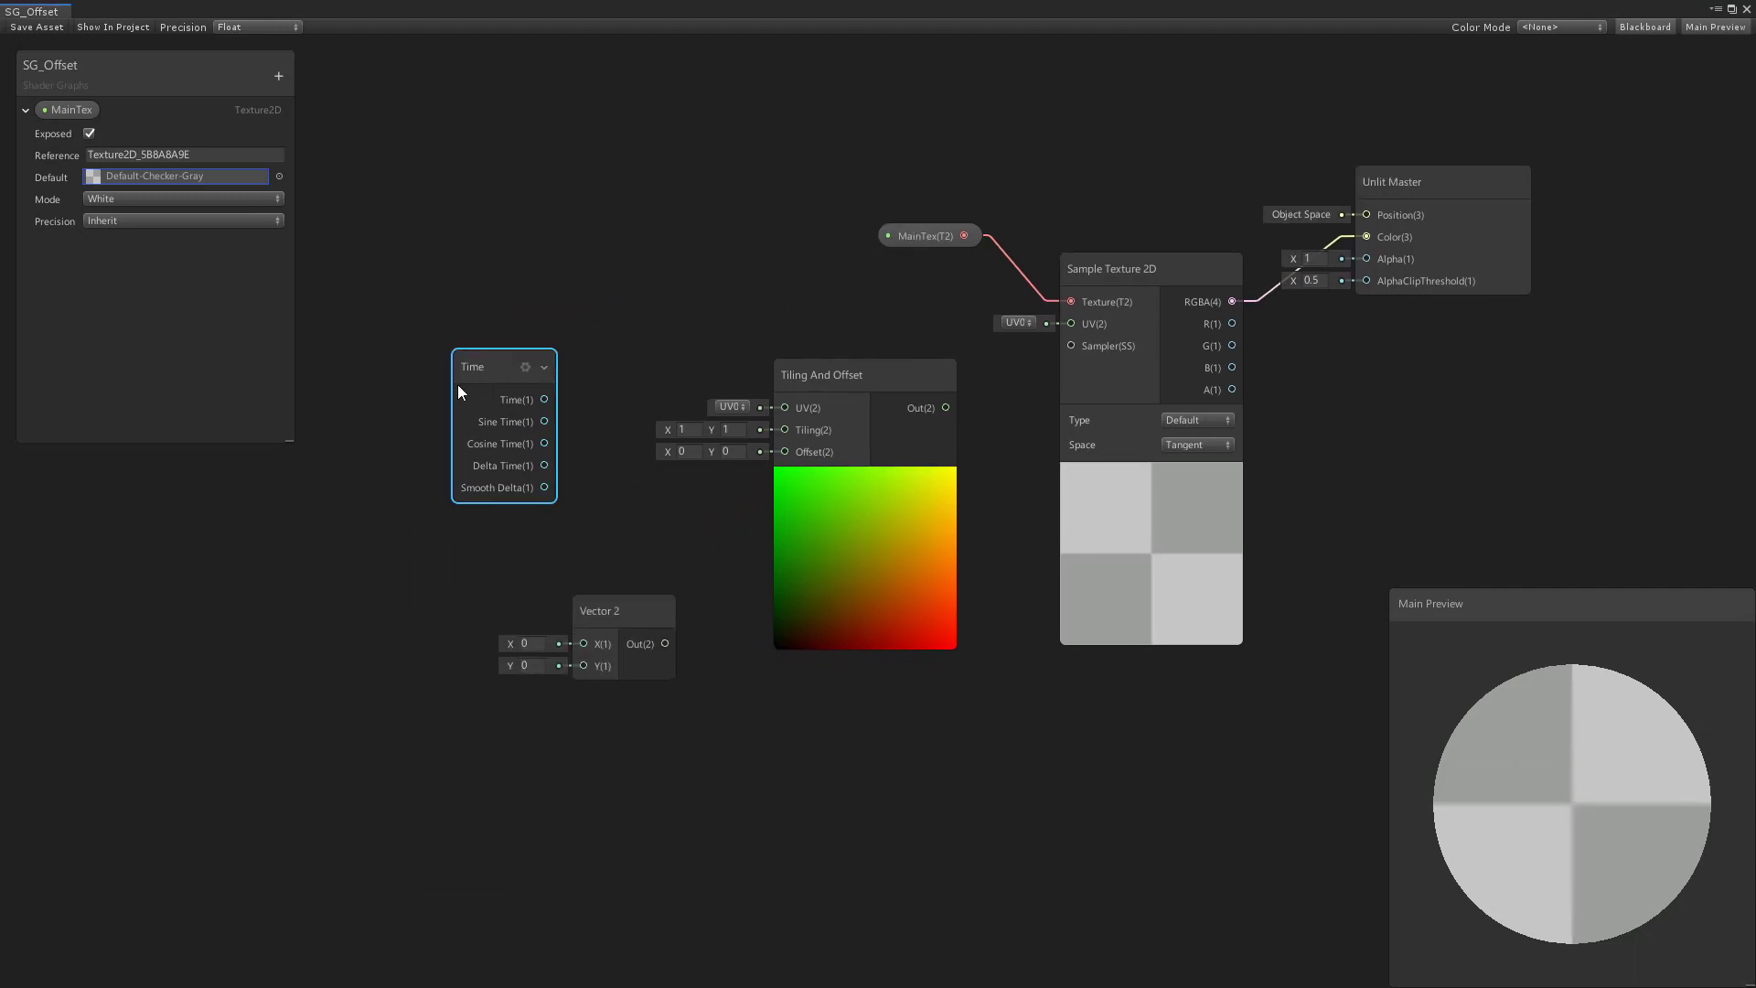
mouse_move(612, 603)
left_mouse_down()
mouse_move(638, 558)
mouse_move(630, 526)
left_mouse_up()
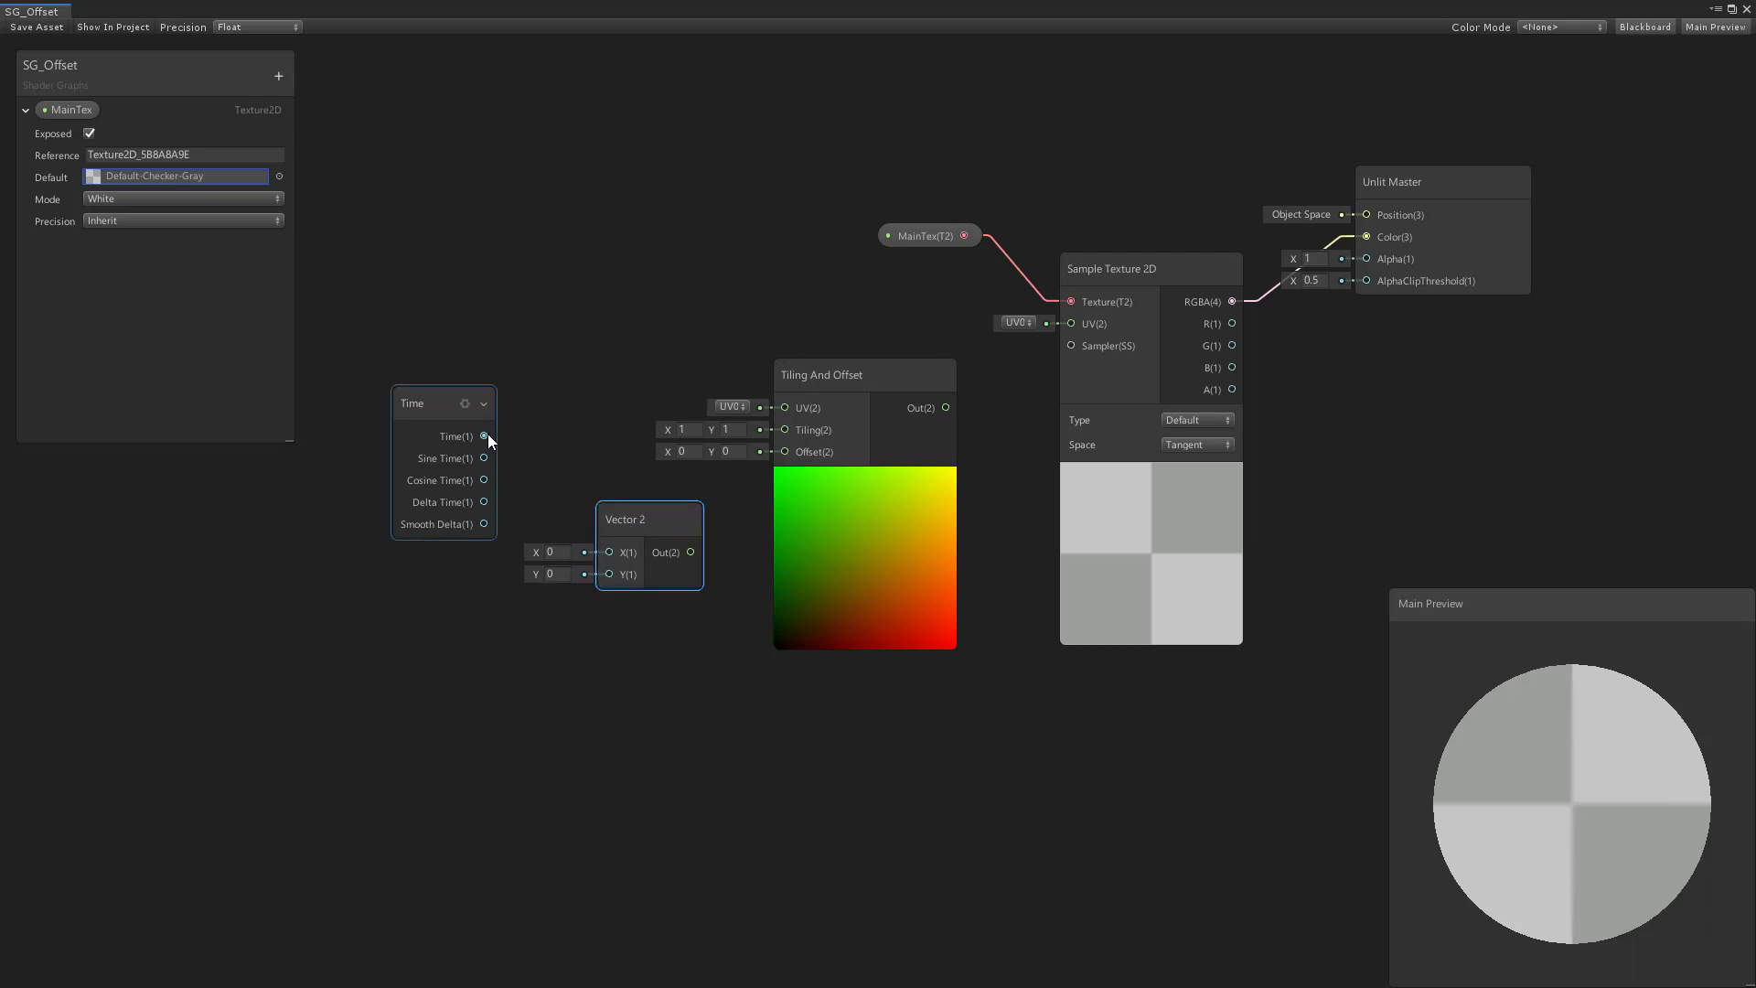
Wire Time into Vector 2 X, Vector 2 into Offset, Tiling And Offset into sampler UV; close the graph
left_click_drag(483, 436, 608, 551)
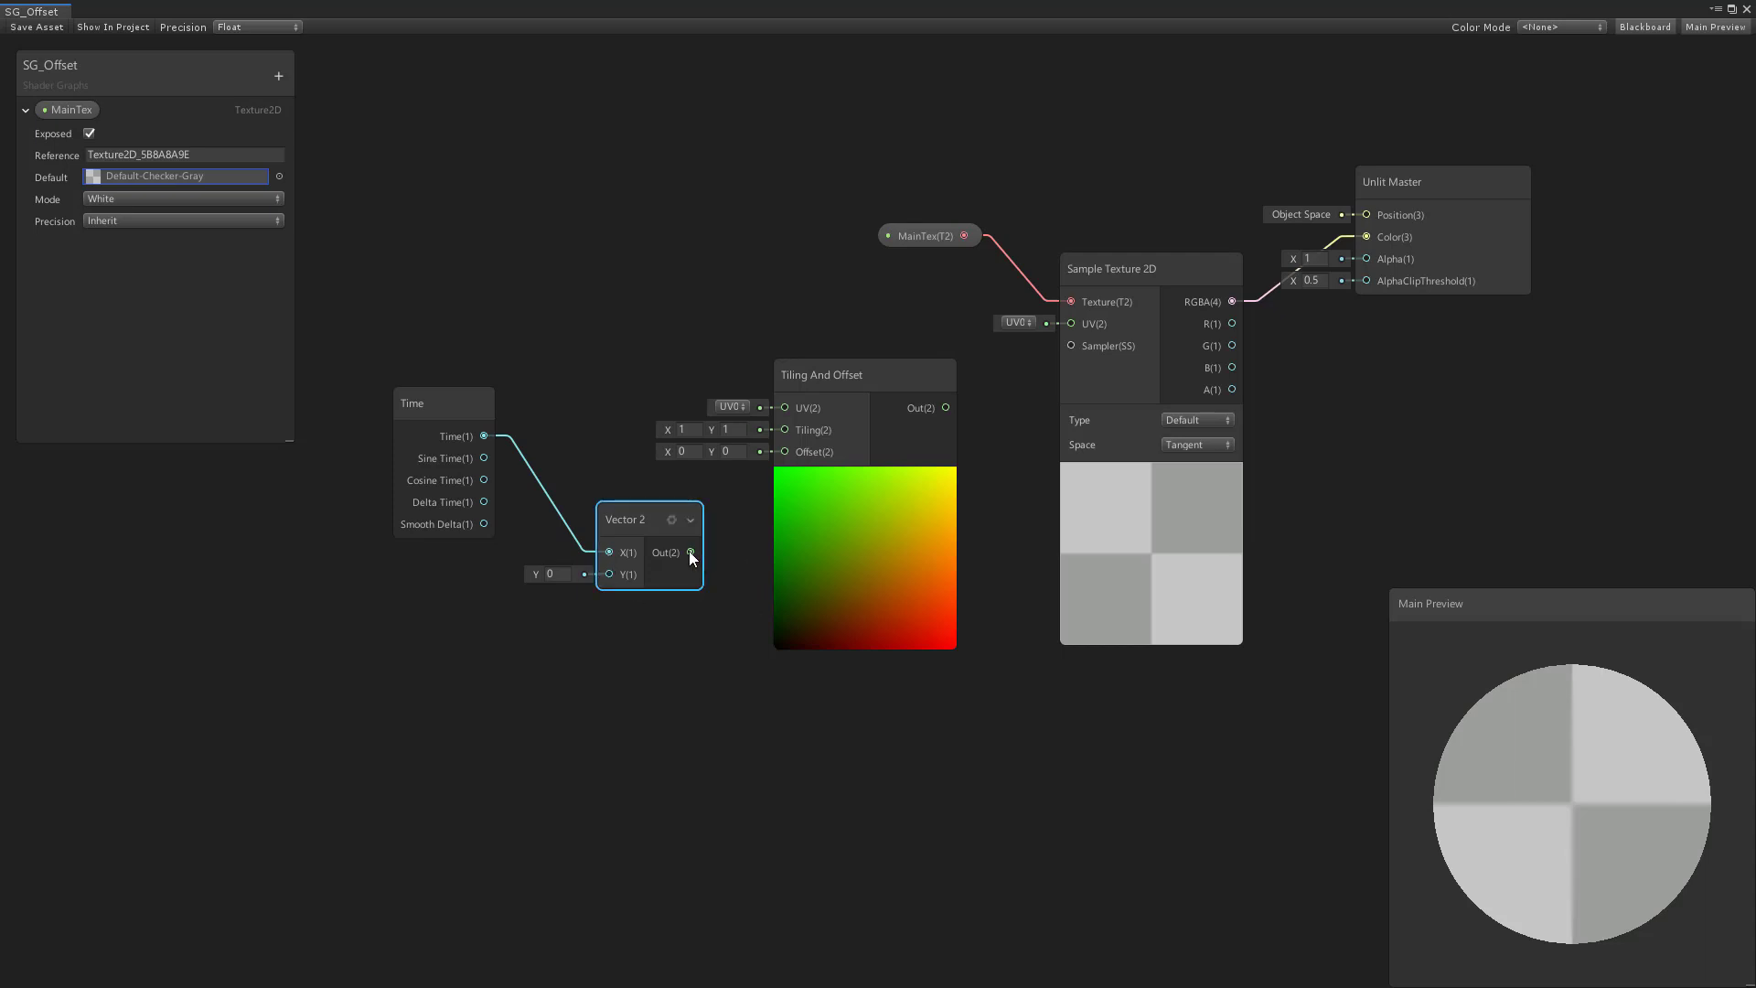
left_click_drag(690, 551, 780, 450)
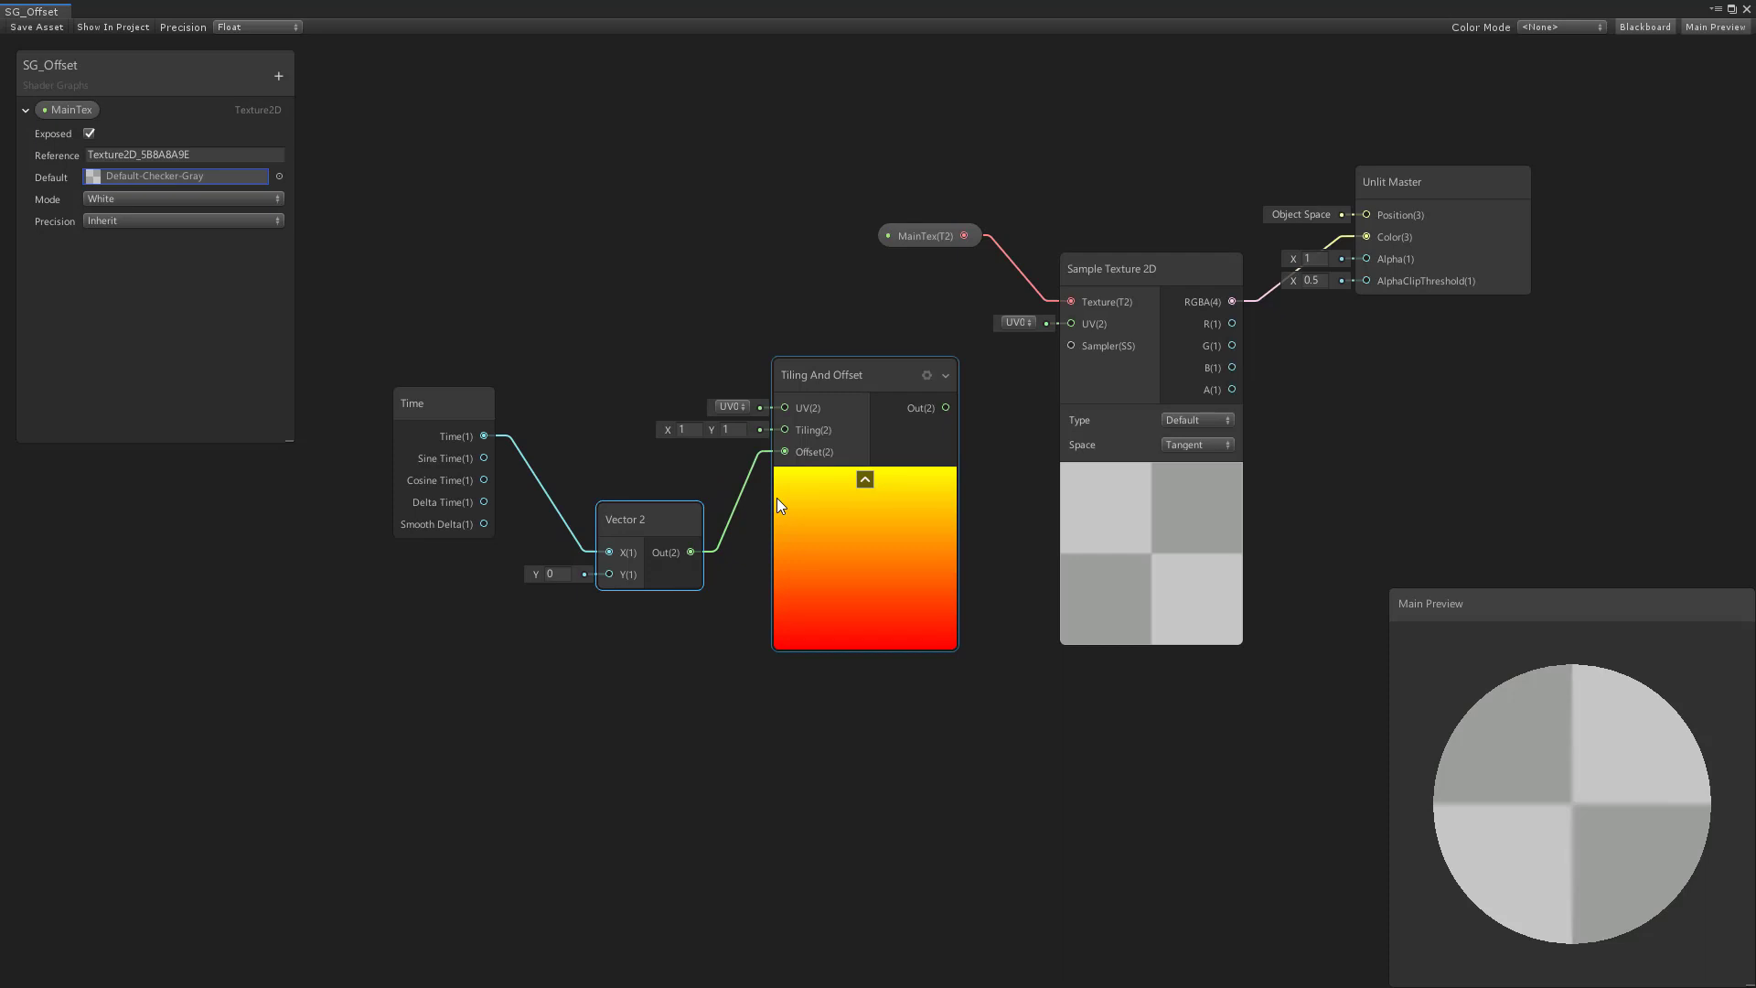
left_click_drag(945, 407, 1066, 320)
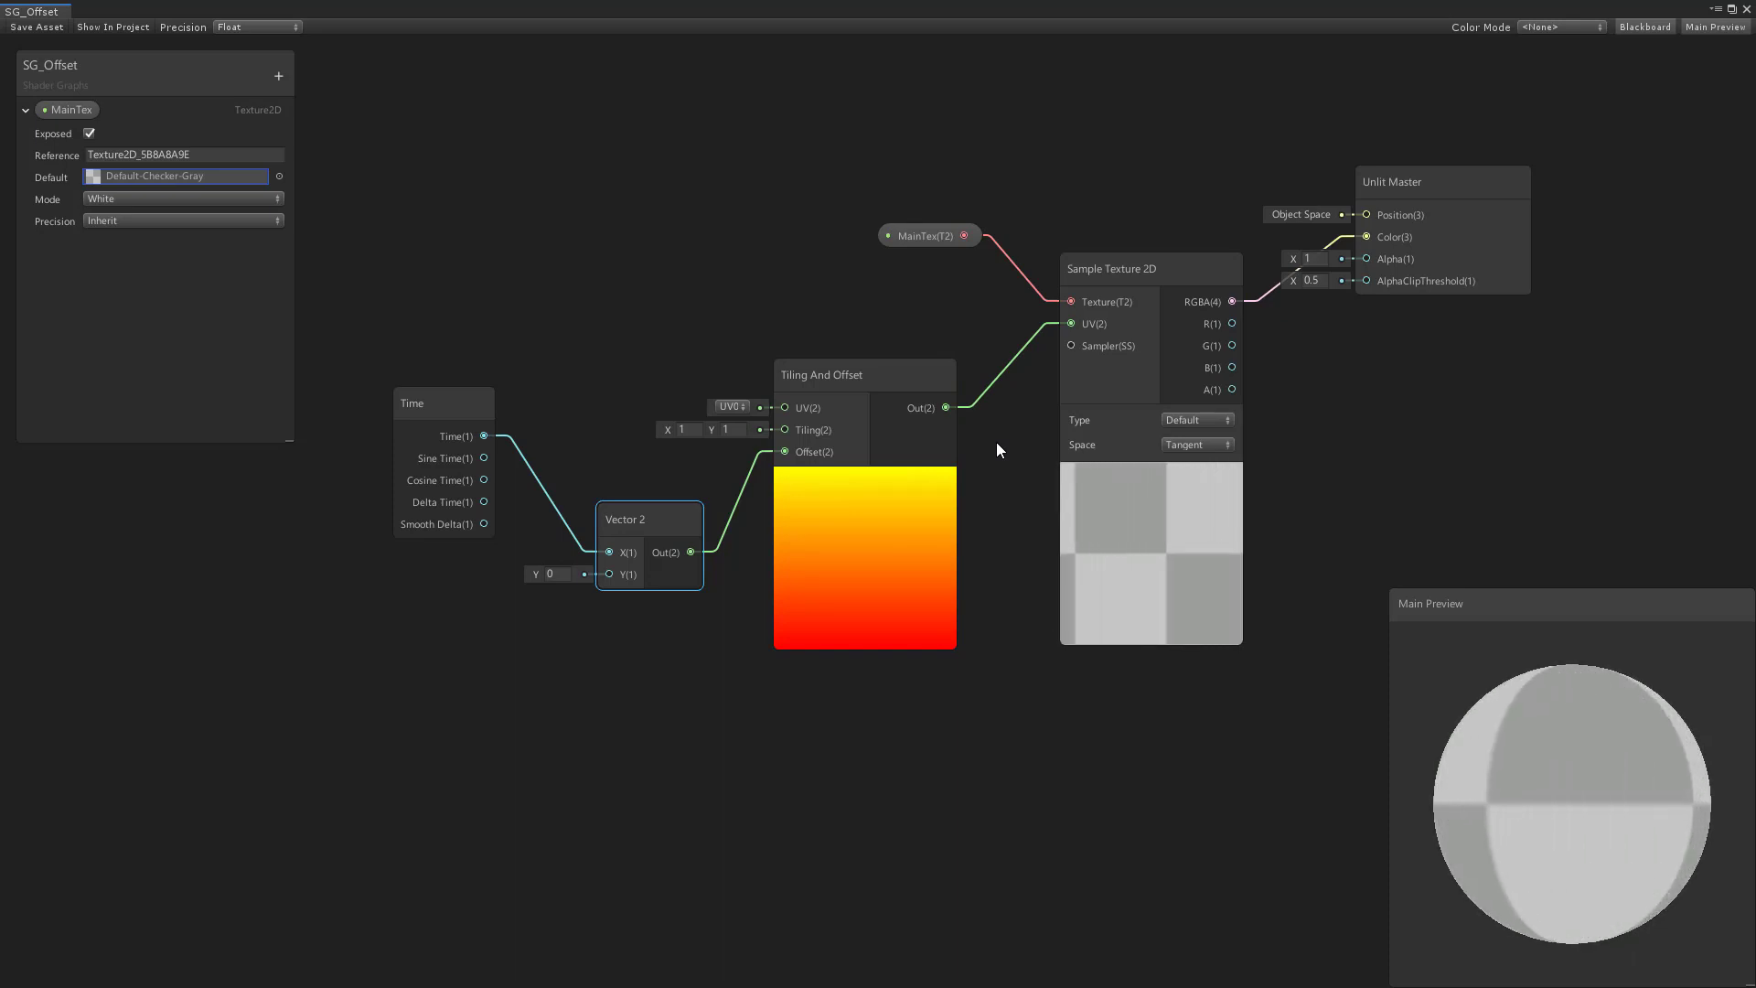
left_click(802, 319)
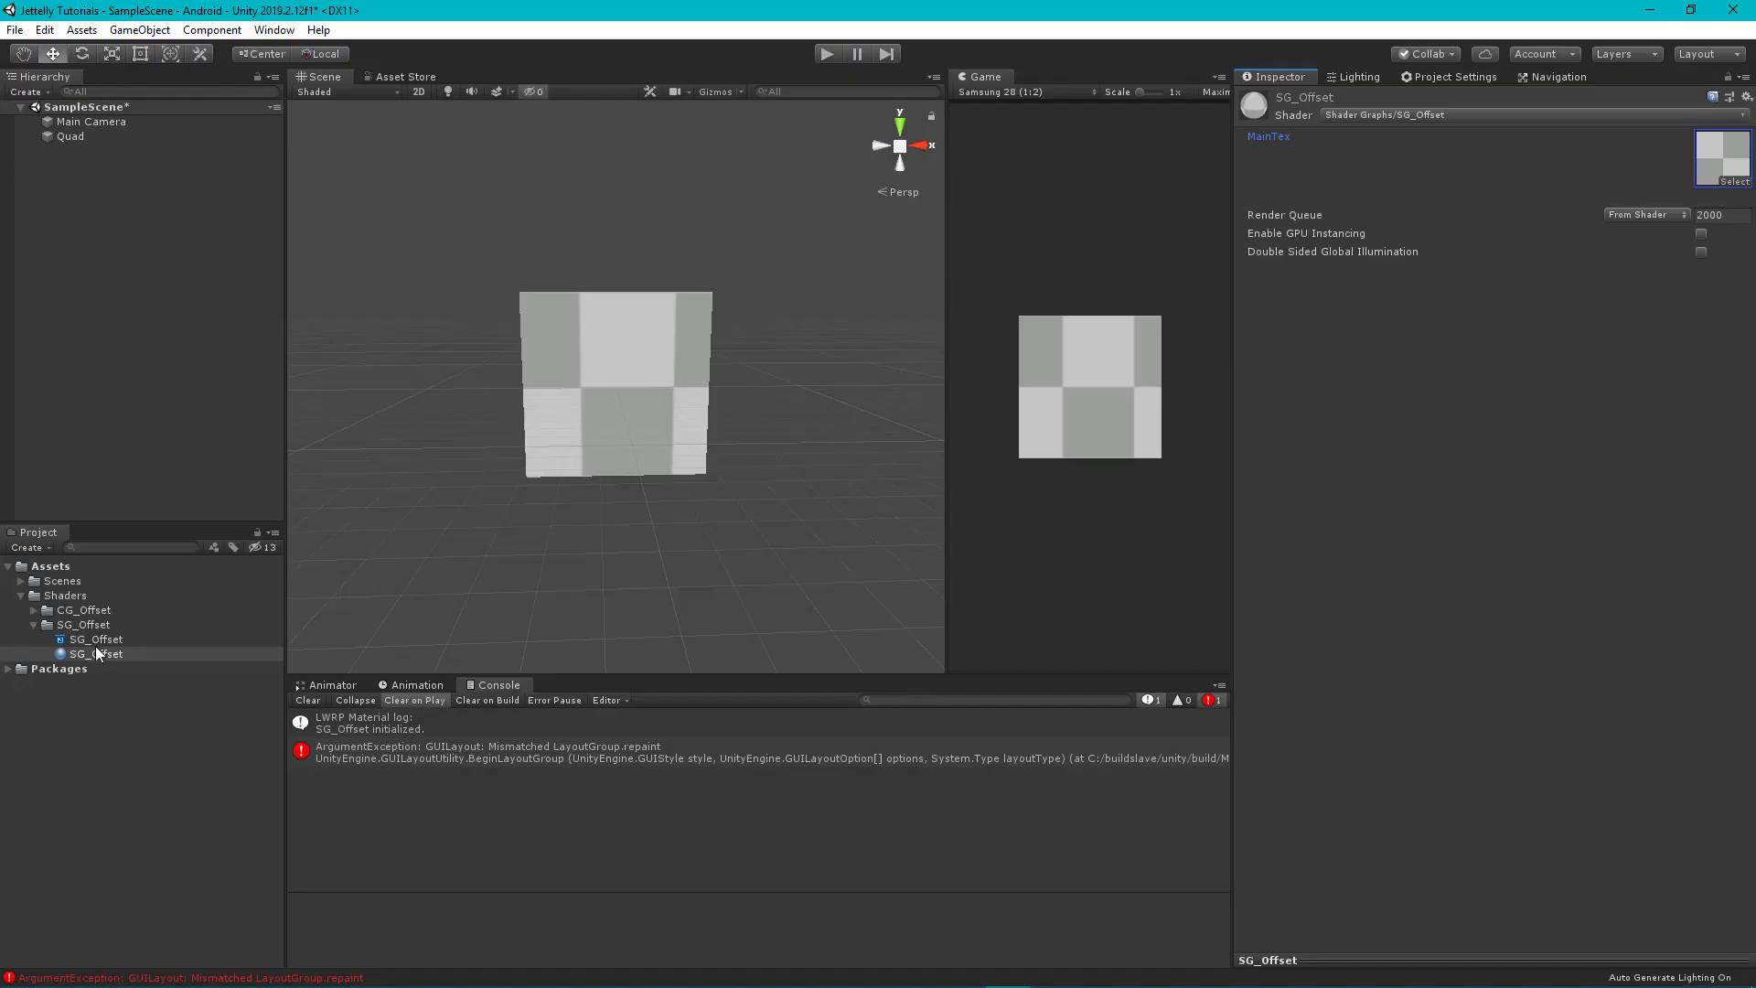
left_click(1745, 6)
Enter Play mode, clear the Console, and orbit the Scene view to watch the checker scroll
left_click(826, 54)
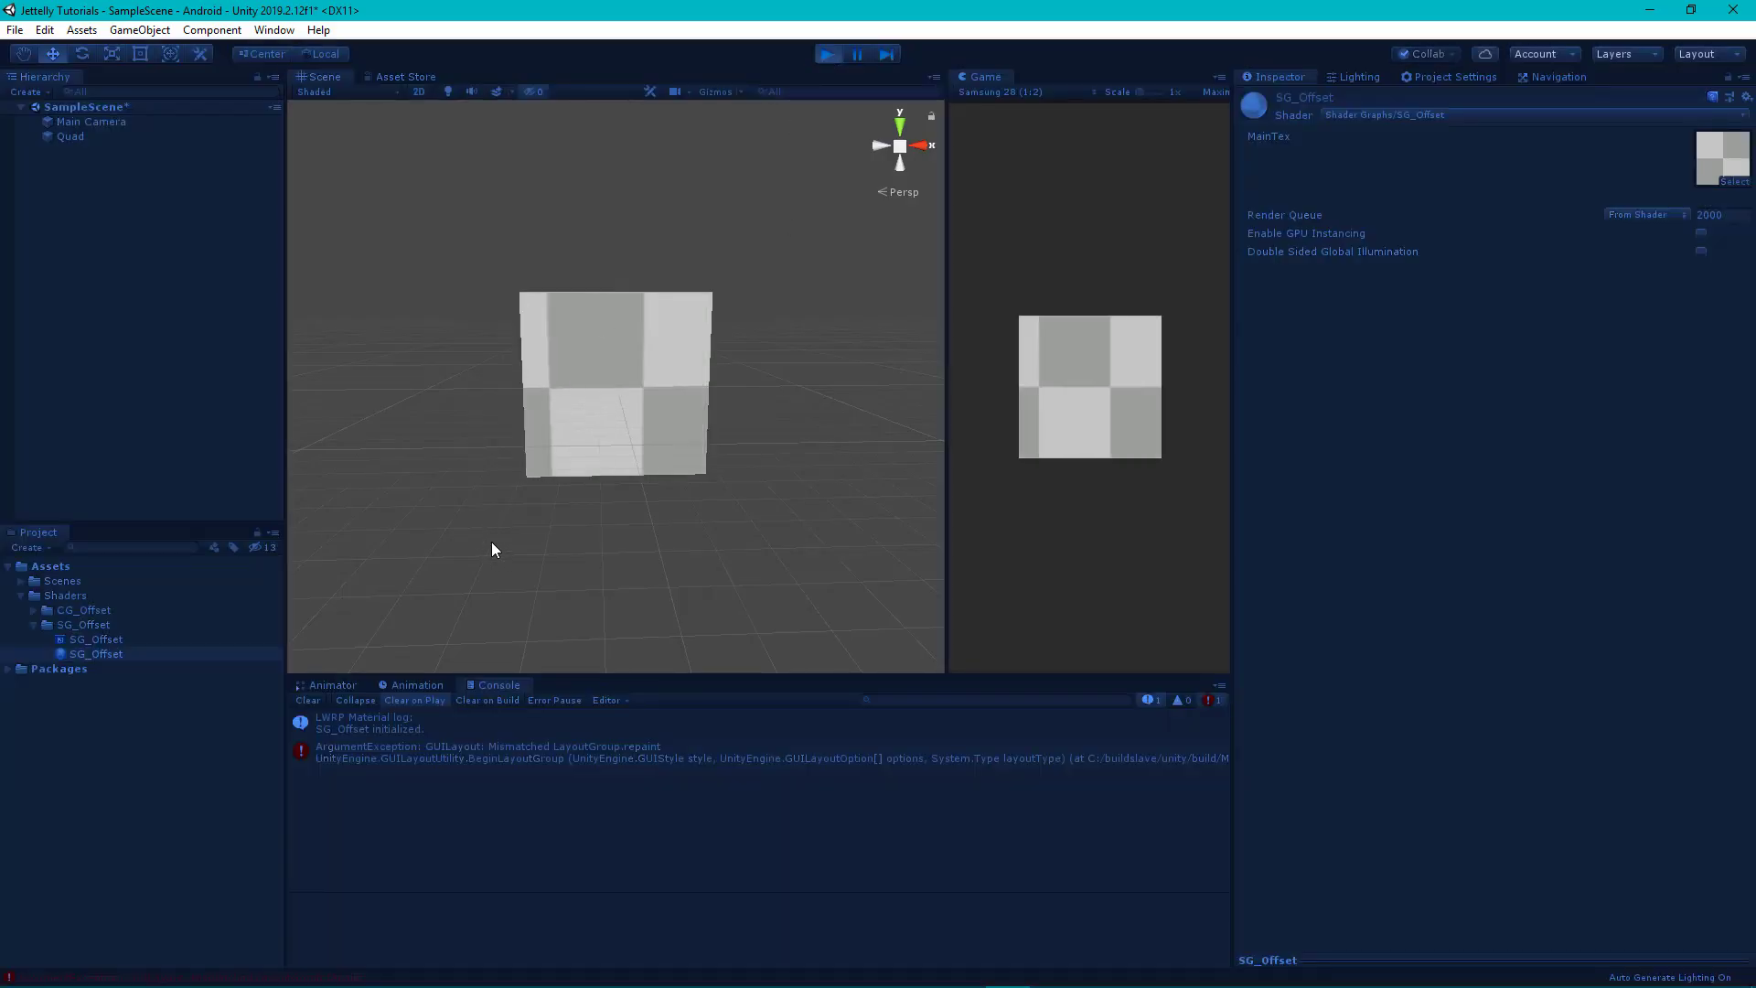
left_click(308, 700)
mouse_move(539, 483)
left_mouse_down("alt")
mouse_move(804, 509)
mouse_move(620, 545)
mouse_move(397, 545)
mouse_move(523, 485)
mouse_move(737, 522)
mouse_move(543, 531)
mouse_move(545, 492)
left_mouse_up("alt")
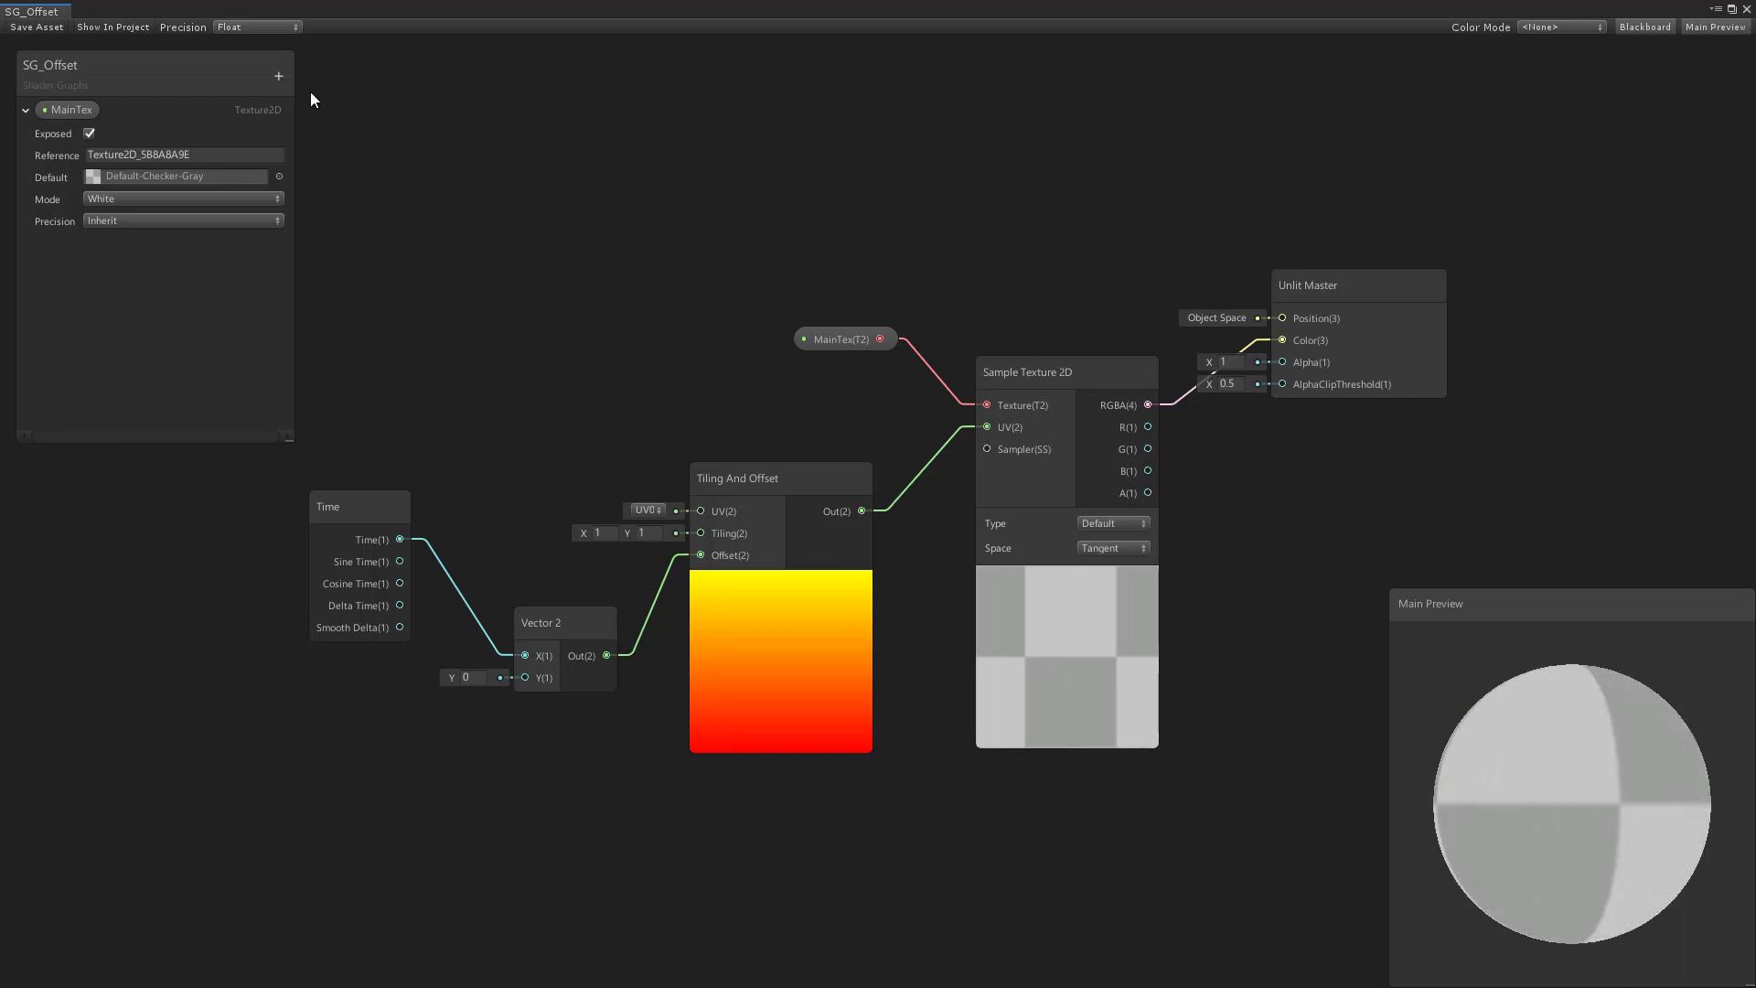
Add a Vector1 property in Slider mode with a minimum of -1
left_click(278, 75)
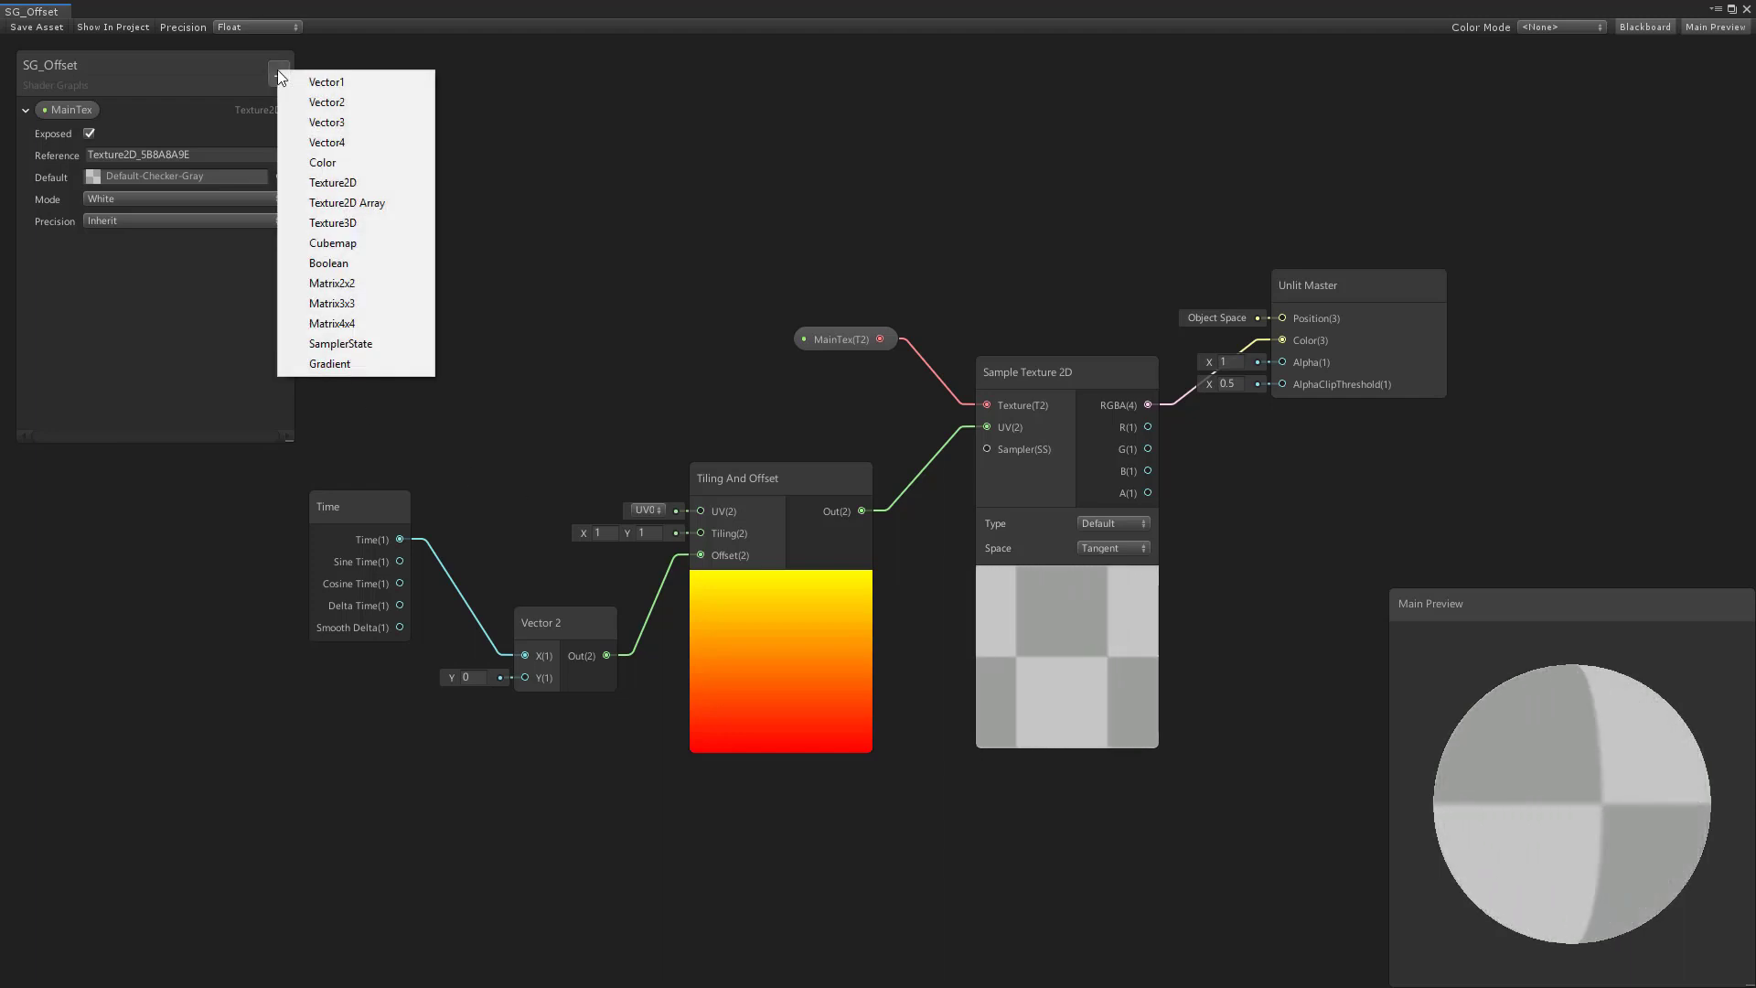
left_click(366, 84)
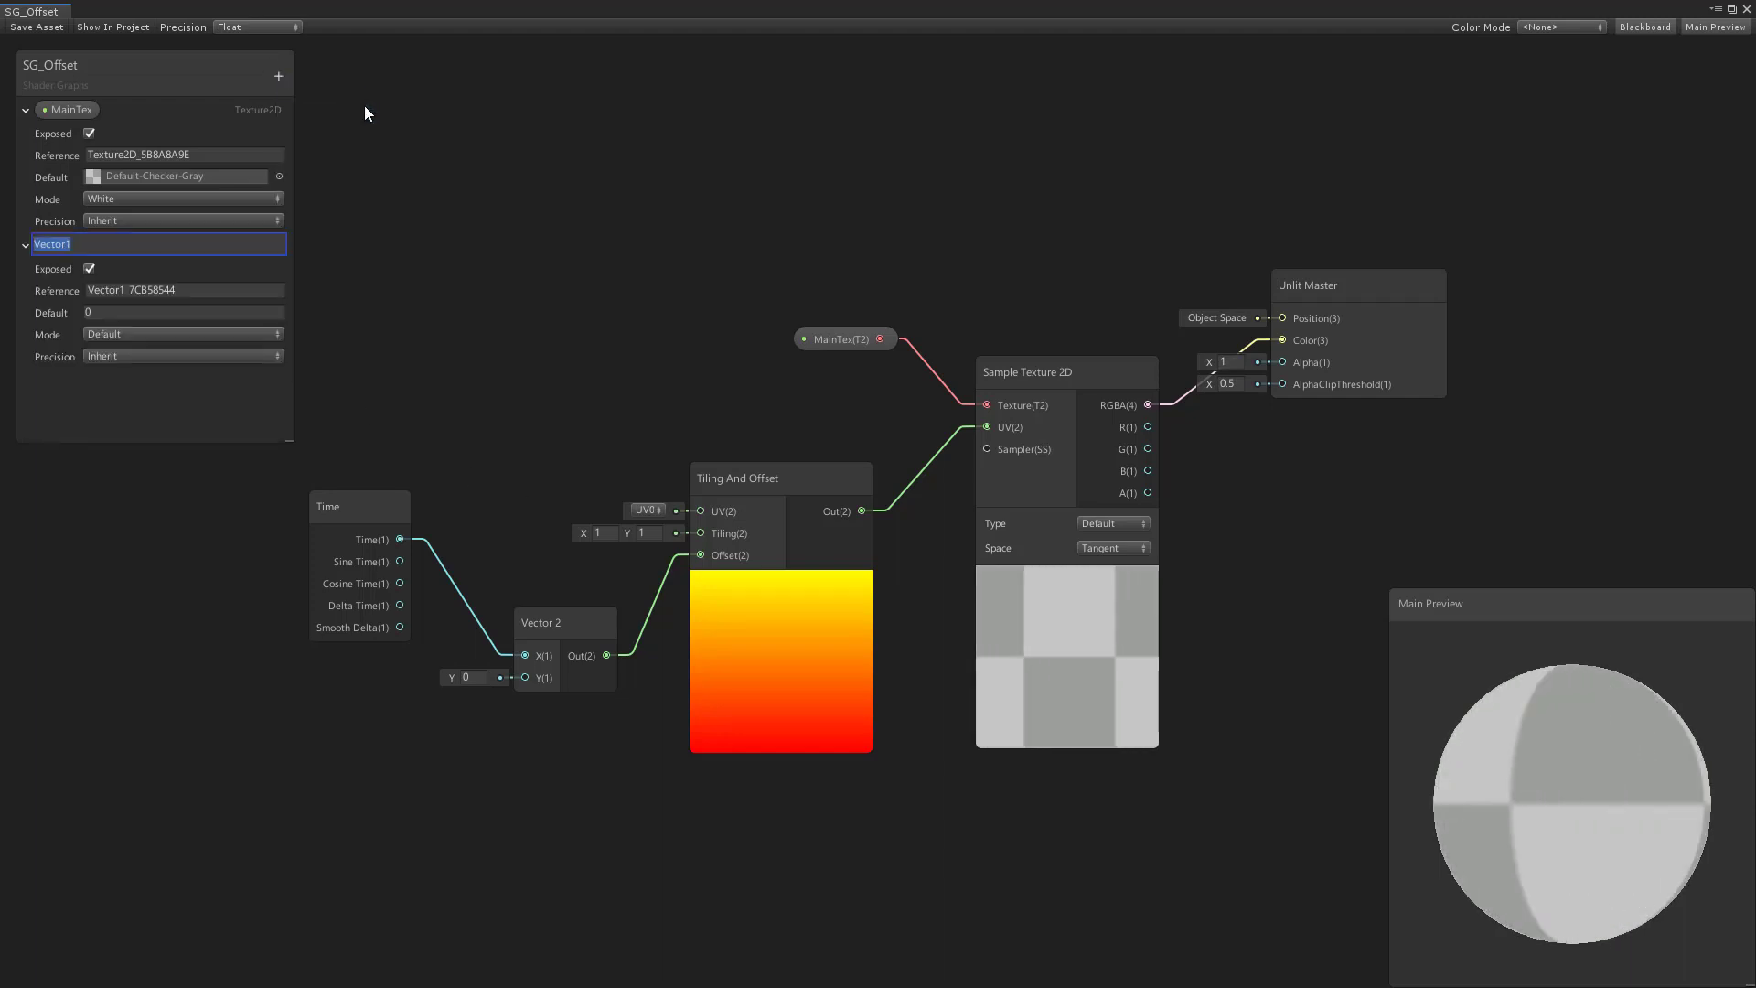
left_click(140, 335)
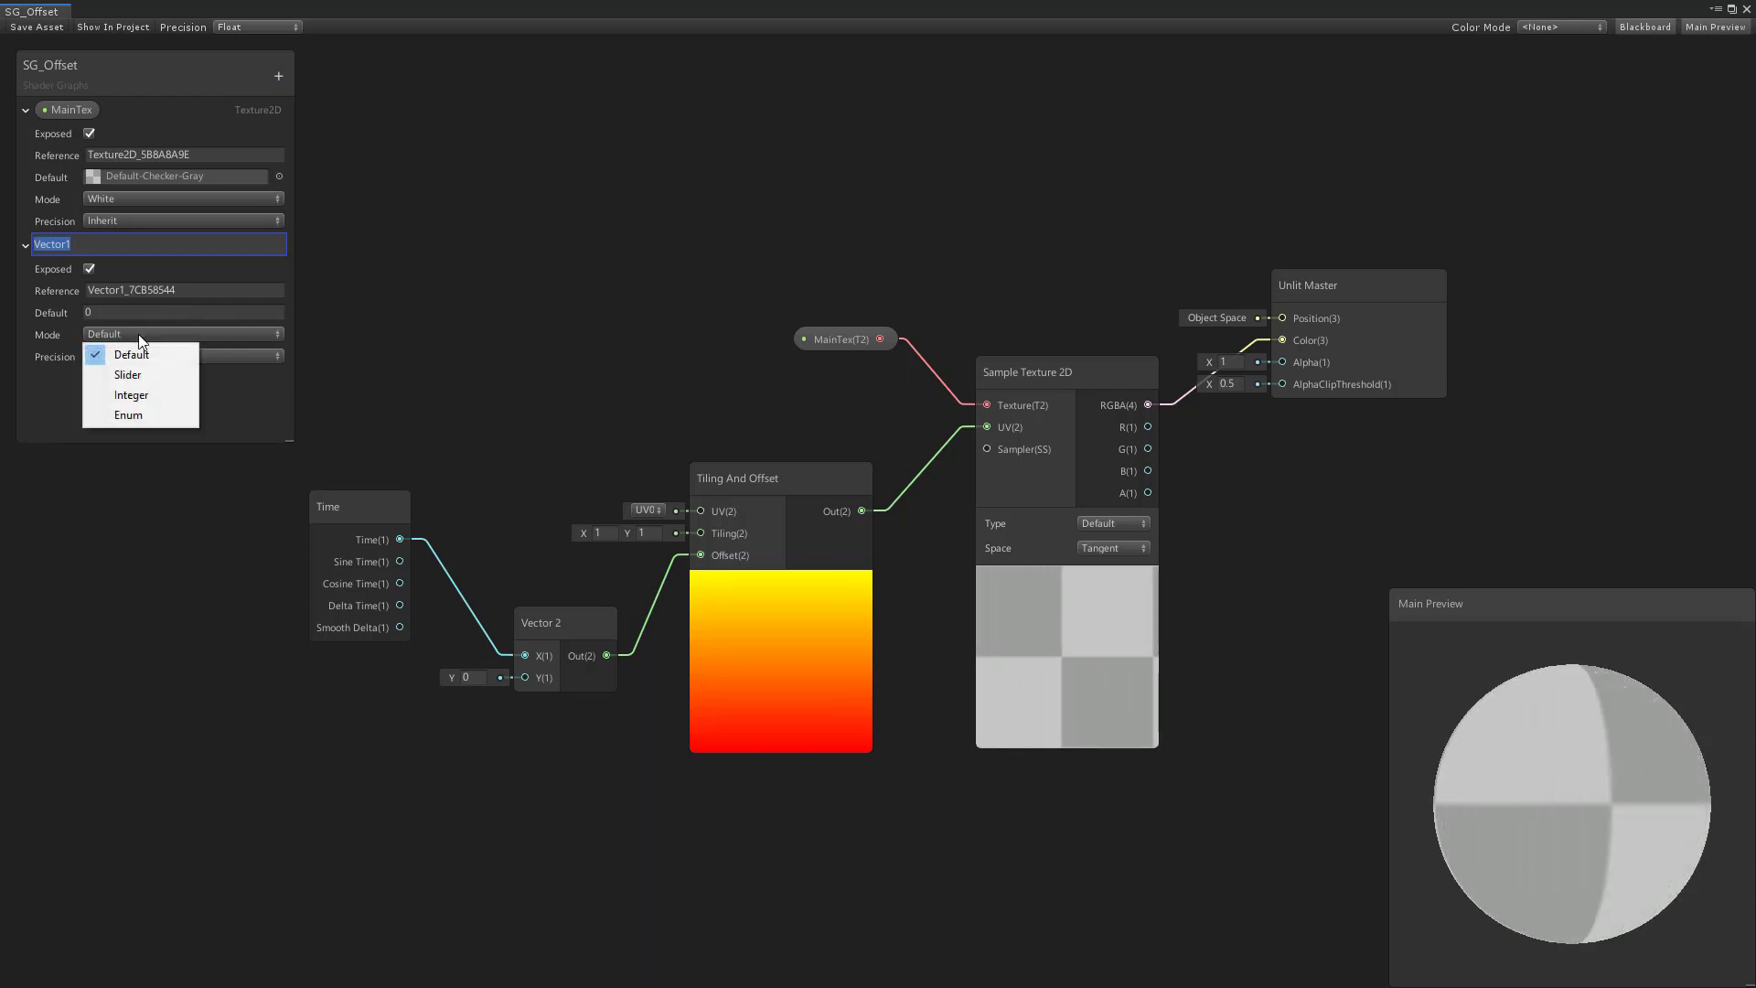
left_click(162, 379)
left_click(115, 378)
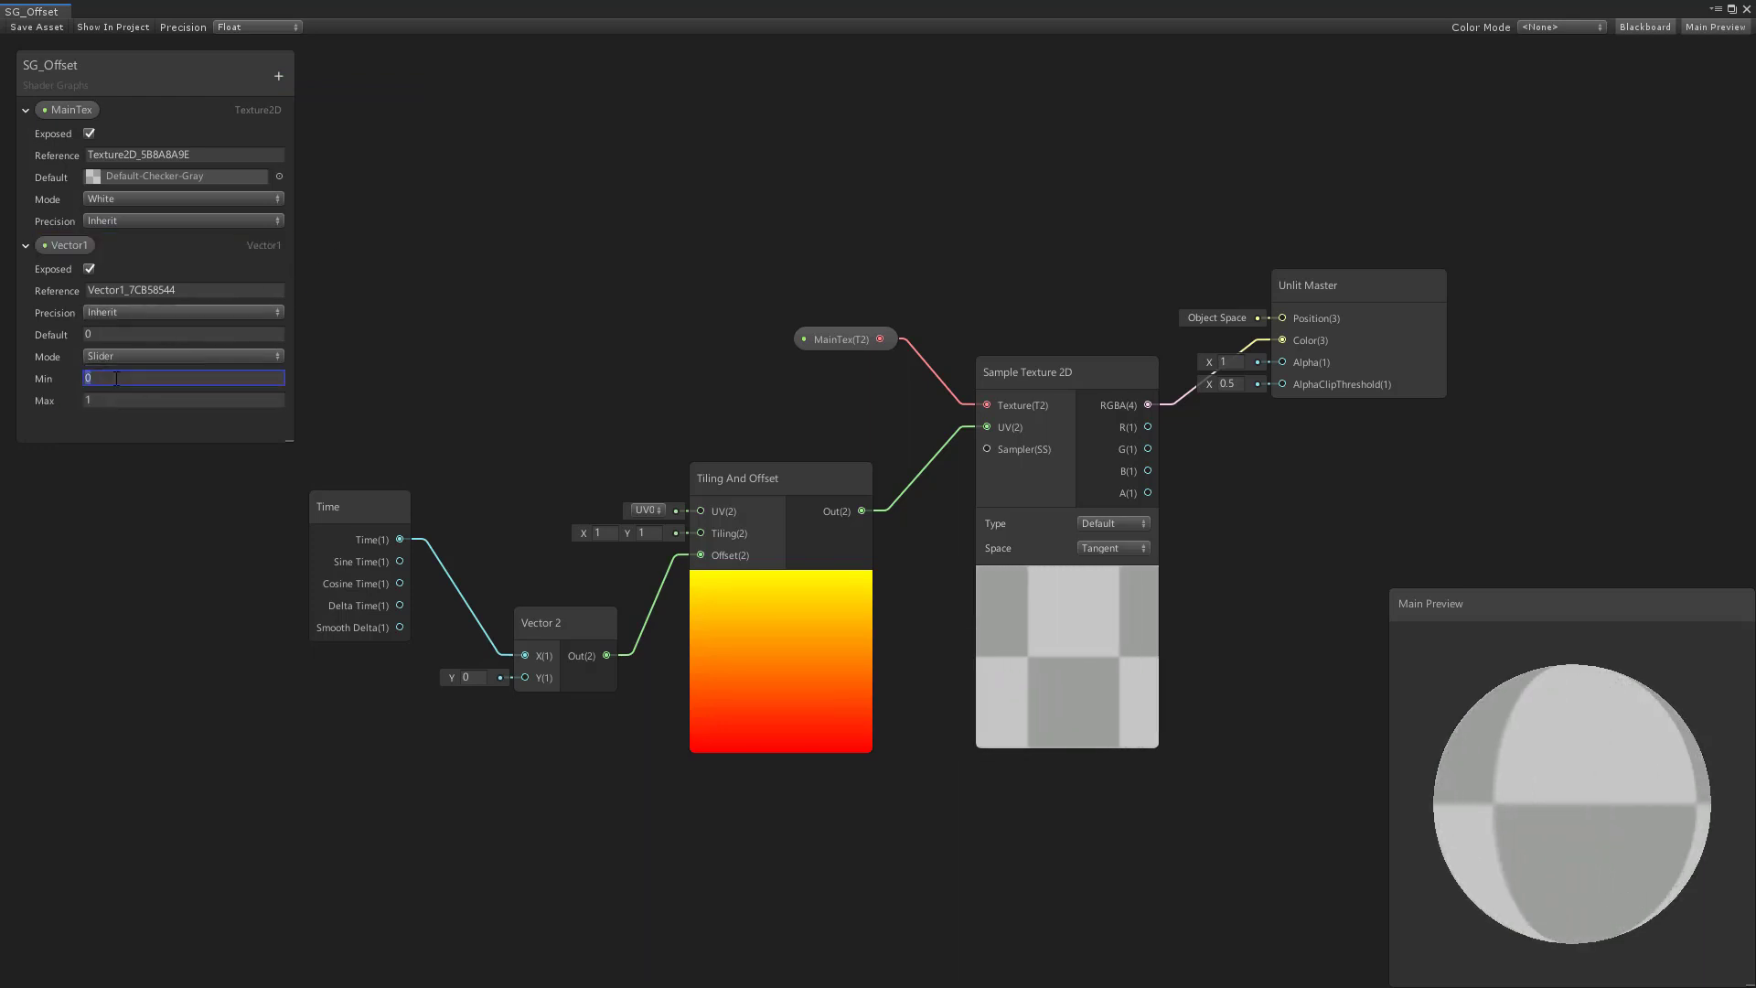
type("-1")
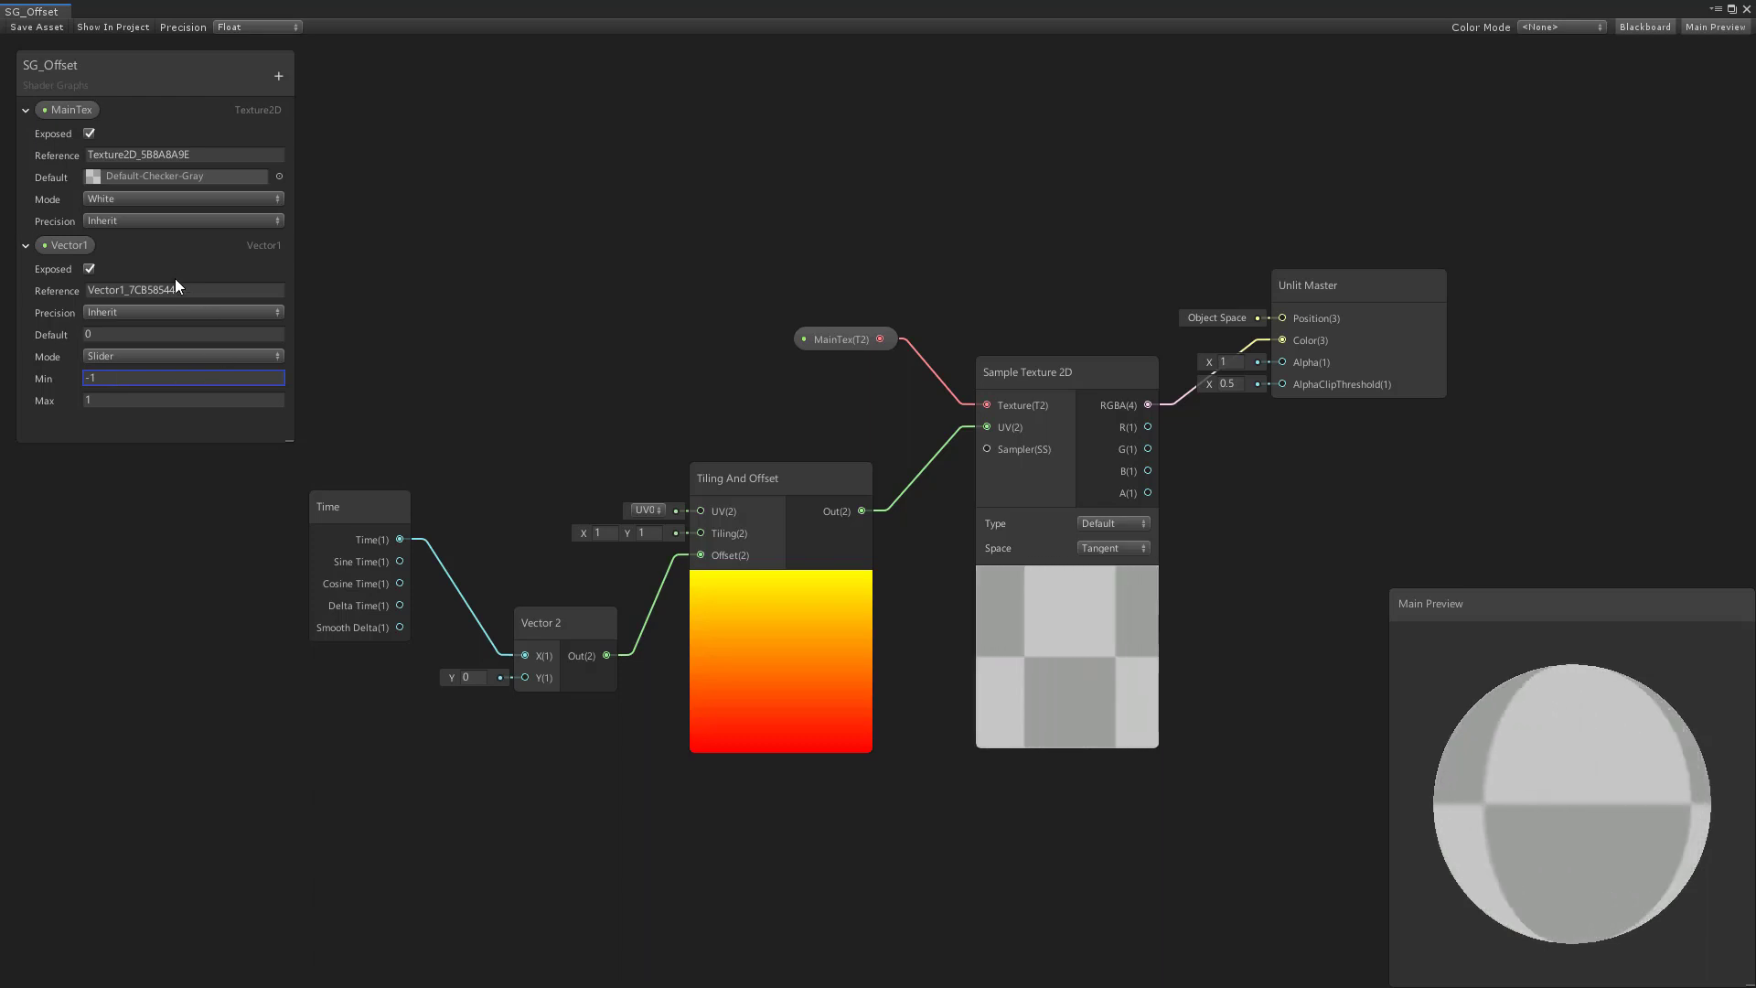
middle_click_drag(364, 299, 453, 292)
Rename the Vector1 property to Slider and place it on the canvas
right_click(83, 248)
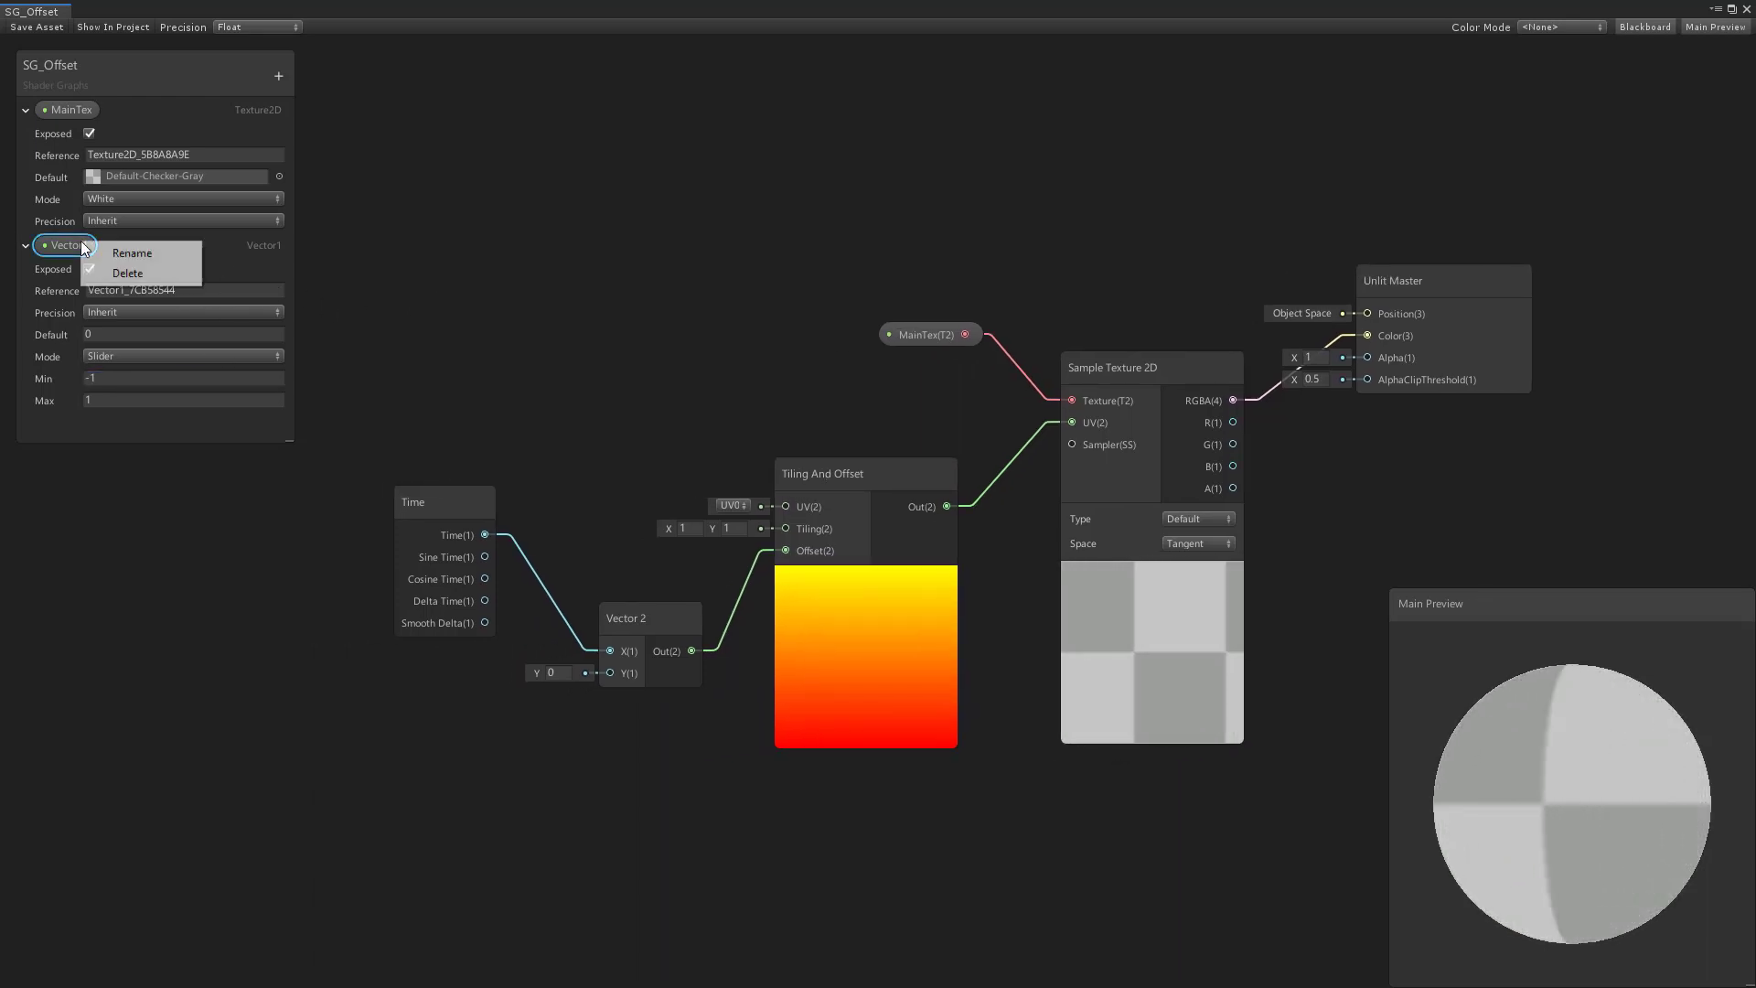
left_click(154, 250)
type("Slider")
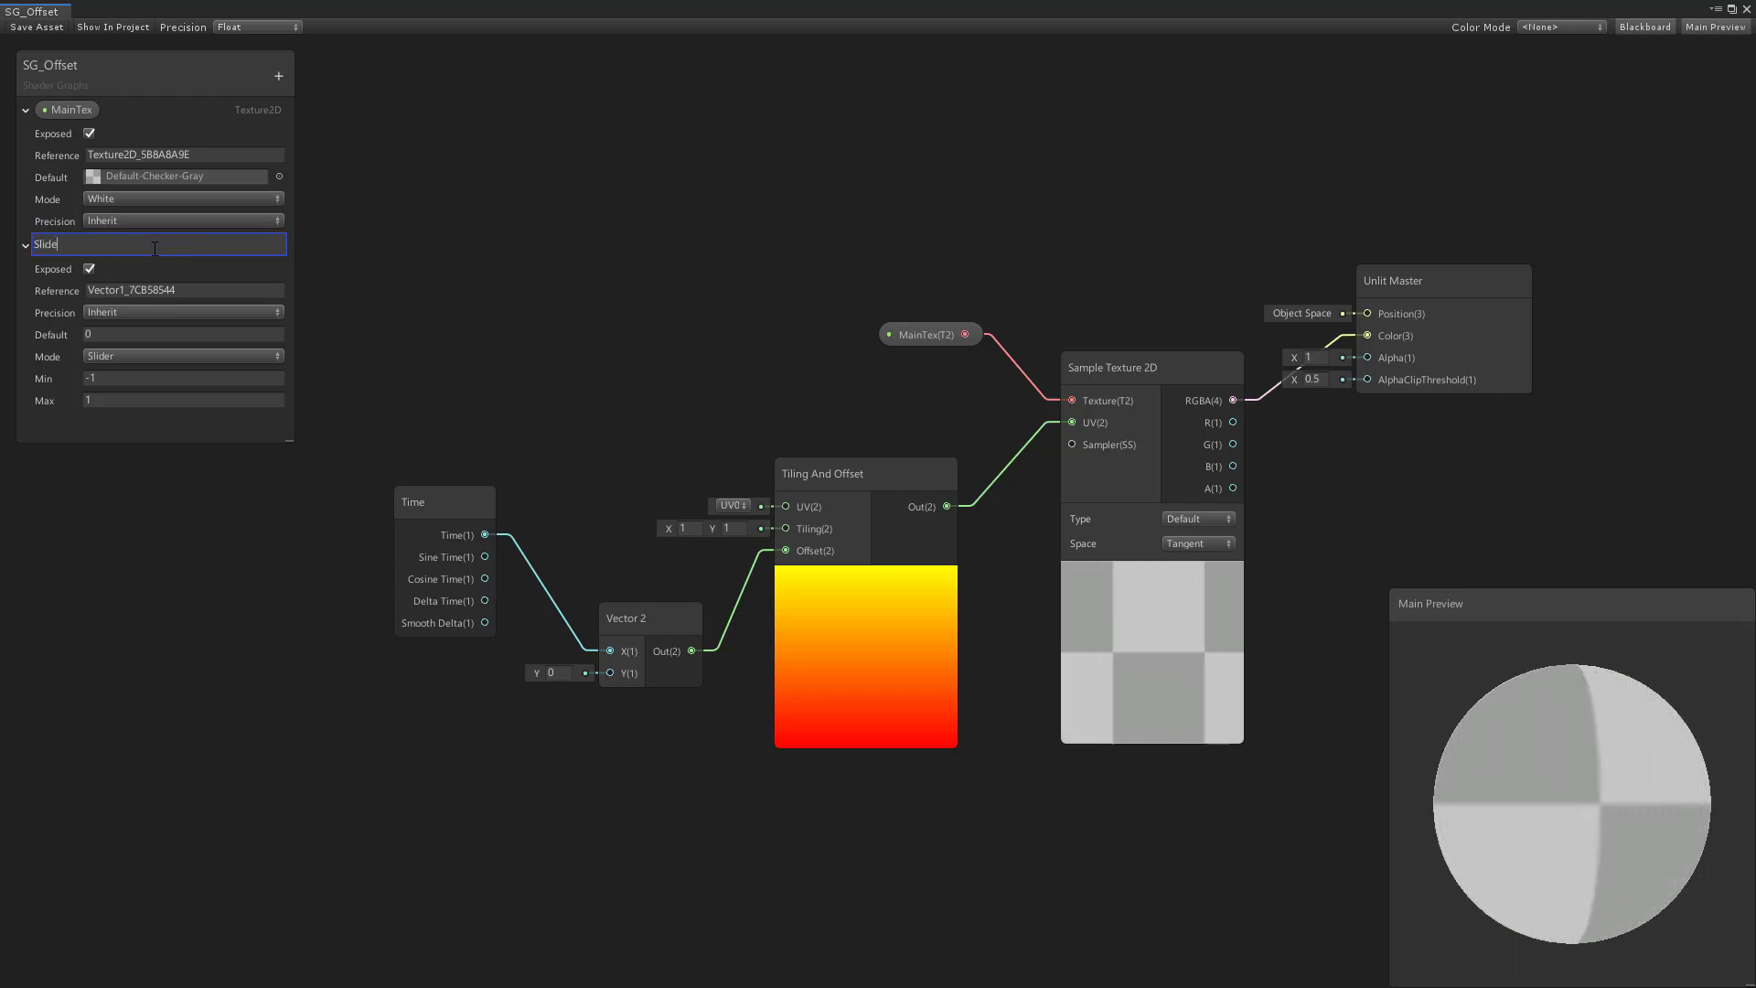
key("Return")
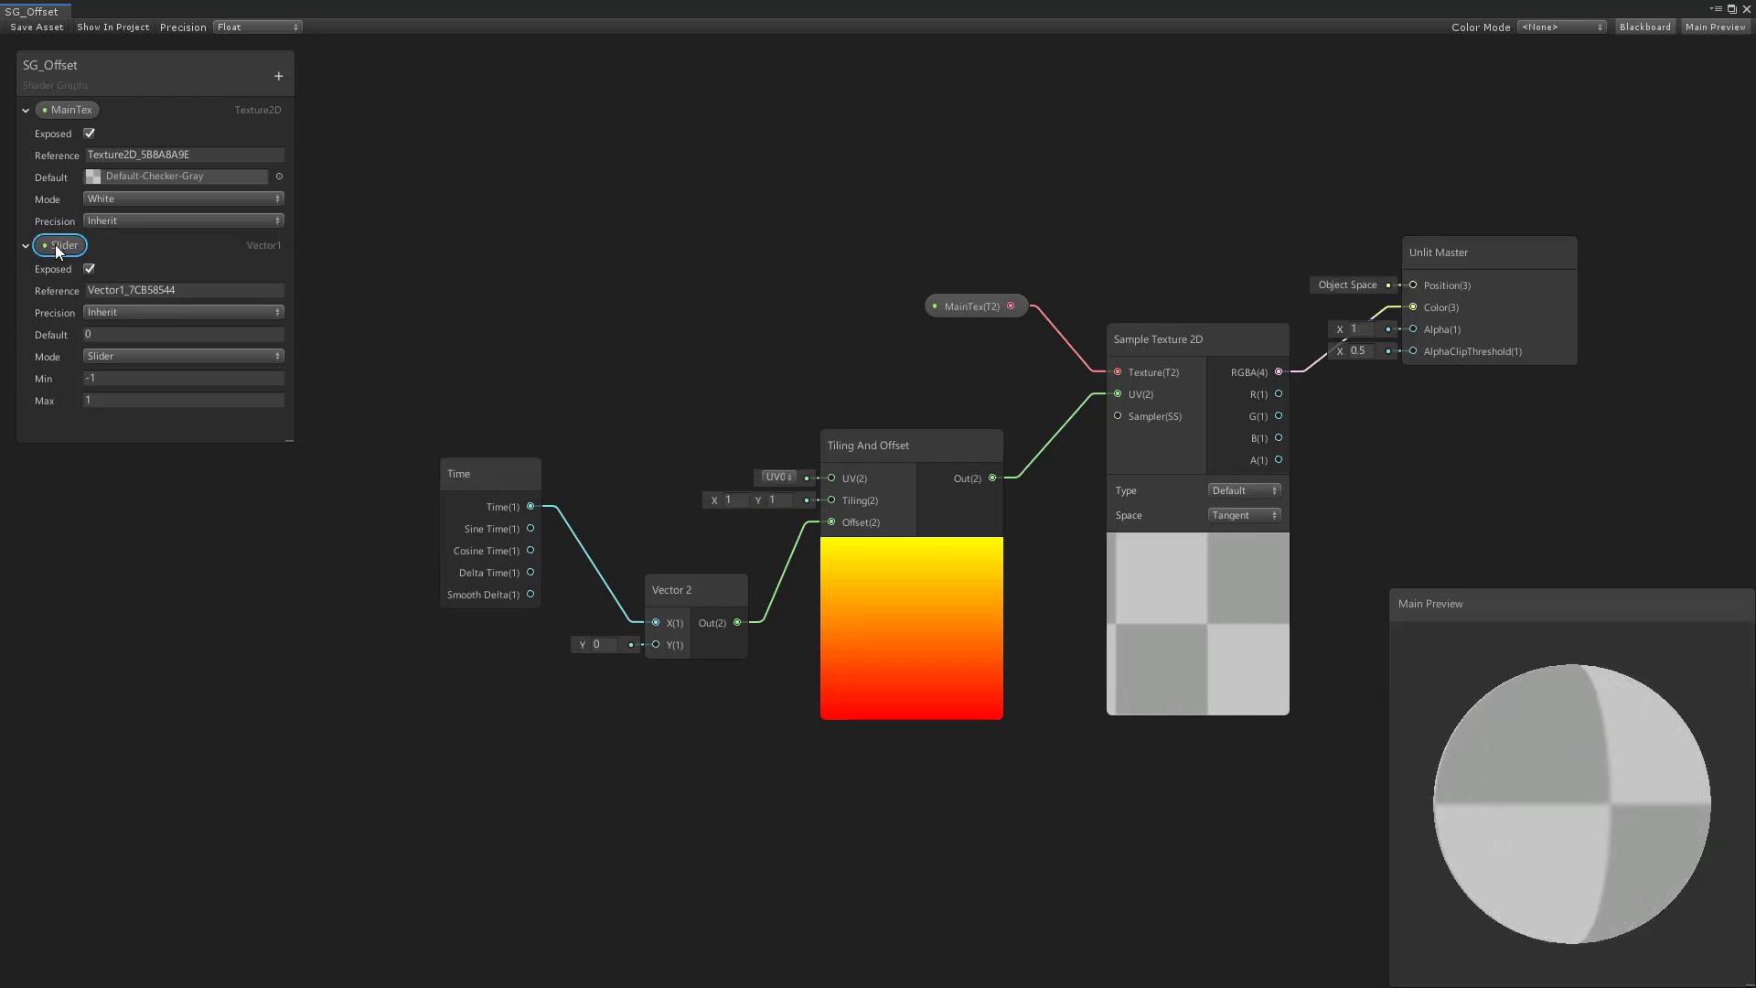
left_click_drag(57, 245, 472, 335)
left_click(584, 370)
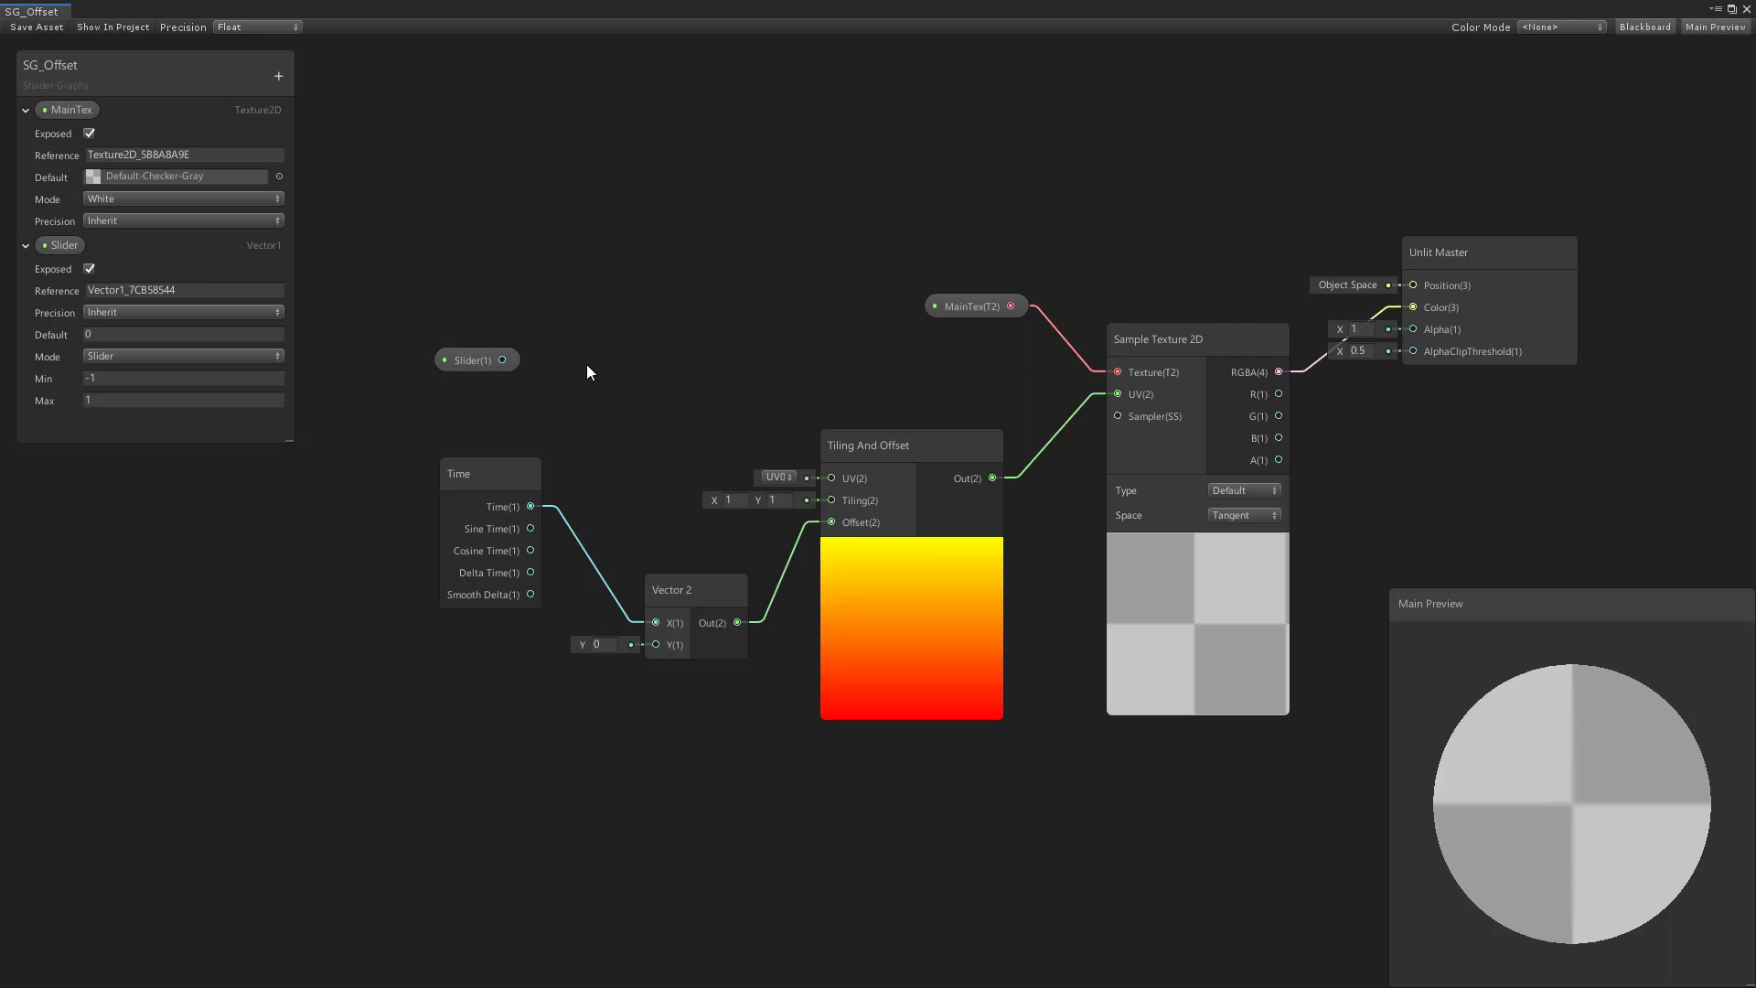
Add a Multiply node with its preview collapsed, and move the Time node left
key("space")
type("mul")
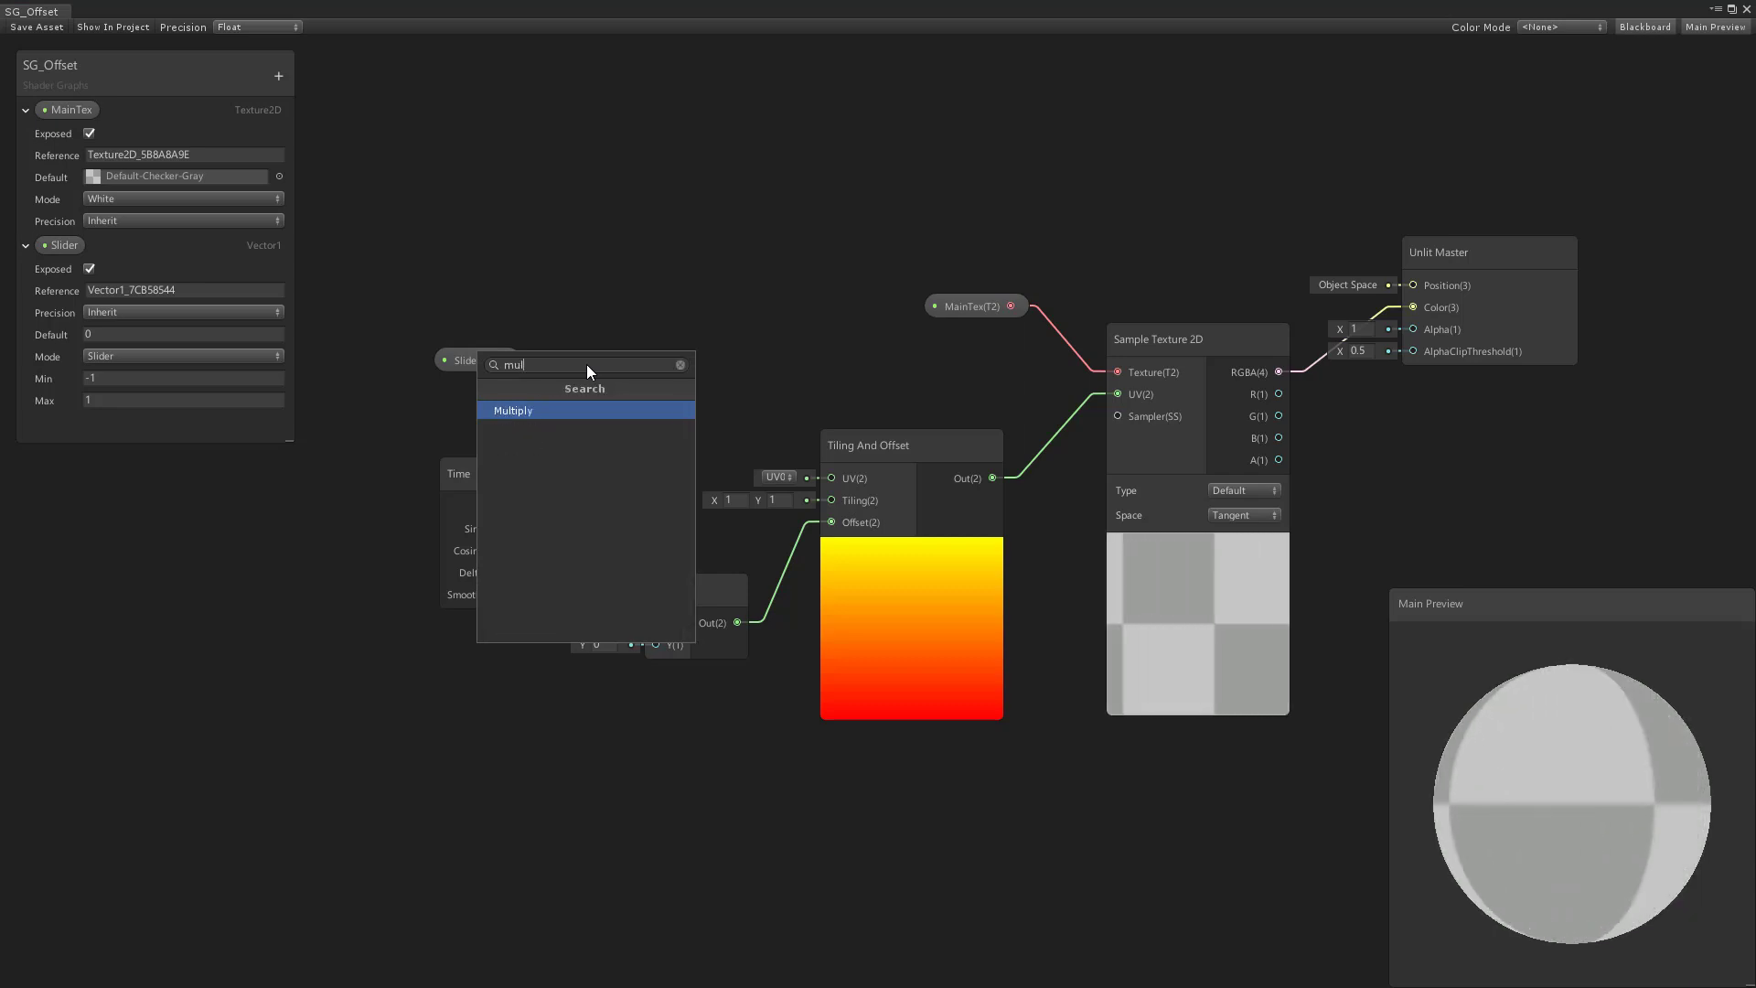
key("Return")
left_click(672, 478)
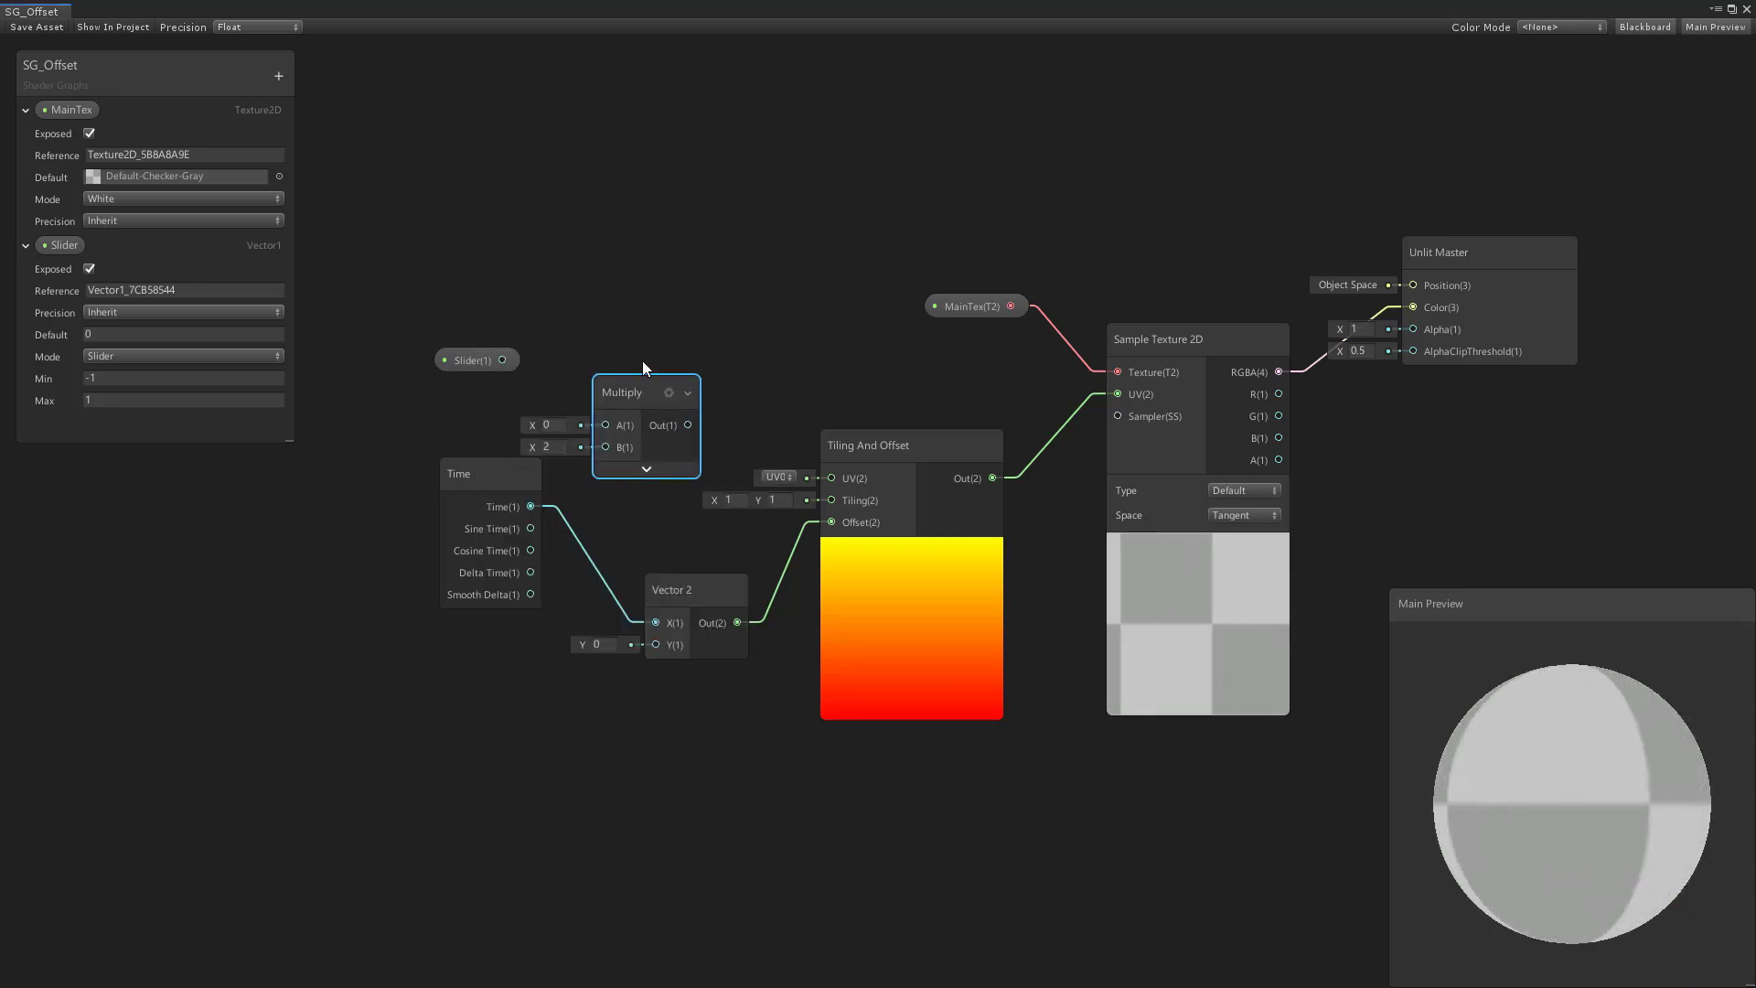
left_click_drag(642, 384, 652, 339)
middle_click_drag(597, 424, 648, 395)
left_click_drag(550, 448, 496, 448)
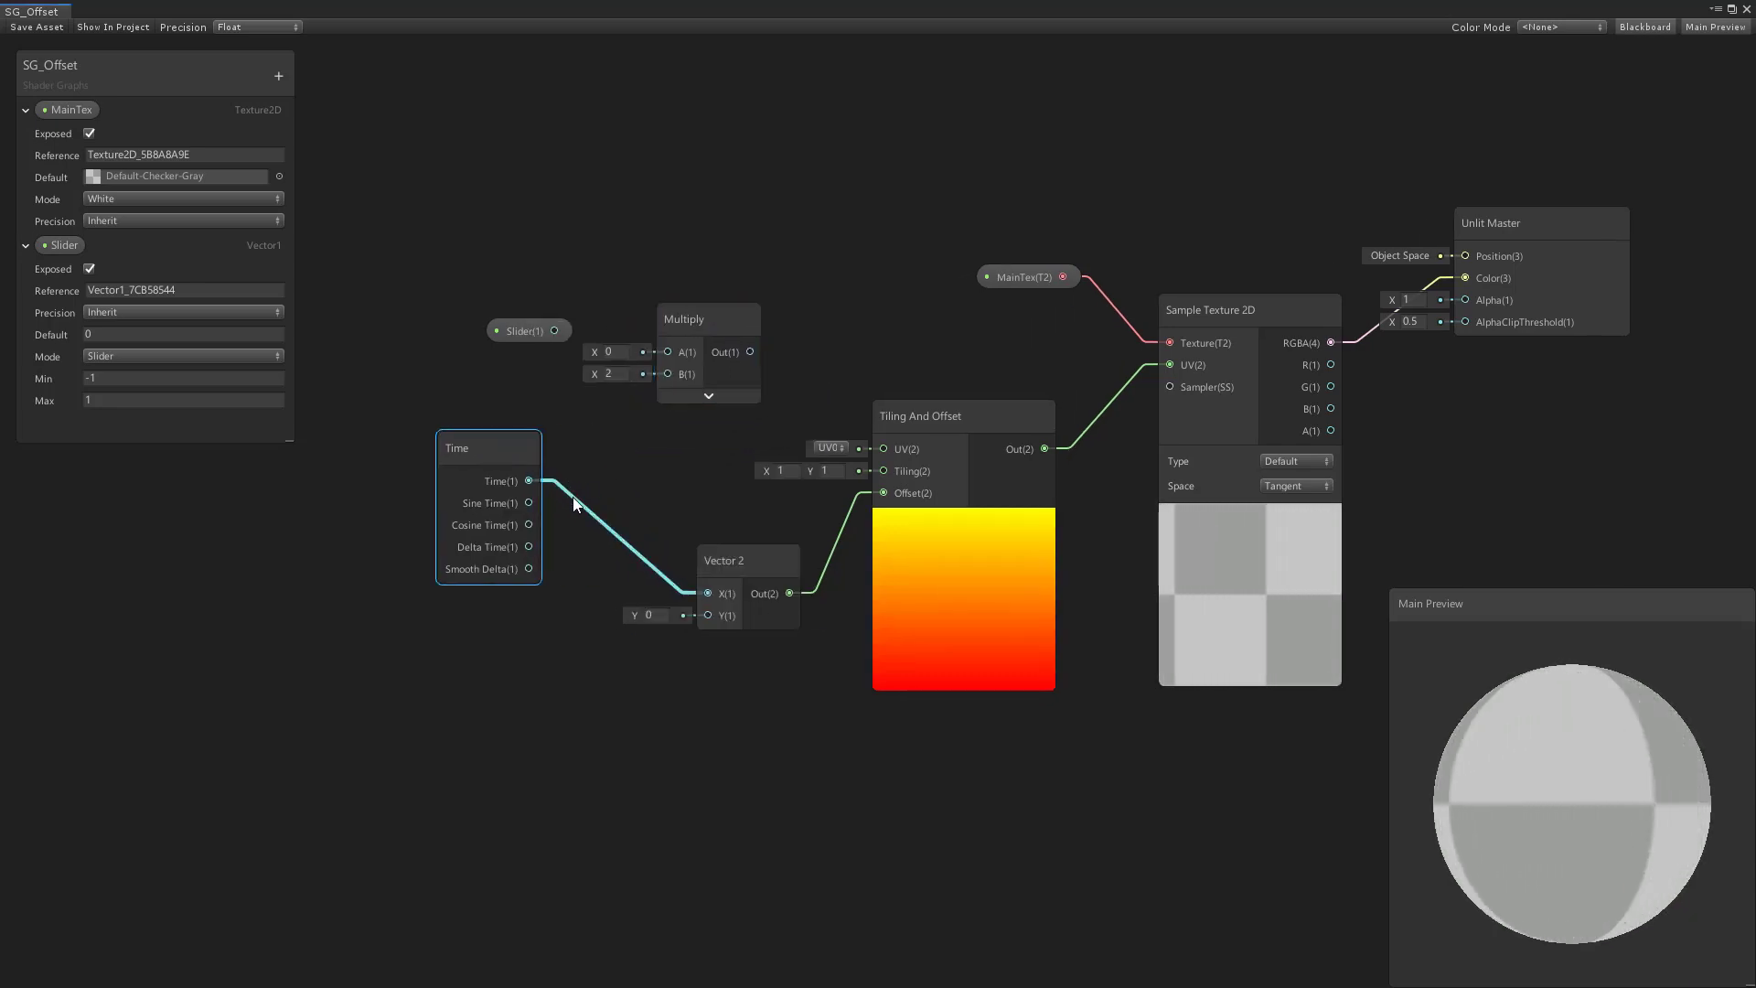
Delete the Time-to-Vector 2 connection and rearrange the Slider and Multiply nodes
left_click(592, 518)
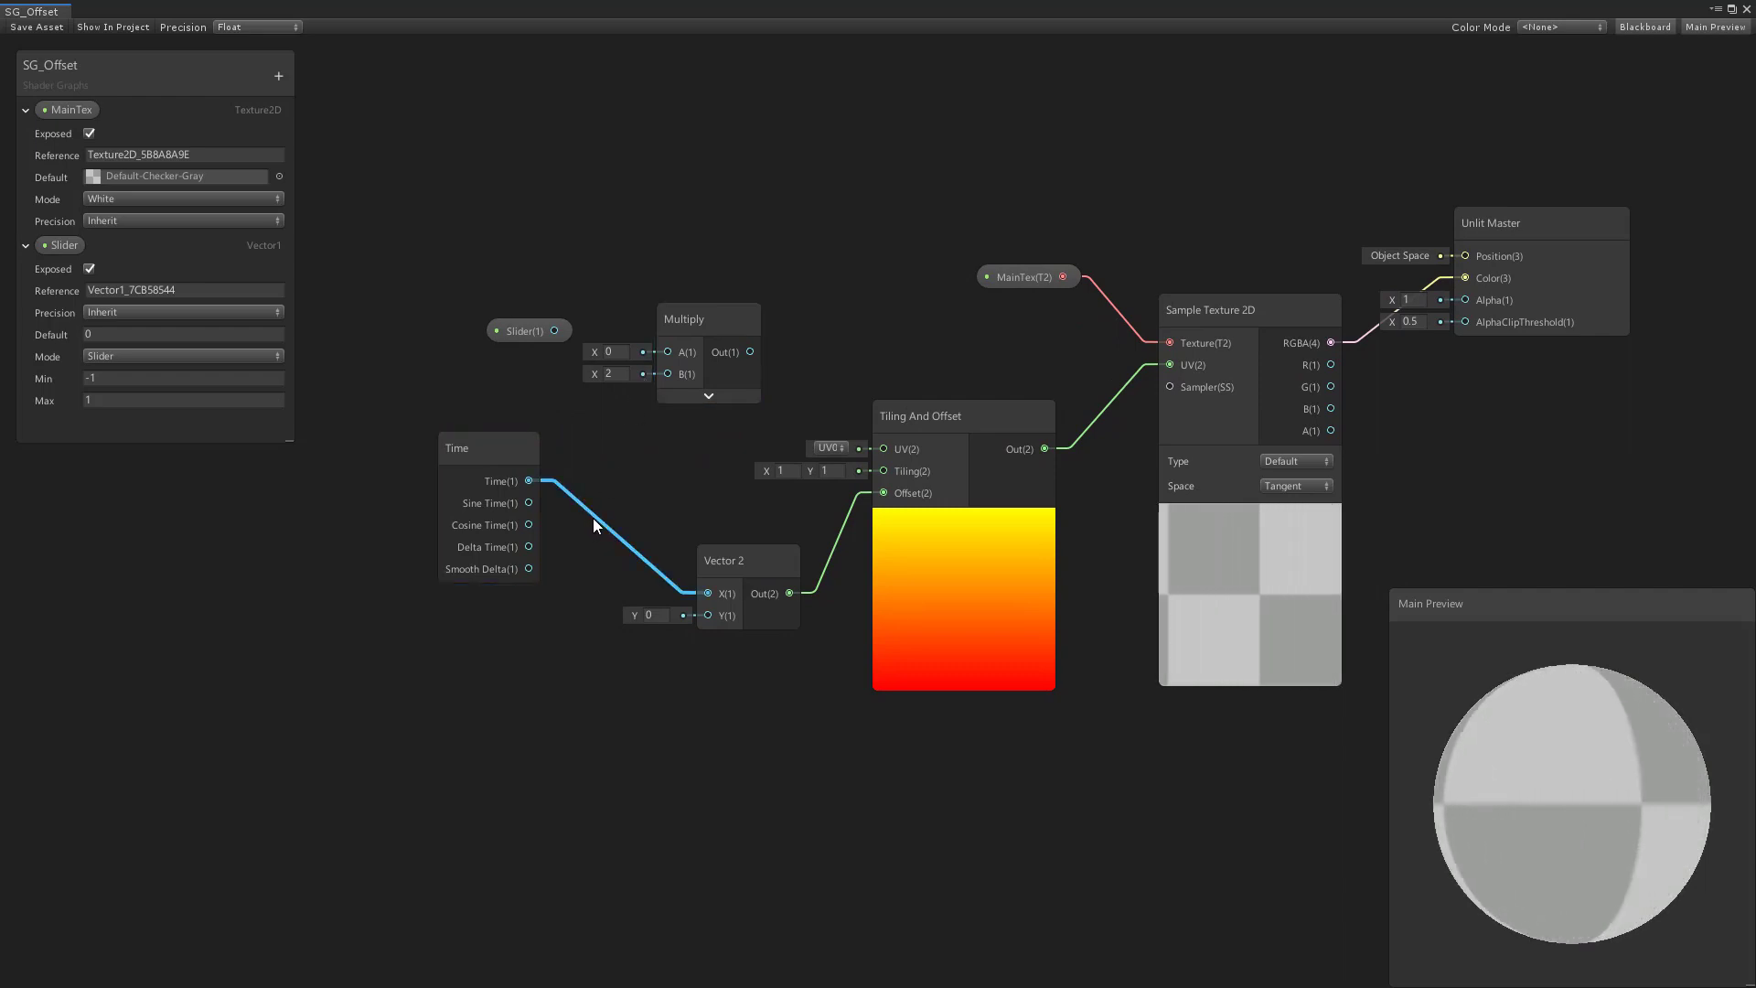
key("Delete")
left_click(540, 330)
key("space")
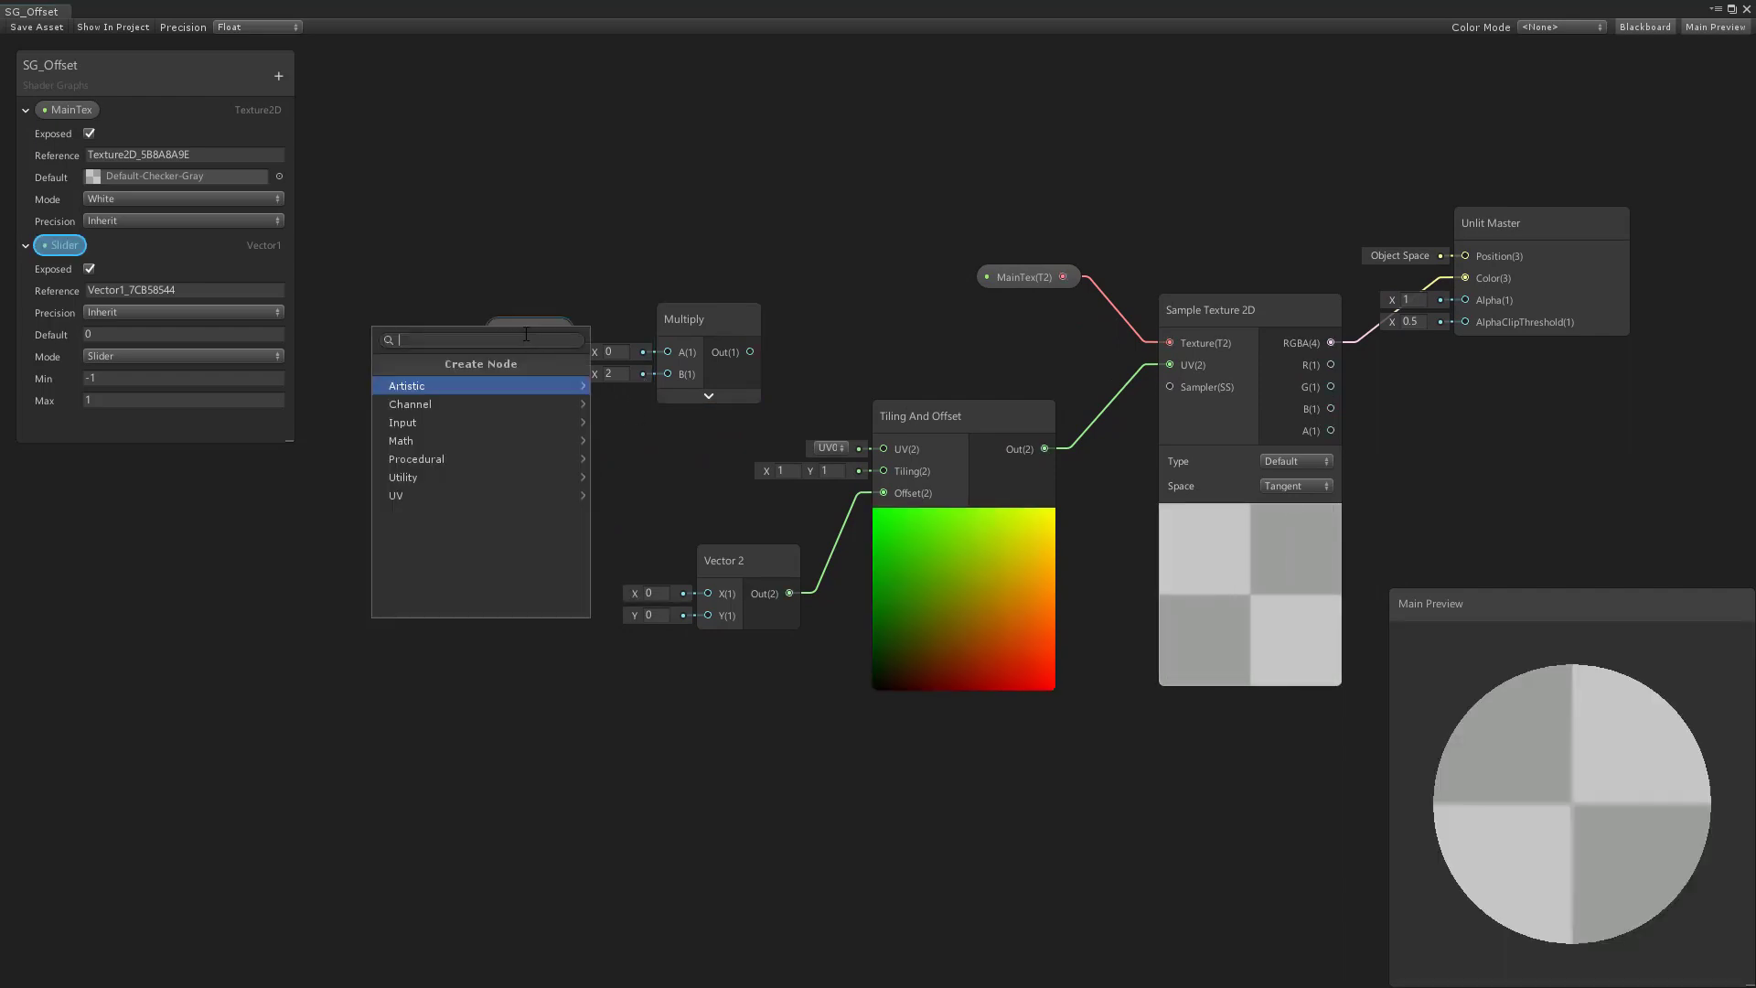
left_click(594, 338)
left_click_drag(516, 331, 462, 336)
left_click(443, 447)
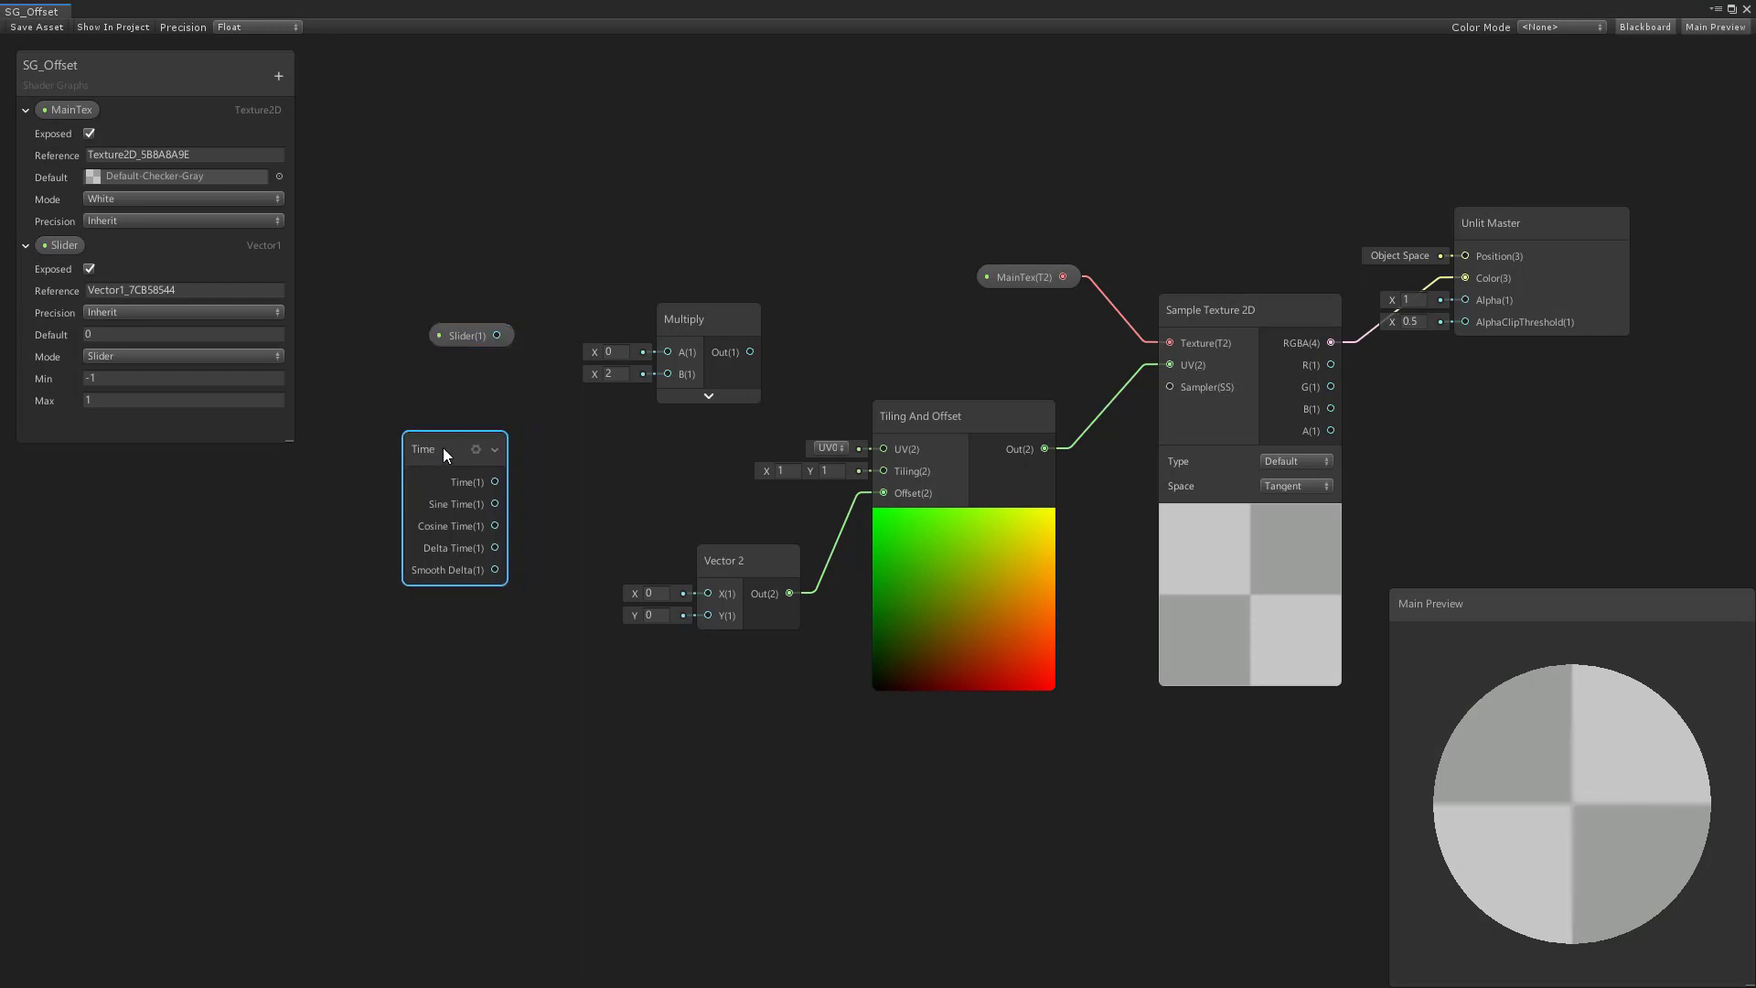
left_click_drag(675, 333, 592, 406)
Wire Time to Multiply B, Slider to A, Multiply output to Vector 2 X, then save
left_click_drag(494, 481, 589, 449)
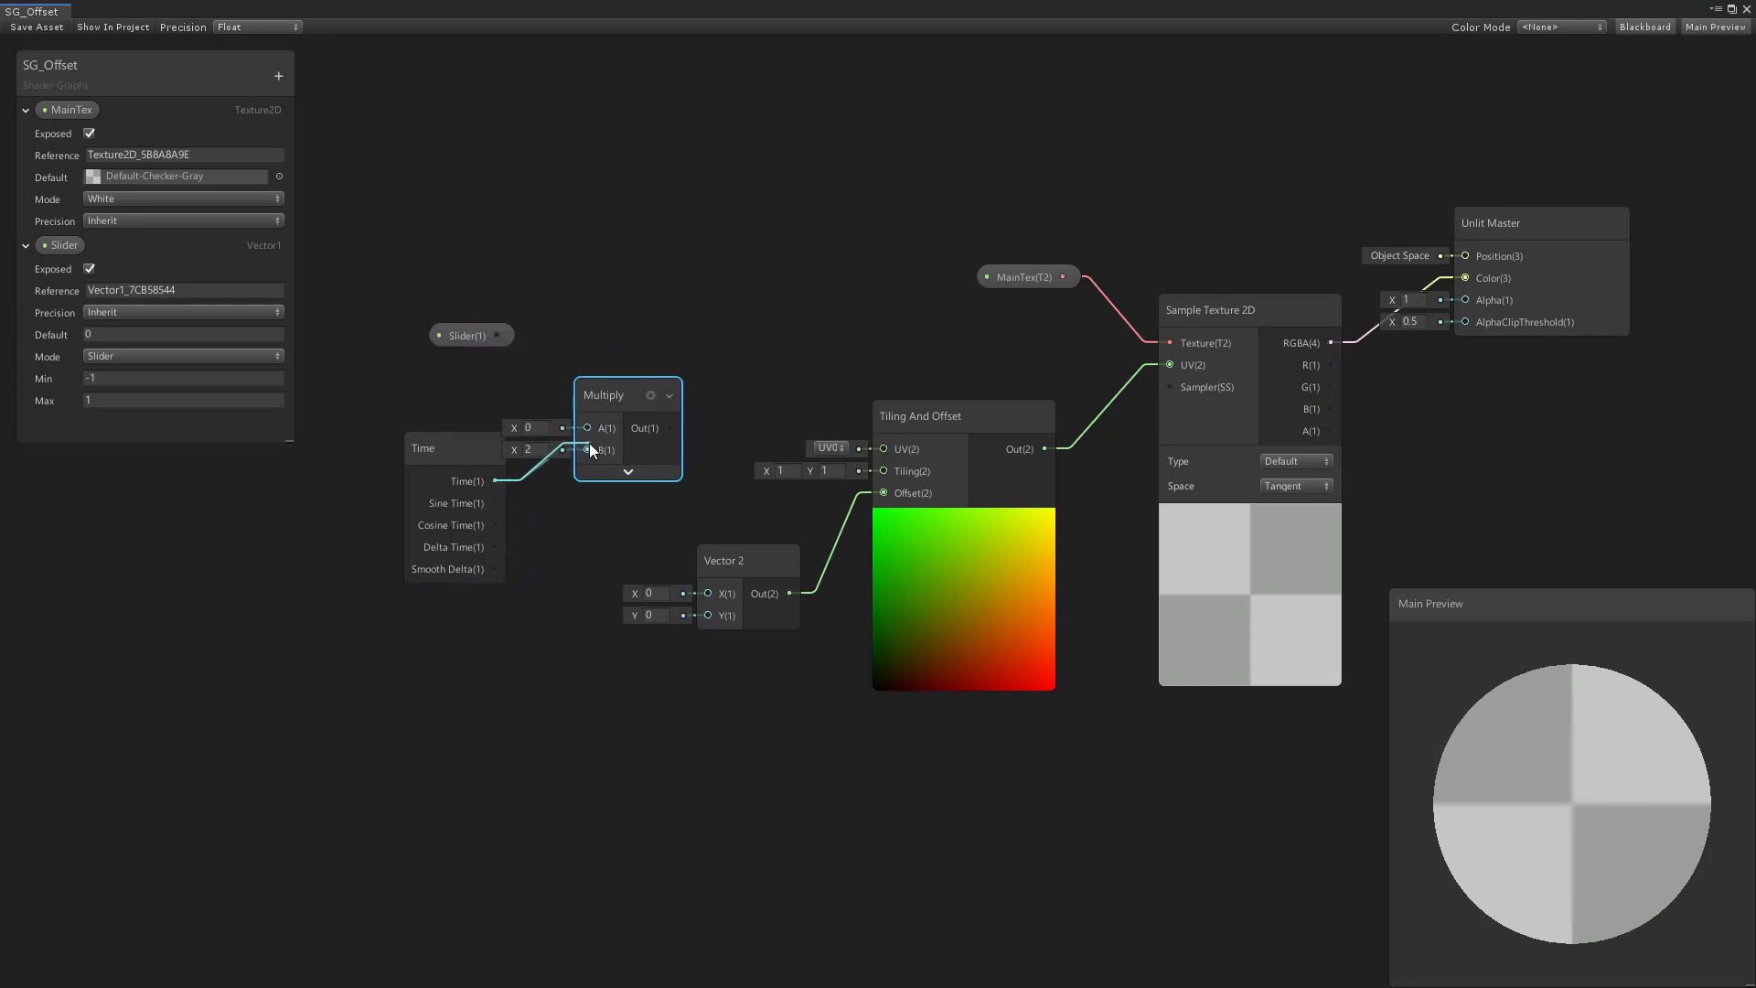
left_click_drag(497, 335, 708, 593)
left_click_drag(634, 387, 611, 450)
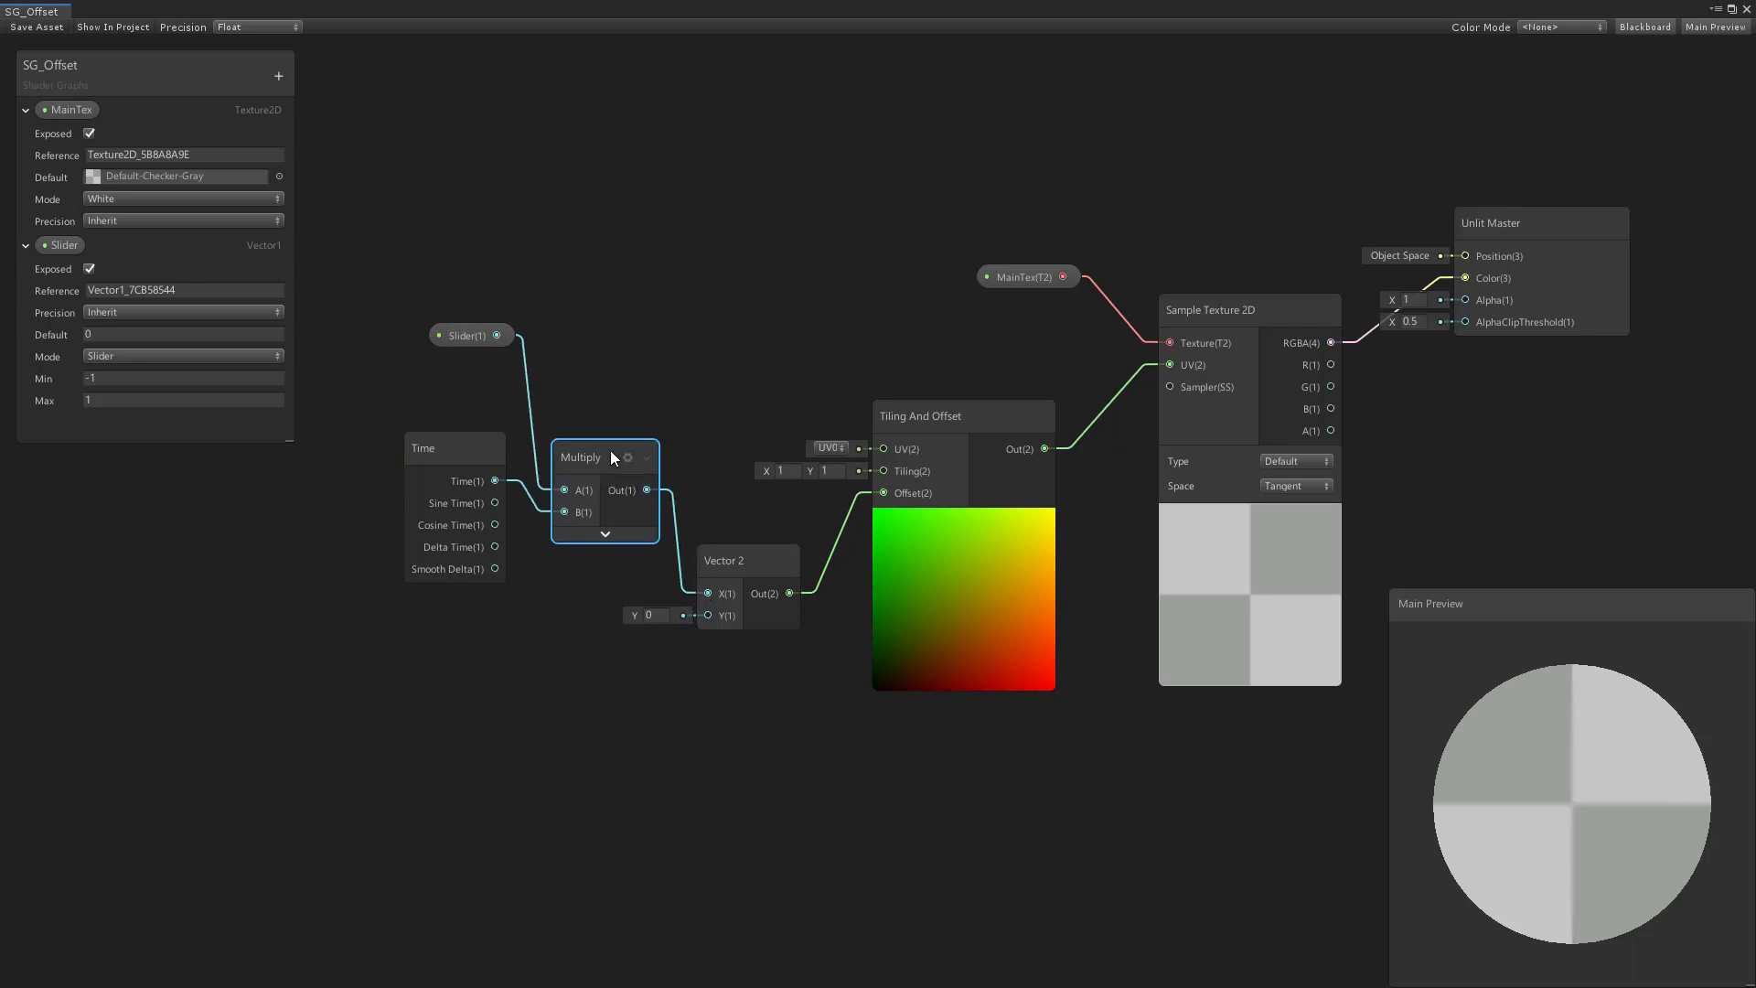
left_click_drag(457, 439, 452, 544)
left_click_drag(462, 334, 438, 471)
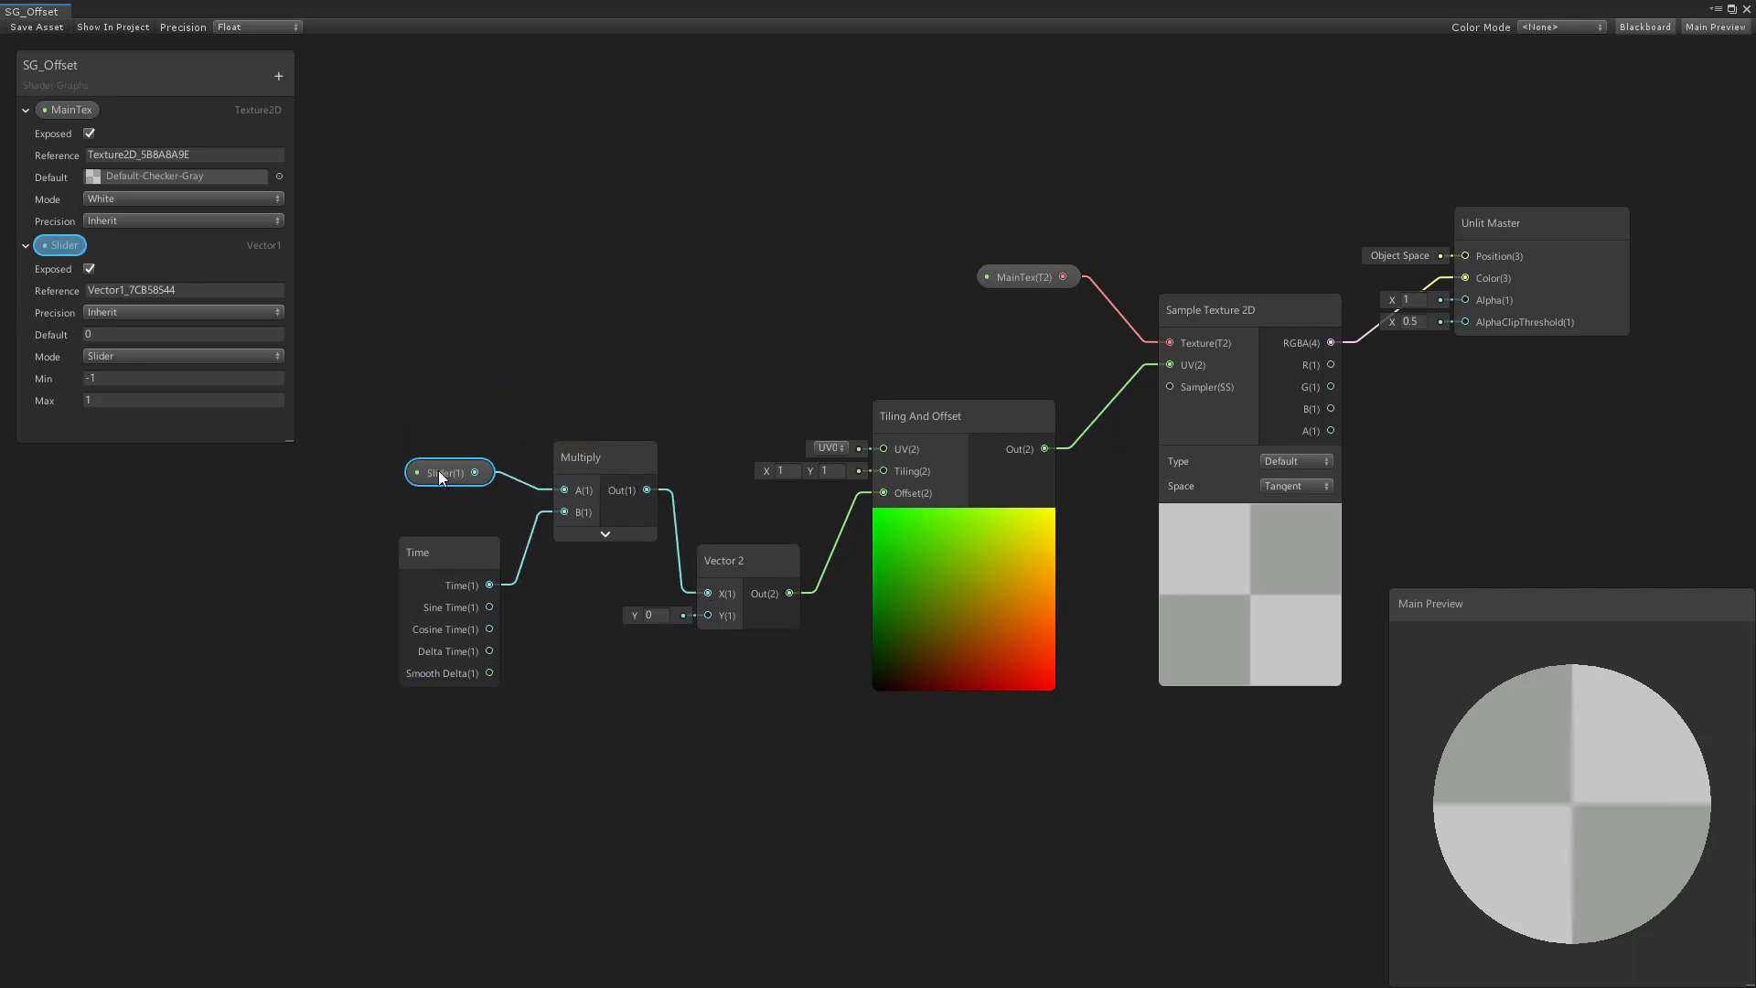
left_click(28, 31)
Select the SG_Offset material, enter Play mode, and drag its Slider to -0.488, then about -0.805
left_click(1746, 9)
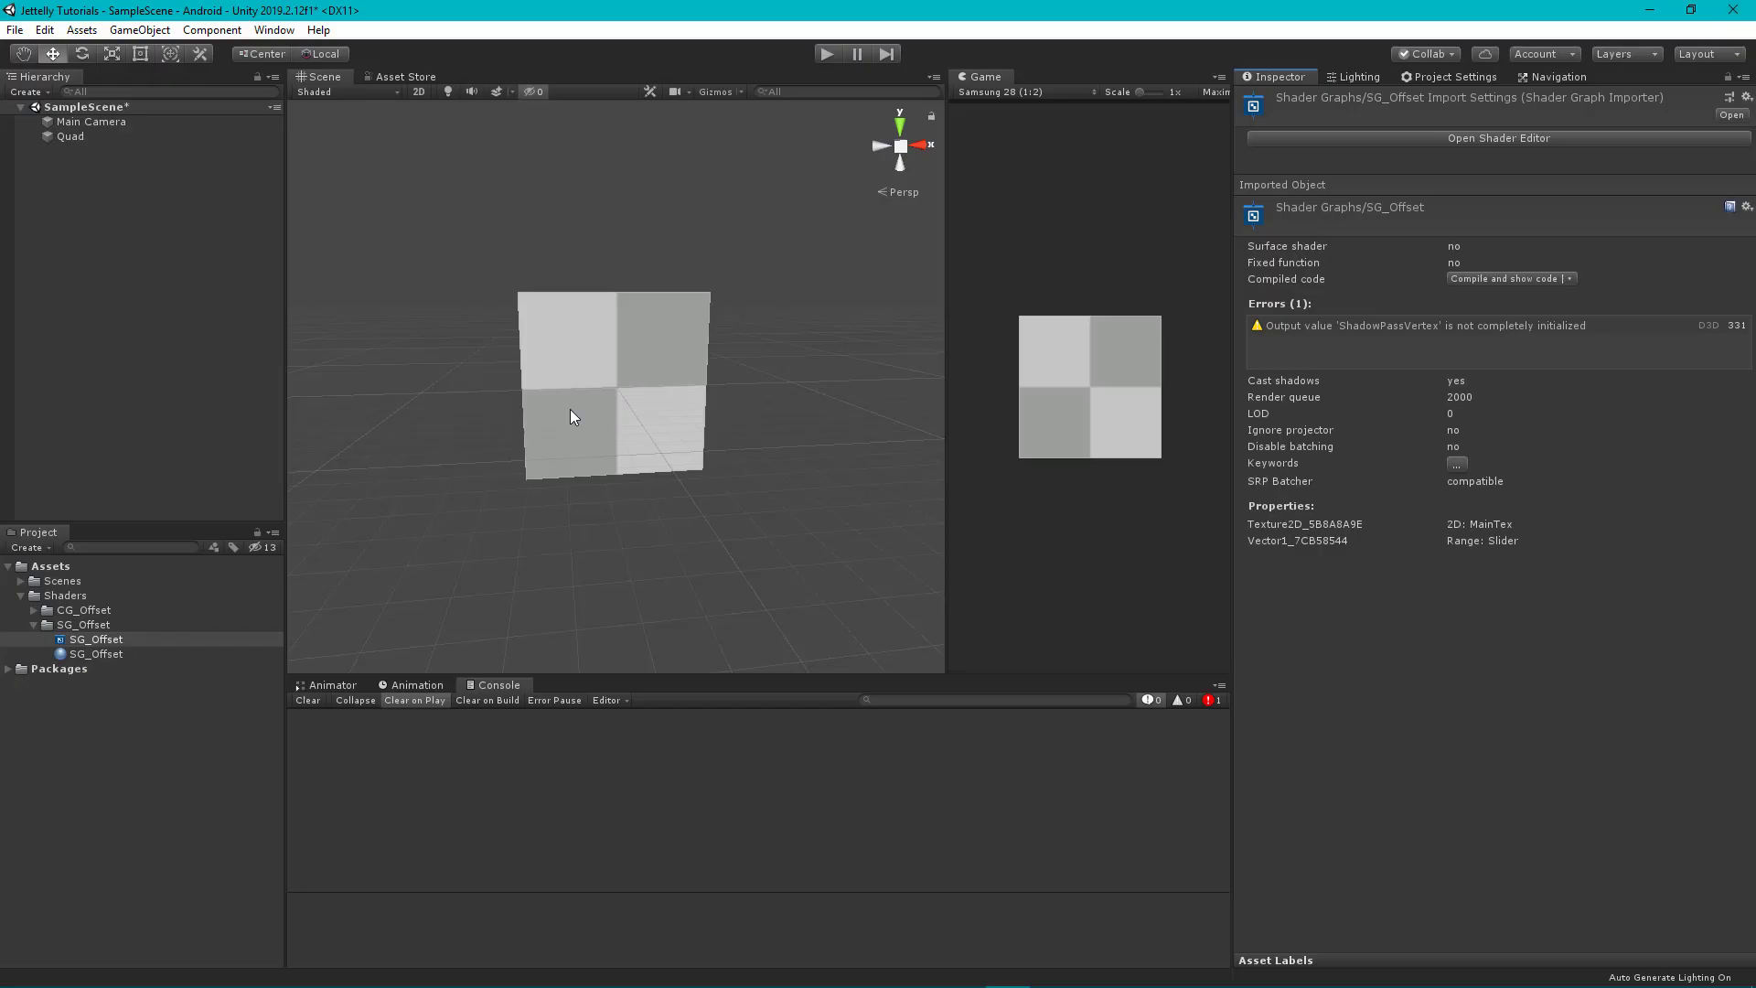
left_click(101, 653)
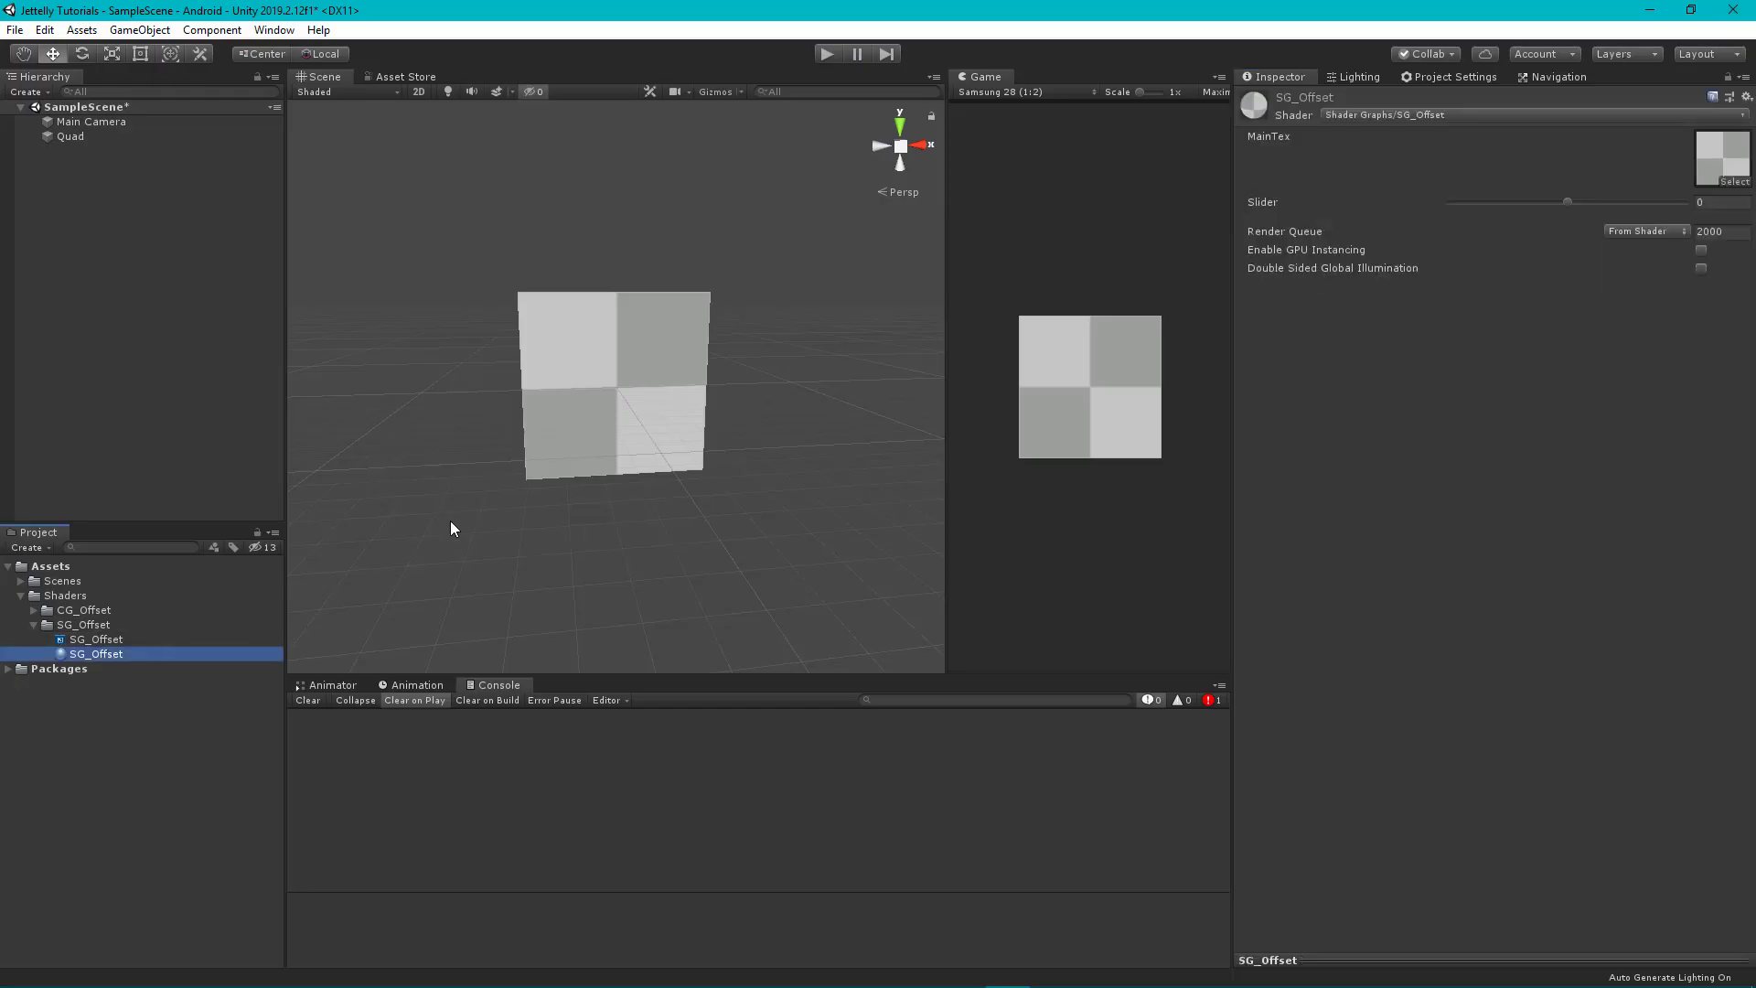
left_click(831, 55)
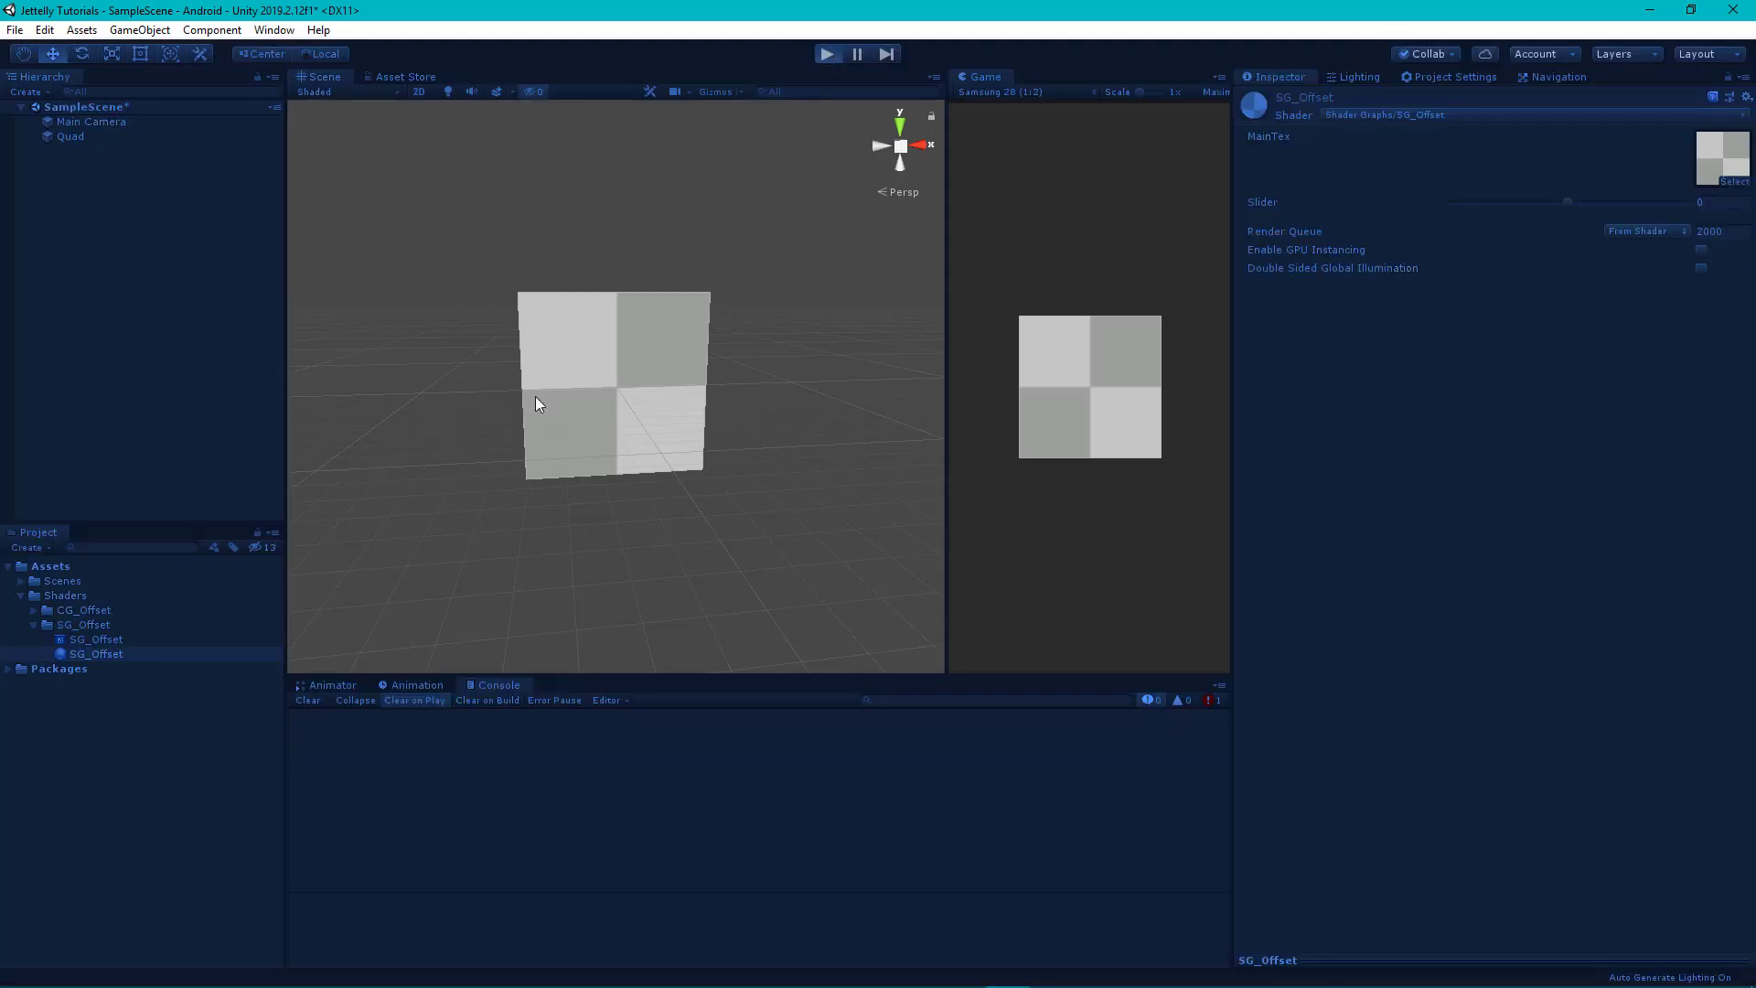
mouse_move(1550, 200)
left_mouse_down()
mouse_move(1511, 201)
mouse_move(1677, 216)
mouse_move(1439, 227)
mouse_move(1657, 211)
left_mouse_up()
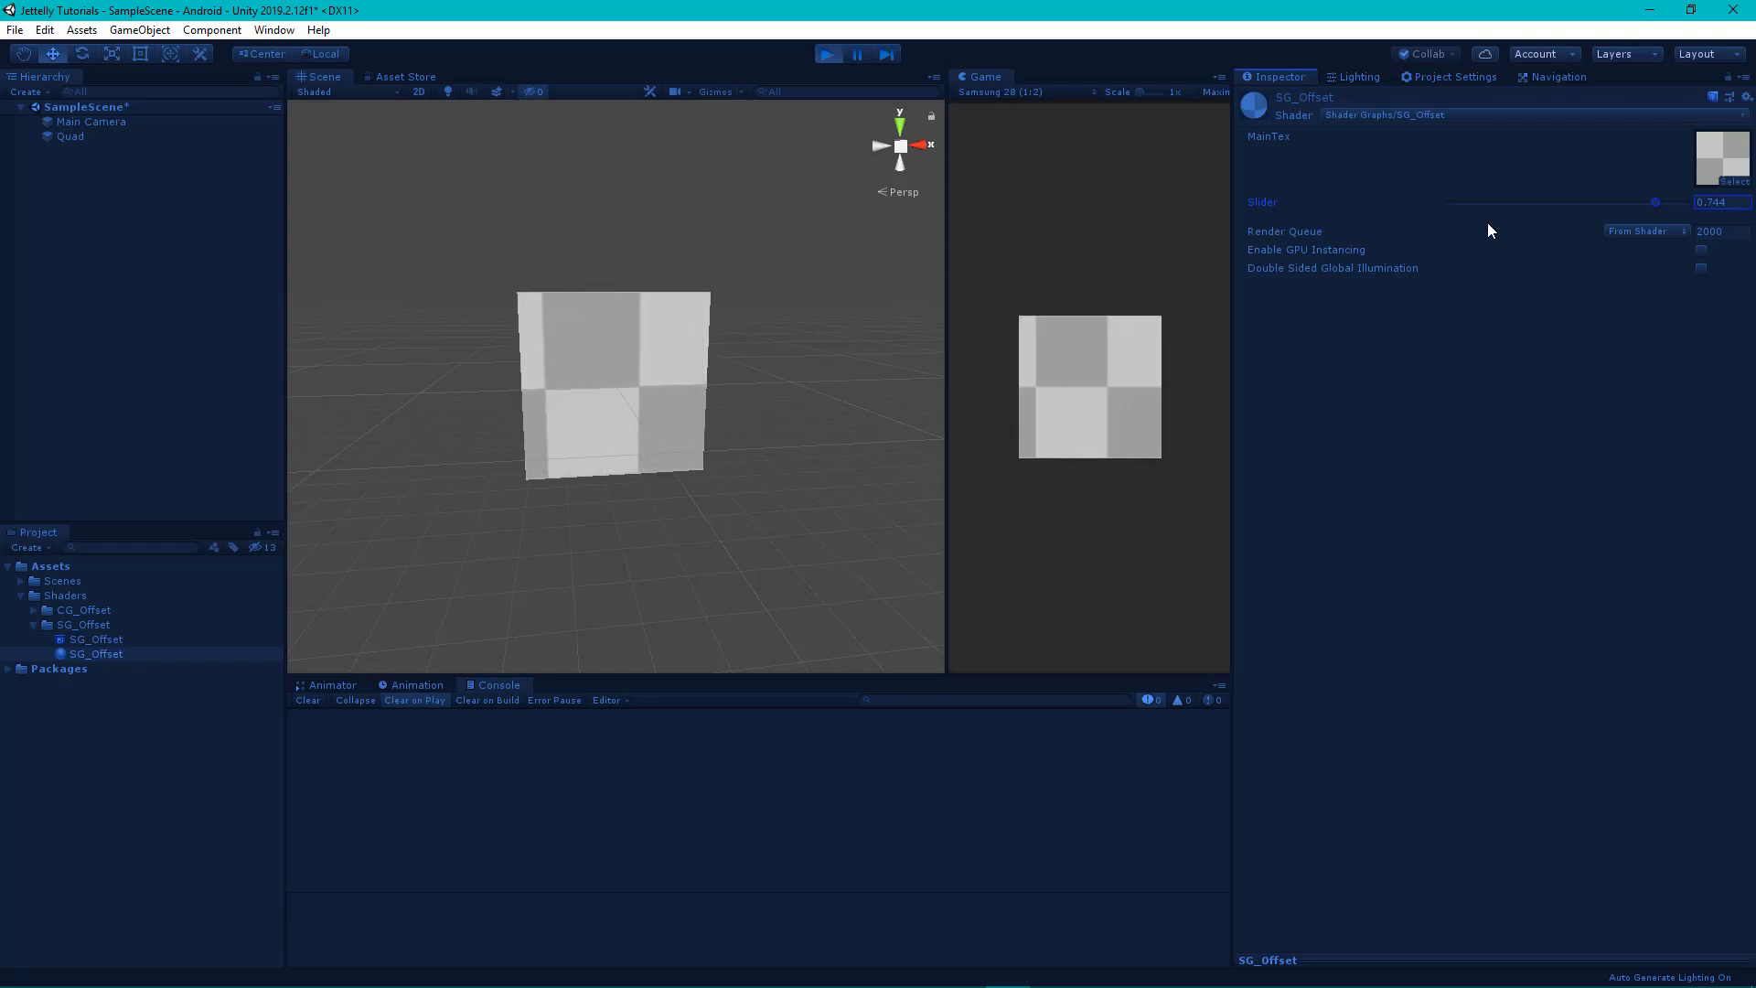
left_click(1471, 202)
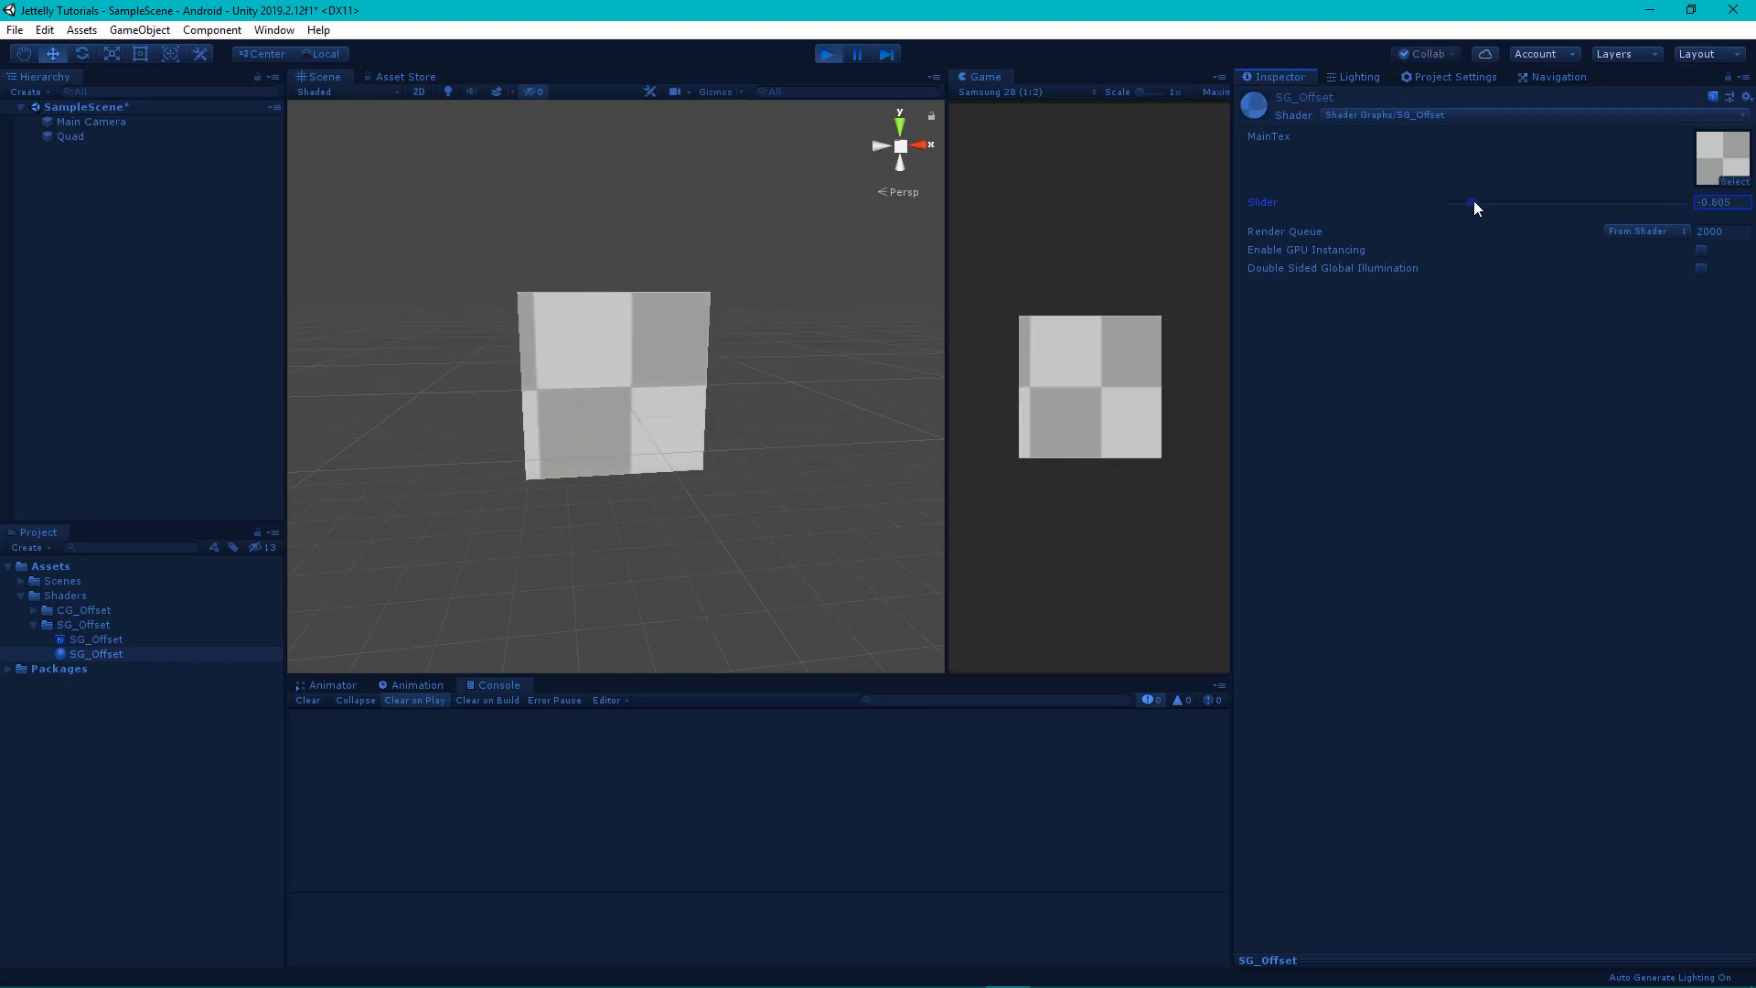